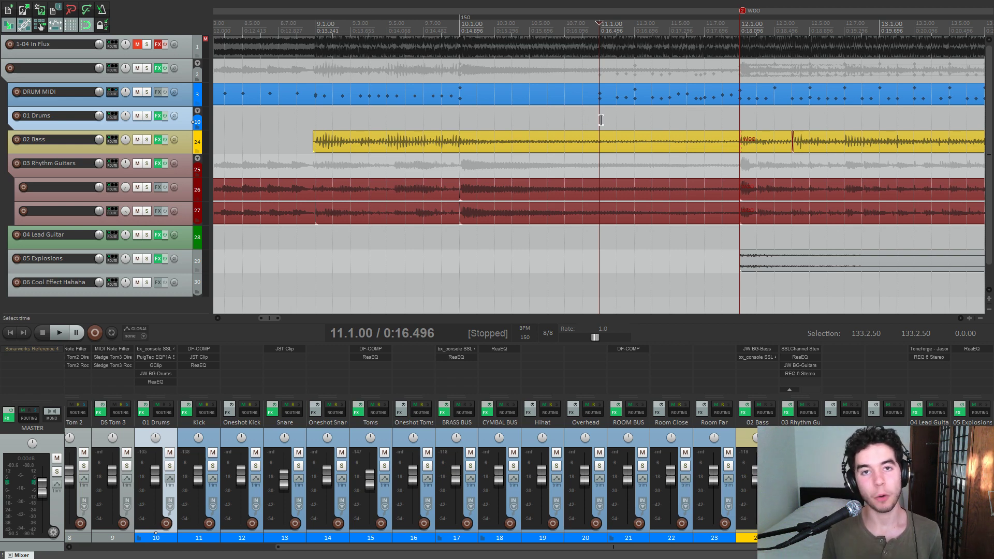
- Play the full mix from bar 11 through the WOO marker at bar 12, and stop playback
scroll(603, 120, "down", 8)
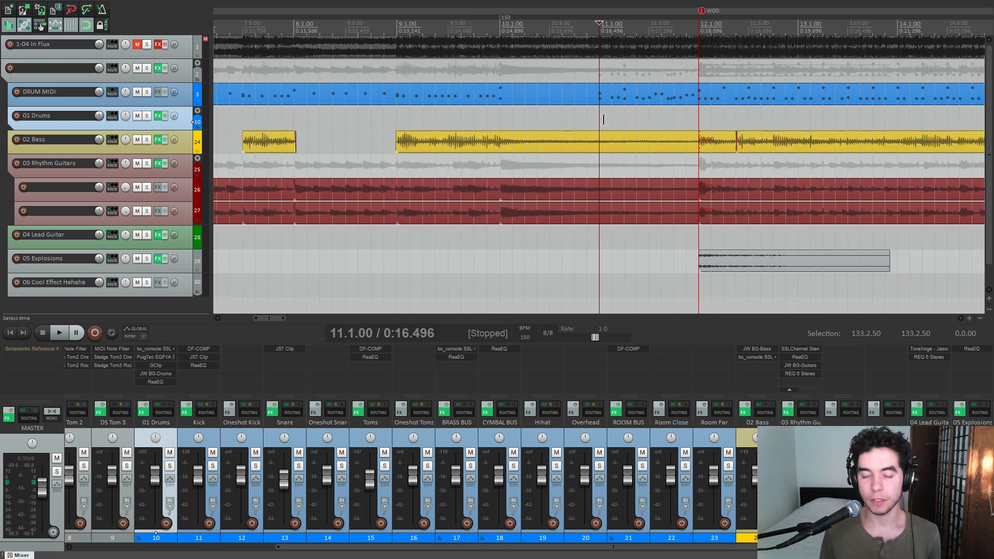
scroll(576, 121, "down", 4)
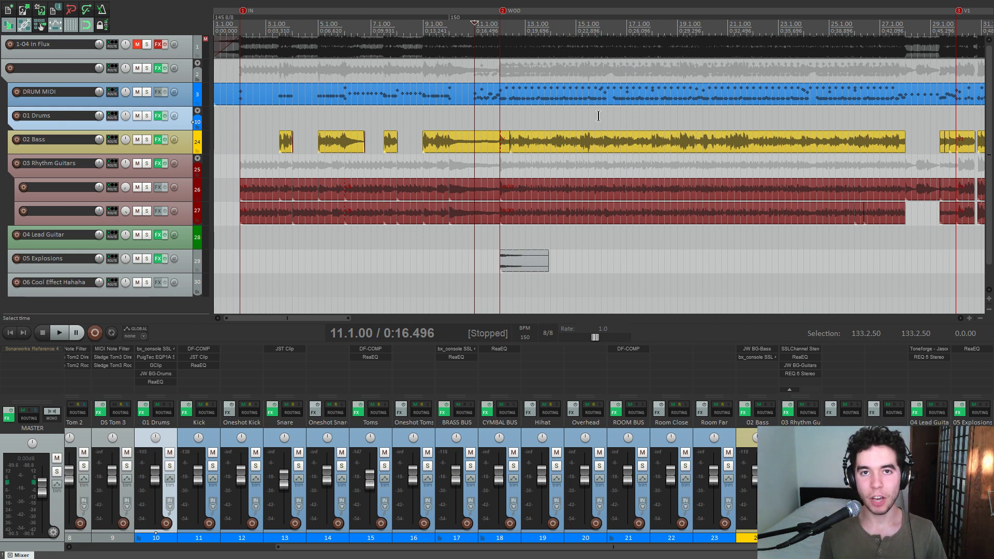
scroll(476, 73, "up", 8)
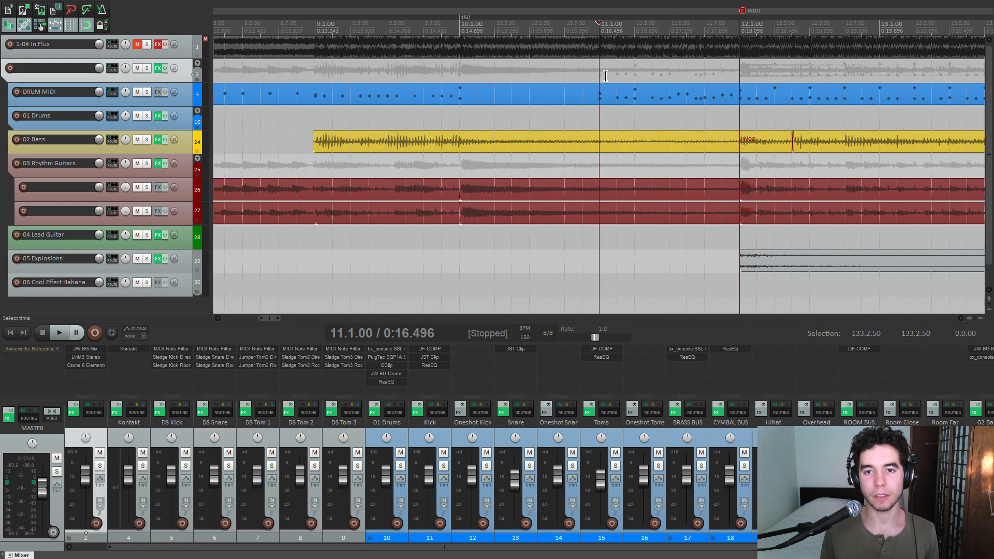
key("space")
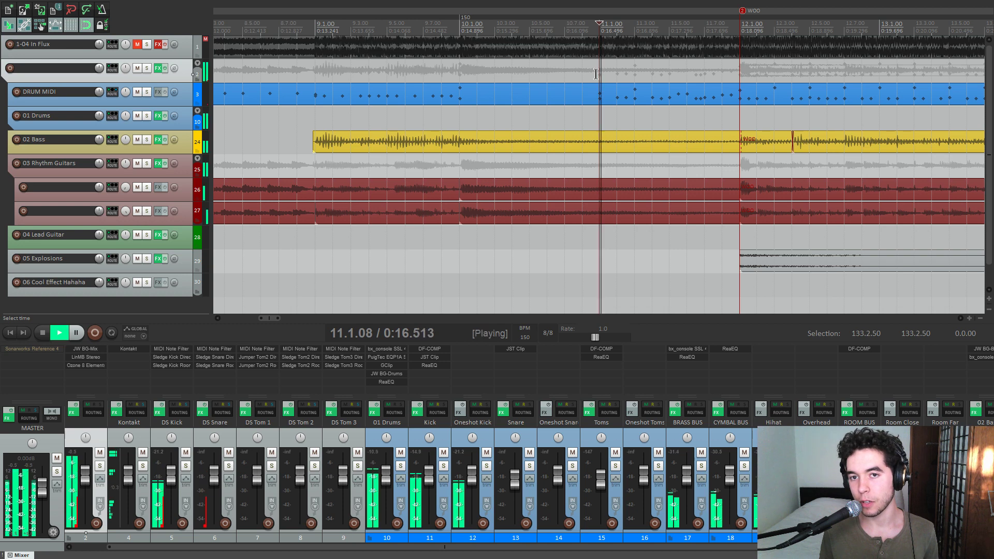
scroll(596, 74, "down", 4)
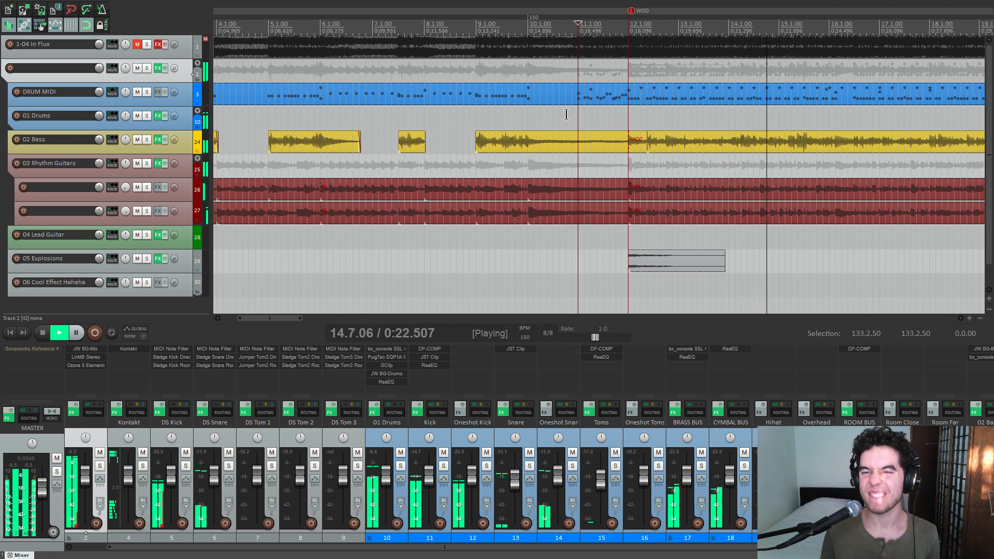
key("space")
scroll(567, 114, "down", 2)
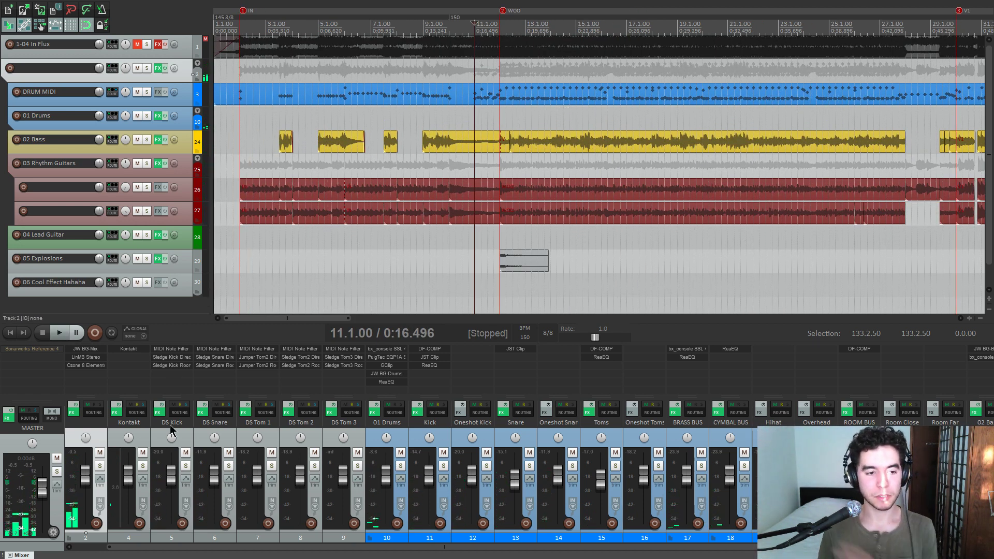
- Bring up the FX chain of the unnamed folder track 2 in the mixer, and close it after viewing
scroll(181, 427, "right", 7)
scroll(181, 427, "left", 8)
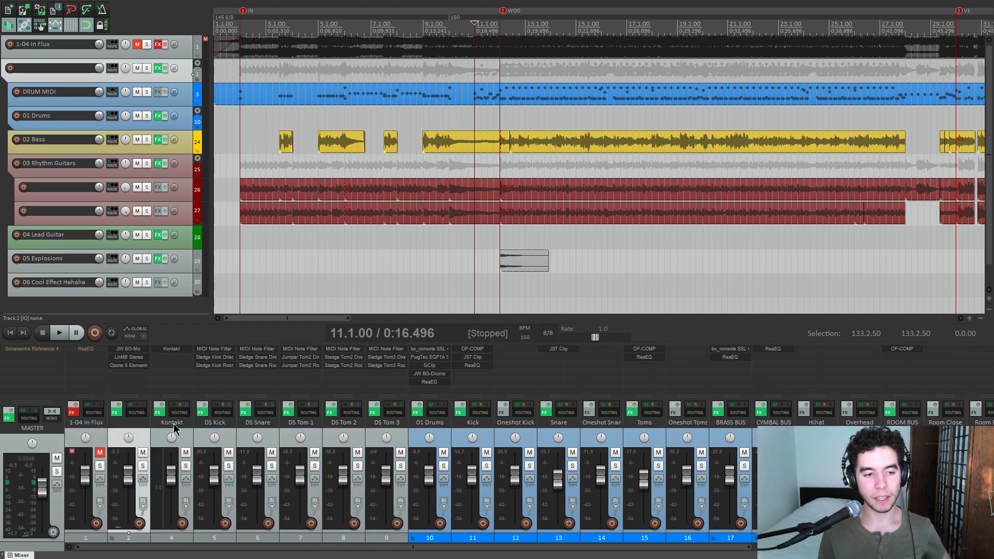
left_click(117, 412)
left_click_drag(176, 39, 446, 94)
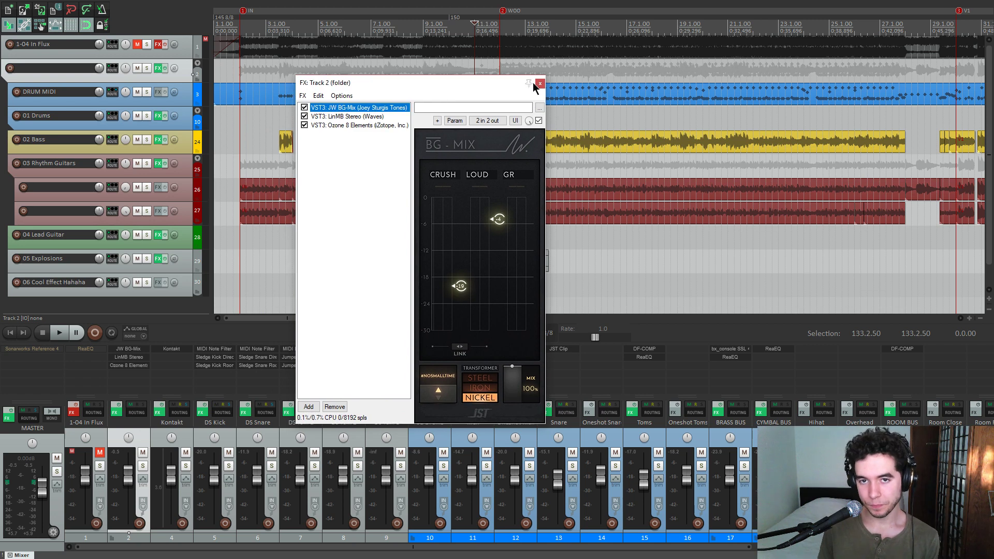
left_click(536, 84)
- Check the JW BG-Mix meters on folder track 2 while playing from the WOO marker at 12.1.00, and close the plug-in
left_click(124, 351)
left_click_drag(107, 46, 351, 74)
left_click(500, 75)
scroll(499, 76, "up", 4)
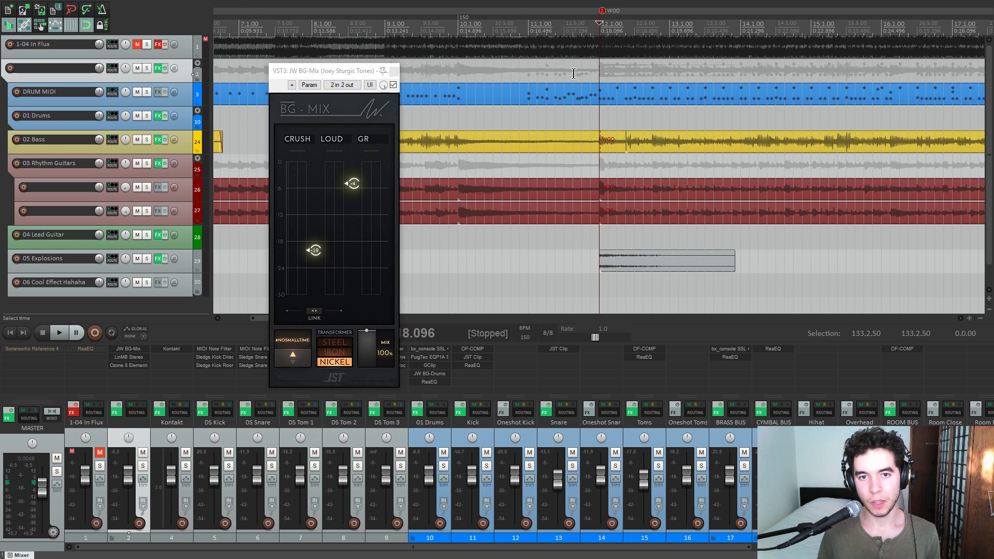
key("space")
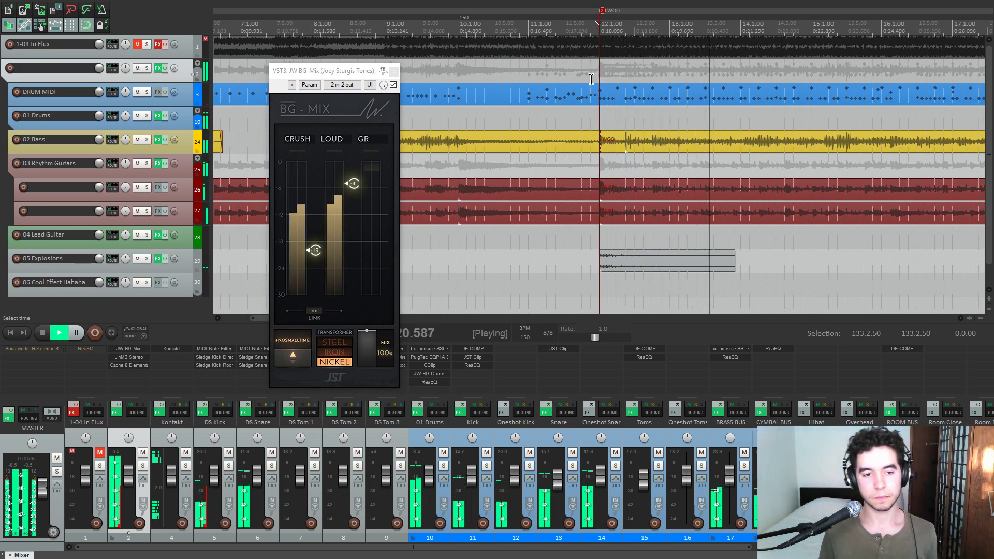
key("space")
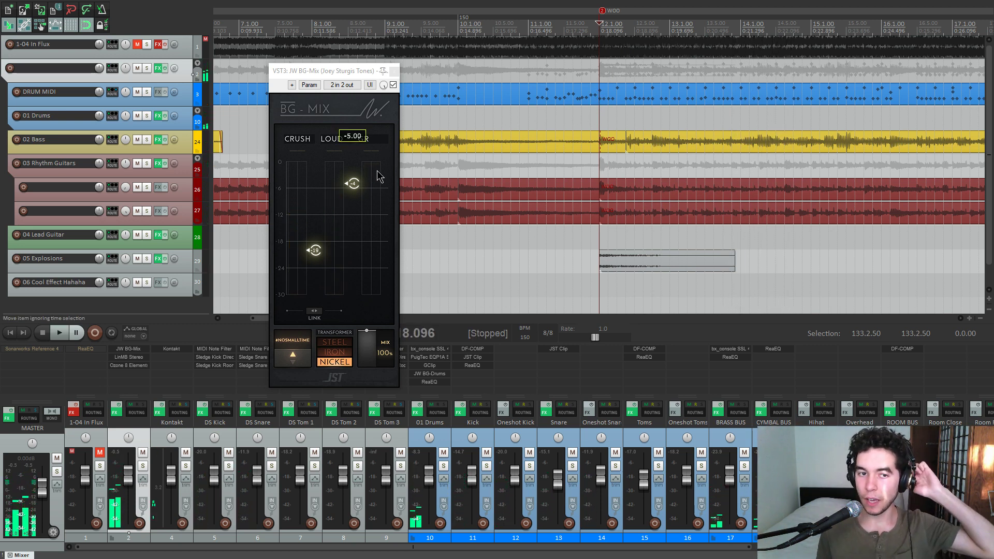
left_click_drag(332, 73, 303, 79)
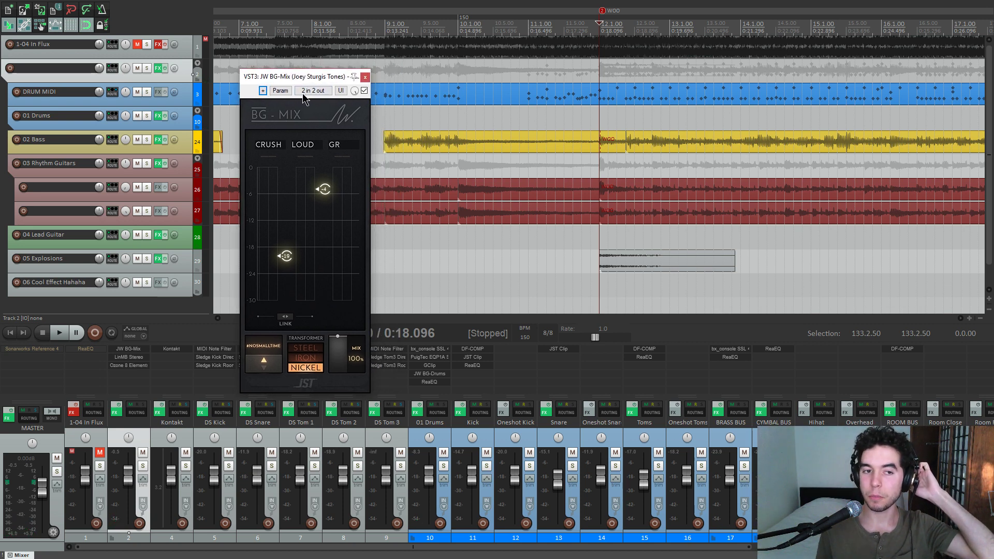
left_click_drag(337, 77, 331, 73)
left_click(361, 73)
- Open LinMB Stereo on folder track 2 and place the edit cursor at the WOO marker
left_click(126, 358)
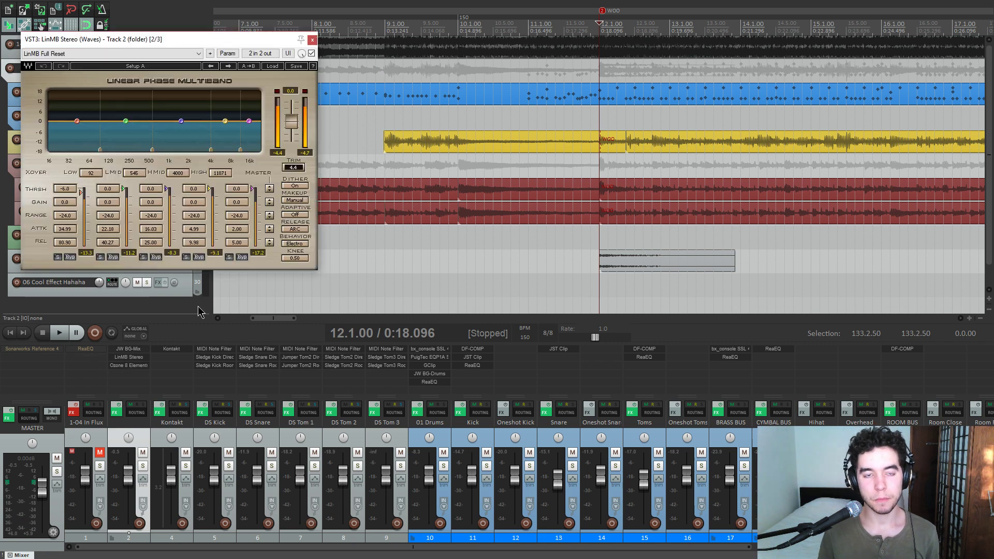
left_click_drag(231, 37, 500, 120)
left_click(583, 121)
left_click(601, 116)
scroll(210, 293, "up", 3)
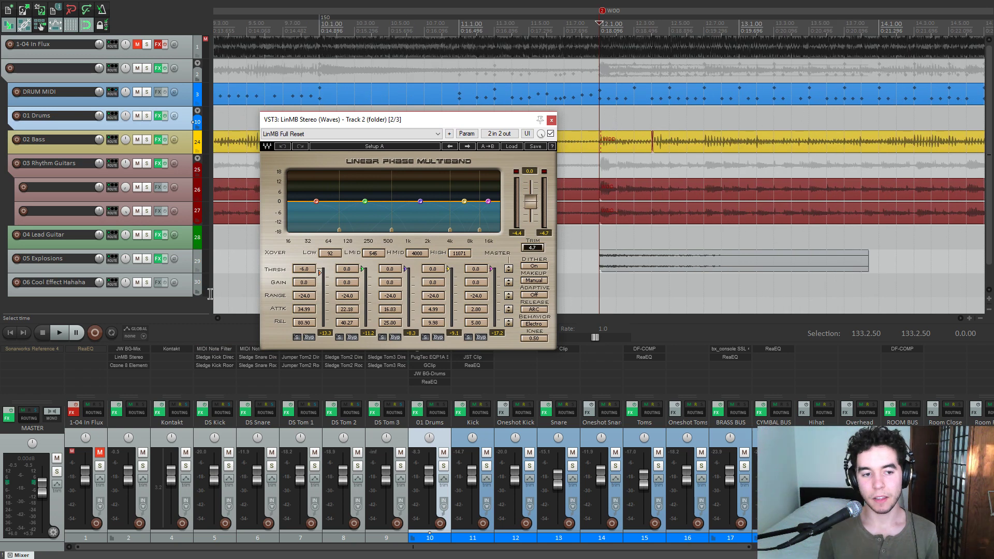
- Reopen JW BG-Mix on folder track 2 and arrange its window beside LinMB Stereo so both can be viewed
left_click(130, 348)
left_click_drag(326, 82, 195, 91)
left_click_drag(352, 121, 379, 122)
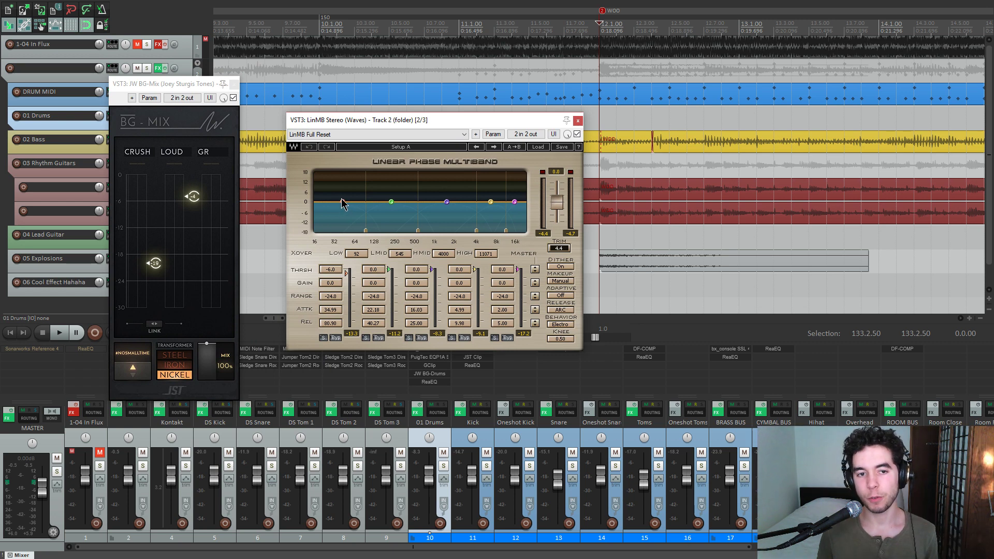
left_click_drag(450, 121, 482, 124)
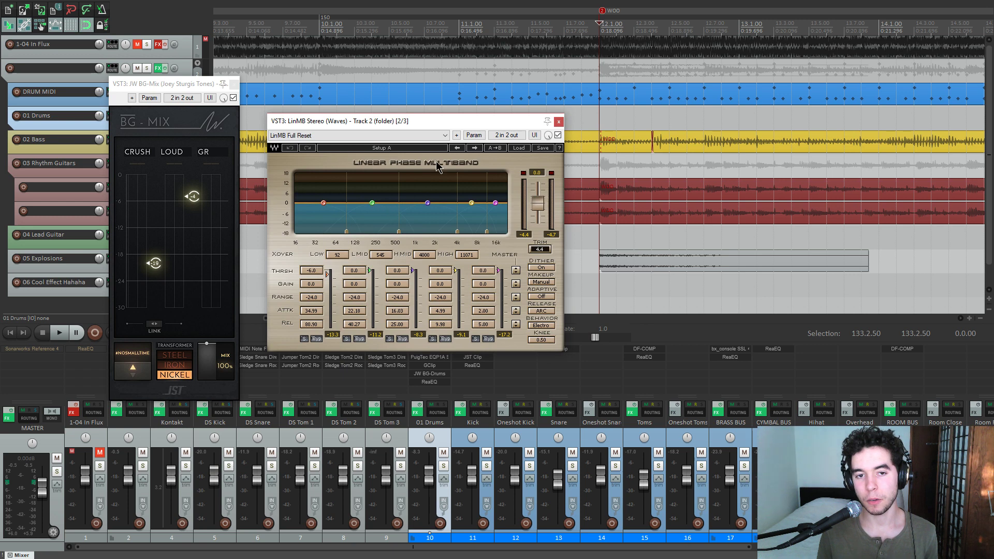
left_click_drag(476, 121, 471, 122)
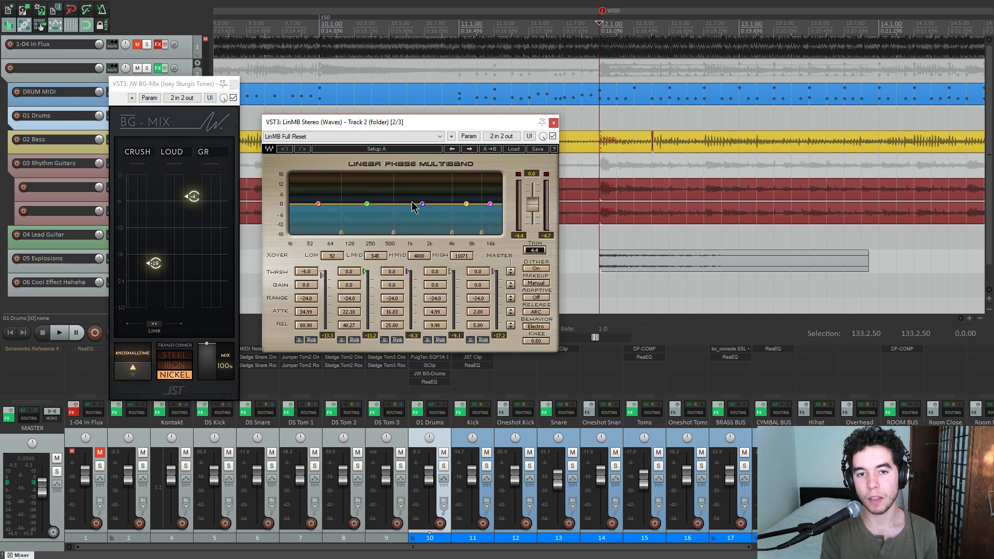
- Play the mix from 12.1.00 while comparing the LinMB Stereo and JW BG-Mix meters, and close both plug-ins
left_click(600, 116)
key("space")
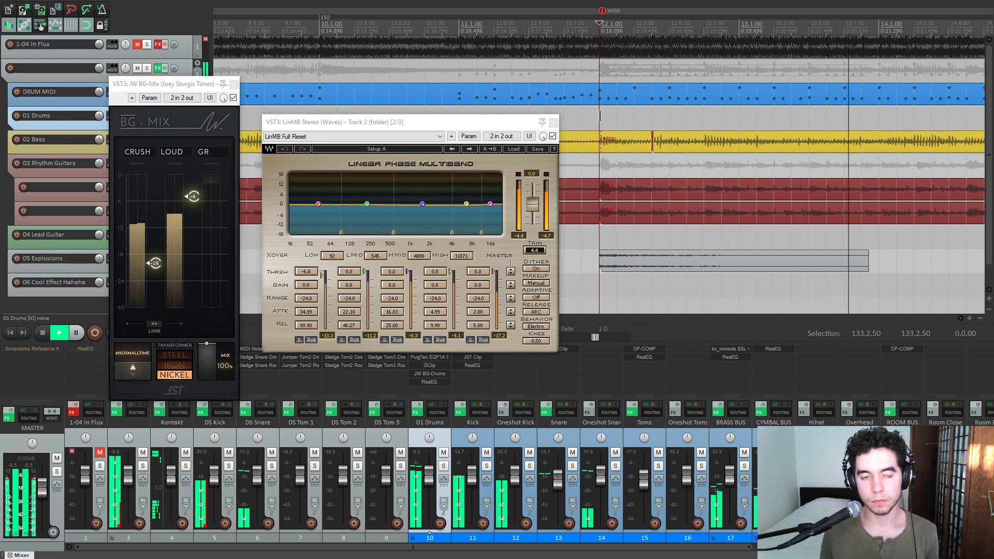
key("space")
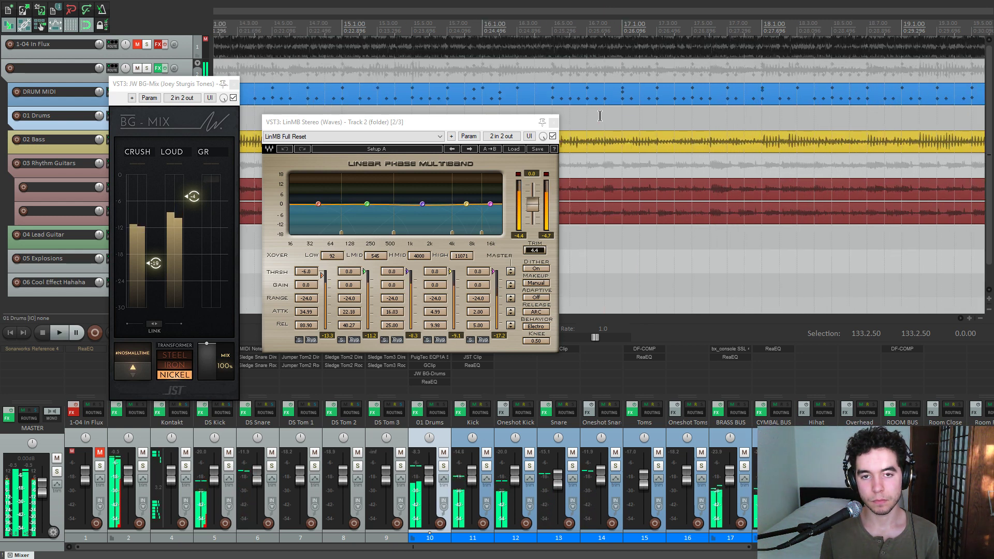
scroll(483, 108, "down", 3)
left_click(554, 121)
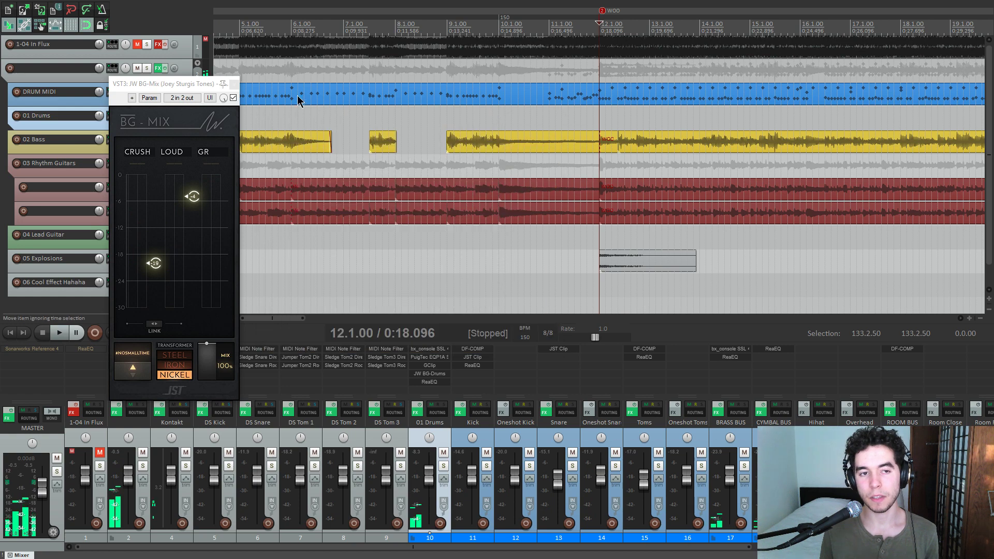
left_click(234, 84)
- Open Ozone 8 Elements on folder track 2 and position its window below the timeline to show the Maximizer
left_click(139, 368)
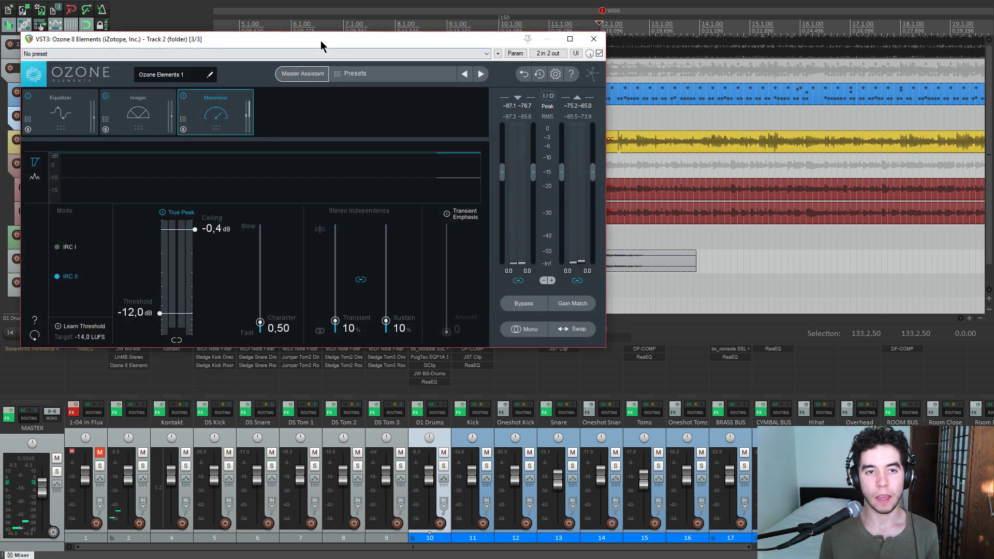
left_click_drag(321, 40, 530, 174)
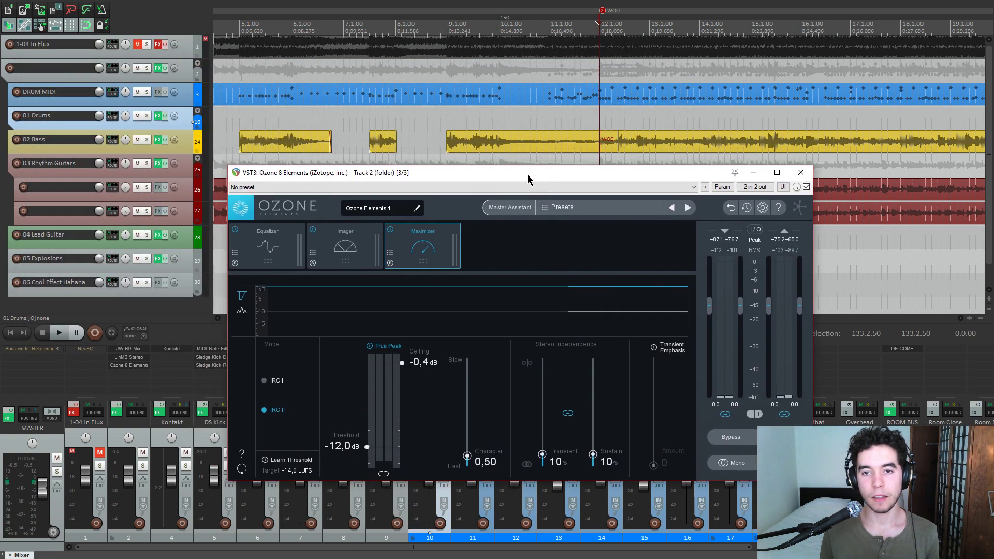
scroll(607, 155, "up", 4)
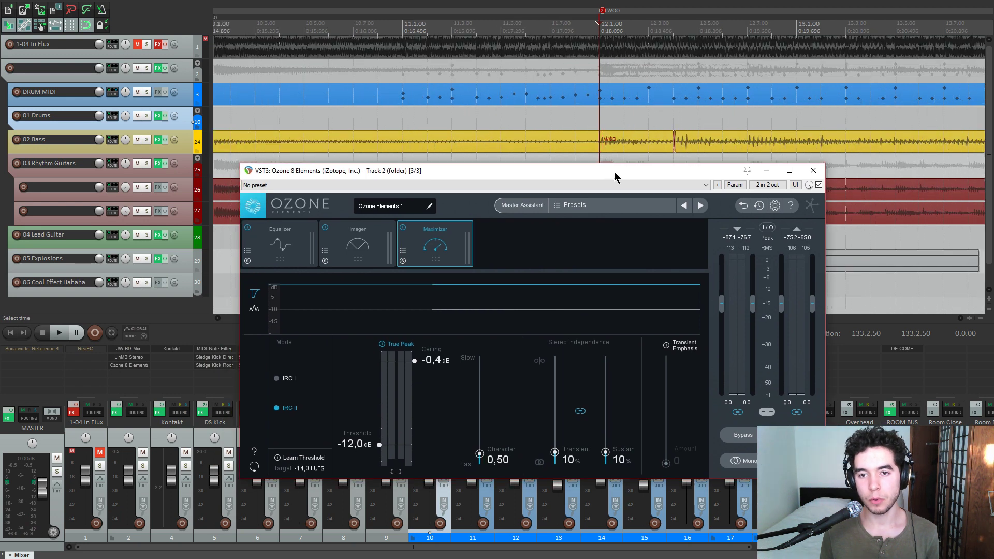
left_click_drag(568, 177, 586, 173)
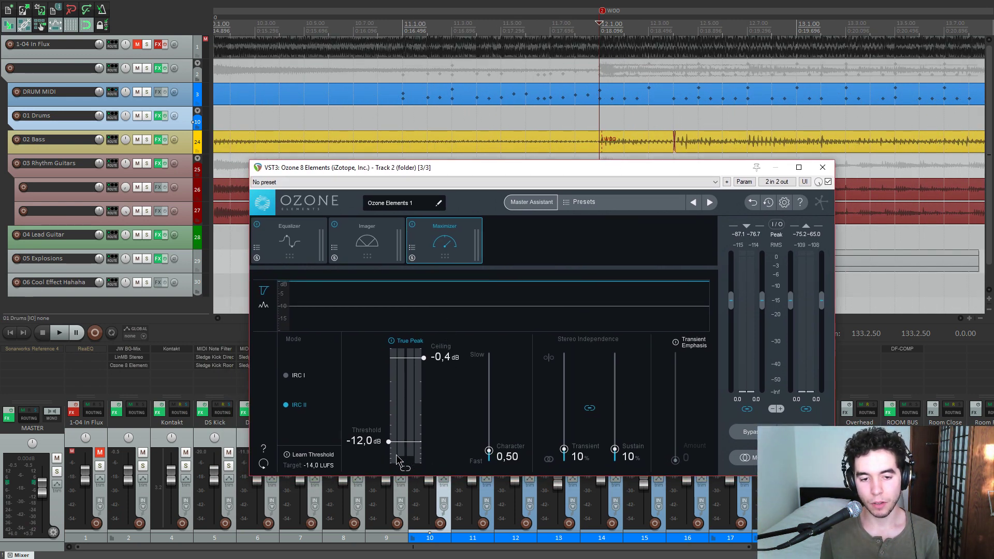
- Play the mix from 12.1.00 to examine the Ozone Maximizer's gain reduction, and close the plug-in
key("space")
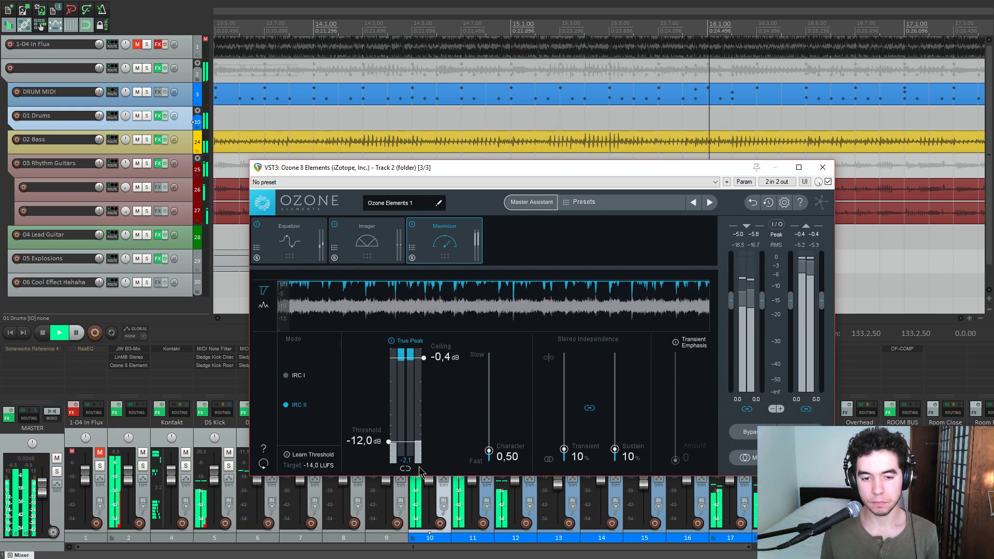
key("space")
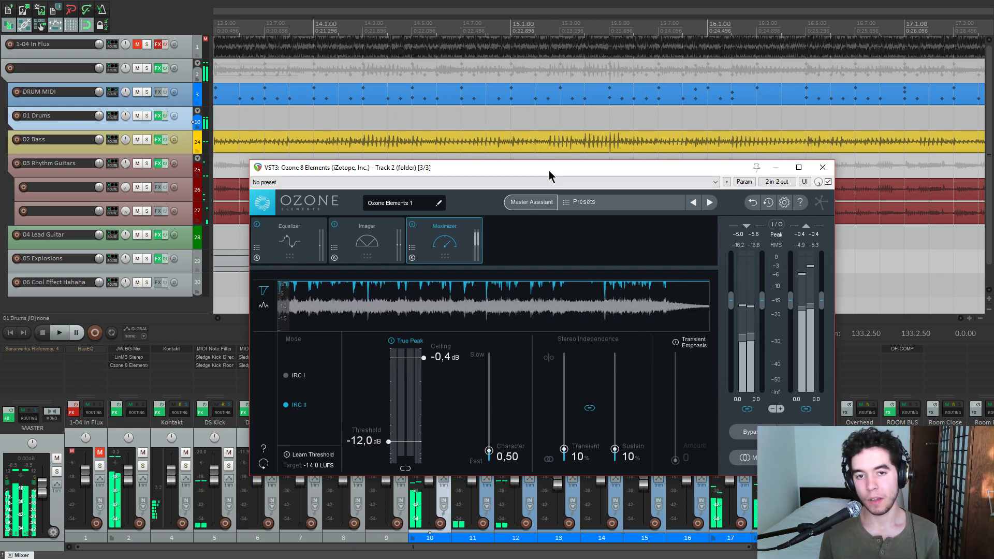
left_click_drag(550, 169, 475, 157)
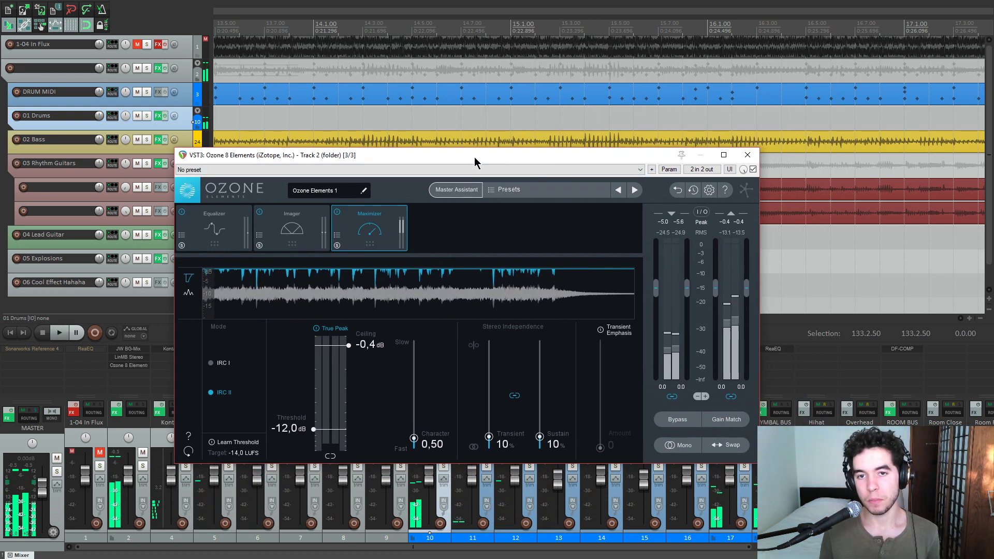
left_click(747, 155)
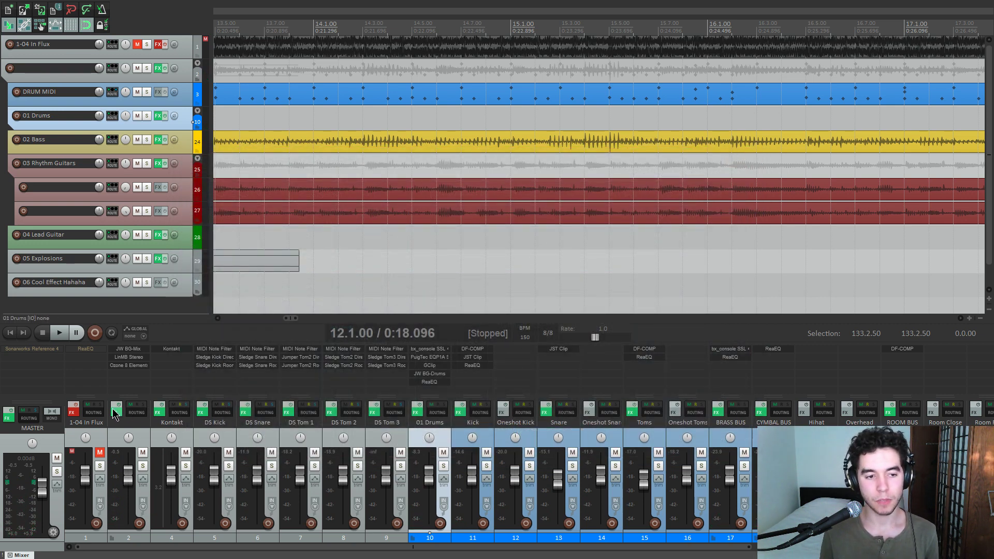
- Solo the 01 Drums bus and play it from the WOO marker at 12.1.00, and stop playback
scroll(444, 238, "down", 5)
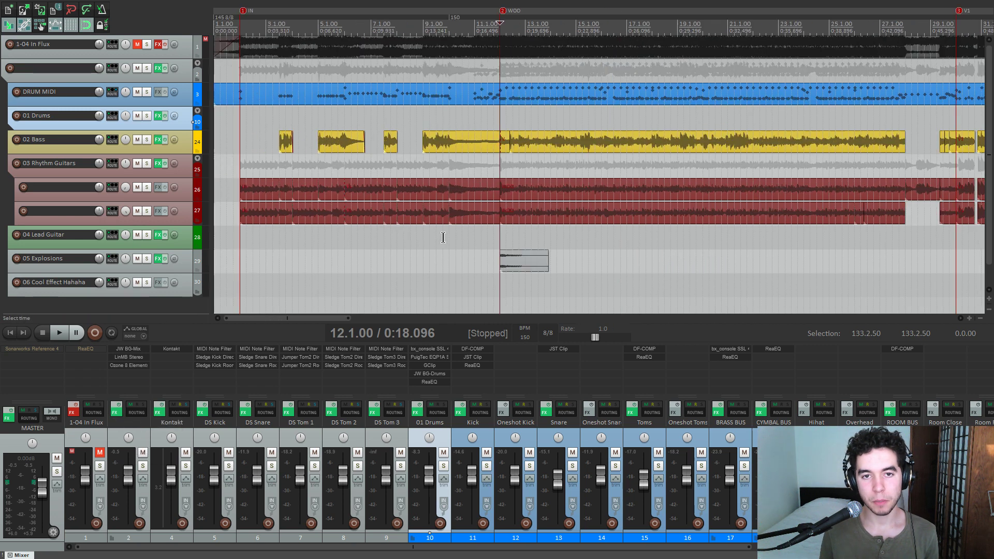
scroll(485, 114, "up", 2)
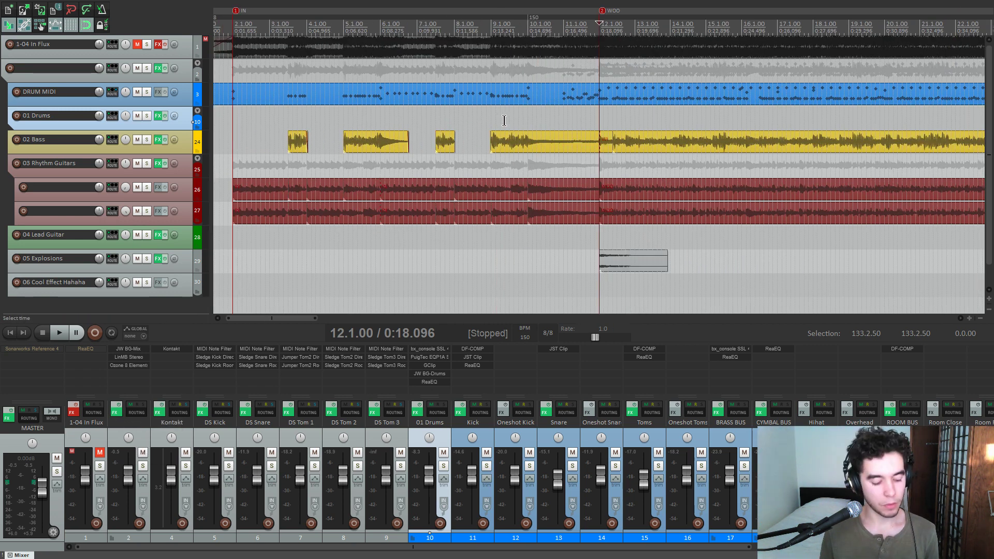
left_click(444, 466)
key("space")
scroll(636, 124, "up", 3)
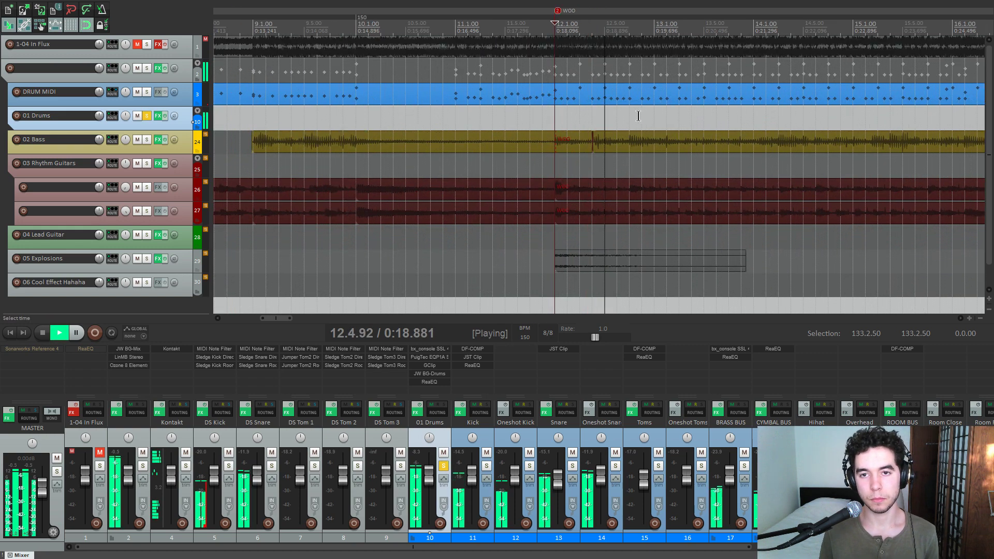
scroll(639, 116, "down", 5)
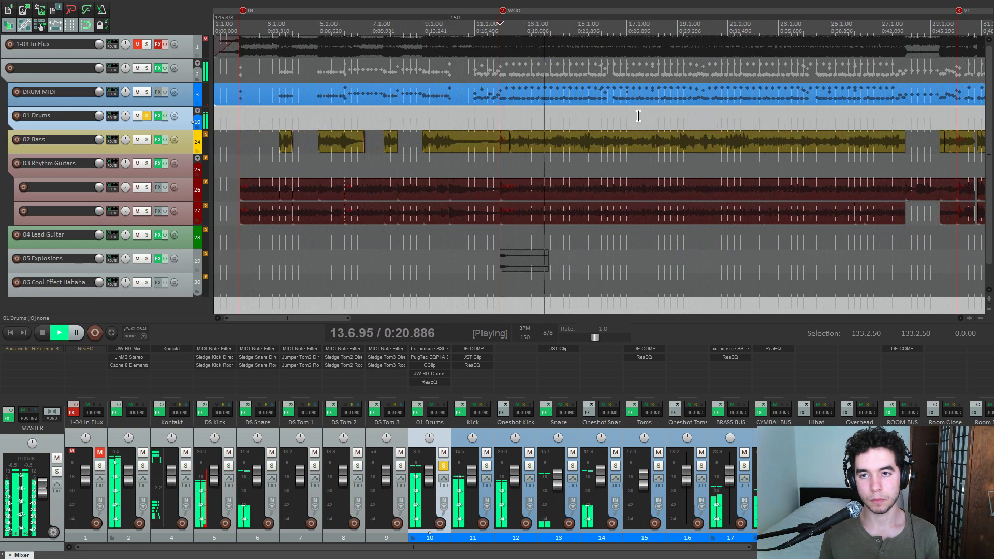
key("space")
- Take the 01 Drums bus out of solo and open the Kontakt instrument on track 4
scroll(480, 549, "right", 2)
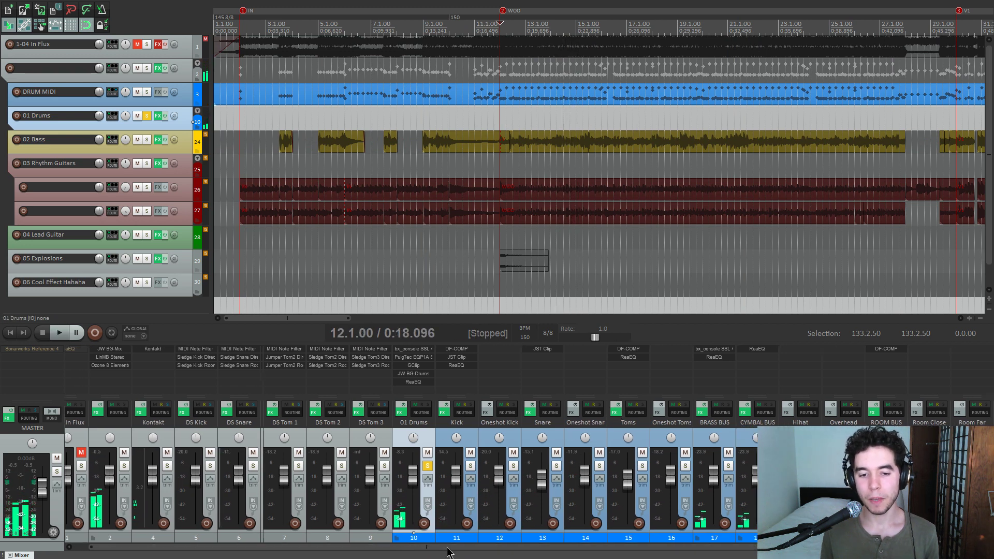
left_click_drag(480, 549, 529, 547)
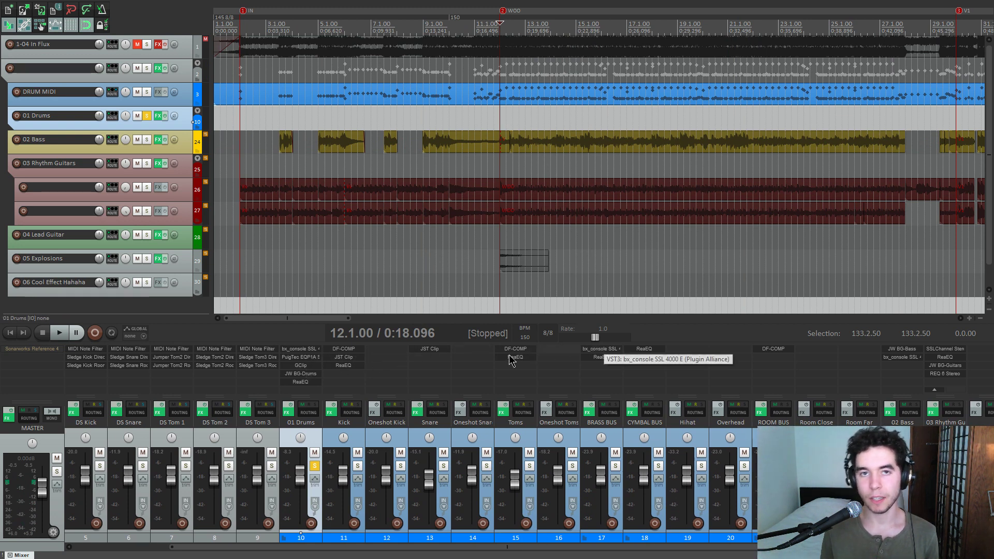
left_click_drag(345, 548, 255, 547)
left_click(436, 467)
left_click_drag(420, 548, 406, 547)
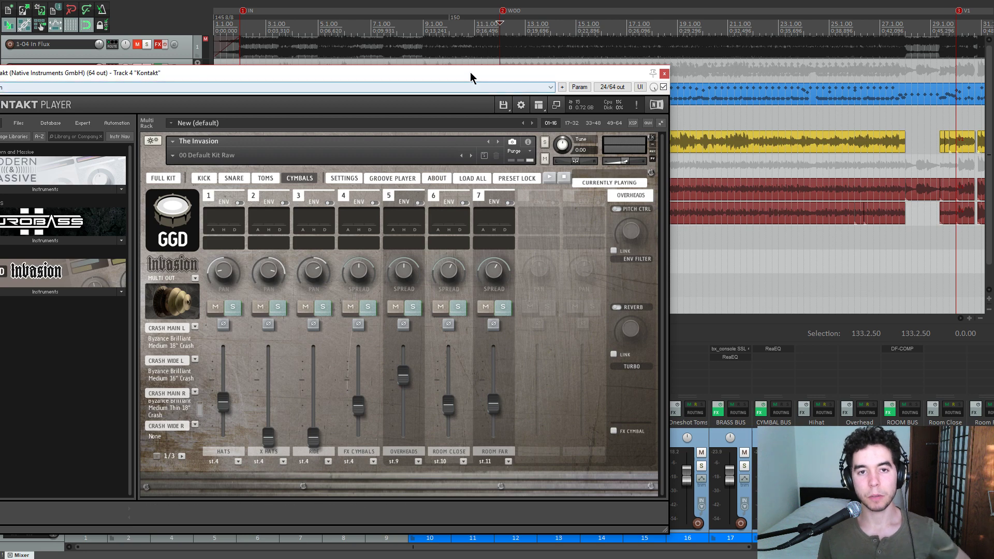
- Show the Full Kit page of the Invasion drum library in Kontakt, and close the instrument window
left_click_drag(470, 72, 596, 48)
left_click(279, 155)
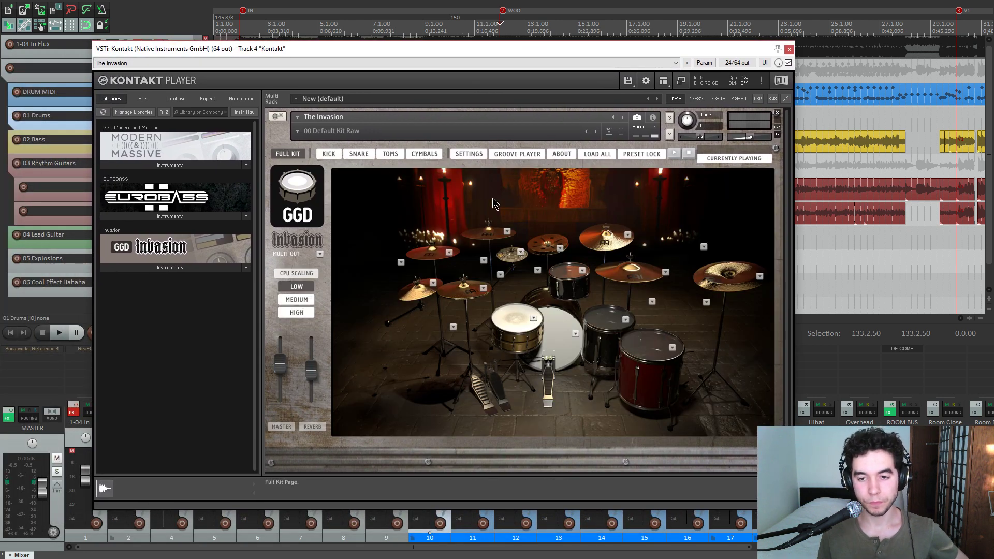
left_click(790, 50)
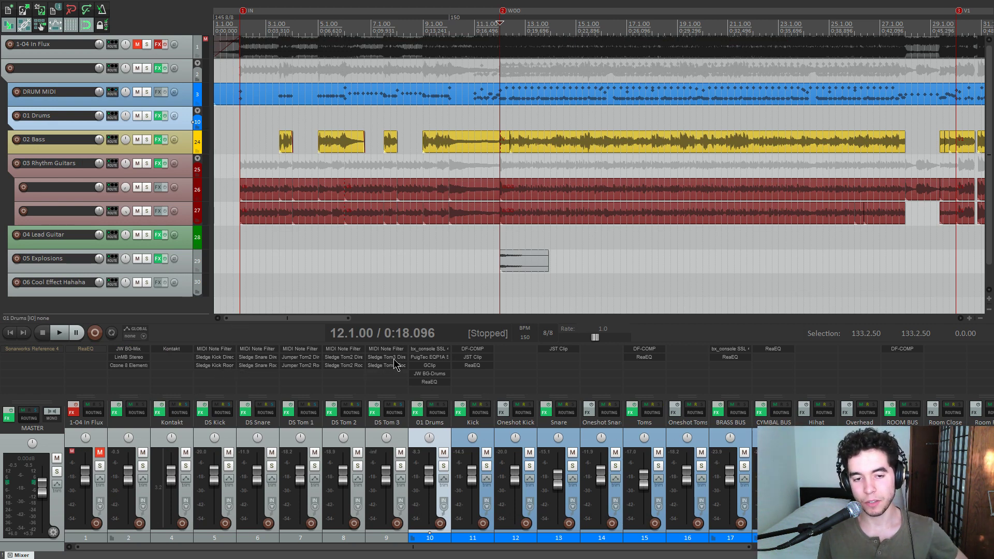
- Open the Sledge Kick Direct sampler on the DS Kick track, preview its sample several times, and close the window
left_click(218, 357)
left_click_drag(575, 145, 613, 113)
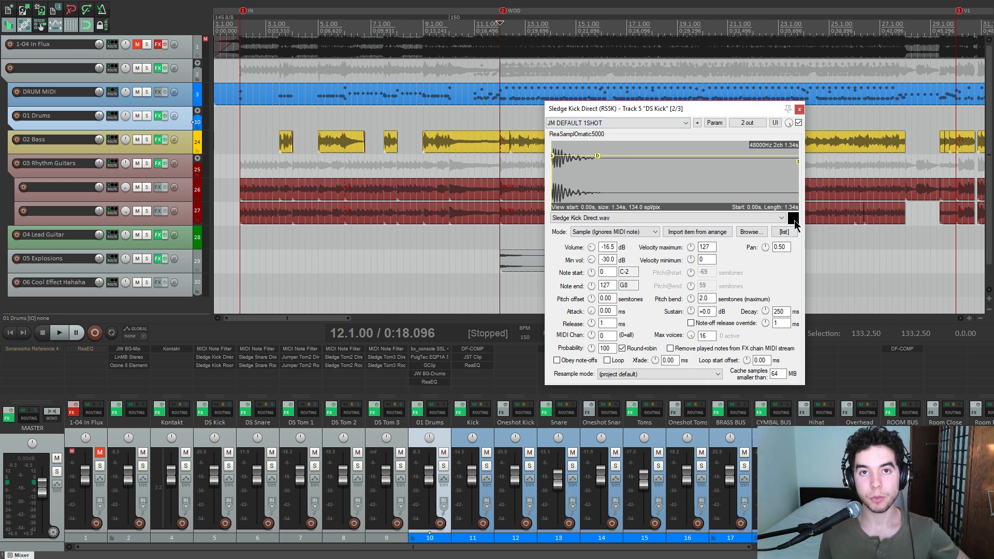
left_click_drag(742, 108, 711, 82)
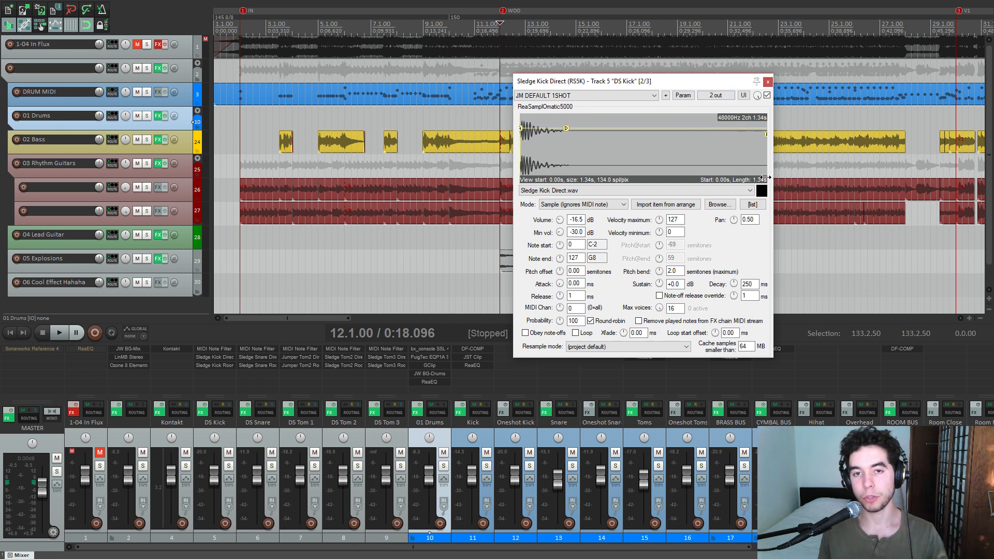
left_click(763, 191)
left_click(763, 190)
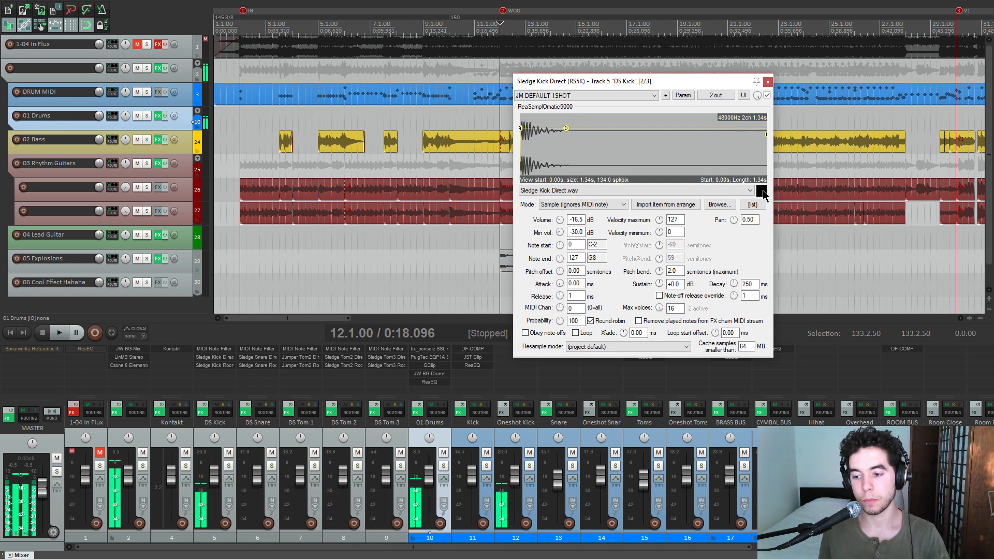
left_click(763, 190)
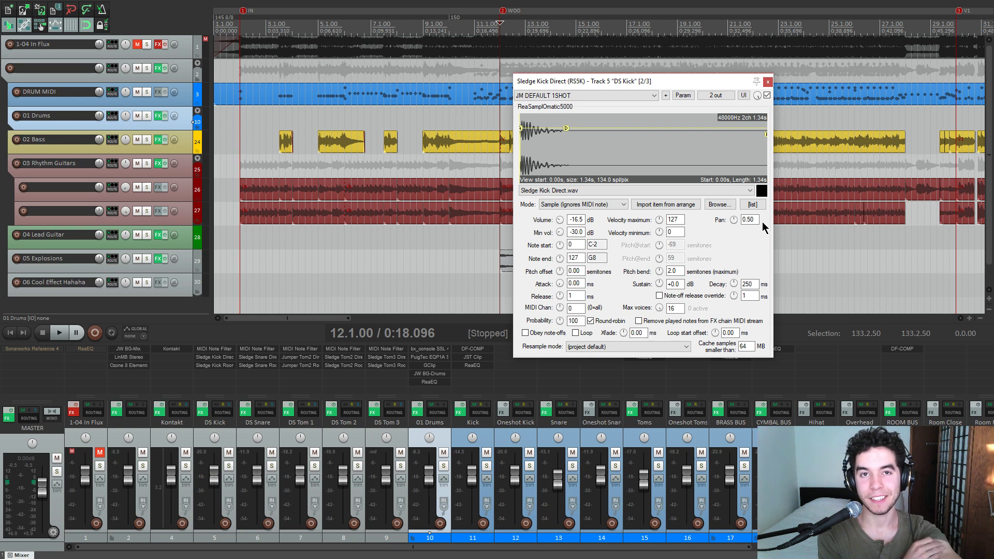
left_click_drag(698, 81, 704, 123)
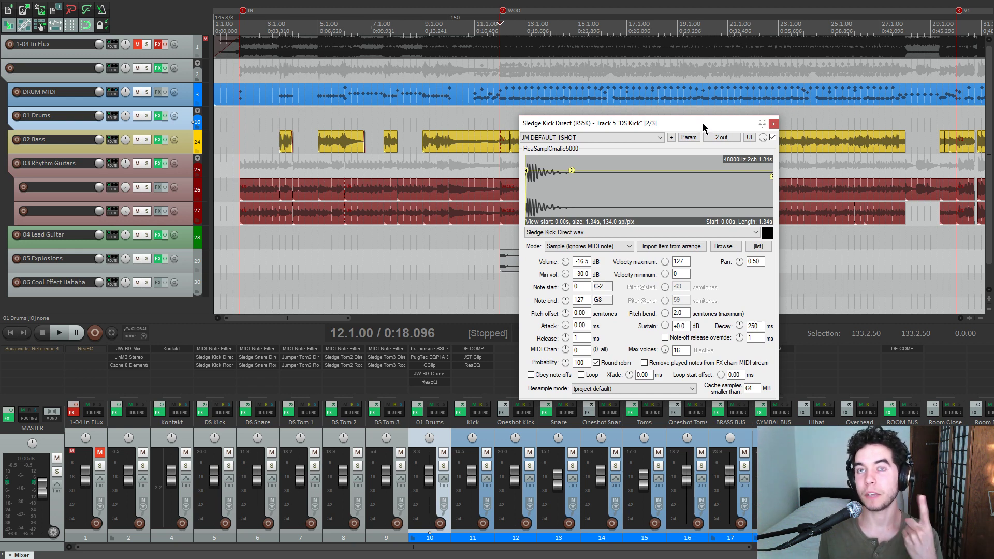
left_click_drag(702, 122, 704, 126)
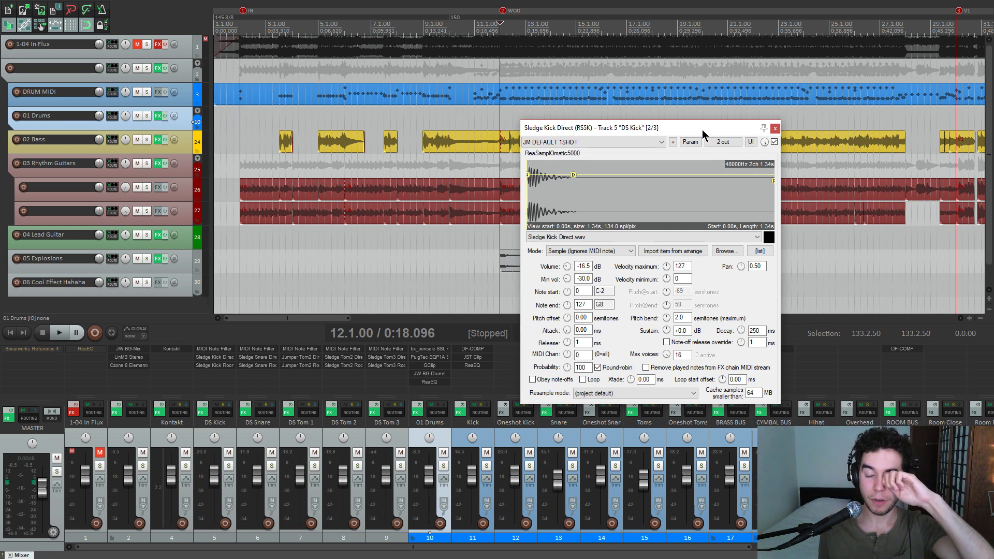
mouse_move(701, 128)
left_mouse_down()
mouse_move(666, 119)
mouse_move(745, 126)
mouse_move(691, 129)
left_mouse_up()
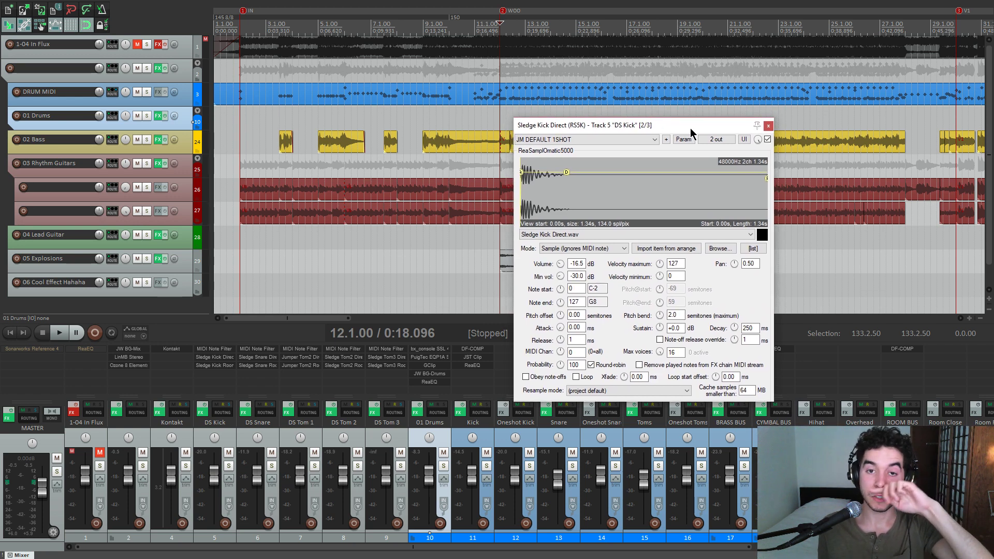
left_click(768, 125)
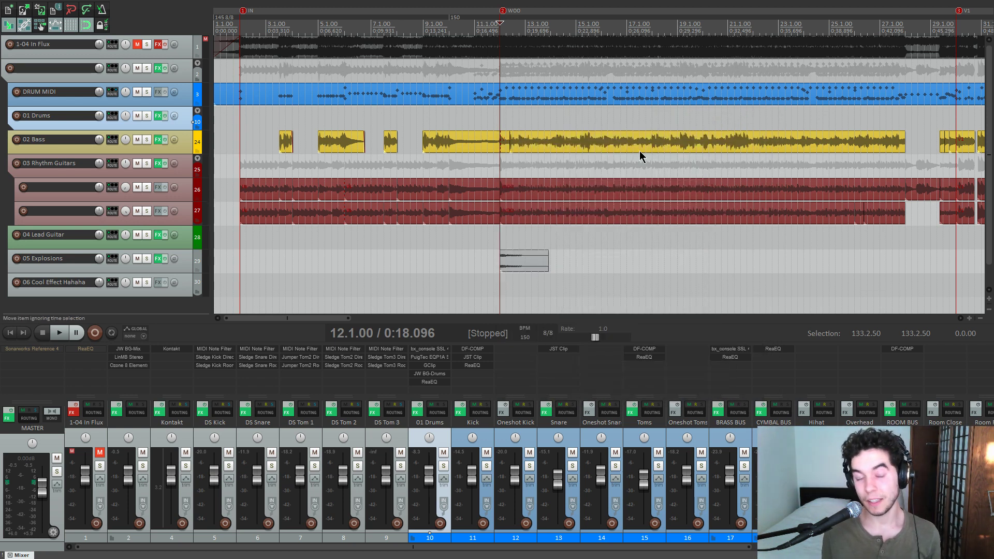
- Open the Kontakt instrument on track 4 to view the full Invasion drum kit, and close it
left_click(177, 350)
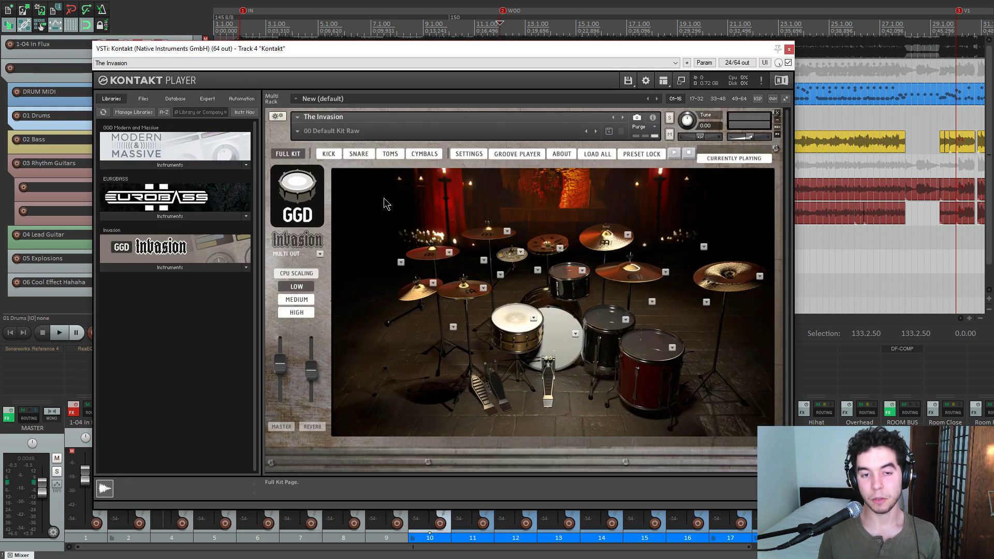
left_click_drag(542, 58, 546, 69)
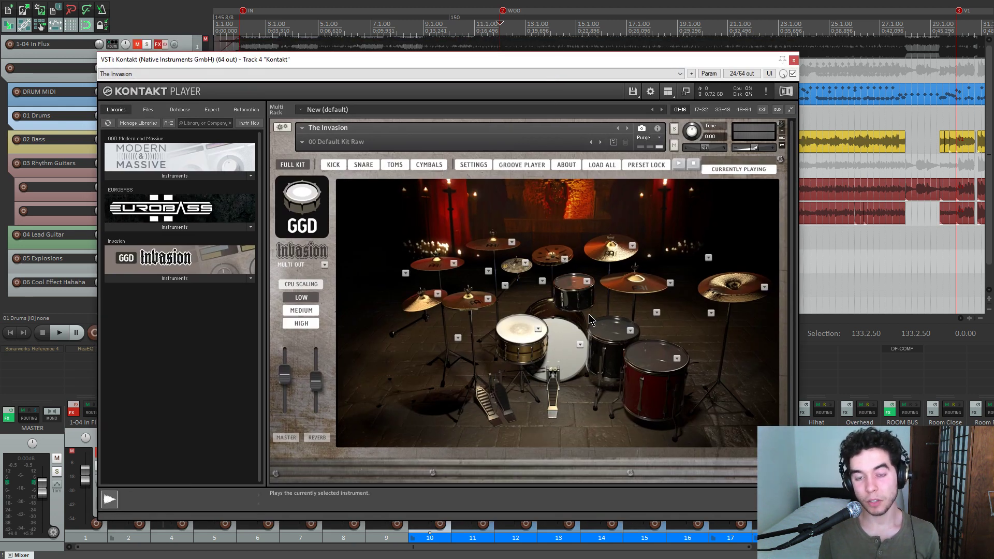
left_click(794, 62)
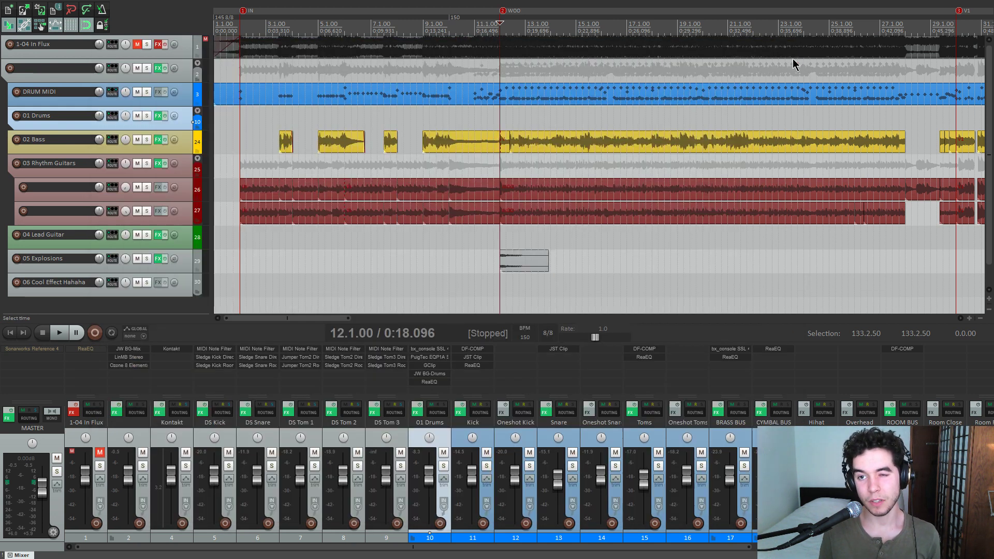
- Mute the five drum sample tracks from DS Kick to DS Tom 3 together
left_click(374, 435)
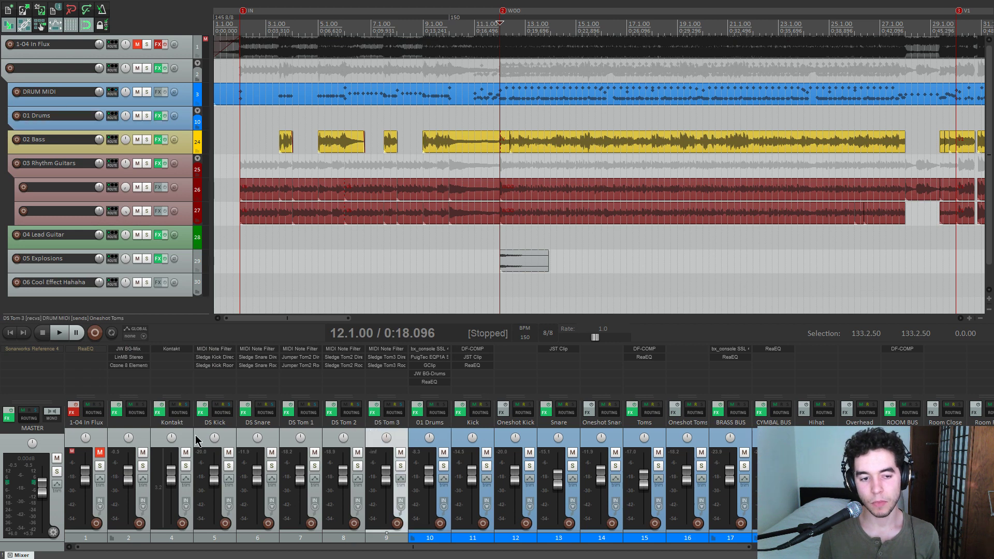
left_click(190, 449, "shift")
left_click(191, 440, "ctrl")
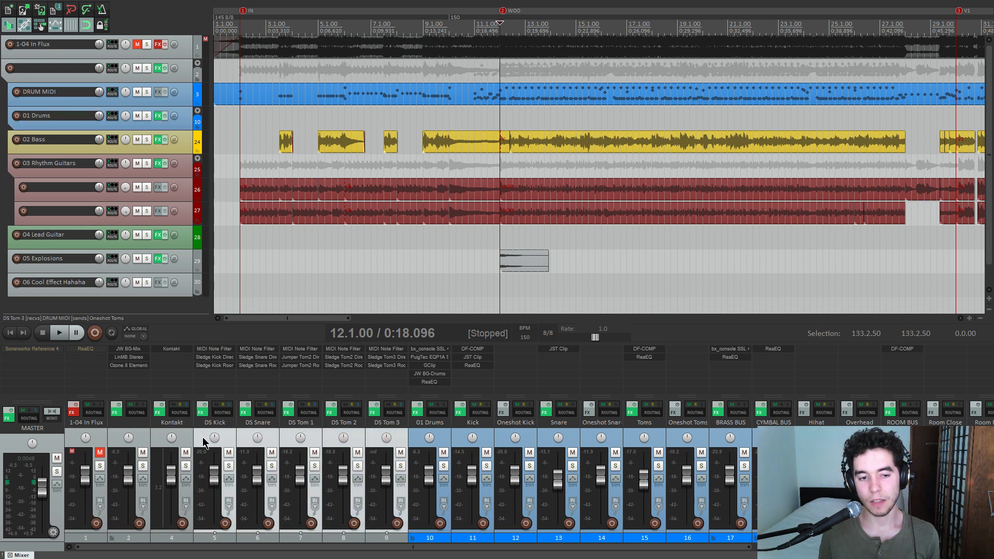
left_click(230, 453)
- Solo the 01 Drums bus and listen to the drums without samples from 12.1.00 and from 11.1.00, stopping playback each time
left_click(444, 466)
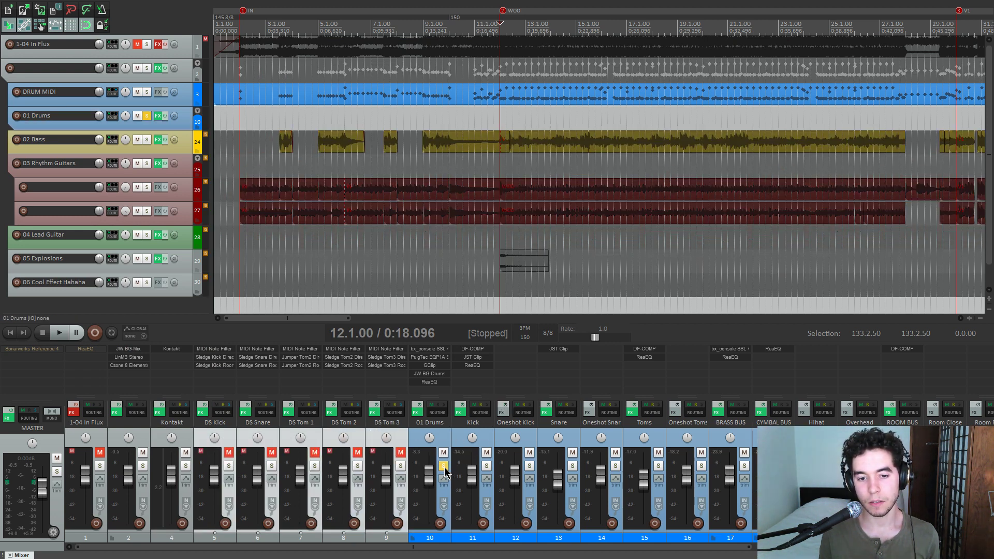
key("space")
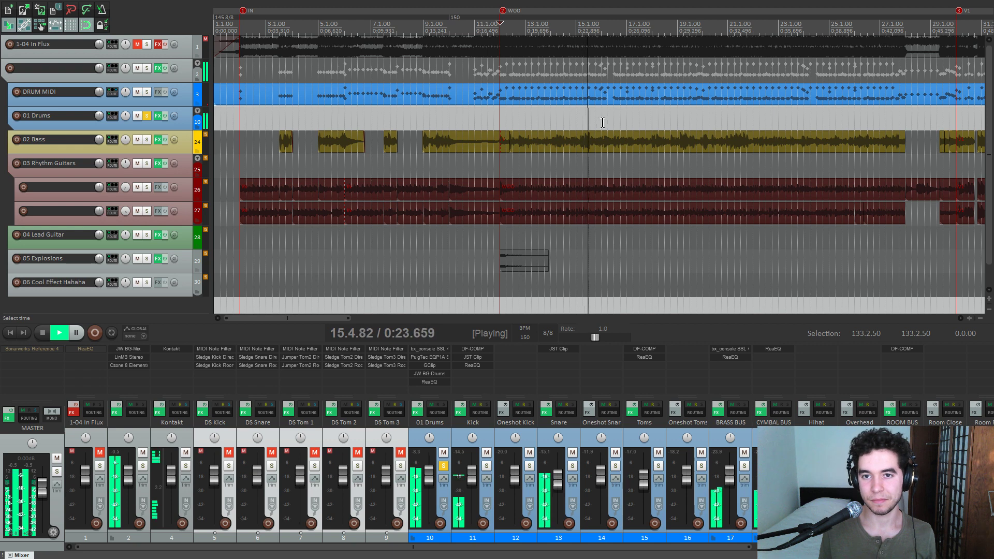
key("space")
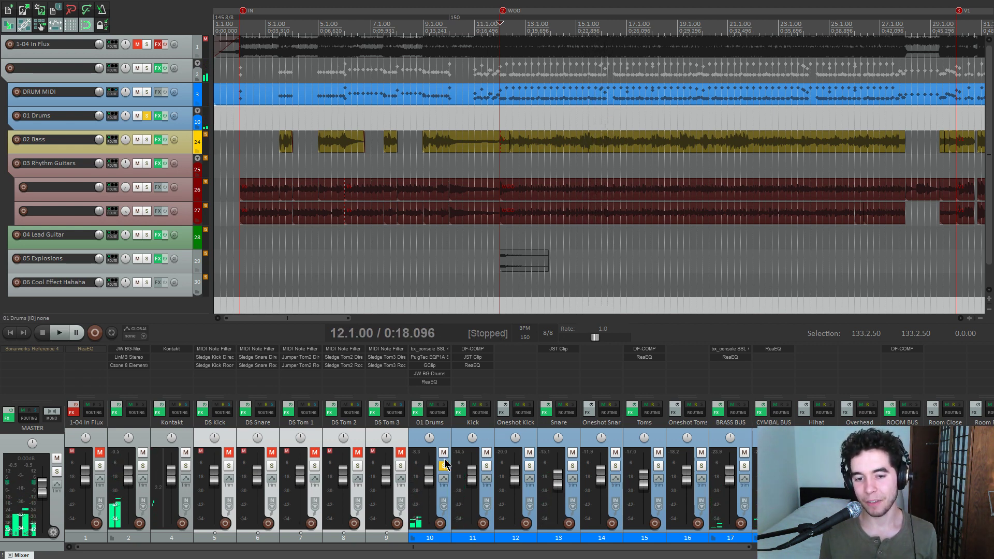
left_click(475, 120)
key("space")
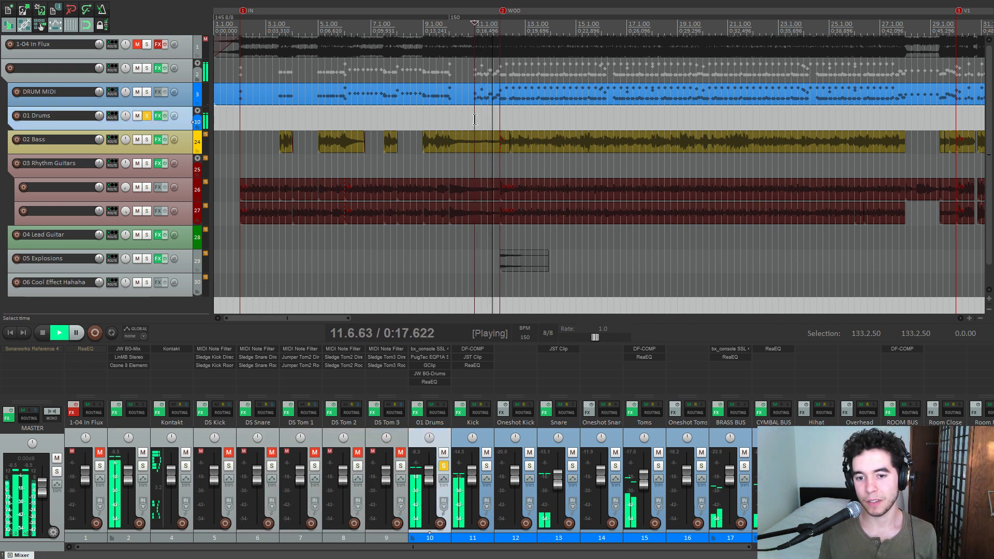
key("space")
- Unmute the sample tracks from DS Kick to DS Tom 3 together
left_click(396, 436)
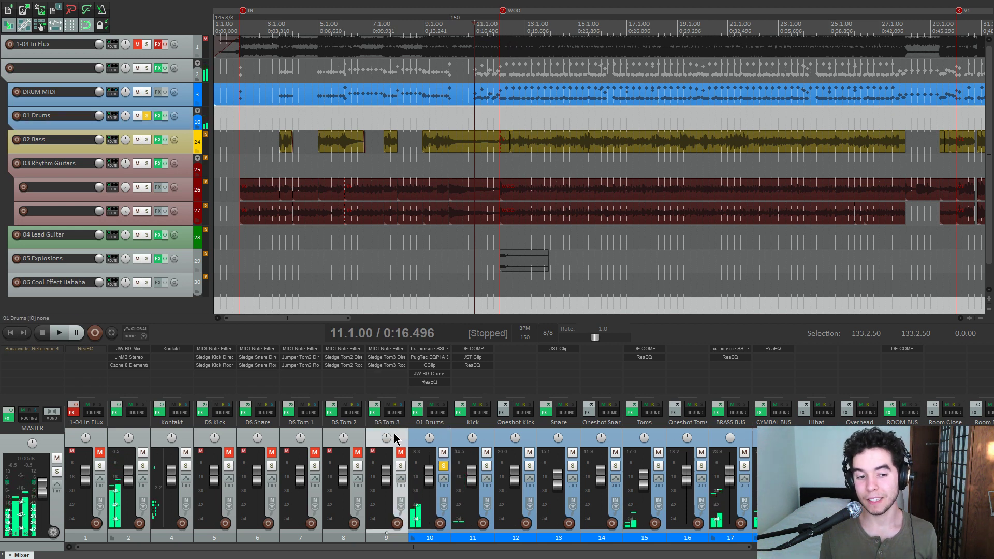
left_click(228, 434, "shift")
left_click(229, 454)
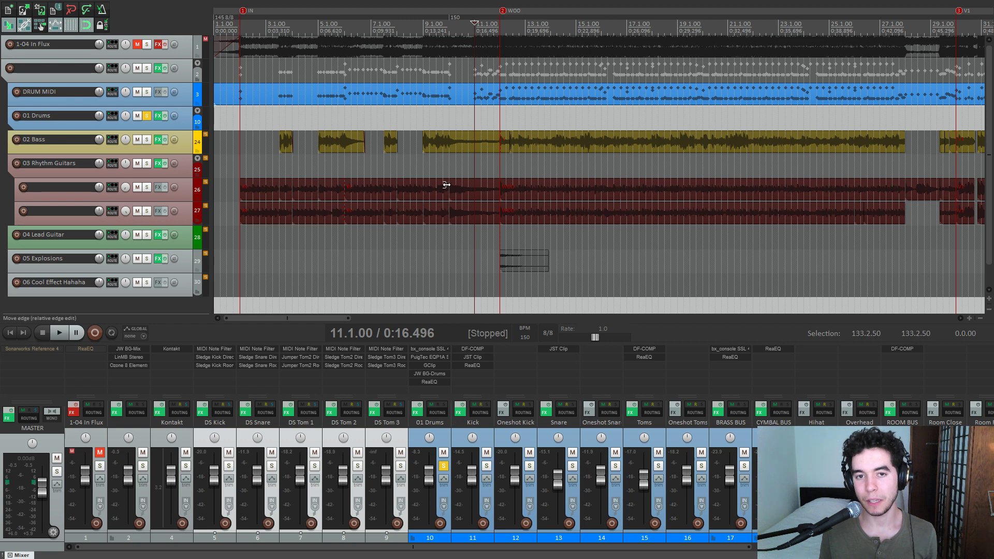
- Play the soloed drums with the samples from 11.1.00, stop playback, and take the 01 Drums bus out of solo
key("space")
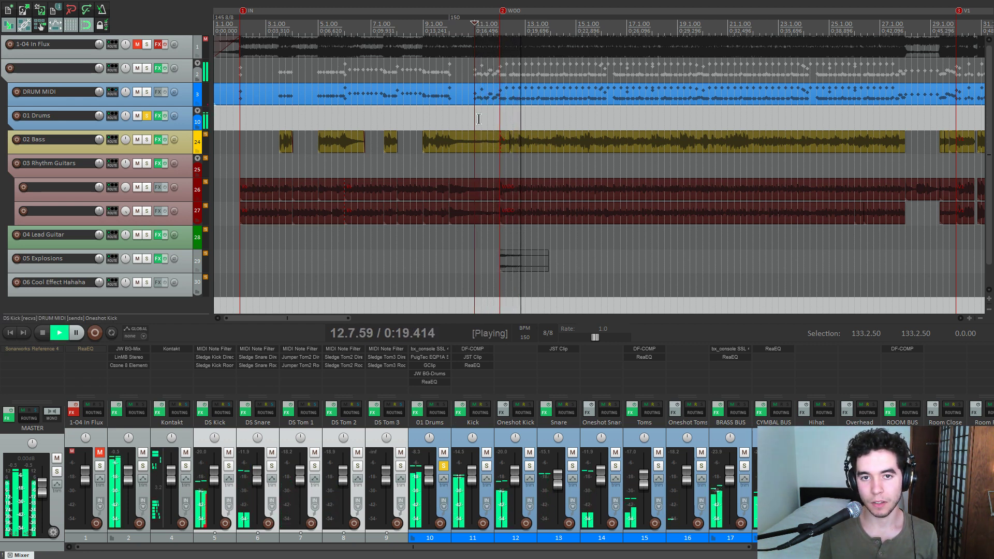
key("space")
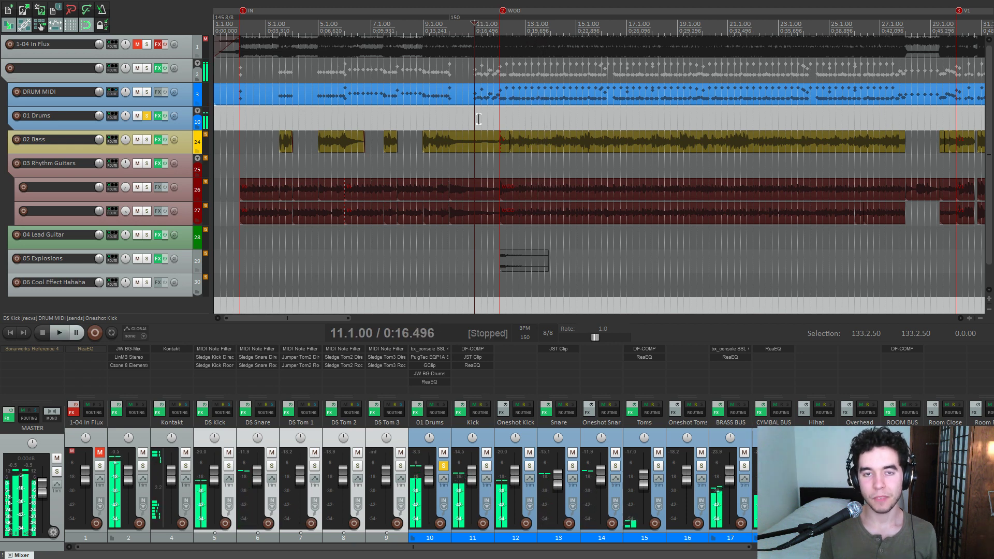
left_click(444, 467)
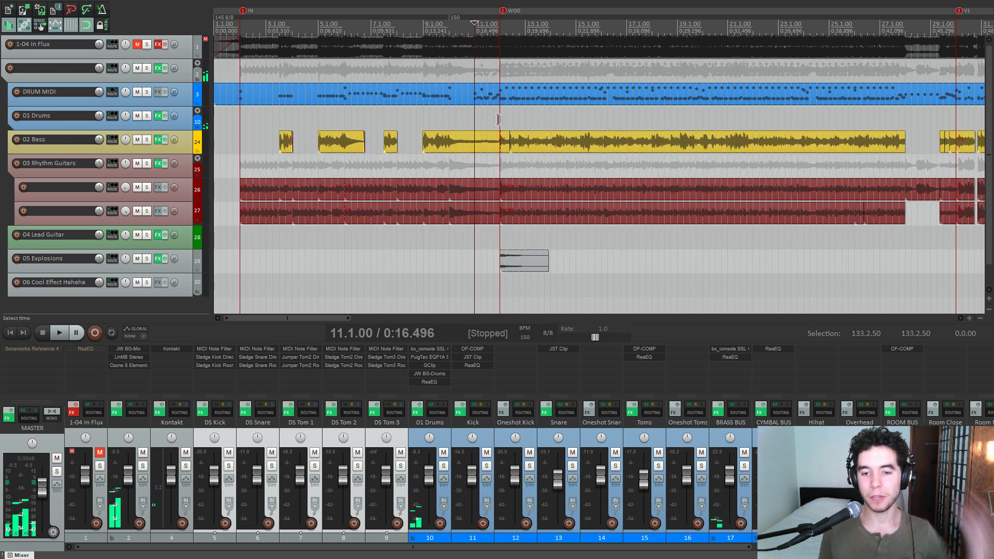
- Place the edit cursor at the WOO marker at 12.1.00 and open the Kontakt instrument from the mixer
left_click(499, 119)
scroll(502, 121, "up", 3)
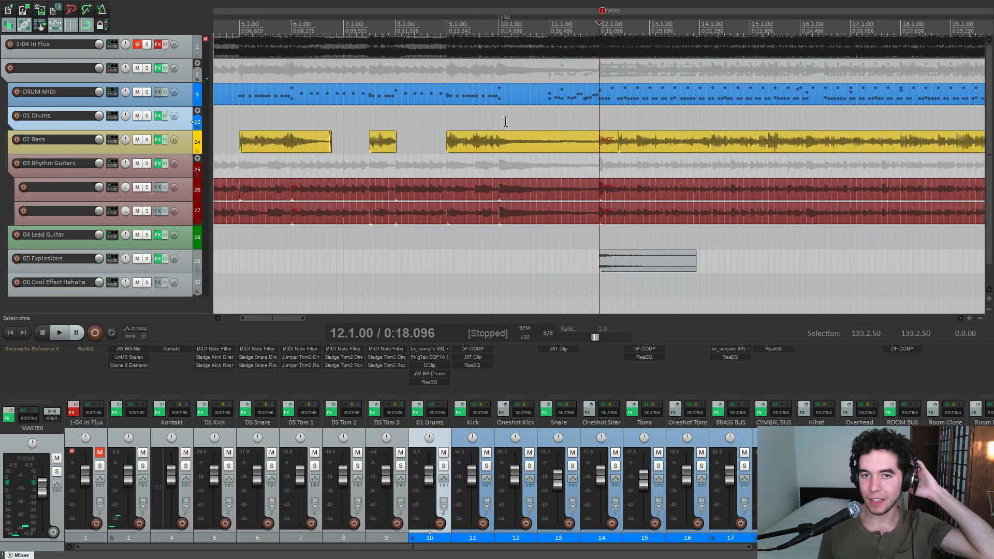
scroll(526, 423, "down", 5)
left_click_drag(504, 547, 290, 547)
left_click(113, 354)
left_click_drag(504, 61, 545, 44)
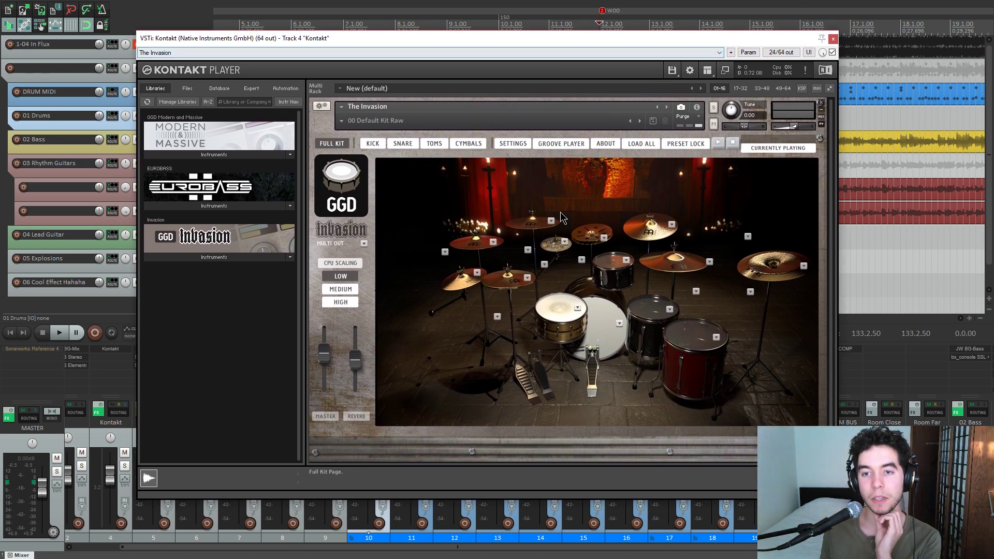
- Audition the snare, kick and tom on the Invasion kit picture, and close the Kontakt window
left_click(562, 315)
left_click(562, 315)
left_click(600, 327)
left_click(647, 317)
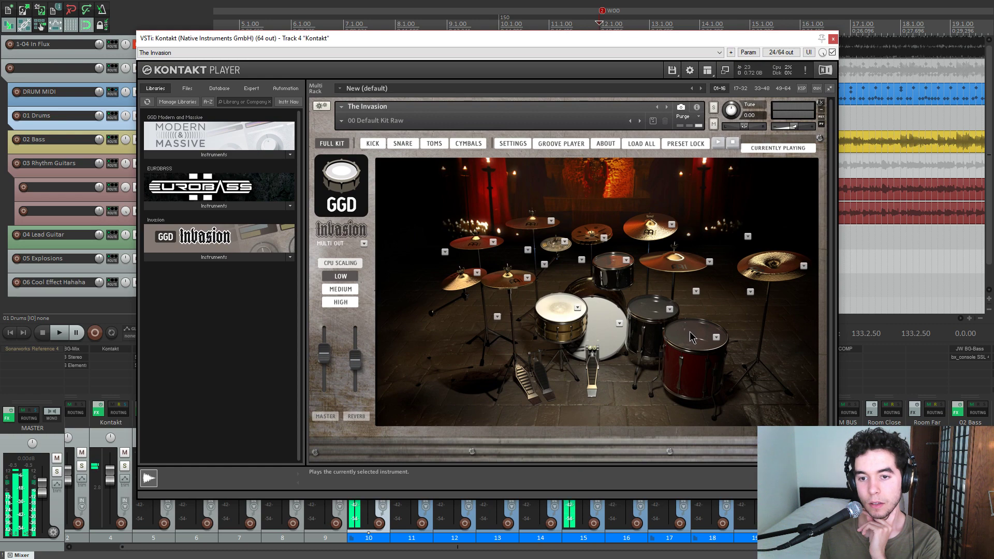
left_click_drag(661, 39, 653, 31)
left_click(828, 32)
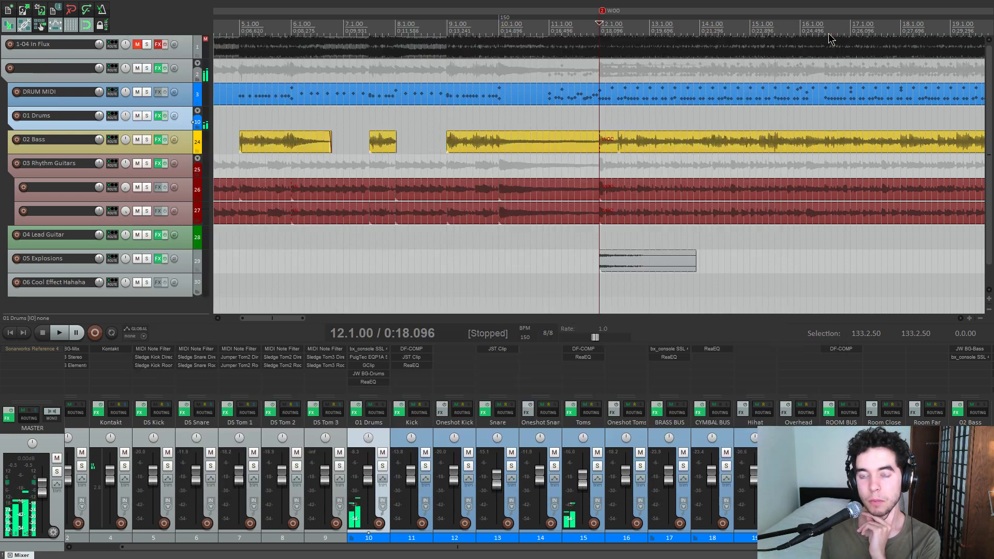
- Open the Sledge Snare Direct sampler on the DS Snare track, preview its sample, and close the window
left_click(207, 360)
left_click_drag(543, 104, 581, 93)
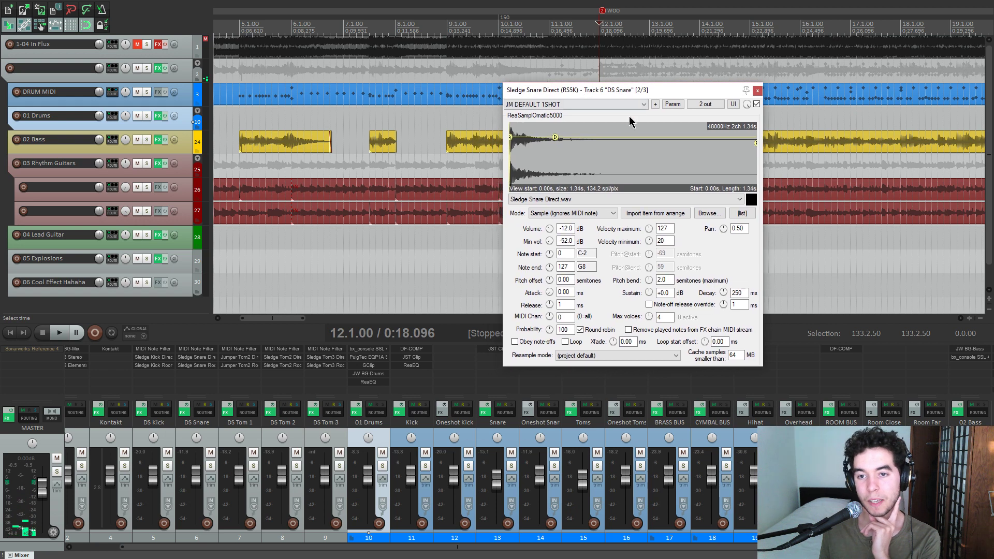
left_click(751, 200)
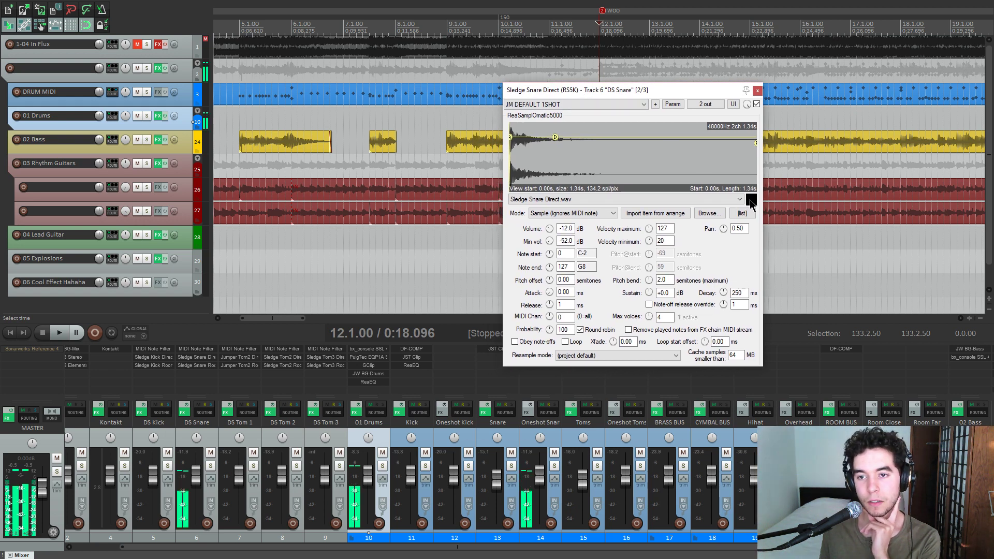
left_click(757, 90)
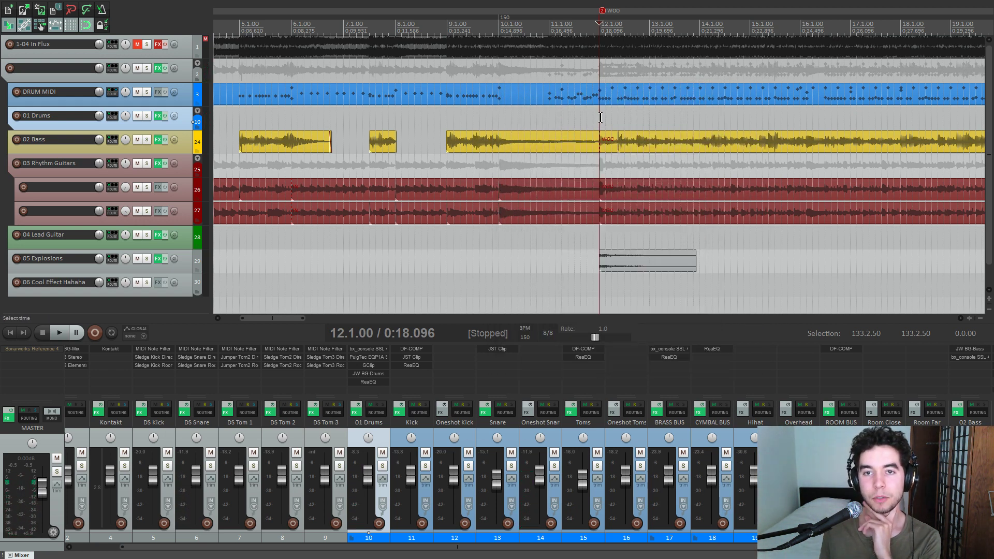
- Bring up the Kontakt drum kit once more for comparison with the one-shot samples, and close it
left_click(111, 349)
mouse_move(501, 31)
left_mouse_down()
mouse_move(519, 45)
mouse_move(488, 24)
left_mouse_up()
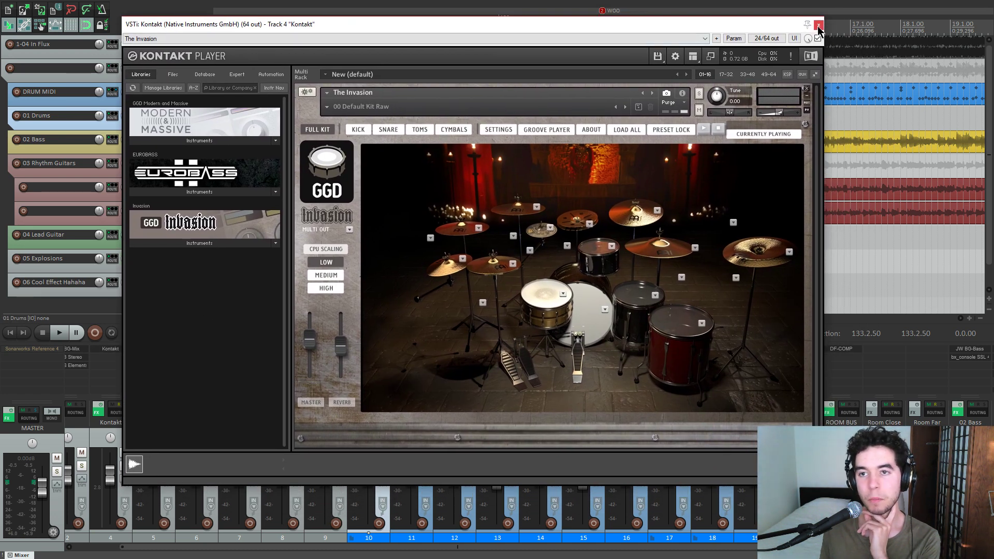
left_click(819, 26)
- Reopen the Sledge Kick Direct sampler on the DS Kick track to view its sample, and close it
left_click(167, 359)
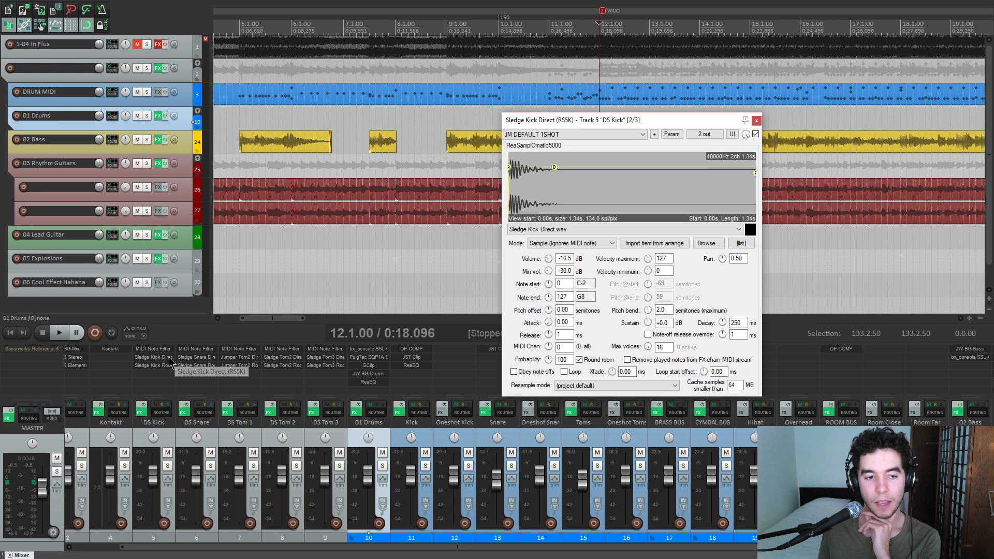
left_click_drag(651, 119, 670, 113)
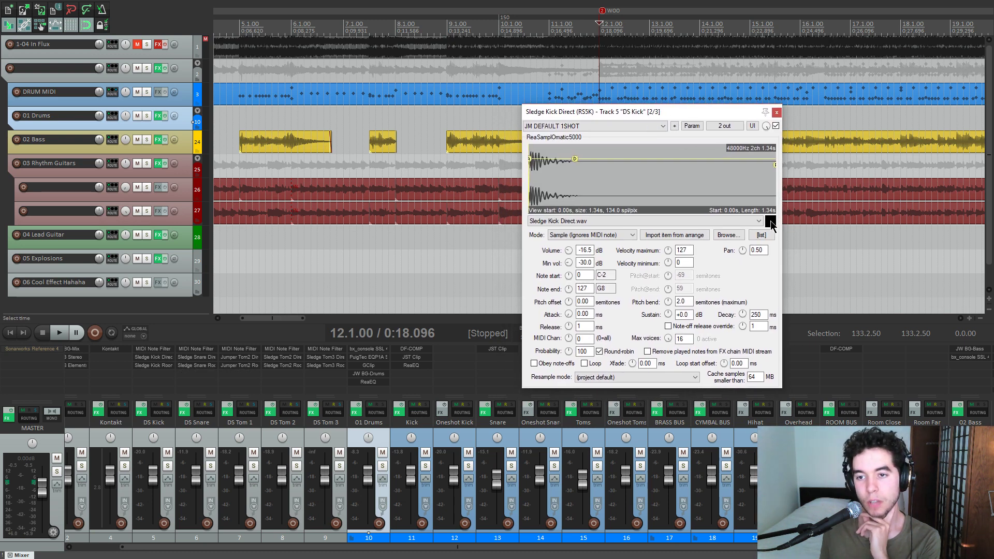
left_click(777, 113)
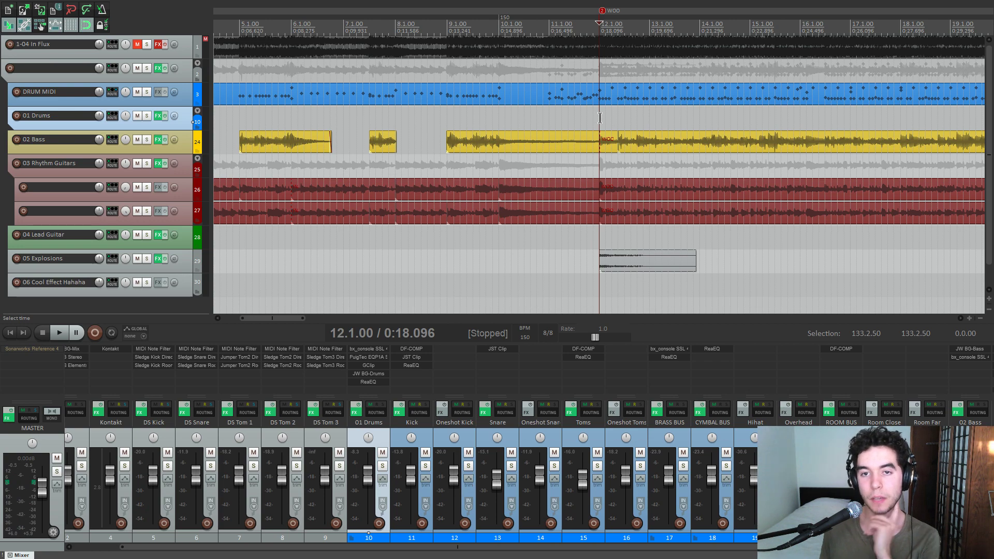
- Open the DRUM MIDI item in the MIDI editor and play the song from the WOO marker at bar 12
scroll(597, 119, "down", 5)
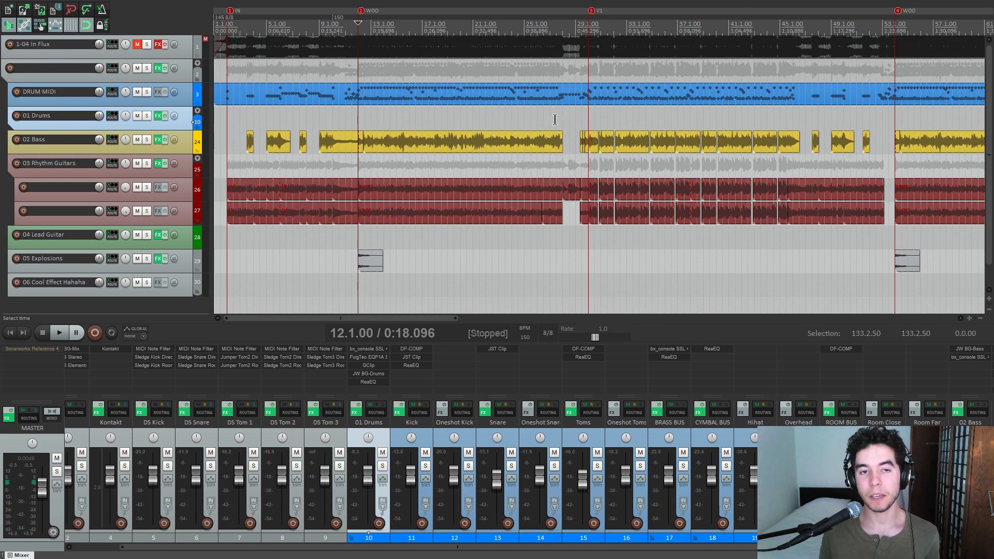
double_click(361, 97)
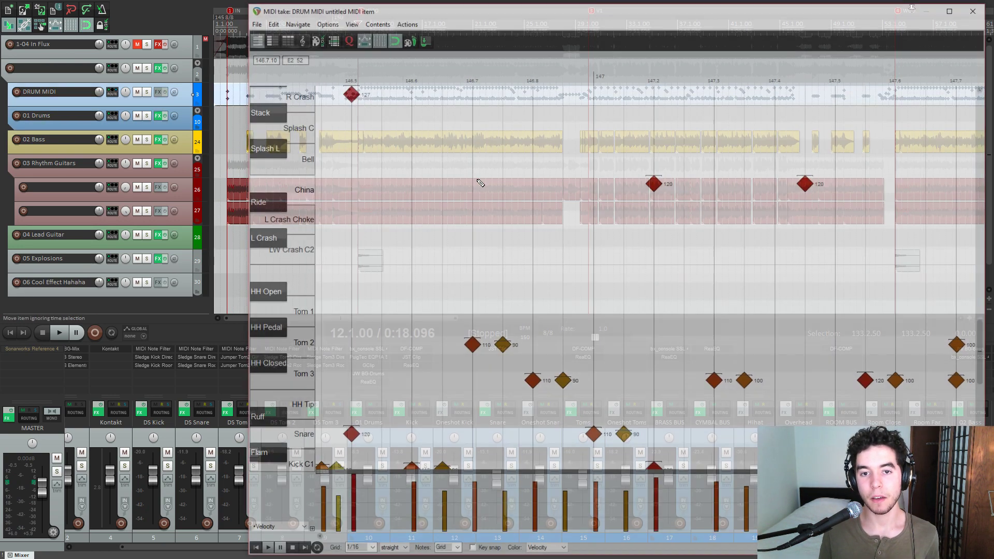
scroll(544, 233, "down", 8)
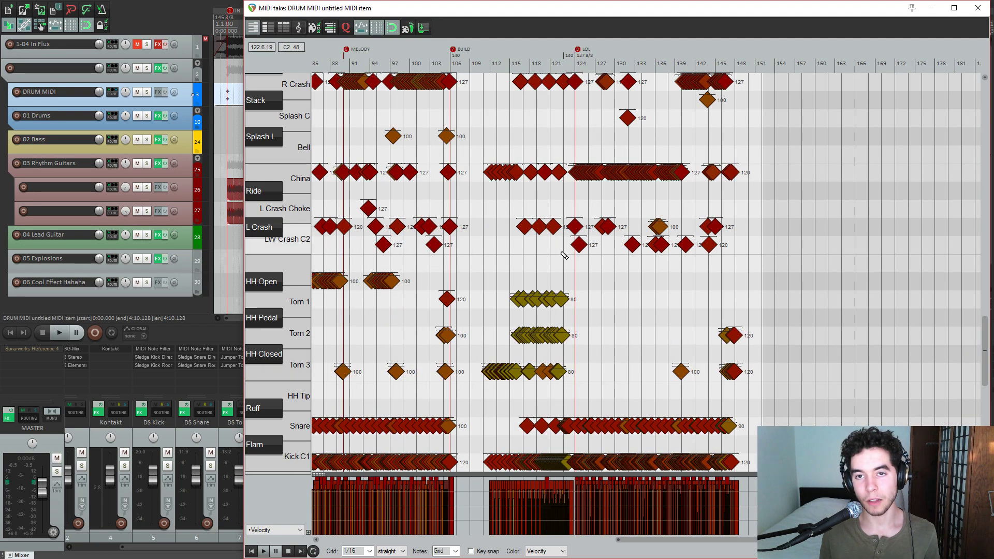
scroll(564, 248, "up", 10)
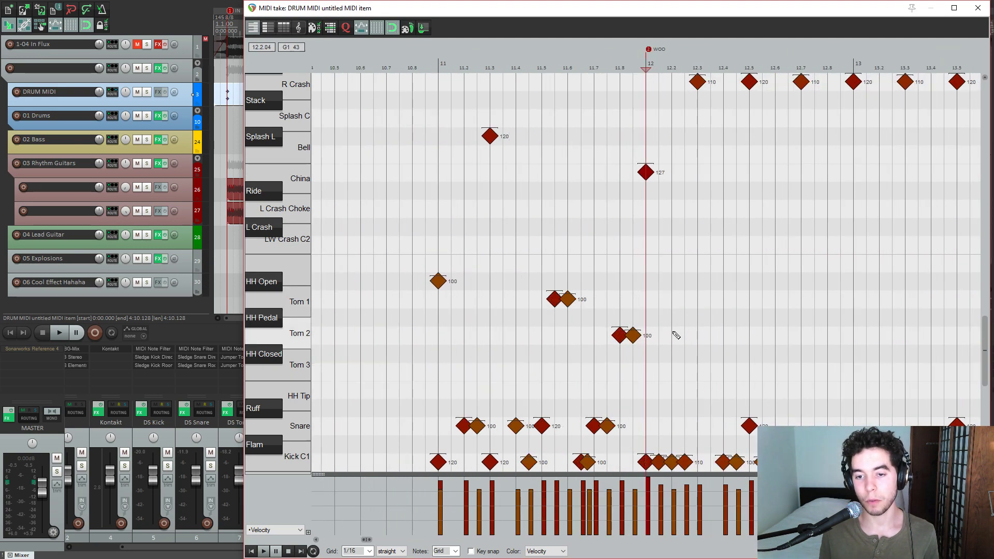
scroll(675, 336, "up", 1)
key("space")
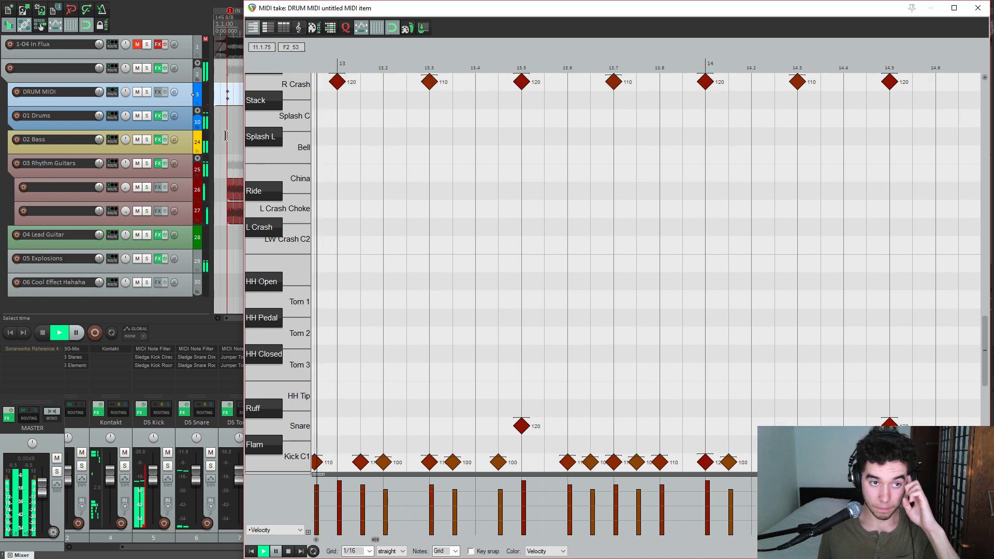
- Solo the DRUM MIDI track and audition the programmed drums around bar 12
left_click(147, 92)
scroll(577, 240, "down", 3)
key("space")
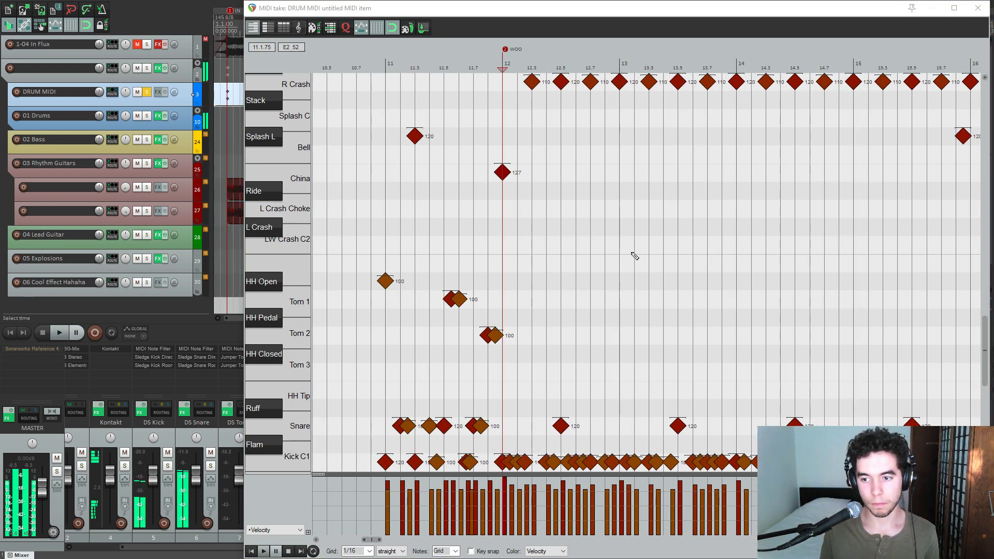
- Examine the drum notes and velocities across the song's sections, then close the MIDI editor and unsolo the DRUM MIDI track
scroll(648, 273, "up", 4)
scroll(700, 387, "down", 8)
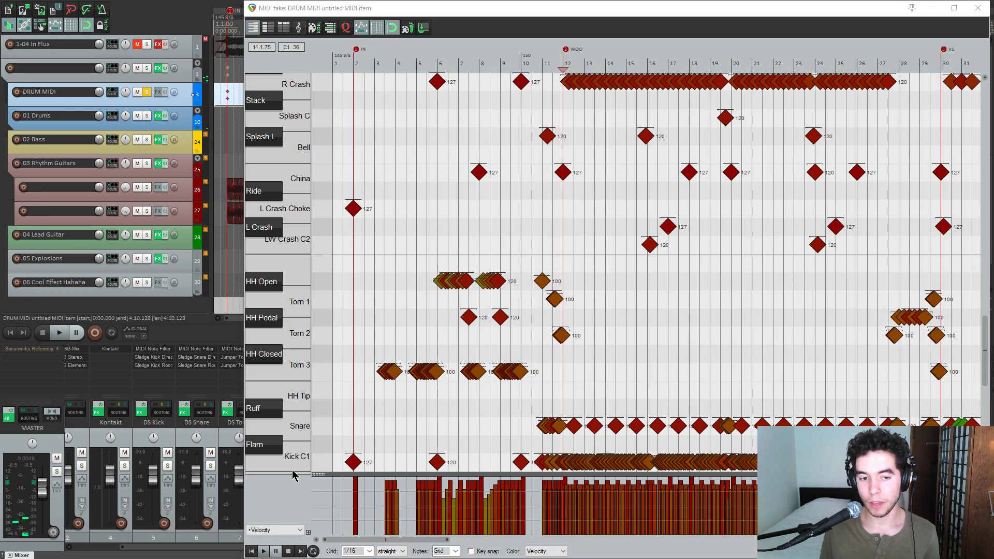
scroll(441, 407, "down", 4)
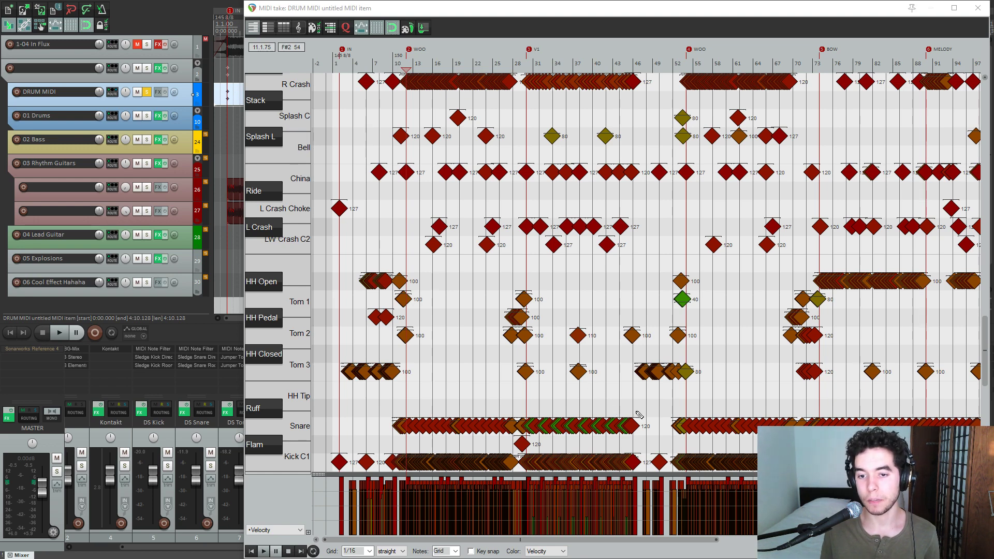
scroll(651, 428, "up", 6)
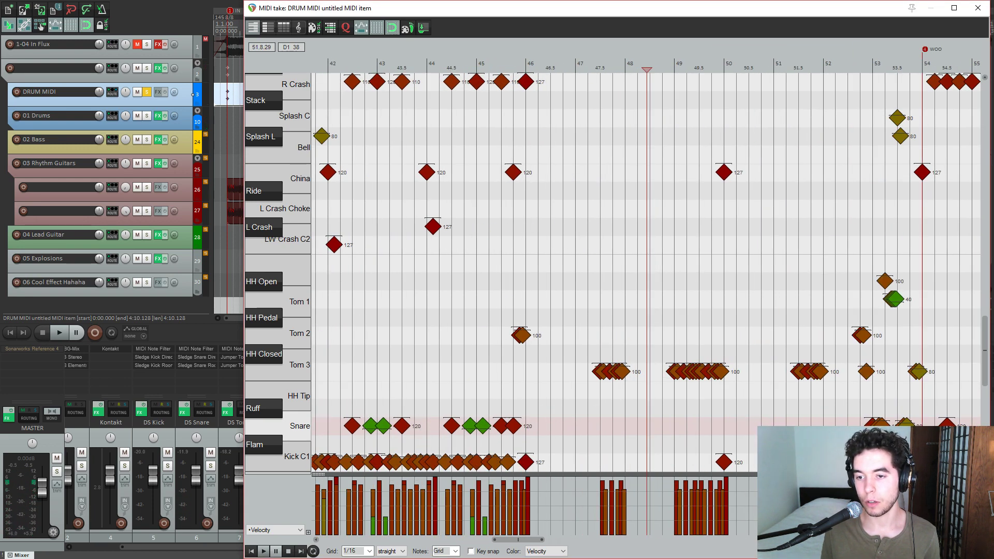
scroll(786, 423, "up", 1)
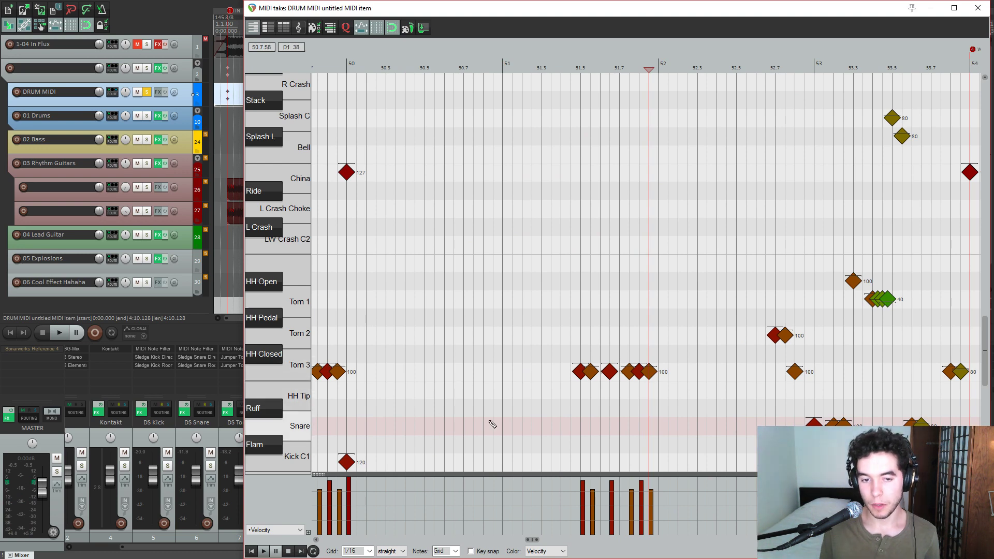
scroll(599, 329, "down", 7)
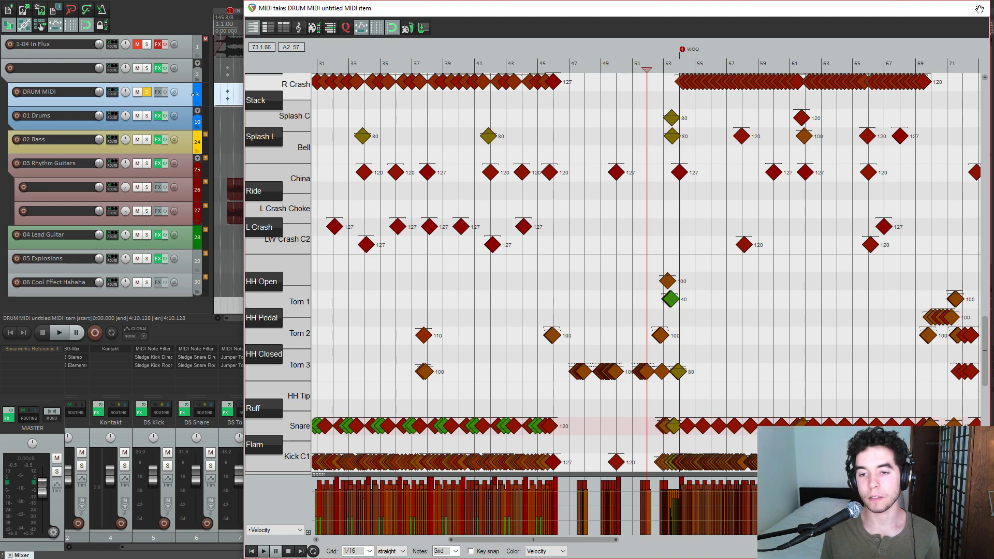
left_click(979, 8)
left_click(146, 92)
- Open the DRUM MIDI track's routing and view its sends to the Kontakt and DS tracks
scroll(302, 423, "up", 2)
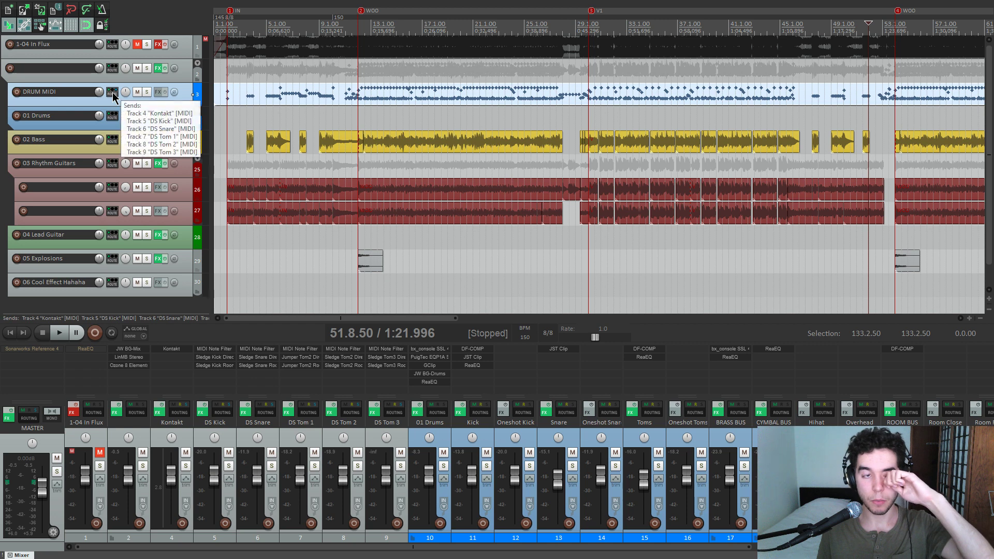
left_click(112, 92)
left_click_drag(304, 93, 371, 99)
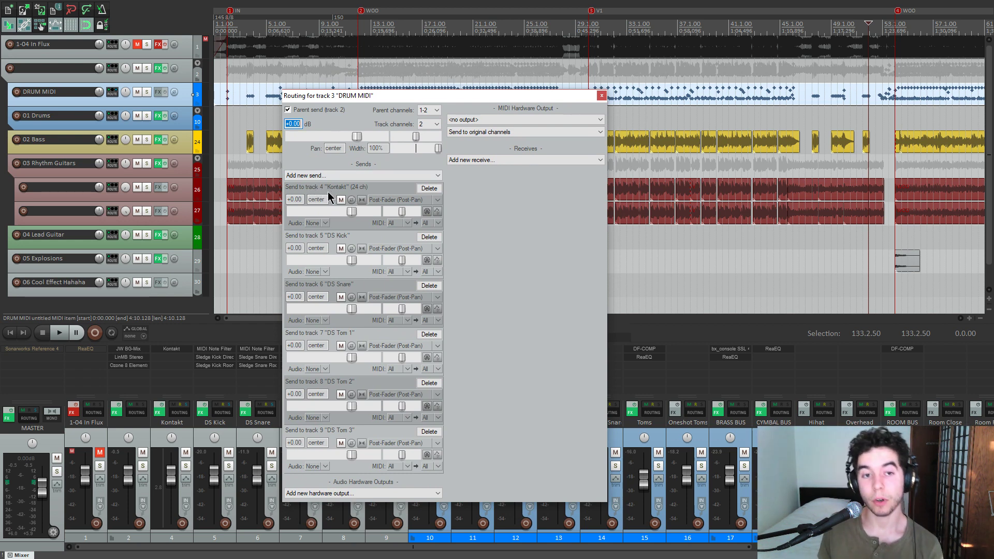
- View the Invasion kit in the Kontakt track's instrument window twice, closing the window each time
left_click(170, 350)
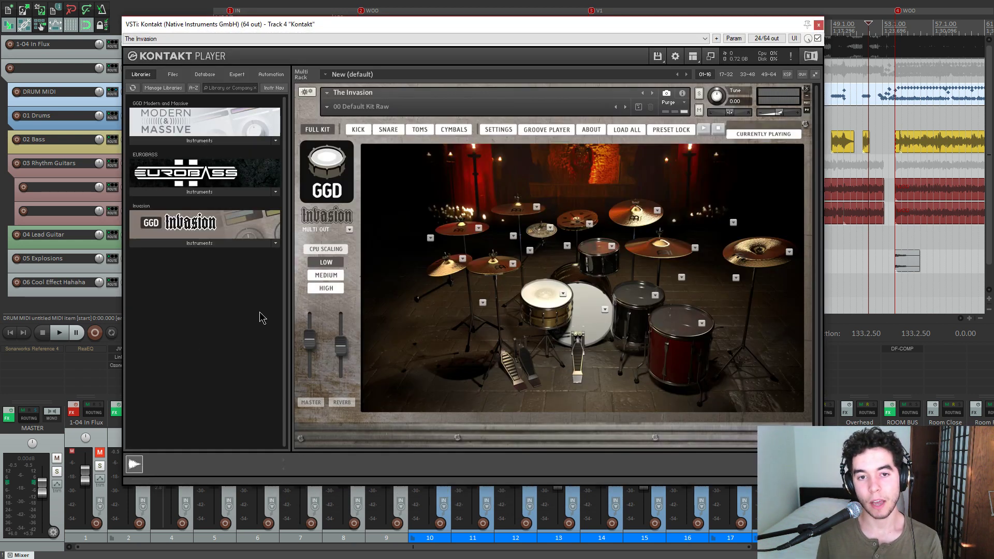
left_click(819, 25)
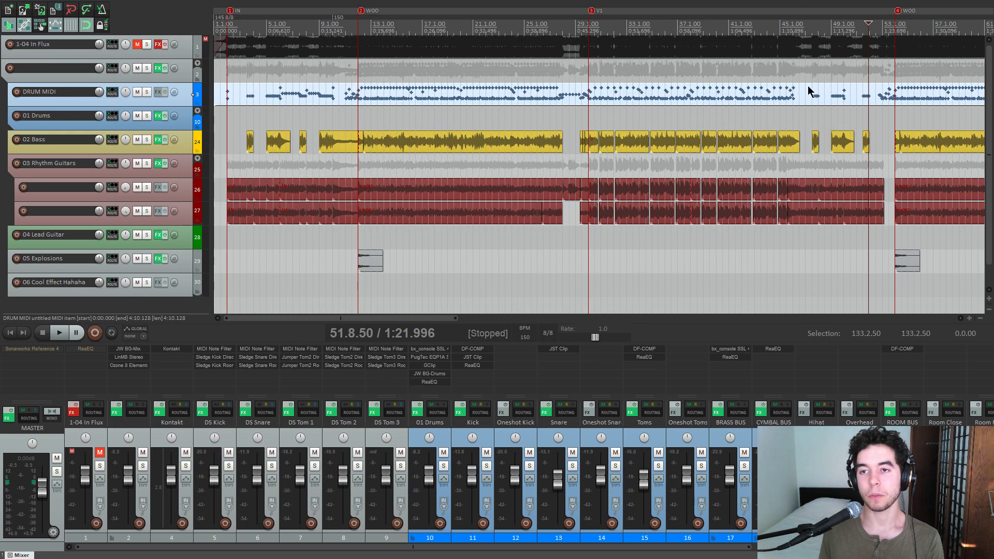
left_click(176, 350)
left_click(820, 25)
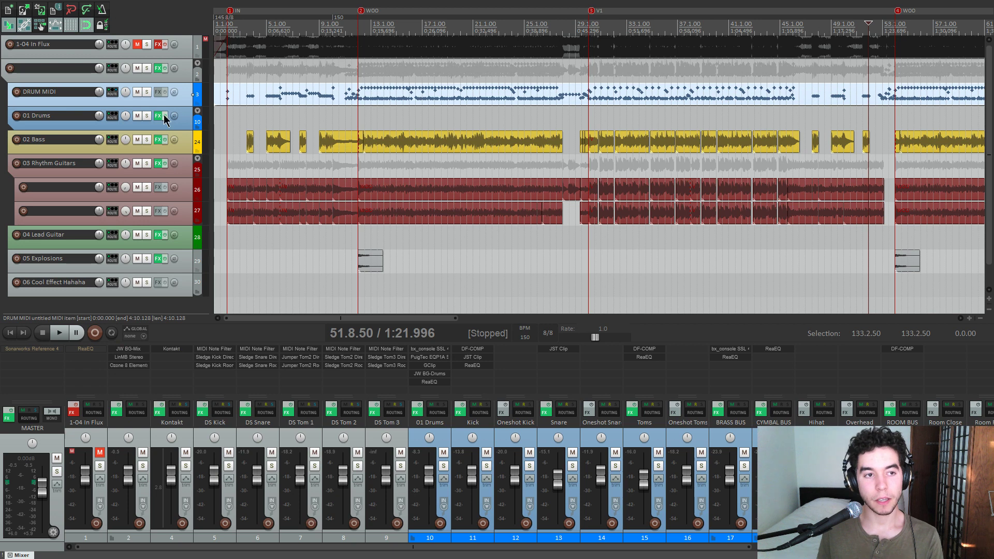
- Review the DRUM MIDI routing again and point out the DS Kick, DS Snare and DS Tom 1 to 3 tracks in the mixer
left_click(113, 91)
left_click_drag(304, 93, 442, 75)
left_click(227, 442)
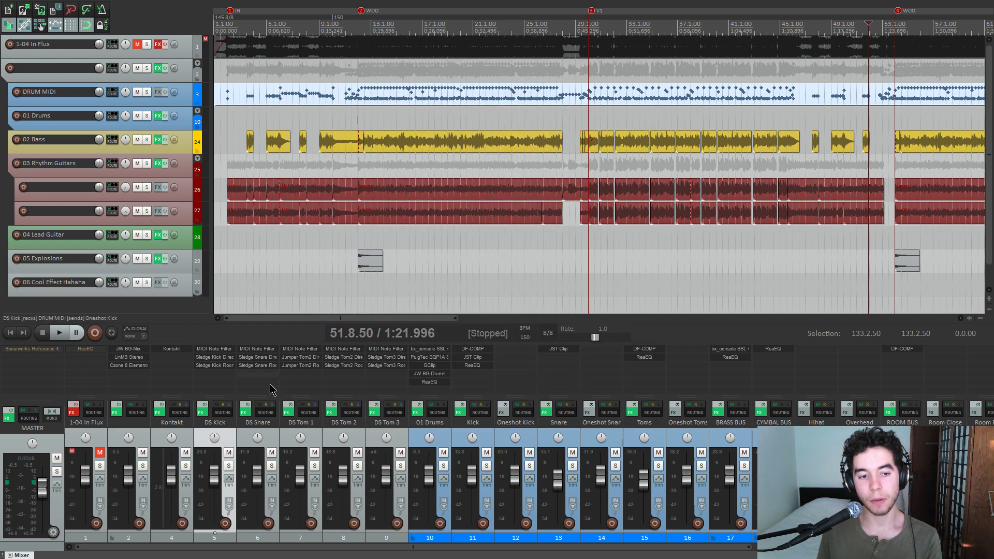
left_click(248, 439)
left_click(290, 438)
left_click(327, 437)
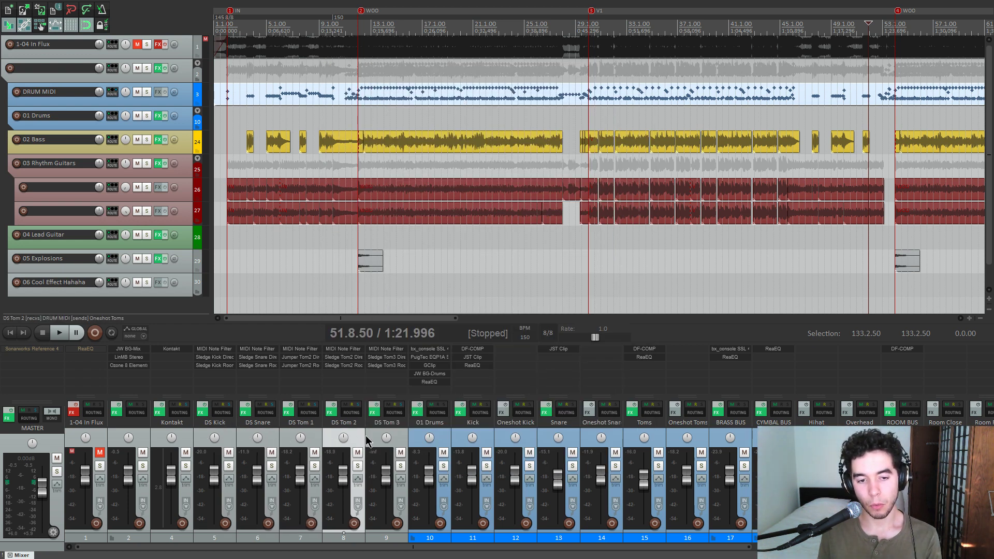
left_click(367, 438)
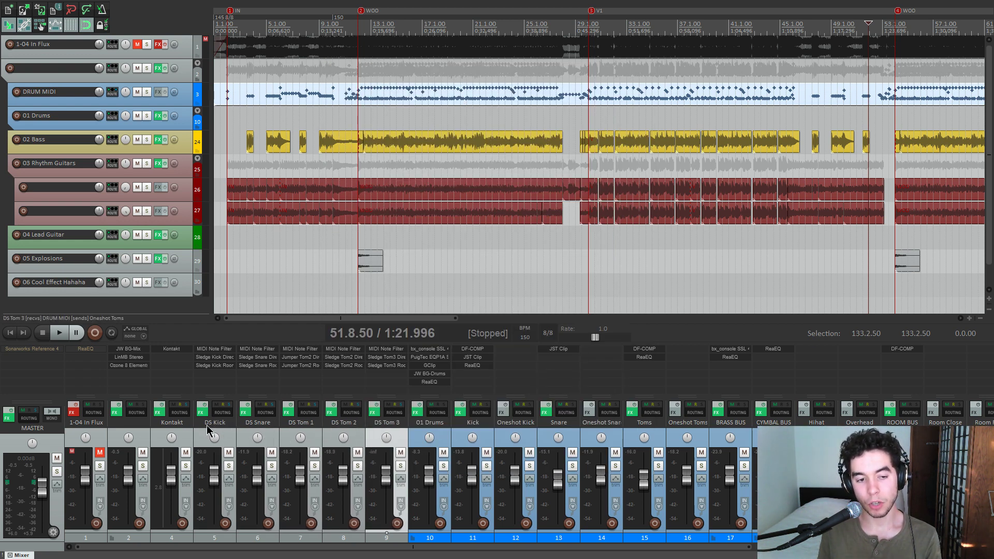
left_click(232, 437)
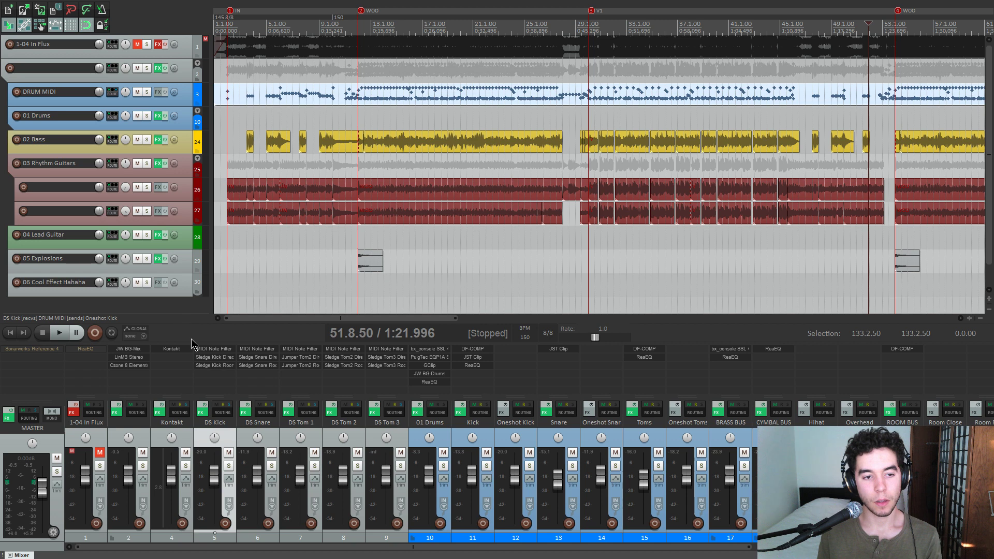
- Place the edit cursor at the bar 12 WOO marker and inspect the lowest and highest keys in DS Kick's MIDI Note Filter
left_click(358, 121)
left_click(230, 444)
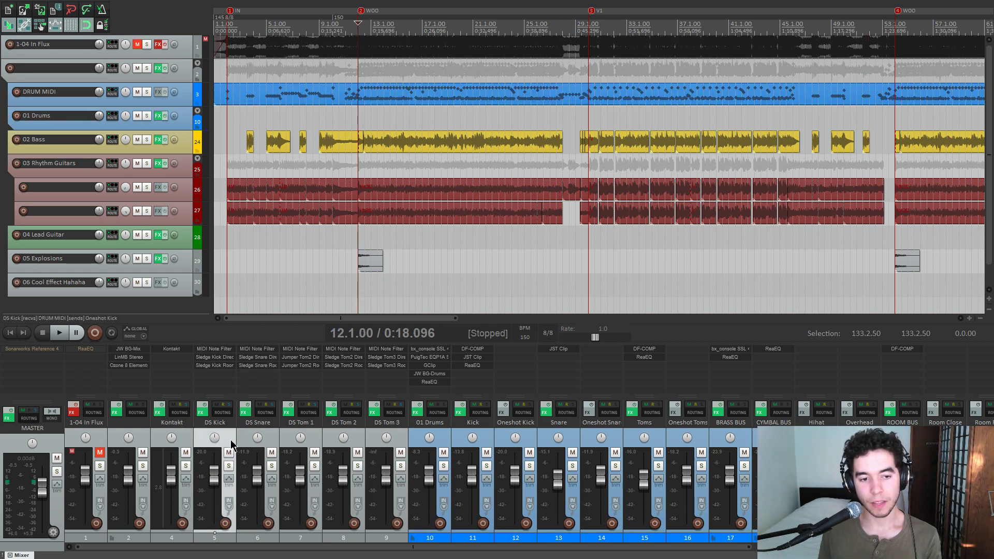
left_click(202, 413)
left_click_drag(569, 79, 514, 123)
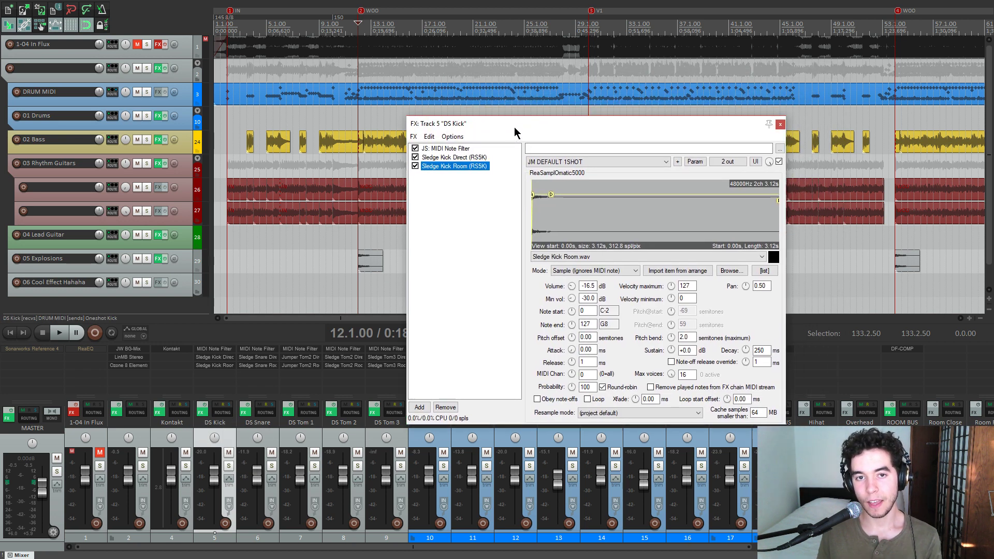
left_click(446, 145)
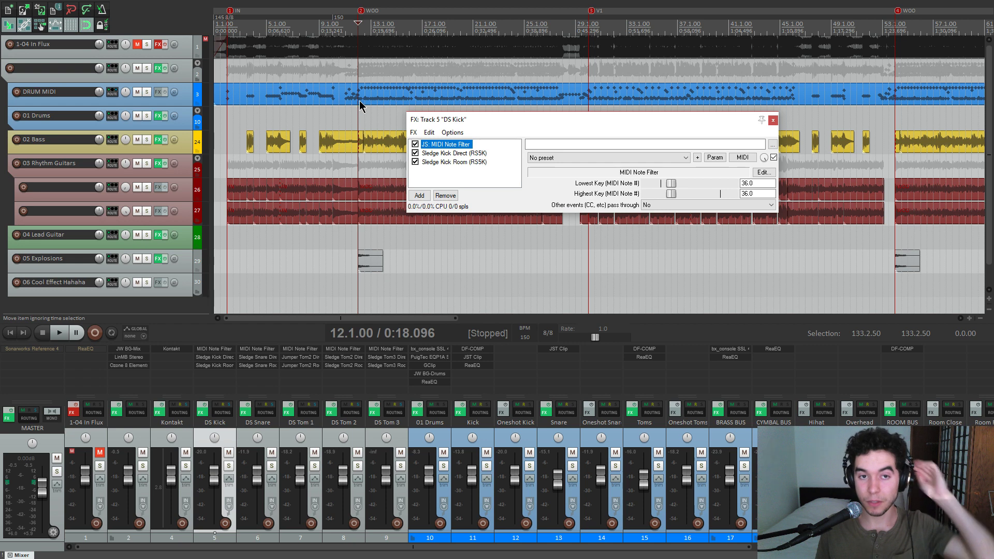
left_click_drag(505, 122, 134, 124)
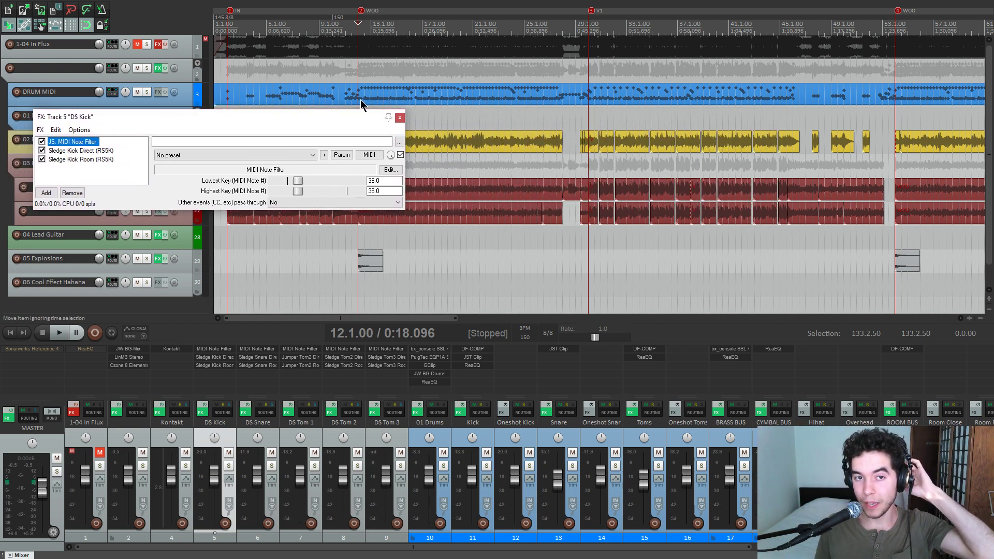
left_click(368, 180)
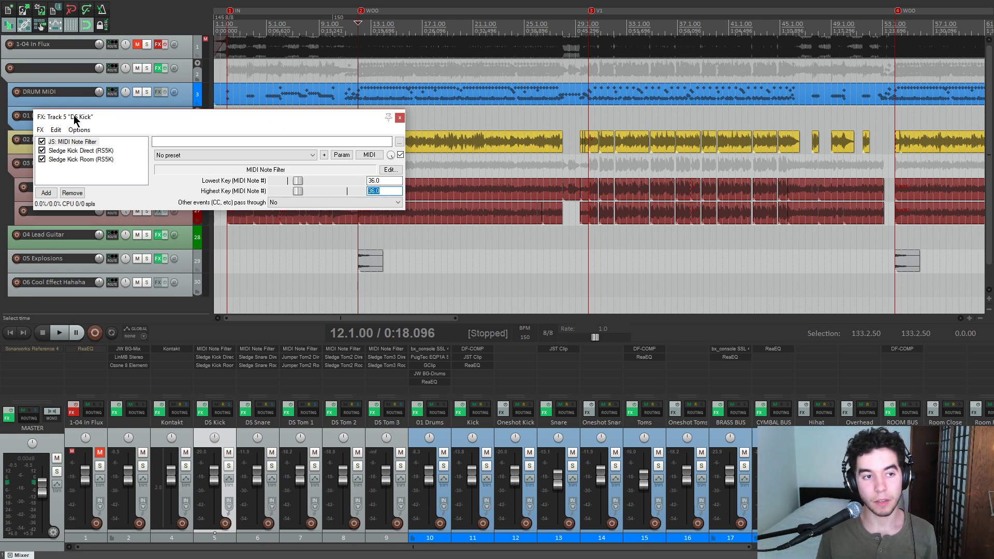
- Check the Kick C1 row in the DRUM MIDI item against DS Kick's note filter, and close both windows
double_click(361, 98)
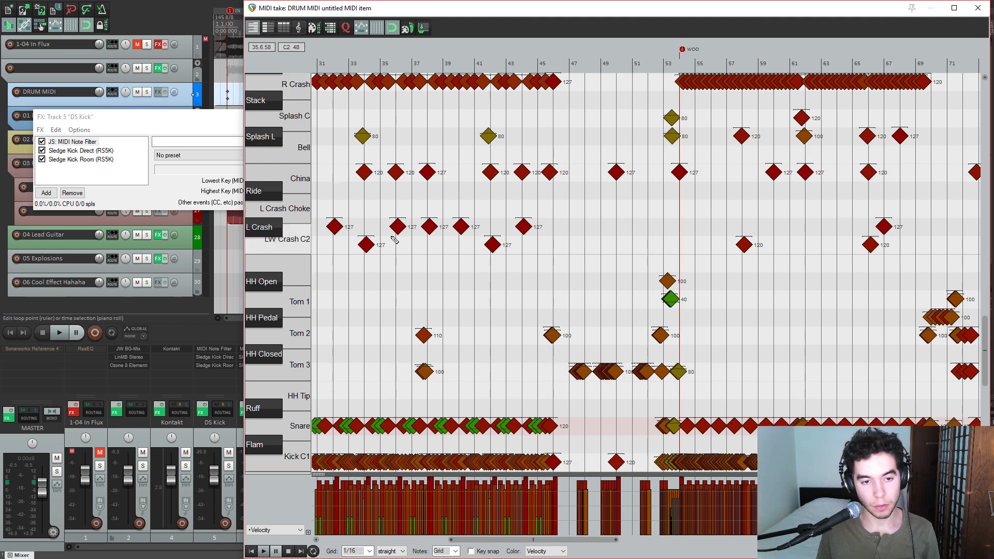
left_click(299, 466)
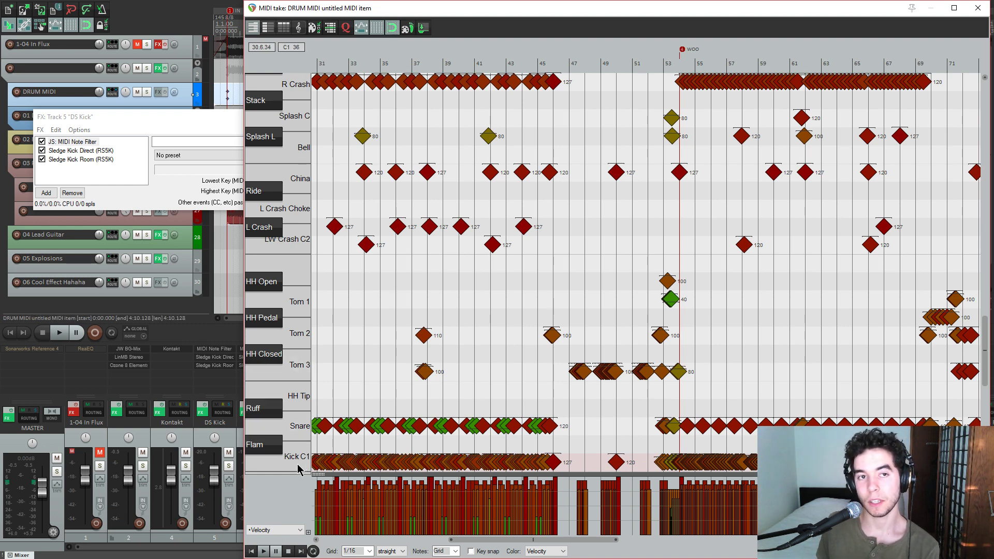
left_click(155, 192)
left_click_drag(190, 123, 178, 142)
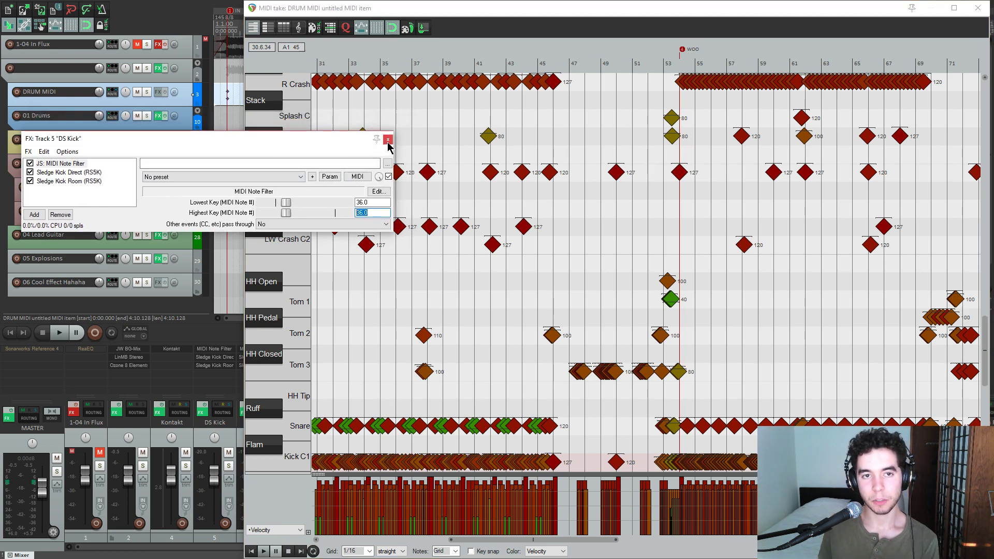
left_click(388, 141)
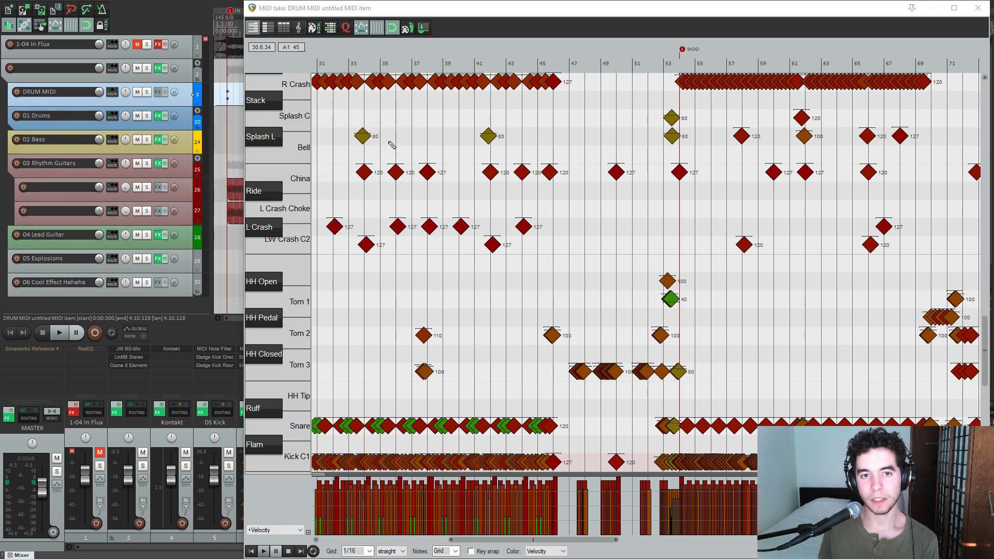
left_click(977, 9)
- Reopen the DS Kick effects chain, preview the Sledge Kick Direct sample, and close the window
left_click(201, 413)
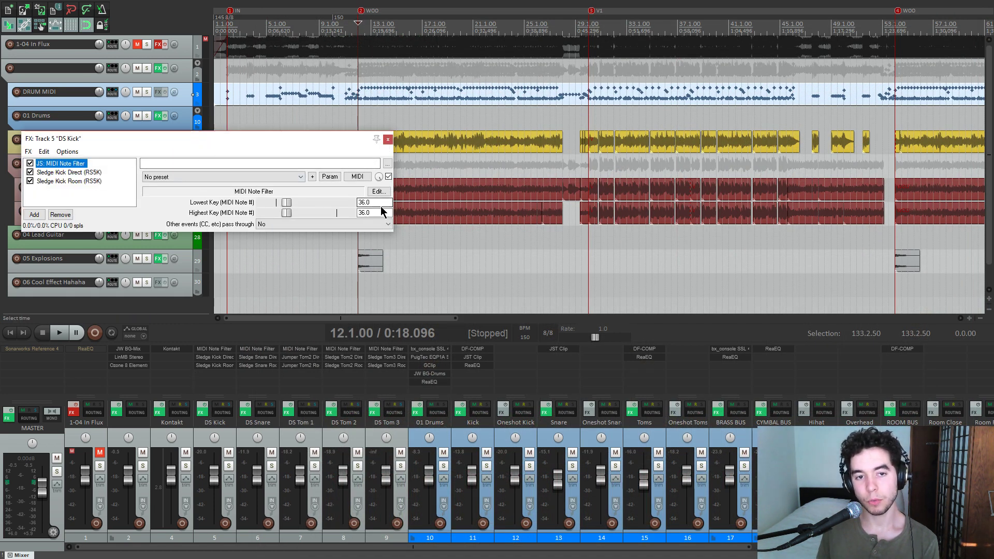
left_click_drag(325, 142, 590, 121)
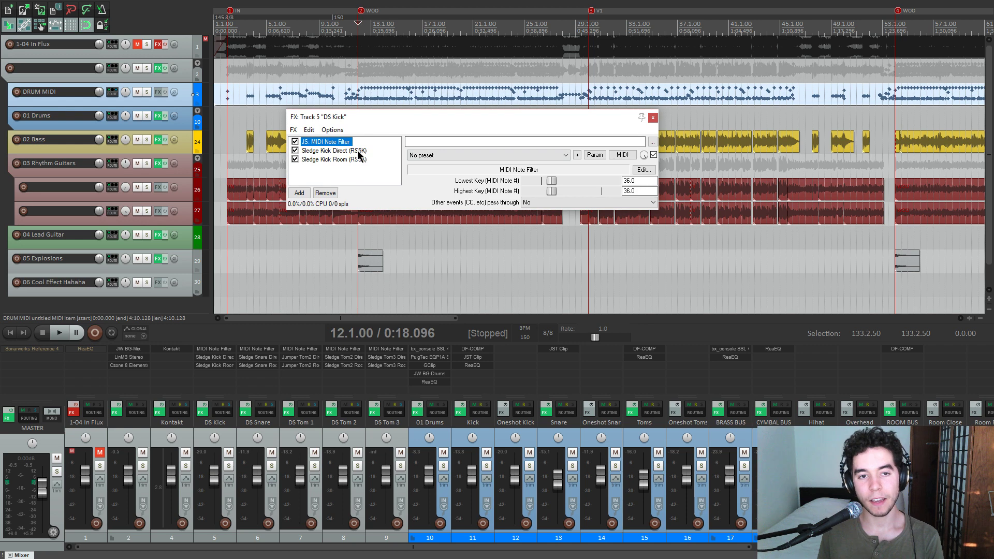
left_click(359, 151)
left_click_drag(447, 119, 459, 115)
left_click(424, 163)
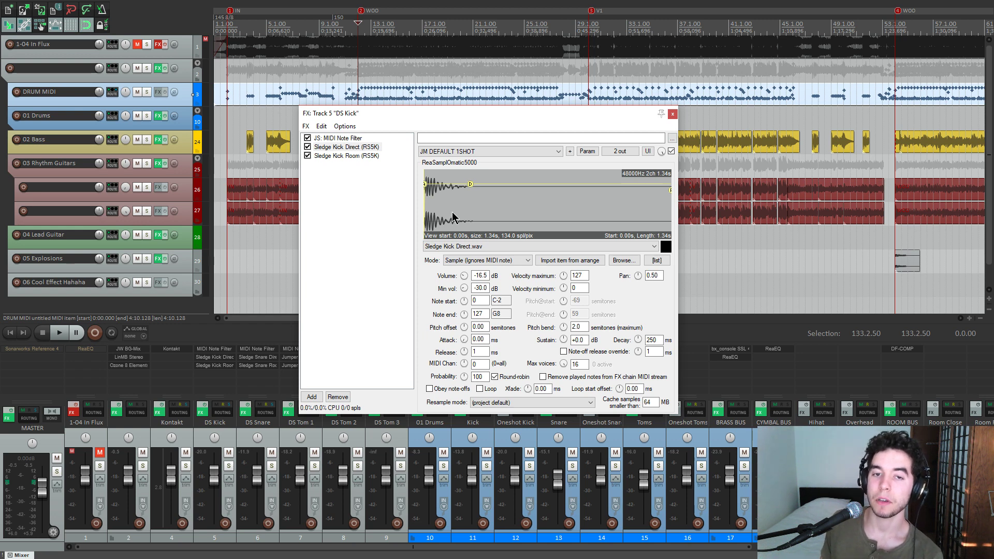
left_click(666, 248)
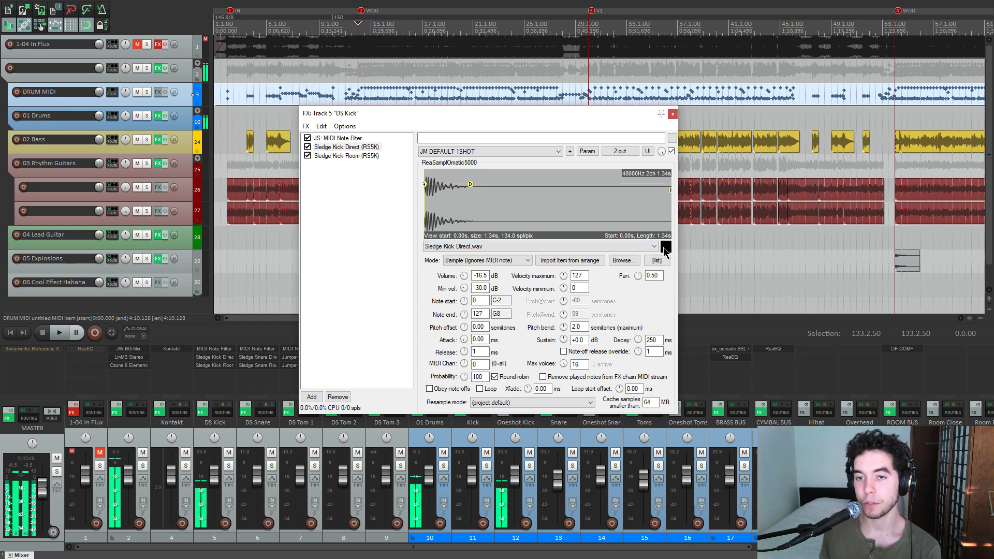
left_click(673, 114)
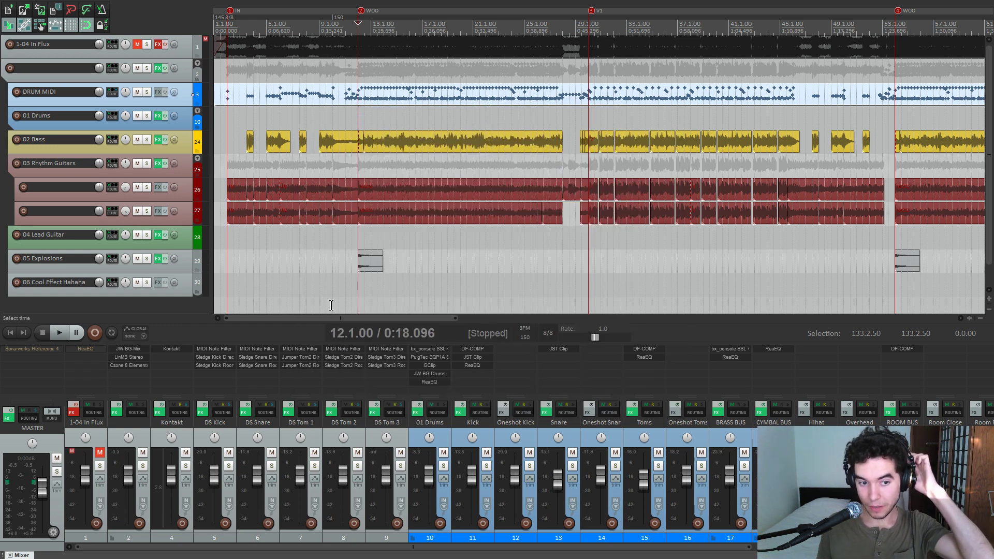
left_click(227, 440)
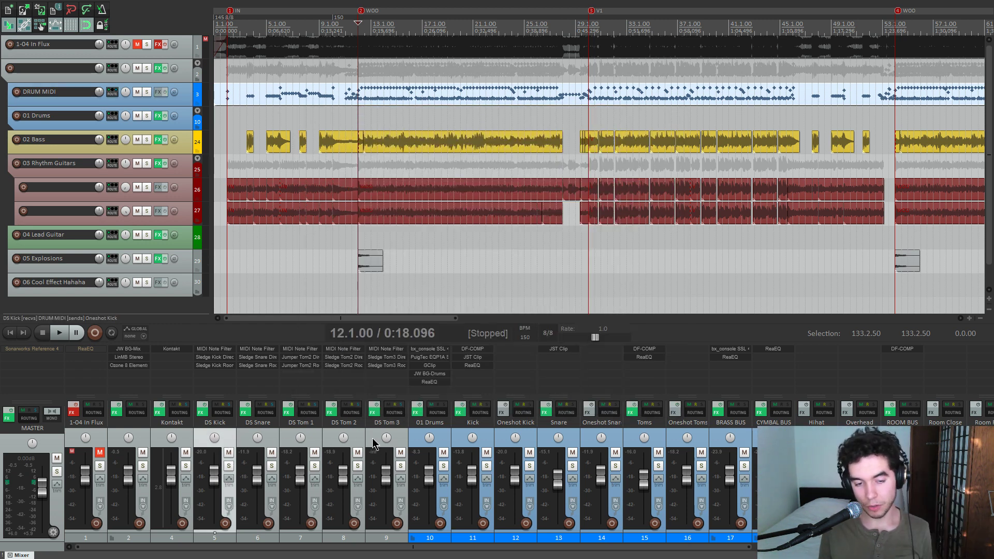
- Solo the DS Kick through DS Tom 3 tracks together and listen to the one-shot samples from bar 11
left_click(373, 444, "shift")
left_click(228, 466)
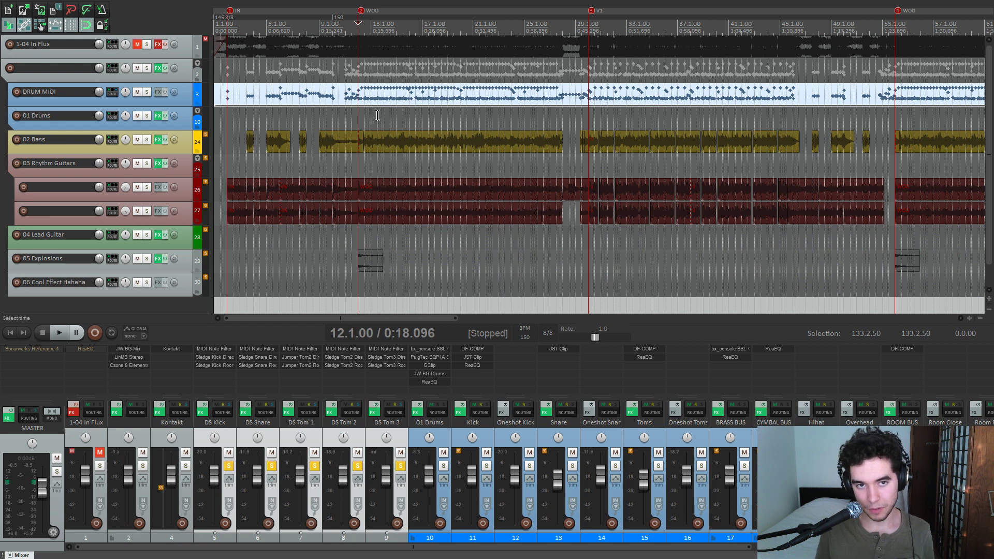
left_click(350, 118)
scroll(477, 123, "up", 4)
left_click(582, 123)
key("space")
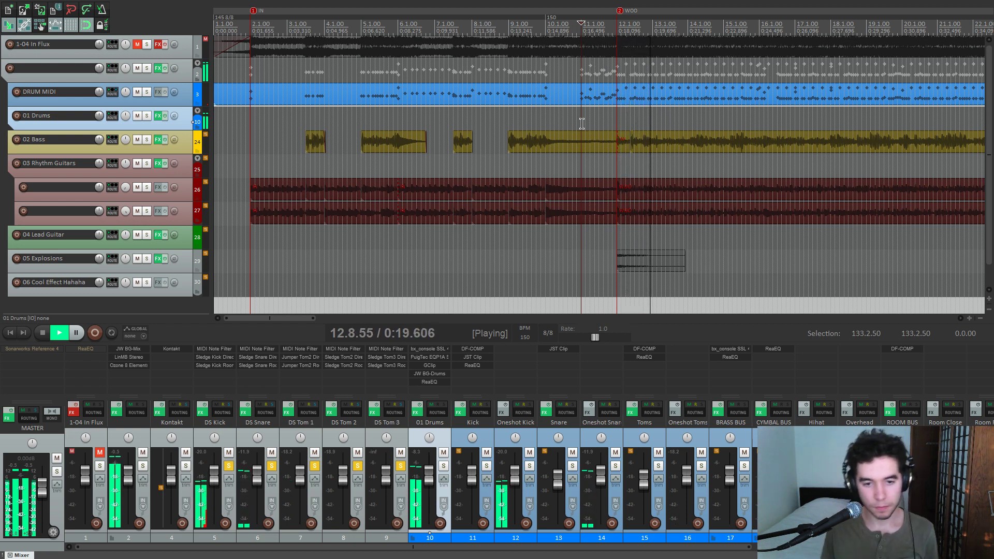
key("space")
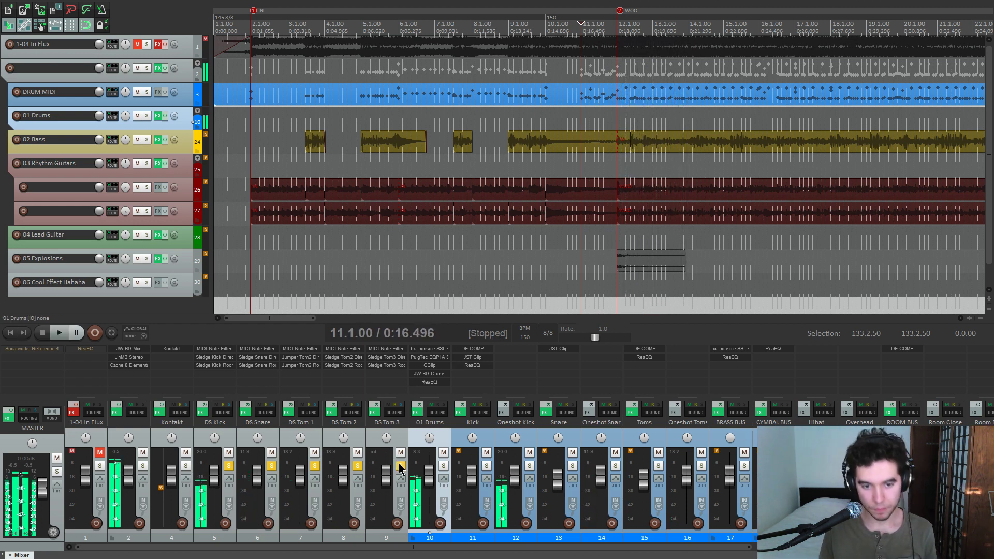
- Switch the solo from the DS tracks to Kontakt, listen to it from bar 11, and clear the solo
left_click(401, 466)
left_click(358, 466)
left_click(271, 467)
left_click(228, 467)
left_click(186, 467)
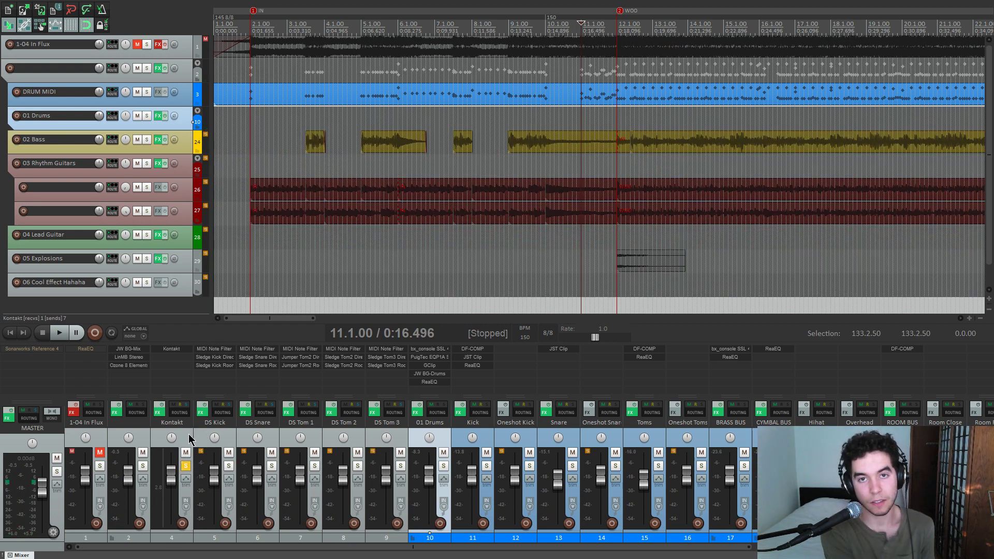
key("space")
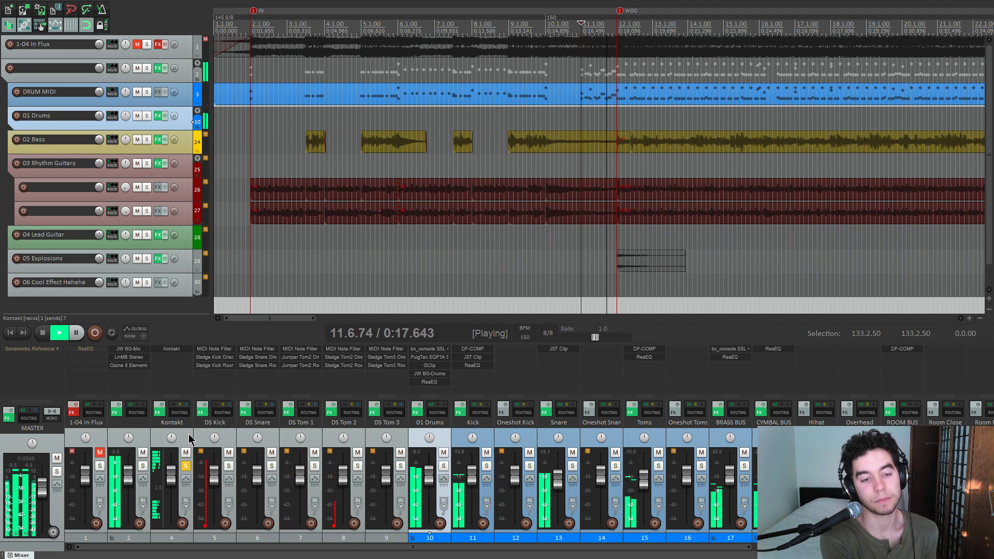
key("space")
left_click(185, 466)
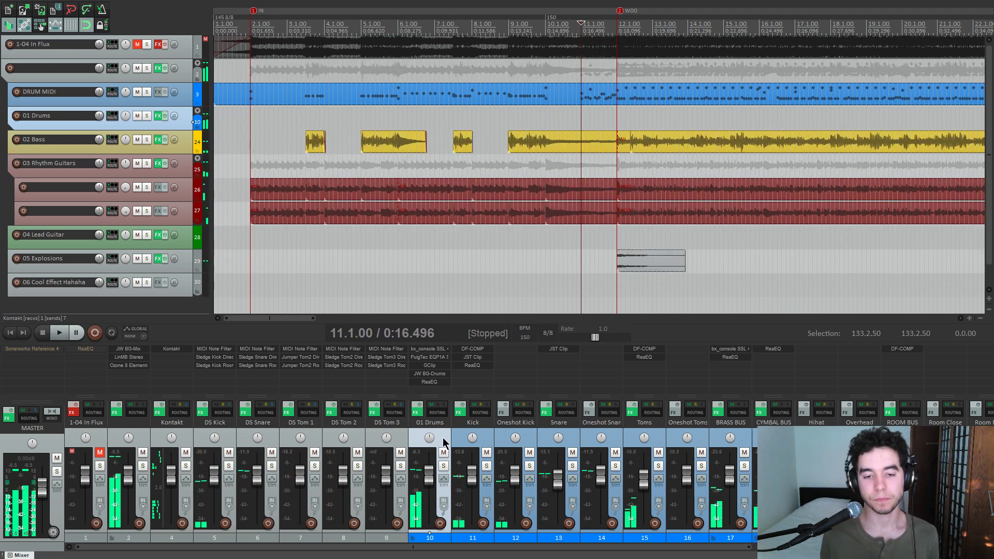
- Review the Kick, Oneshot Kick, Snare, Toms and Oneshot Toms tracks in the mixer and their receives
left_click_drag(438, 548, 502, 549)
left_click(365, 444)
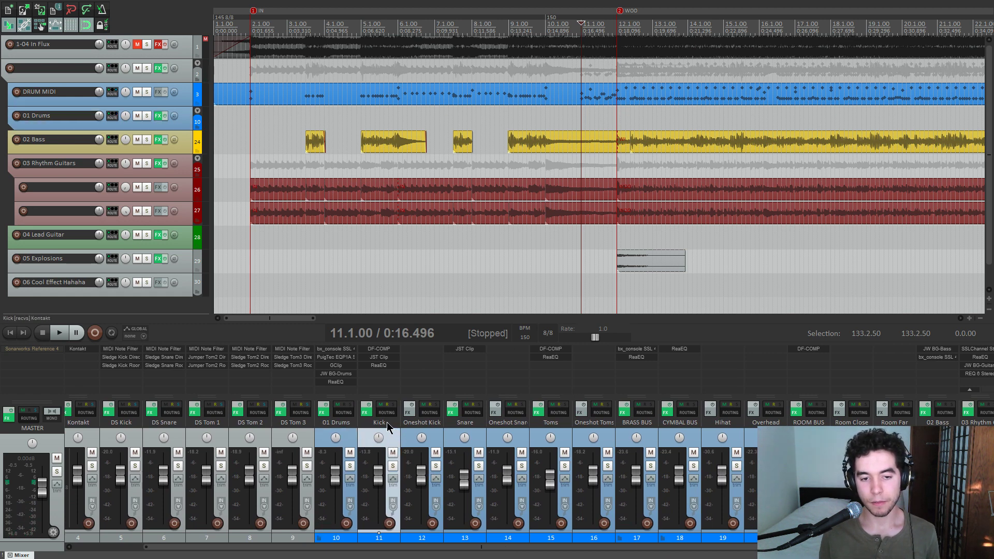
left_click(408, 437)
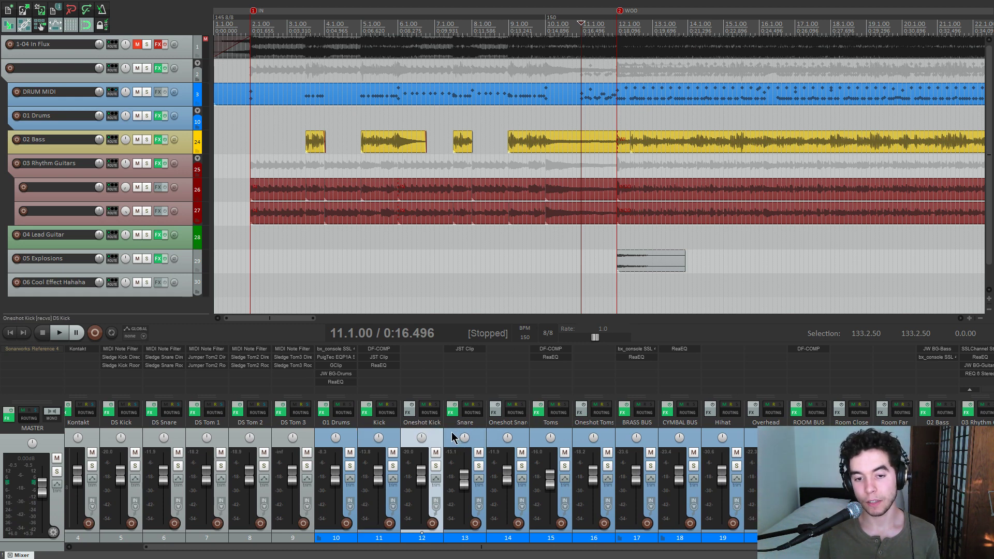
left_click(468, 427)
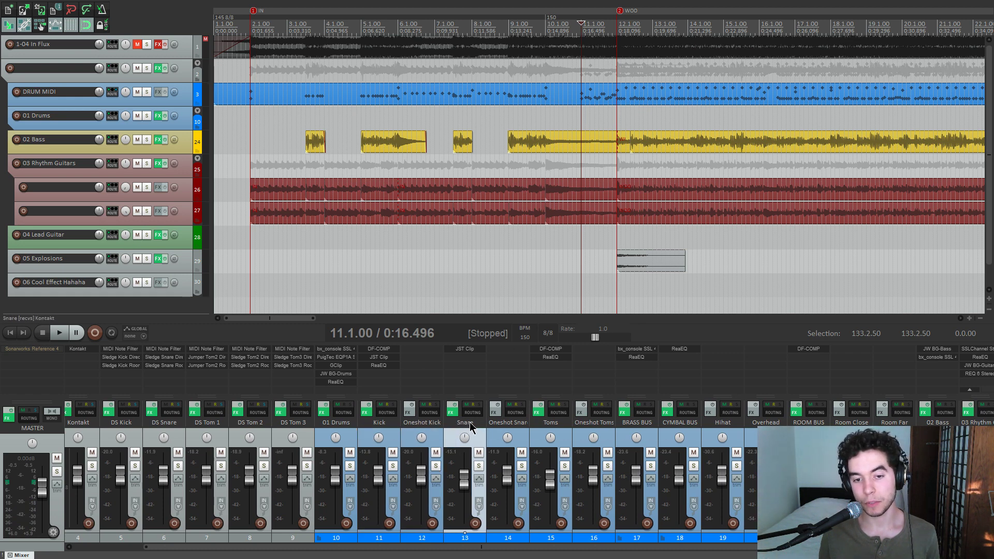
left_click(536, 435)
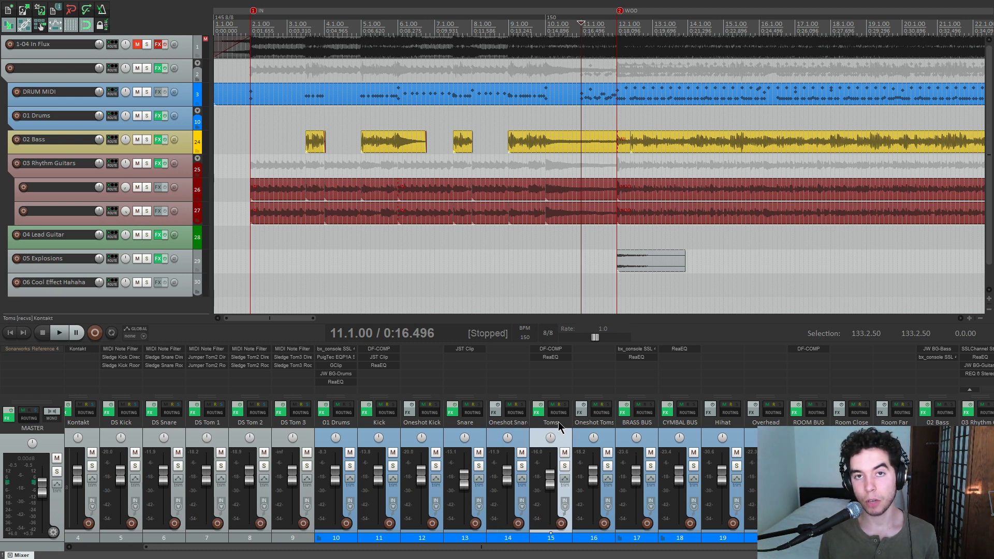
left_click(591, 428)
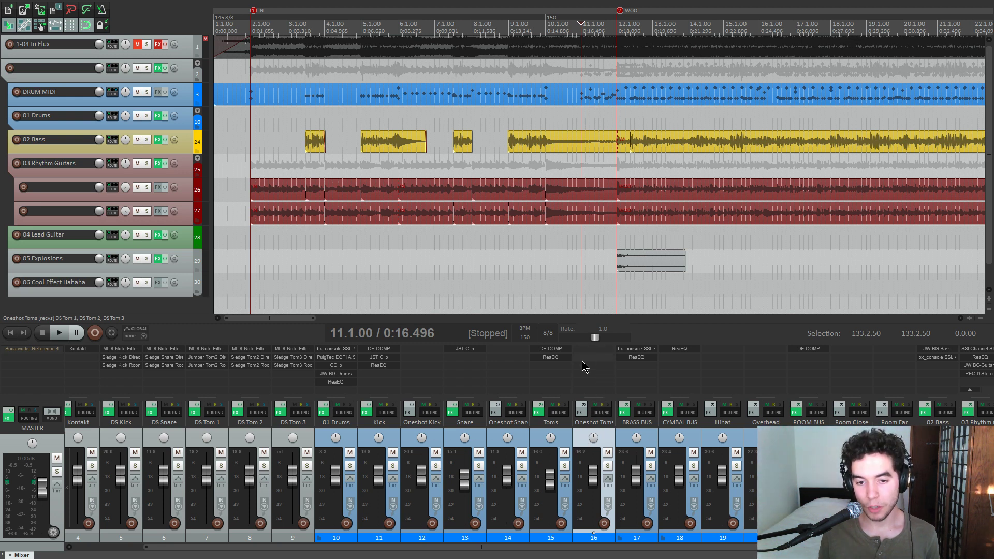
- Go back over the Oneshot Kick, Oneshot Snare and Oneshot Toms channels, ending on the BRASS BUS
left_click(521, 426)
left_click(434, 430)
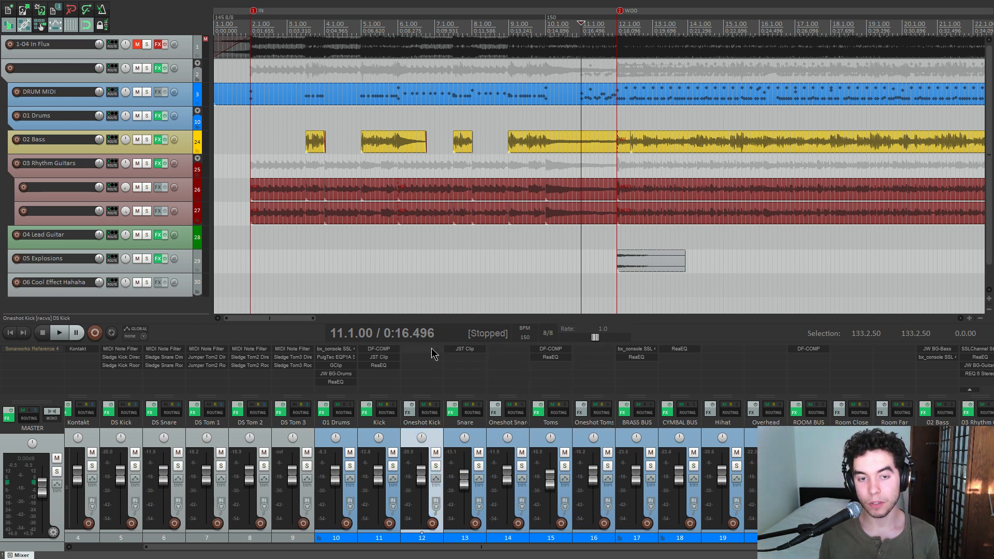
left_click(503, 423)
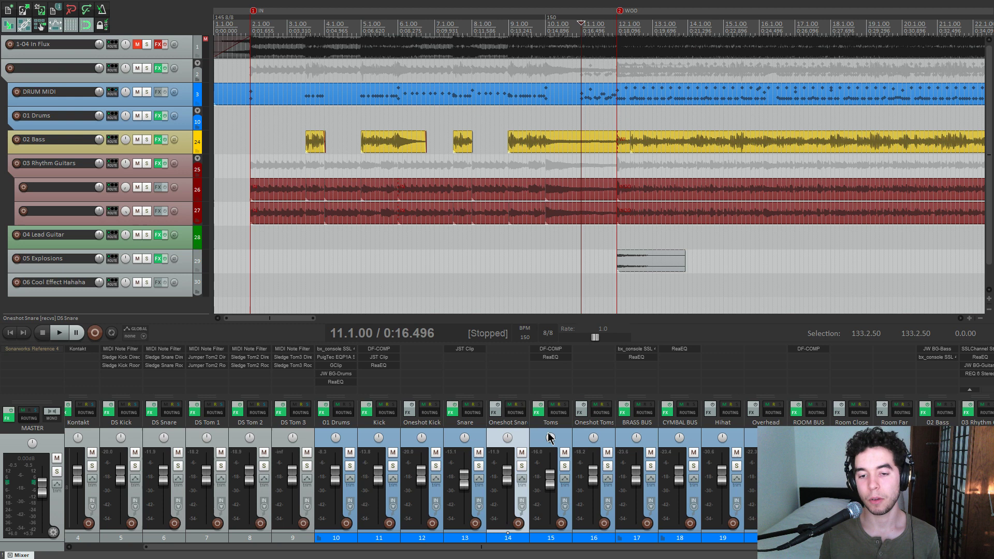
left_click(582, 437)
left_click(624, 438)
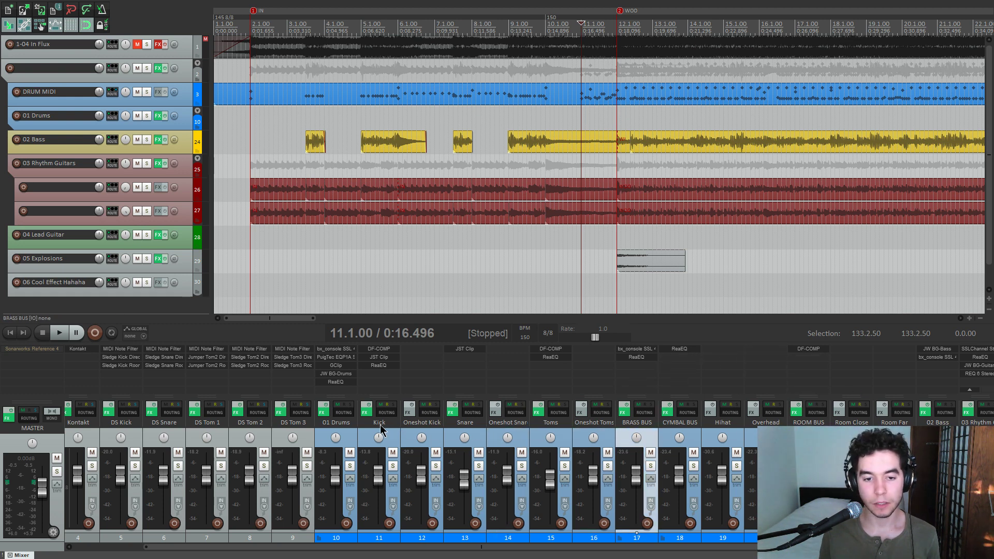
- Solo the Kick track with its effects bypassed and listen to it from the bar 12 WOO marker
left_click(396, 438)
left_click(393, 466)
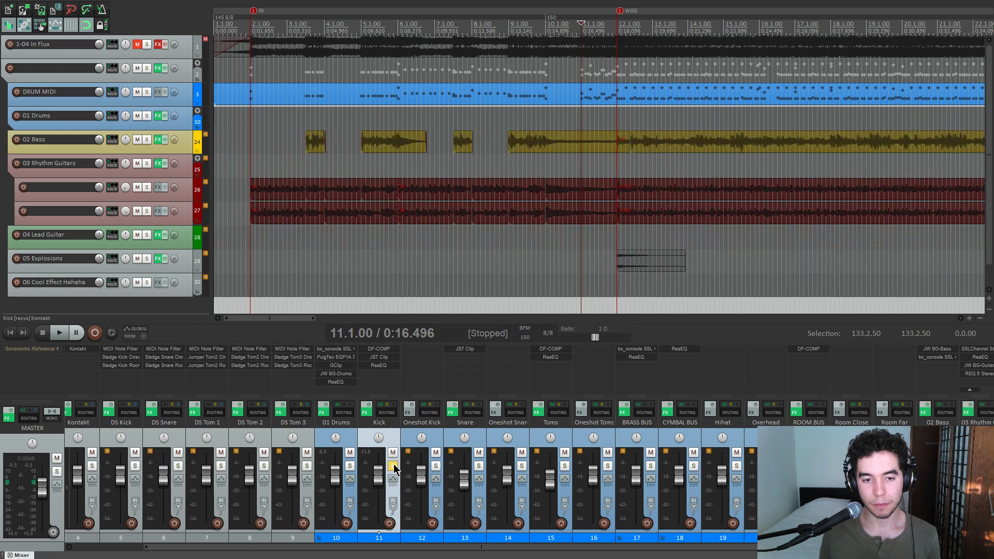
scroll(565, 278, "up", 5)
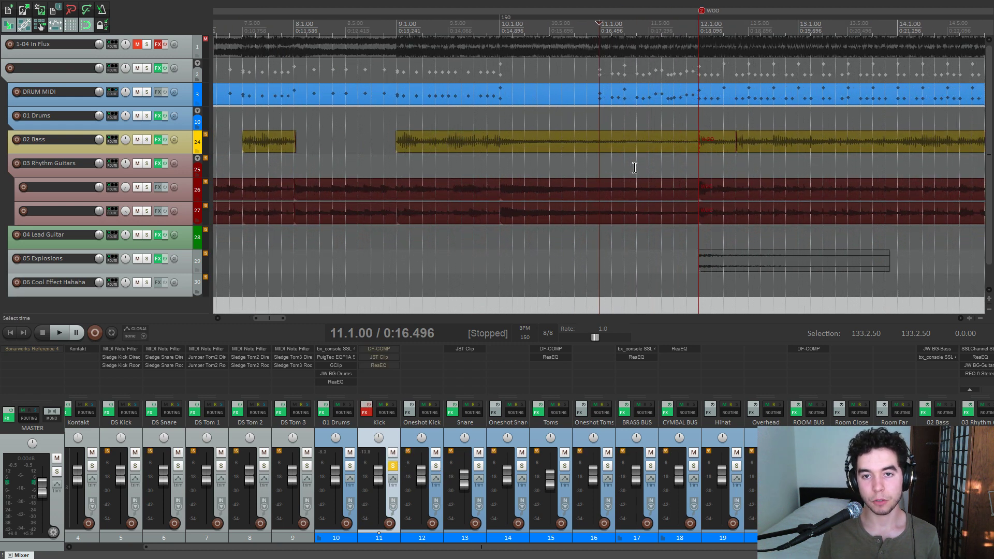
left_click(696, 124)
key("space")
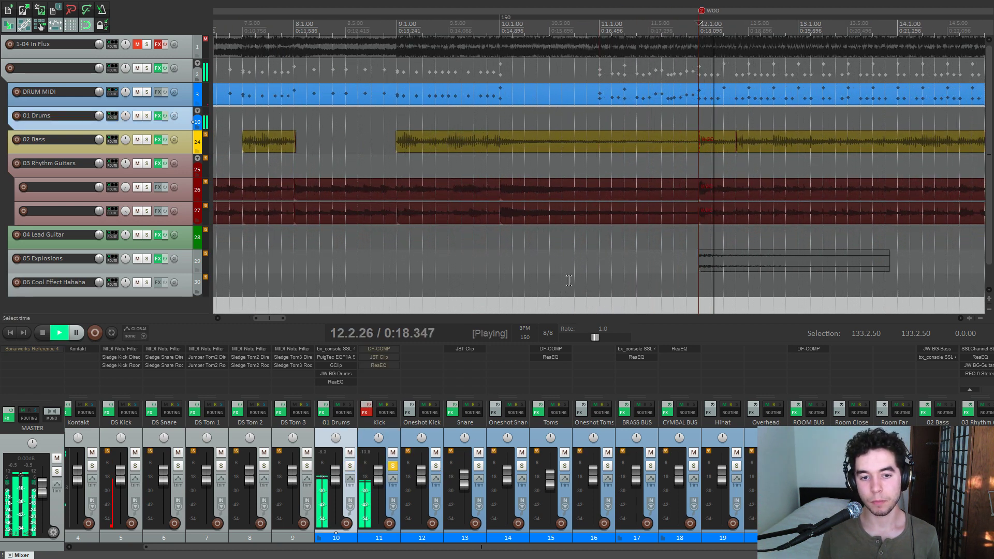
scroll(665, 250, "down", 2)
scroll(665, 250, "down", 1)
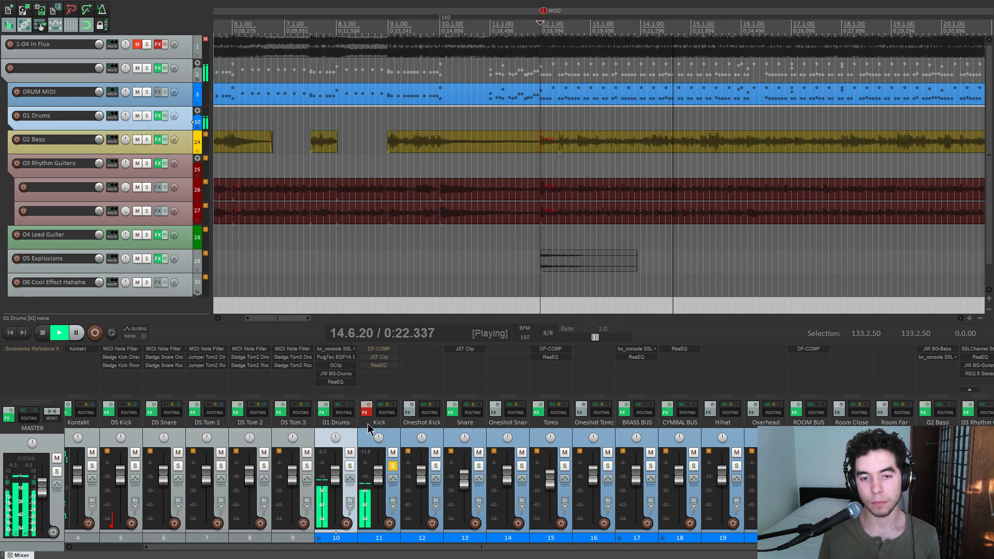
key("space")
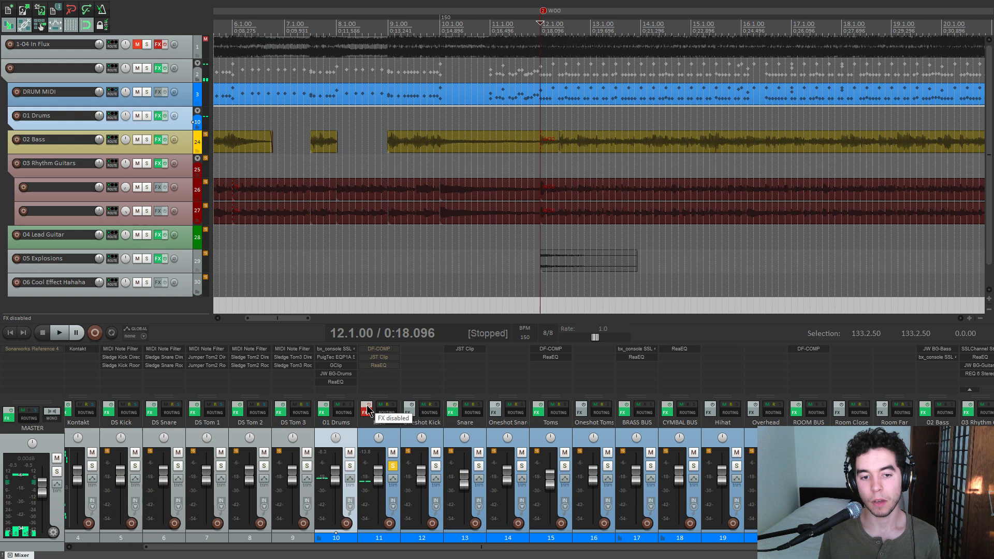
- Re-enable the Kick track's effects and listen to the processed kick from bar 12
left_click(367, 410)
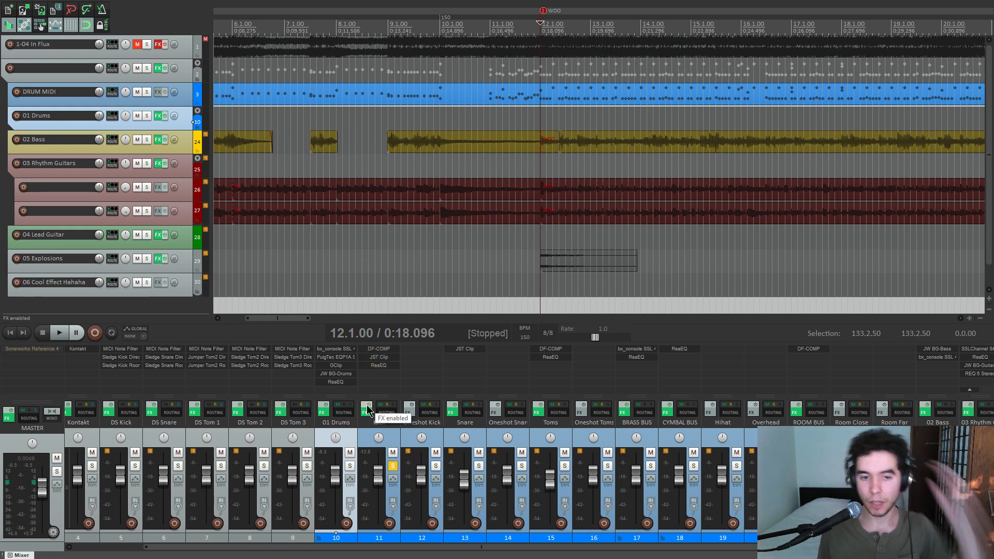
key("space")
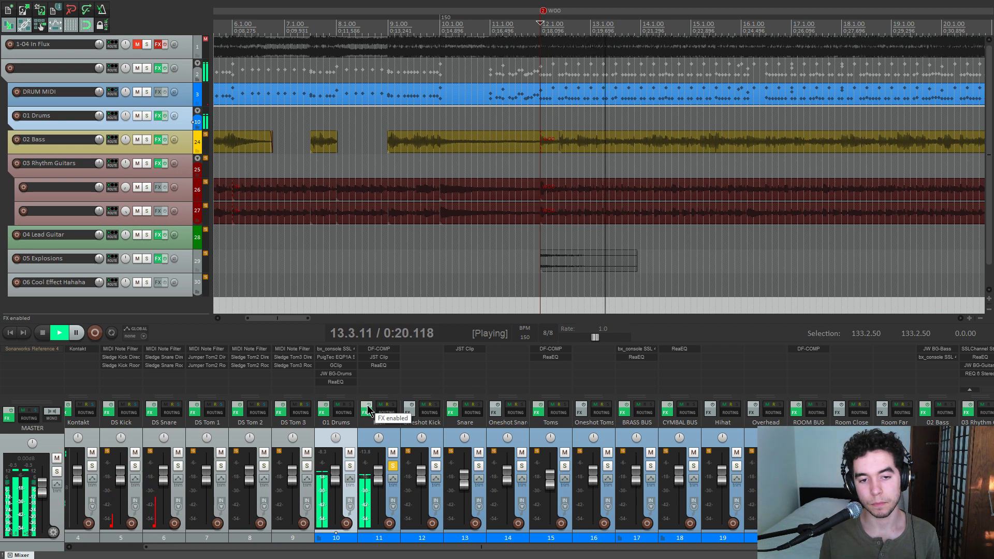
key("space")
- Open DF-COMP on the Kick track, watch its gain reduction during playback, and close it
left_click(389, 352)
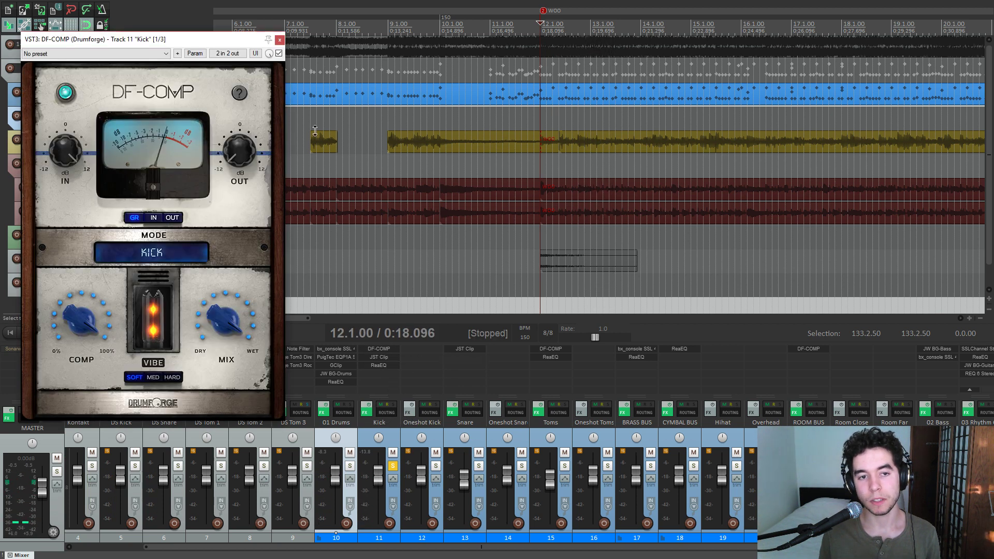
scroll(541, 122, "up", 5)
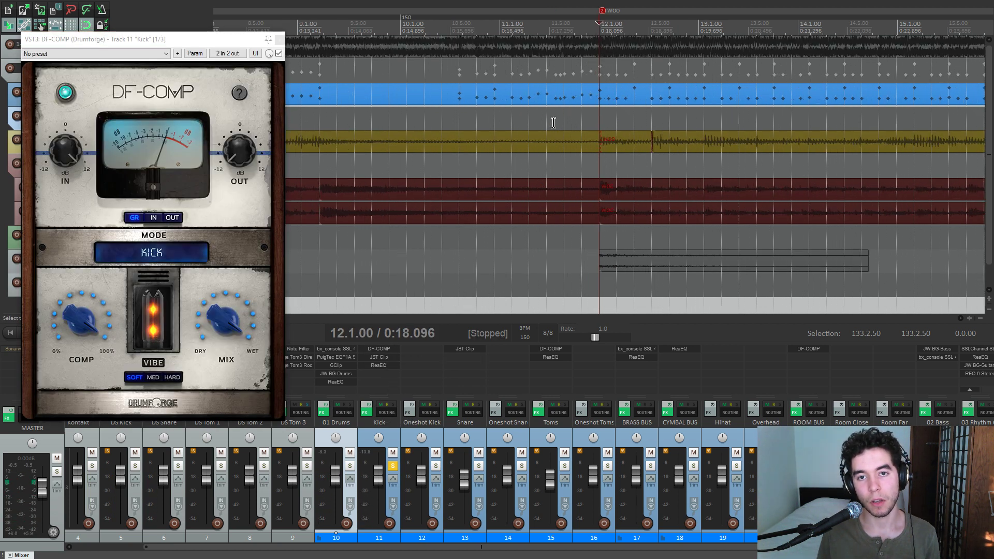
key("space")
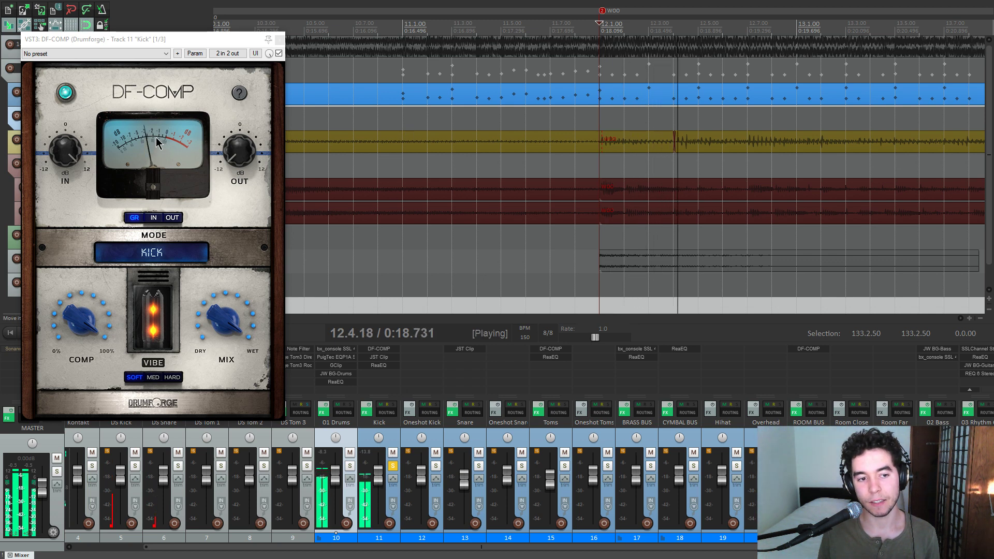
key("space")
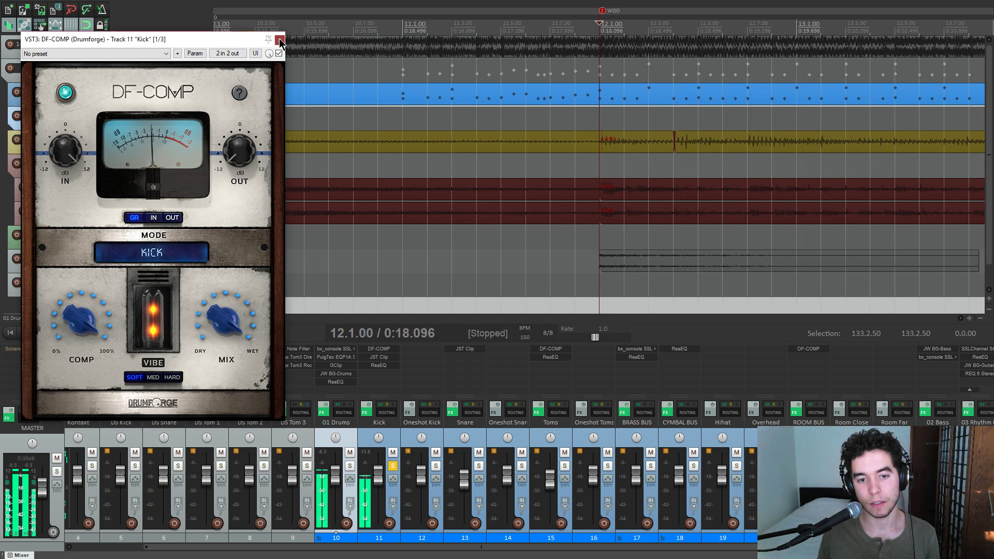
left_click(280, 40)
- Open JST Clip on the Kick track, check its settings during playback, and close it
left_click(377, 357)
left_click_drag(210, 44, 268, 132)
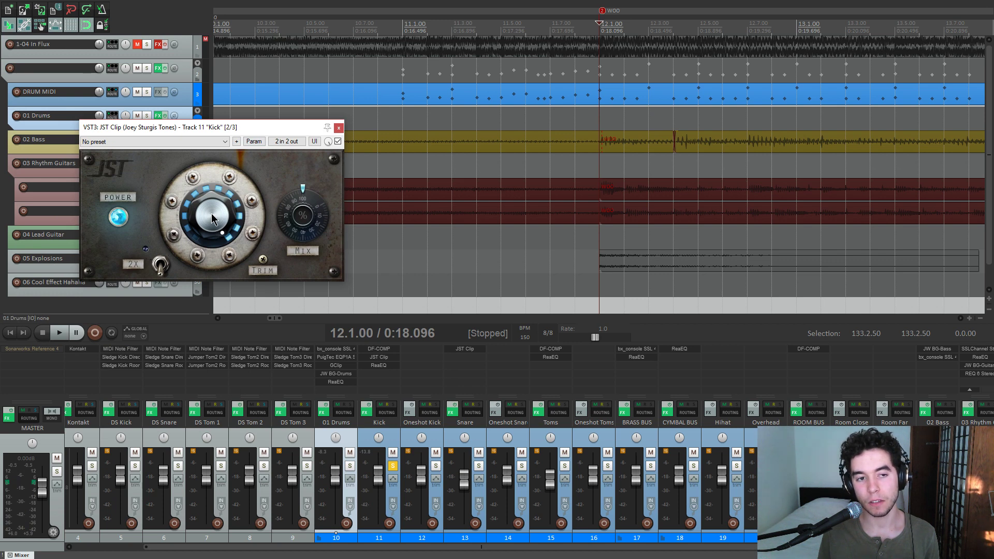
key("space")
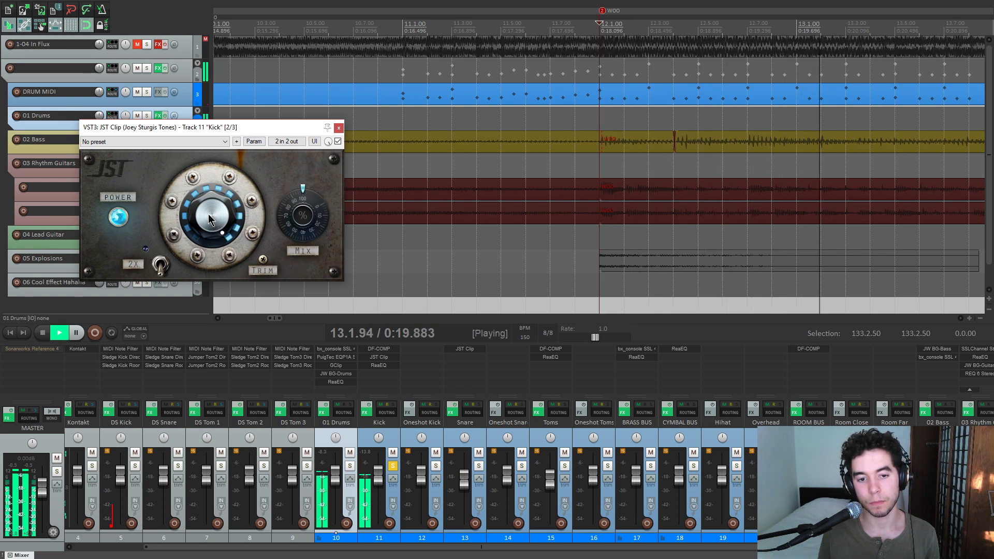
key("space")
left_click(338, 128)
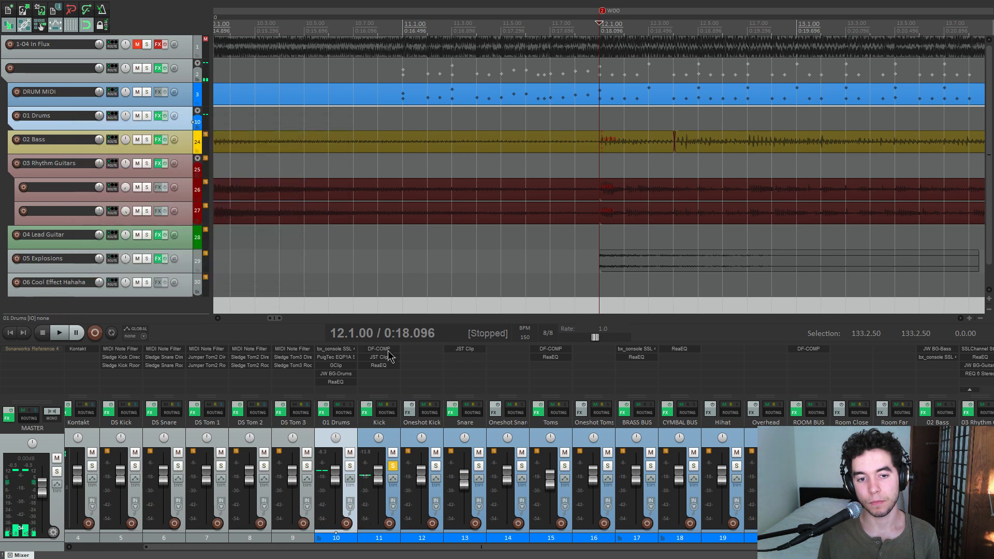
- Open ReaEQ on the Kick track, inspect its band 2 settings during playback, and close it
left_click(379, 365)
left_click_drag(225, 48, 258, 148)
key("space")
mouse_move(258, 198)
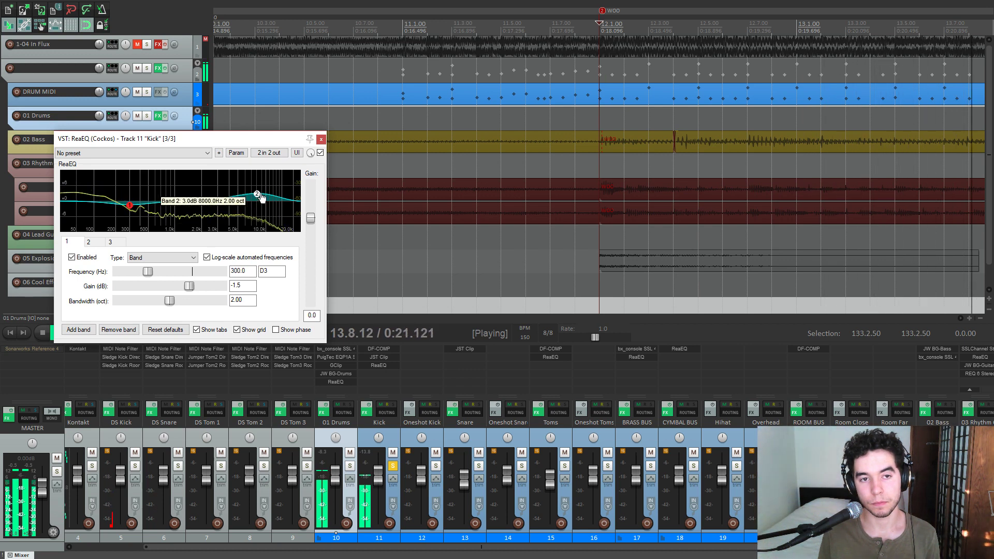
left_click(321, 139)
key("space")
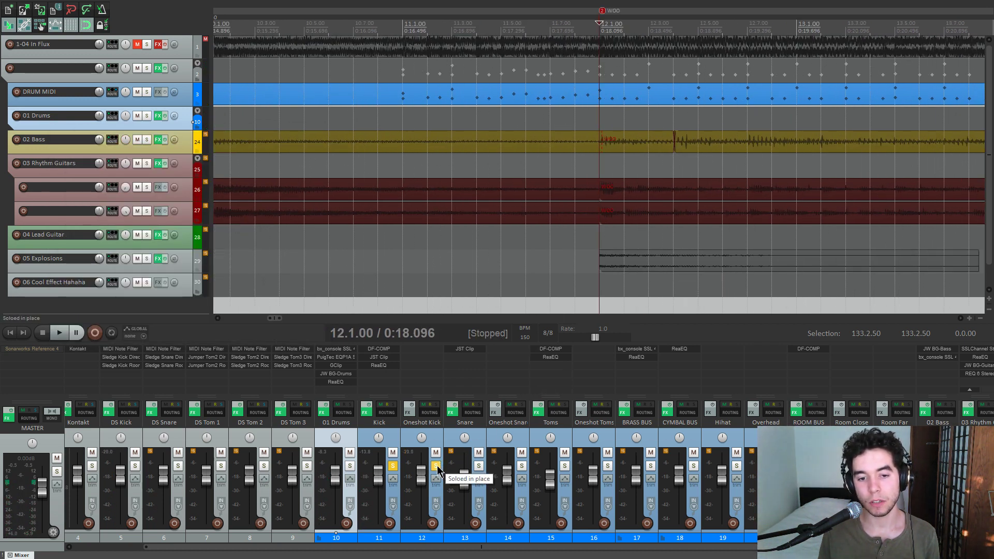
- Listen to the Kick and Oneshot Kick tracks soloed together from bar 12
key("space")
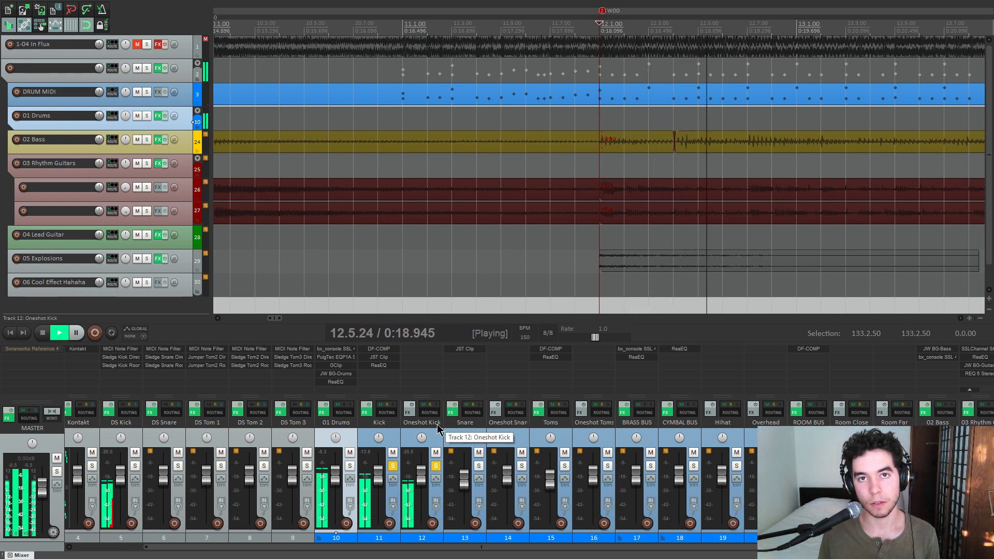
scroll(488, 276, "down", 3)
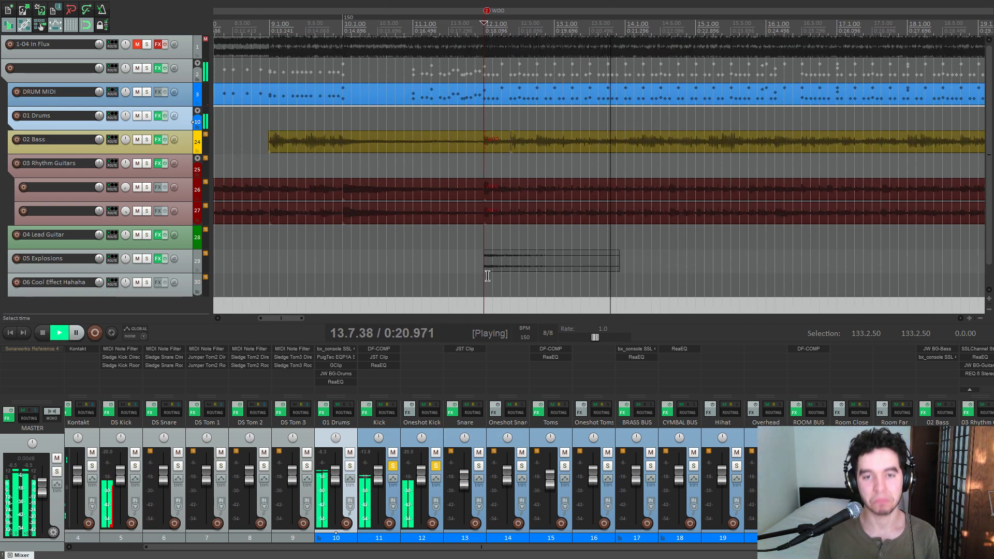
key("space")
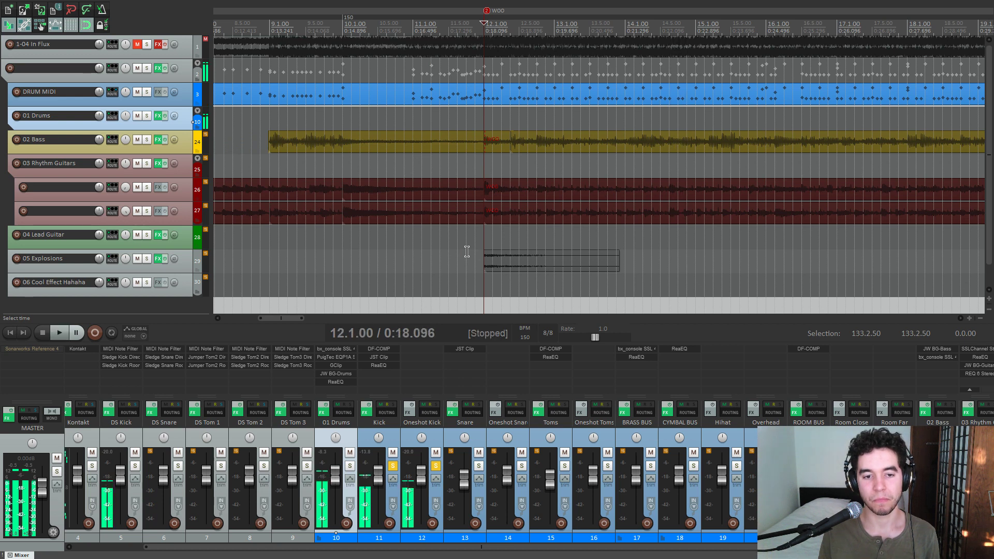
- Clear the solos on the kick tracks and solo the Snare track
left_click(393, 466)
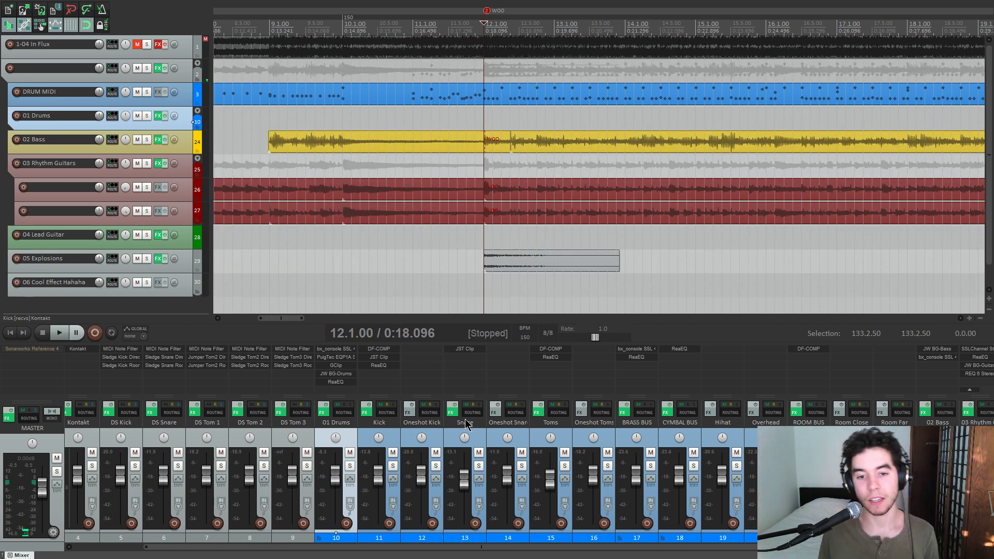
left_click(477, 444)
left_click(477, 464)
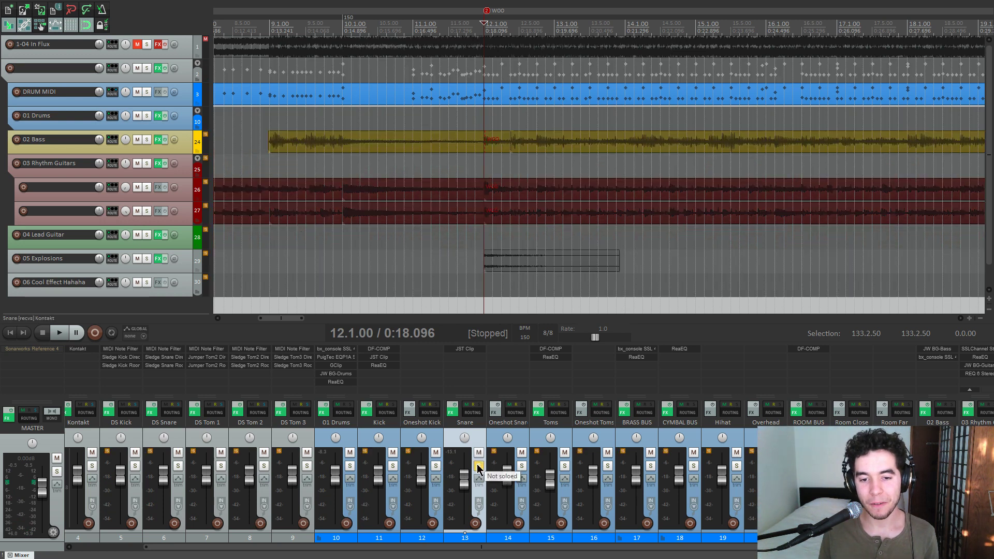
- Listen to the soloed Snare track with its FX bypassed, re-enabling the FX chain during playback for comparison
left_click(453, 410)
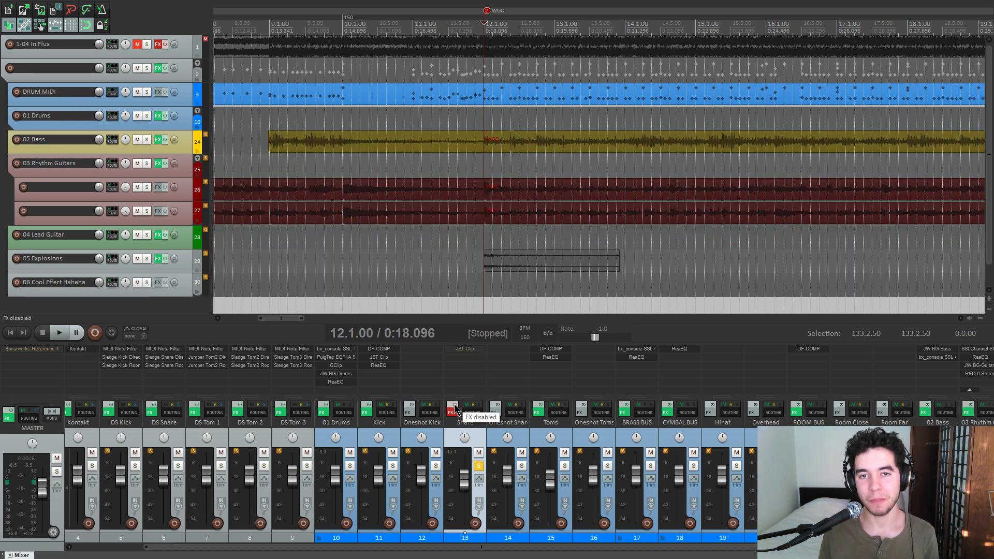
key("space")
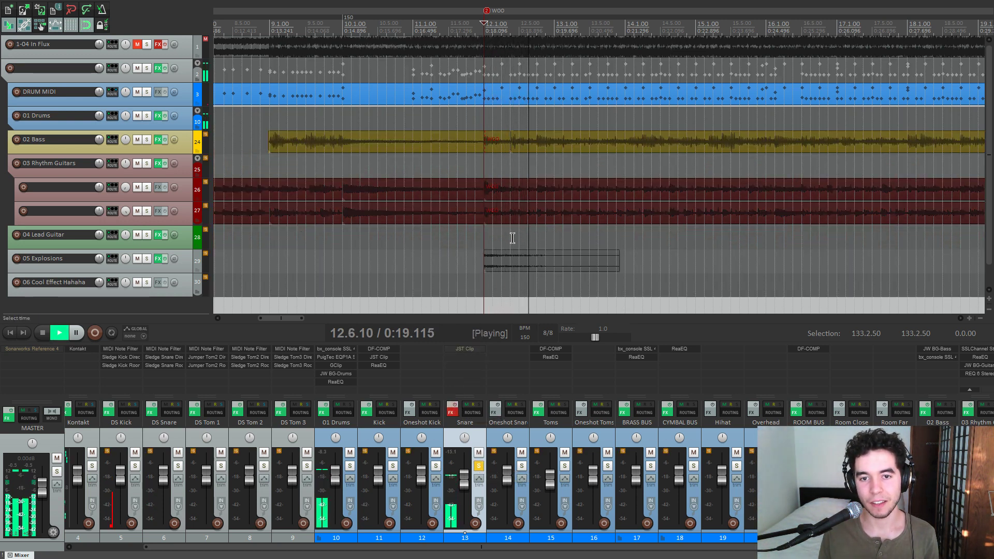
key("space")
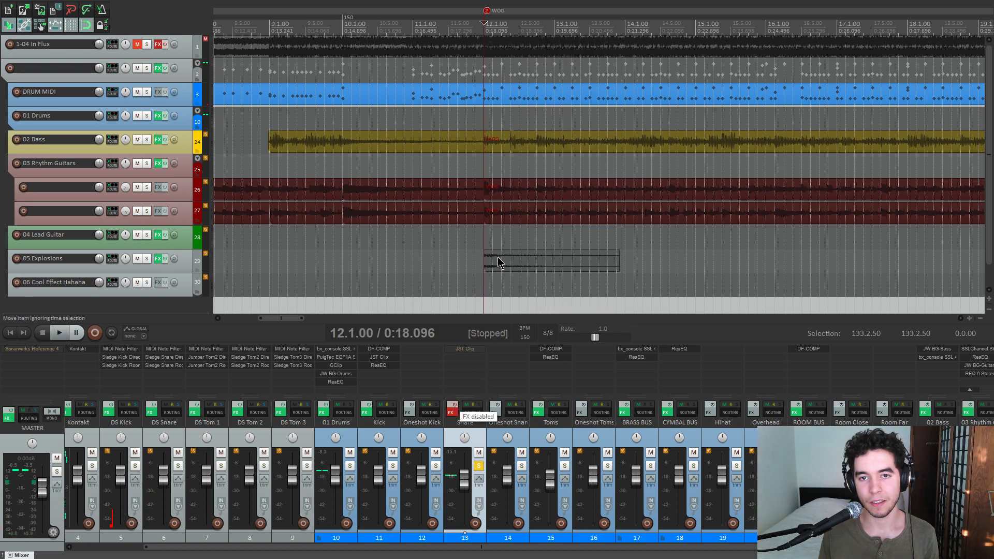
left_click(509, 235)
key("space")
left_click(315, 409)
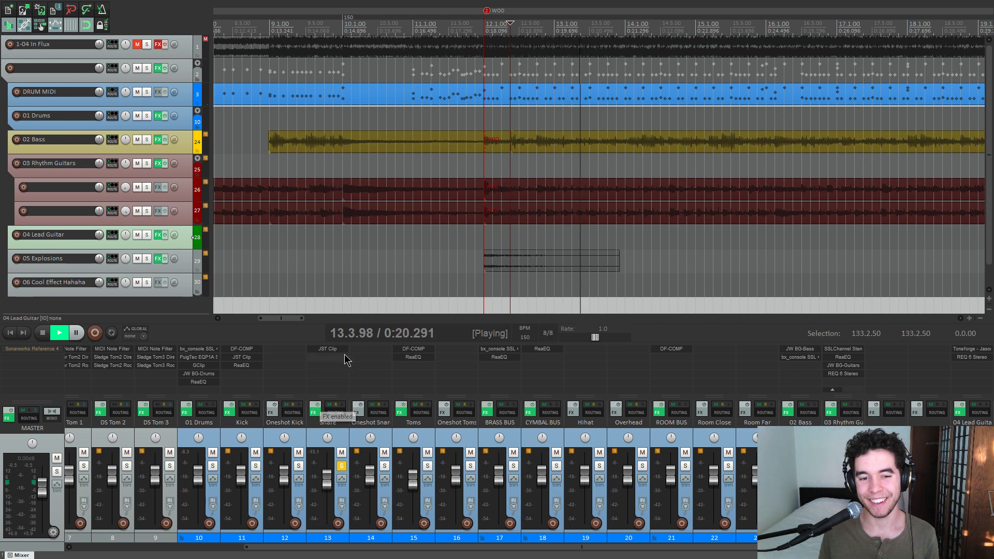
- Open JST Clip on the Snare track, check its settings, play from 12.4, and close it
left_click(332, 350)
key("space")
left_click_drag(221, 35, 331, 104)
left_click(512, 118)
scroll(615, 122, "up", 5)
scroll(625, 119, "down", 4)
left_click_drag(291, 108, 385, 124)
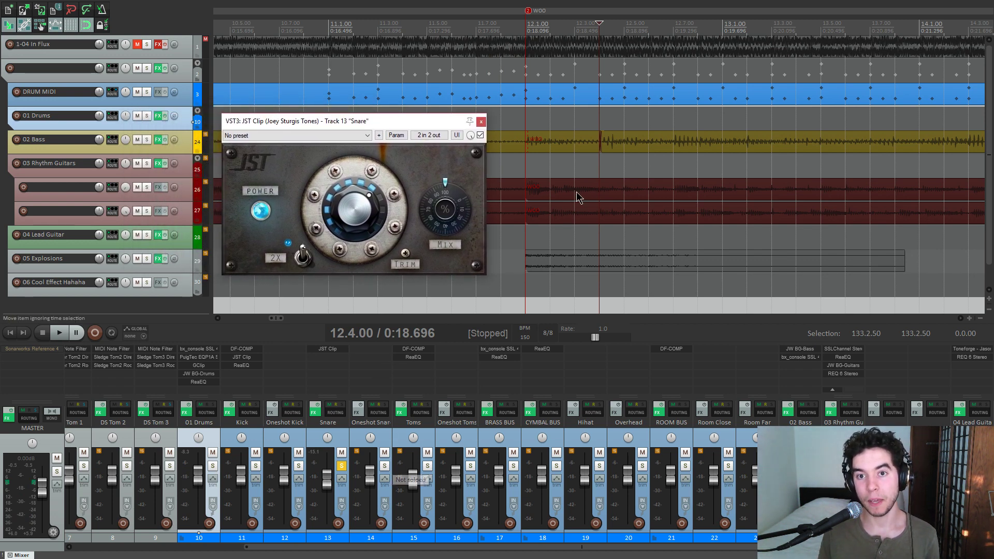
key("space")
key("space")
left_click(481, 121)
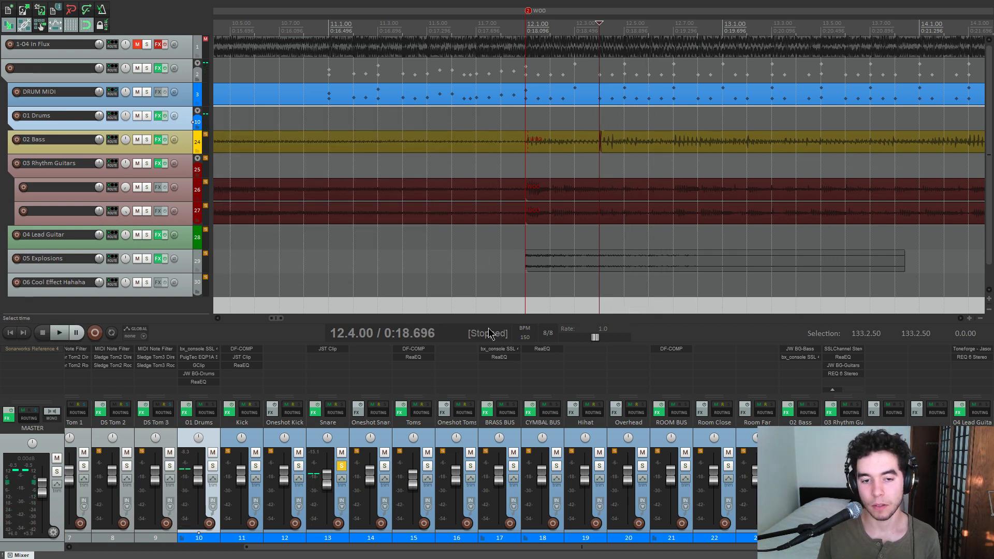
- Compare the Snare alone with the Snare and Oneshot Snare soloed together, clearing the Oneshot Snare solo
key("space")
key("space")
key("space")
key("space")
key("space")
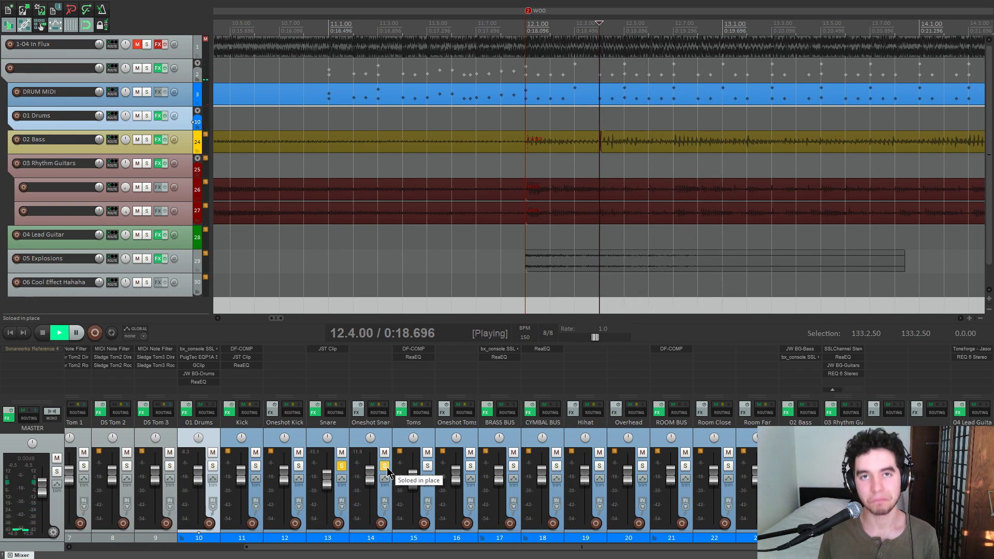
key("space")
left_click(386, 467)
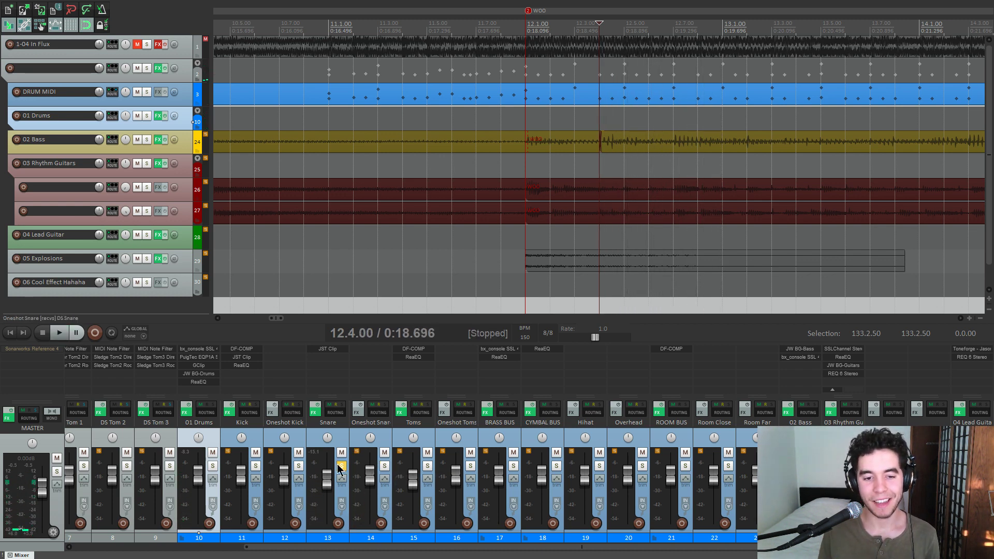
- Solo the Toms track instead of Snare, listen to the tom fill, and set the playback start to 11.5
left_click(340, 466)
left_click(427, 467)
scroll(654, 266, "down", 5)
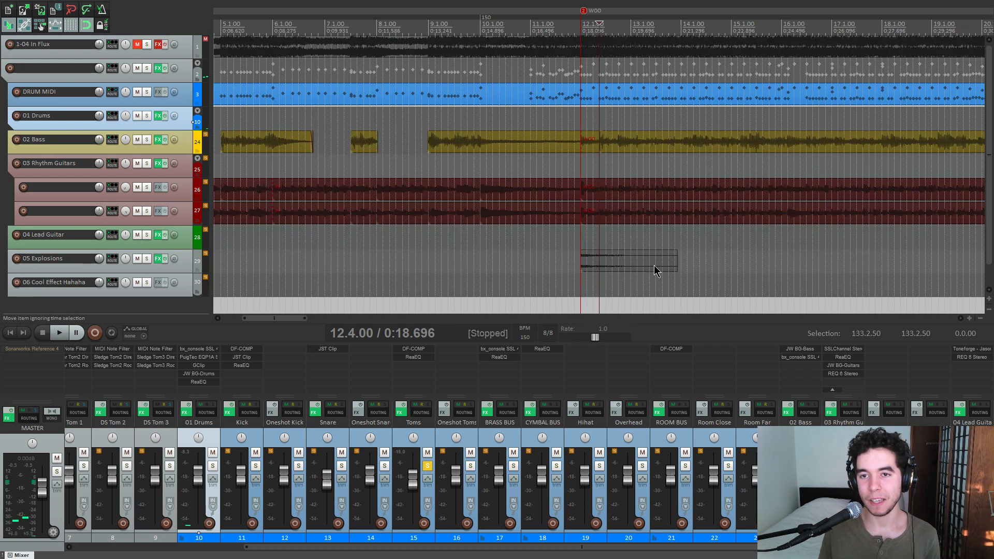
left_click(554, 118)
scroll(611, 122, "up", 3)
key("space")
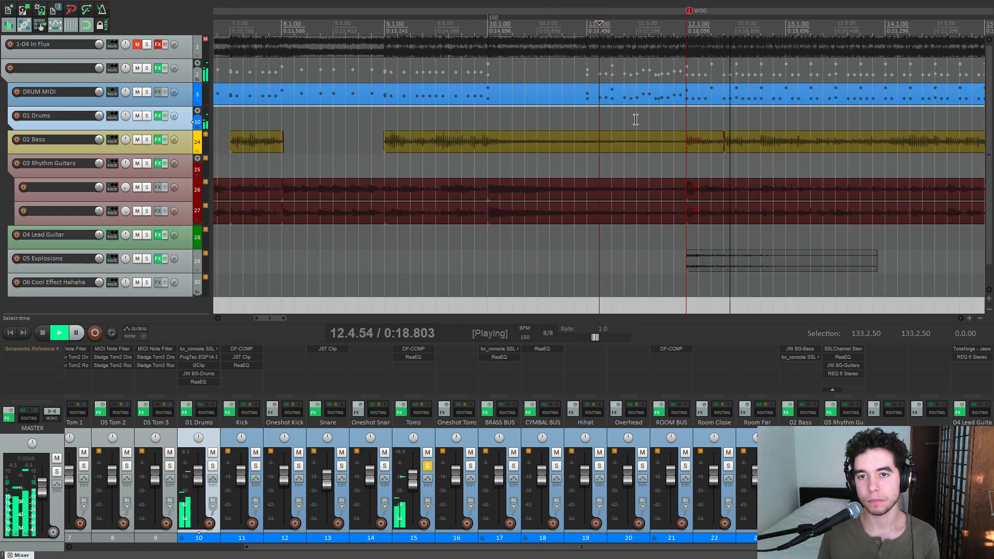
scroll(573, 117, "down", 3)
key("space")
left_click(534, 119)
scroll(536, 203, "up", 3)
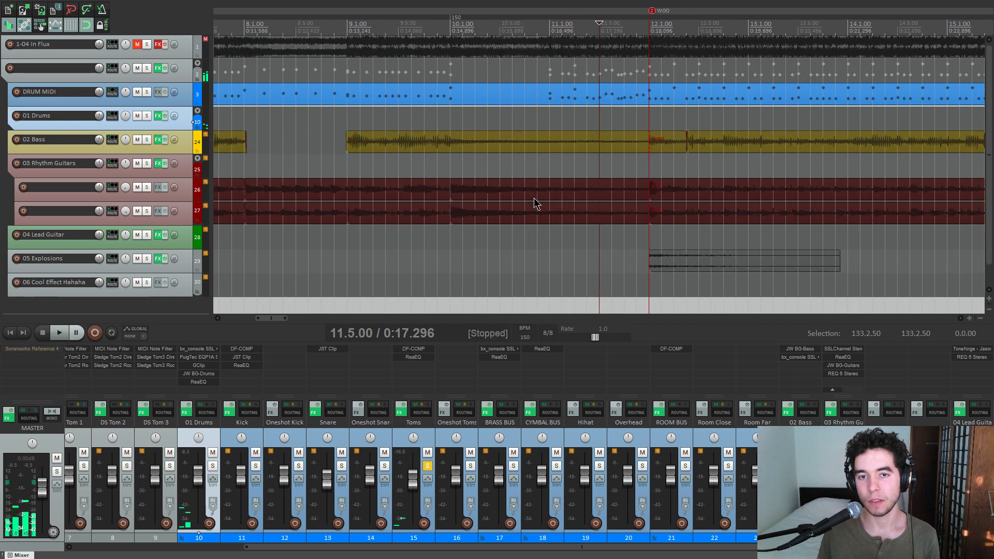
- Open DF-COMP on the Toms track, inspect its mode and vibe settings, watch its meter during playback, and close it
left_click(416, 349)
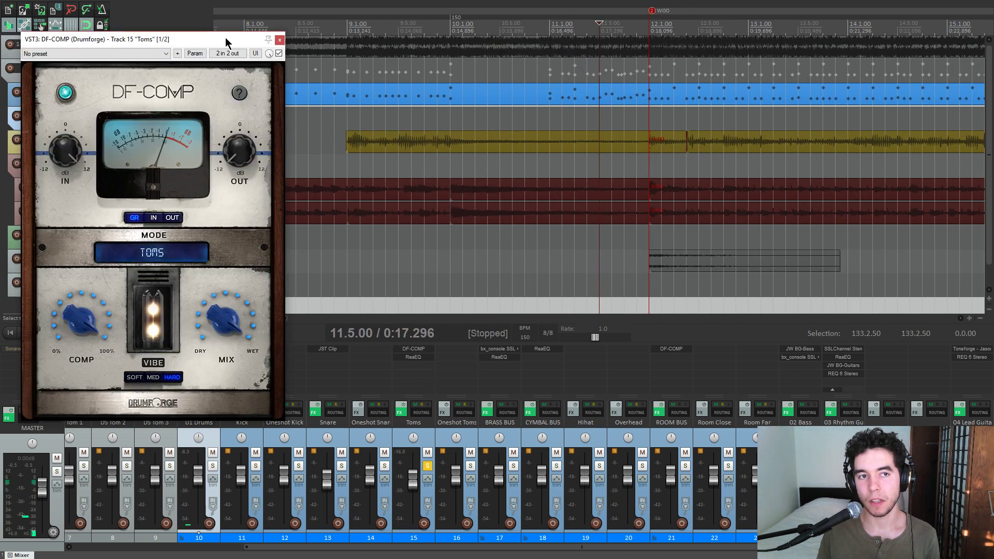
left_click_drag(225, 38, 316, 47)
mouse_move(323, 332)
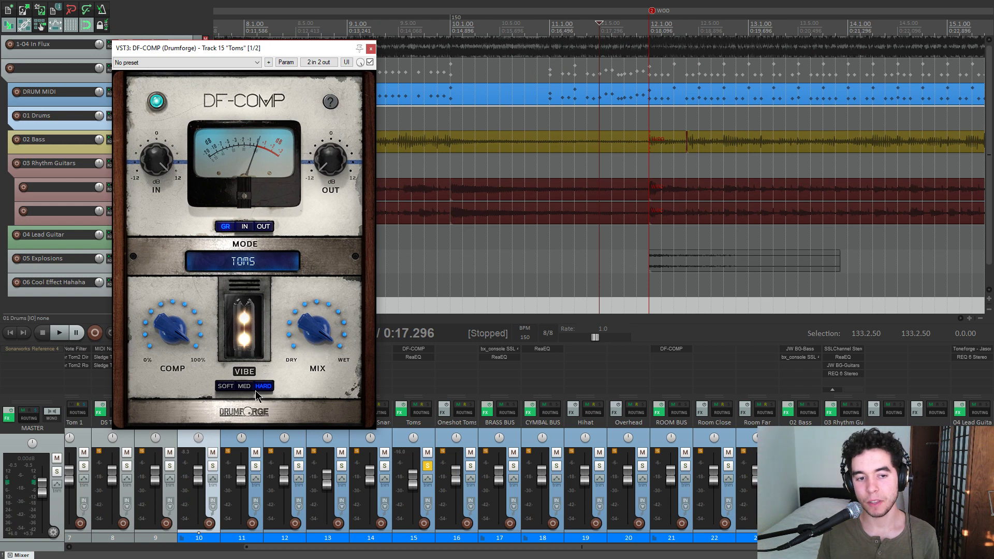
left_click(221, 388)
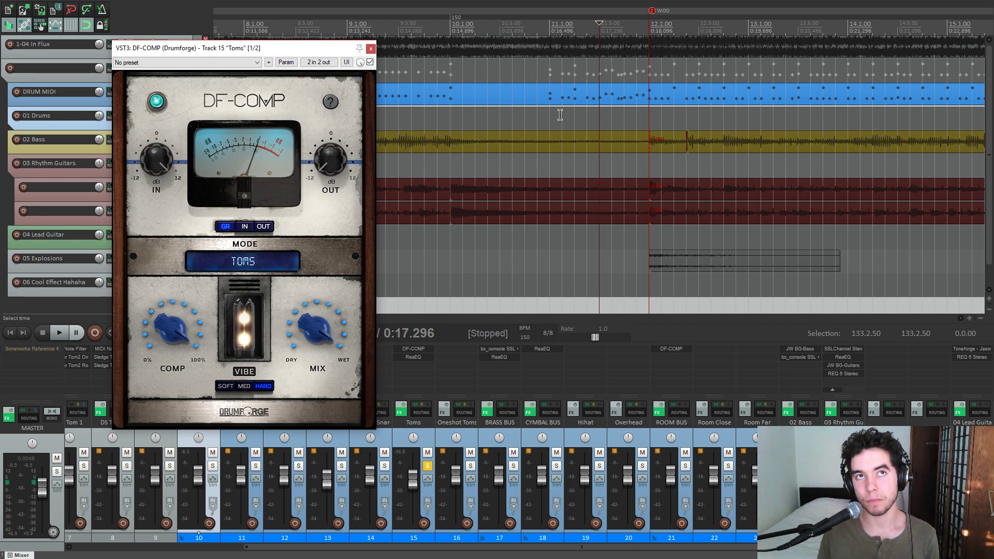
left_click_drag(307, 50, 302, 46)
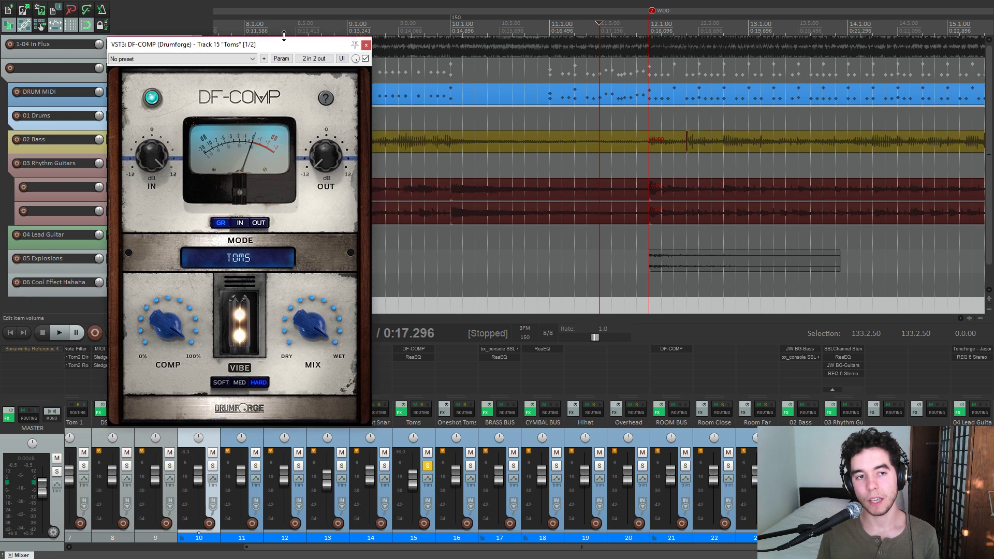
key("space")
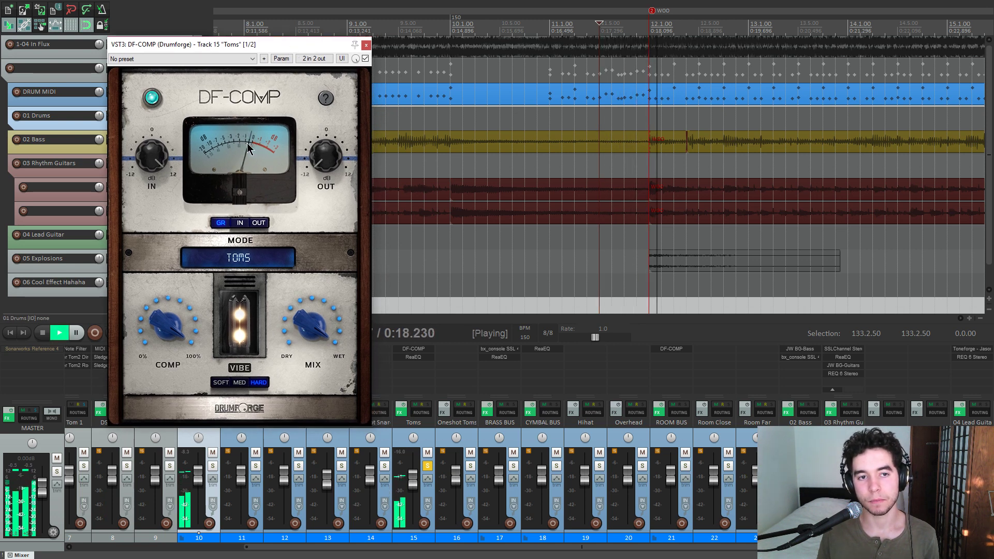
key("space")
left_click(366, 45)
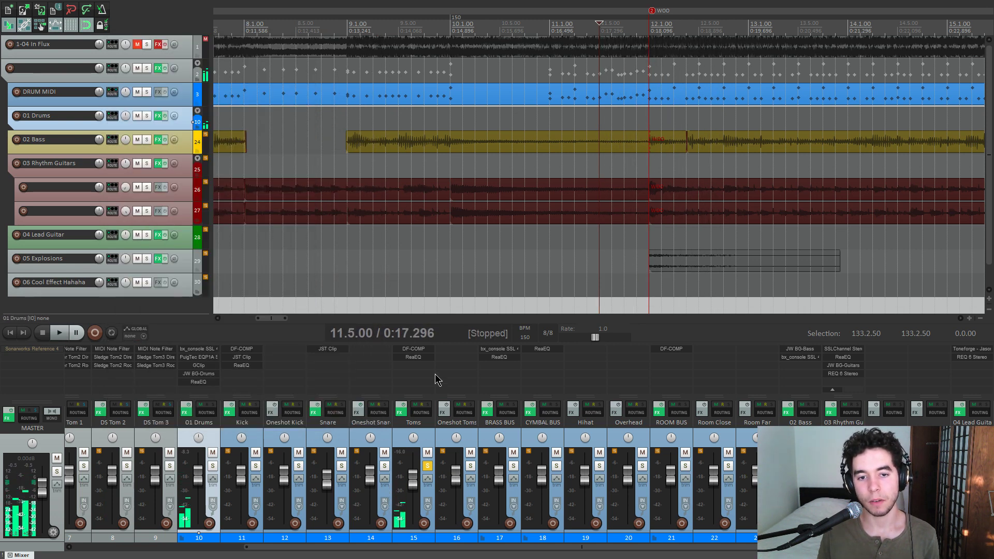
- Open ReaEQ on the Toms track, inspect its band 3 settings during playback, and close it
left_click(422, 358)
left_click_drag(205, 42, 287, 98)
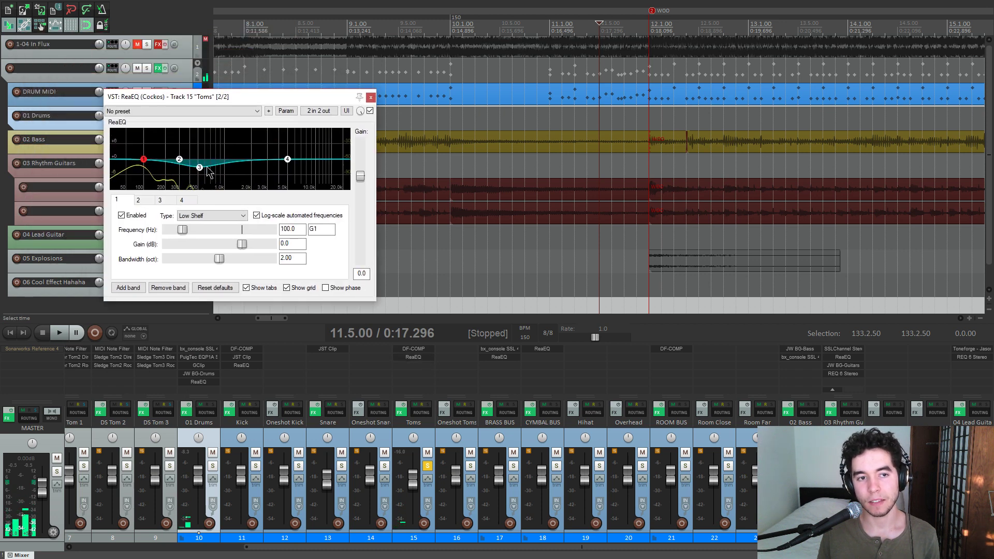
left_click(203, 173)
key("space")
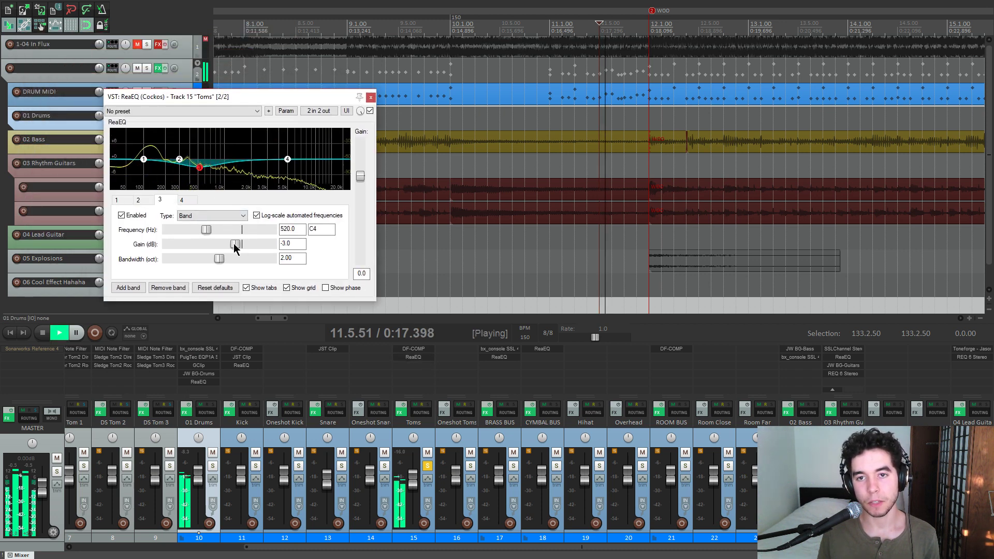
left_click(371, 98)
key("space")
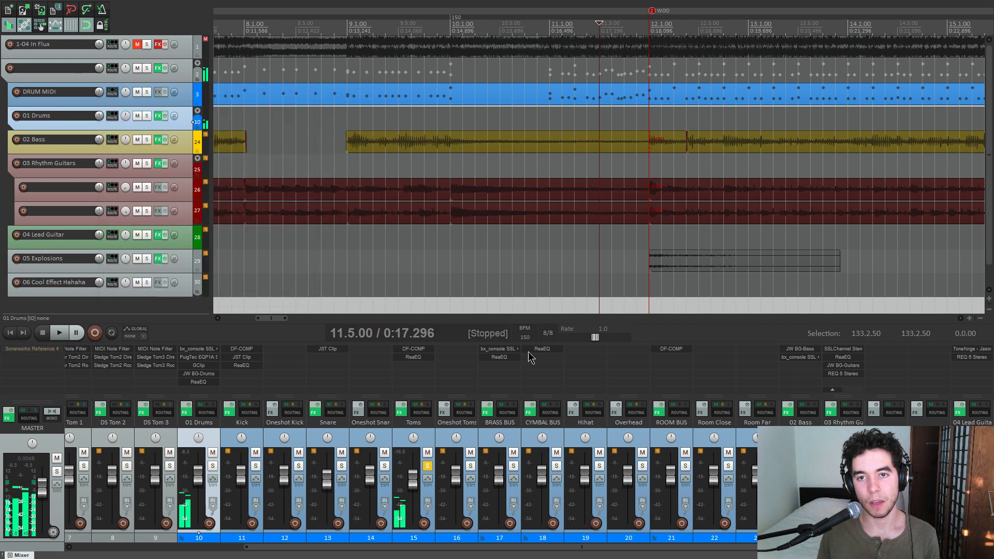
- Compare the Toms and Oneshot Toms tracks soloed separately and together from 11.5, clearing the Oneshot Toms solo
key("space")
left_click(428, 468)
key("space")
left_click(428, 466)
key("space")
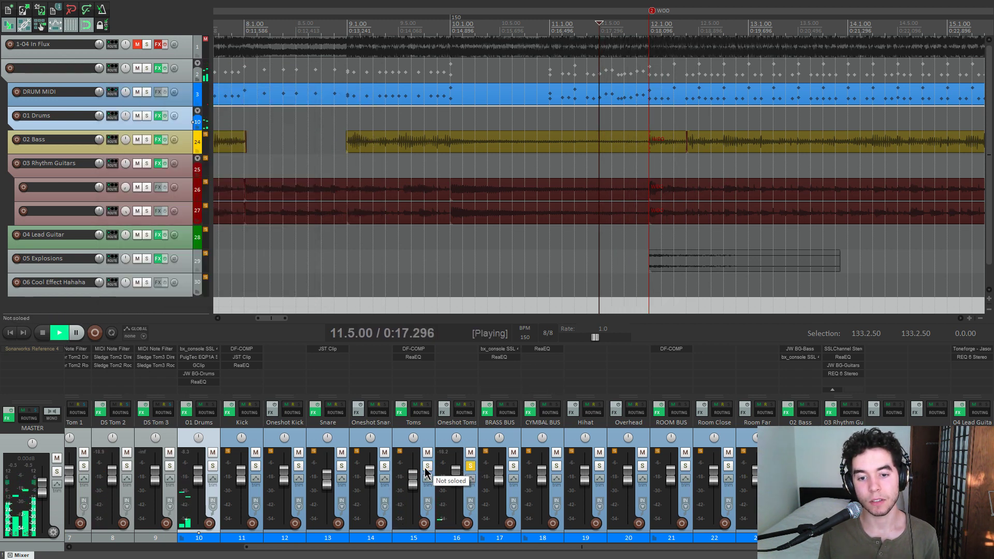
key("space")
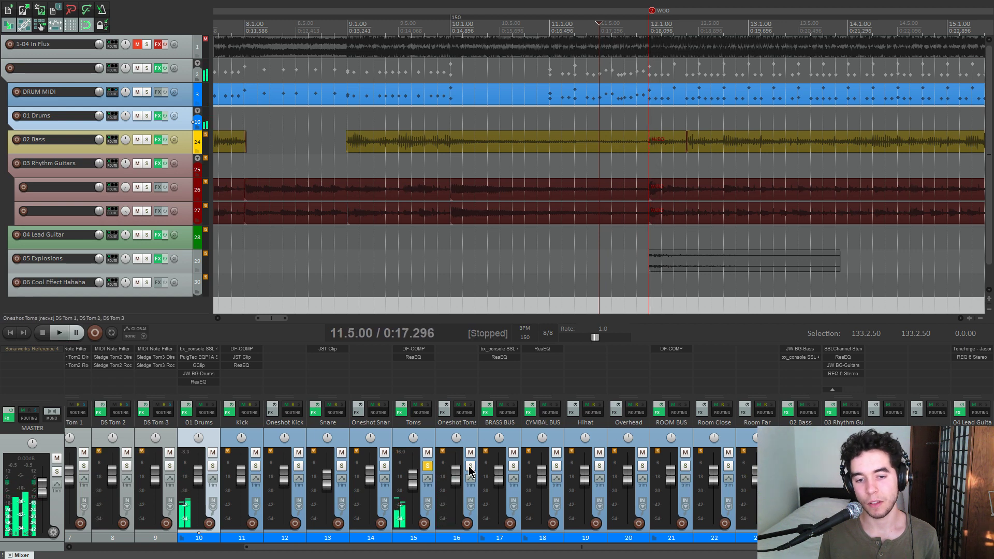
left_click(470, 467)
key("space")
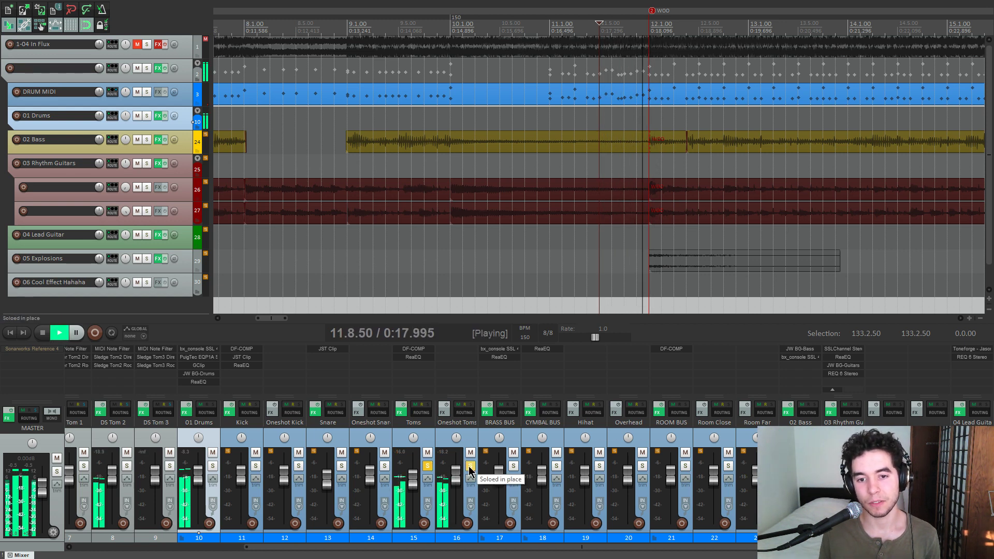
key("space")
left_click(470, 467)
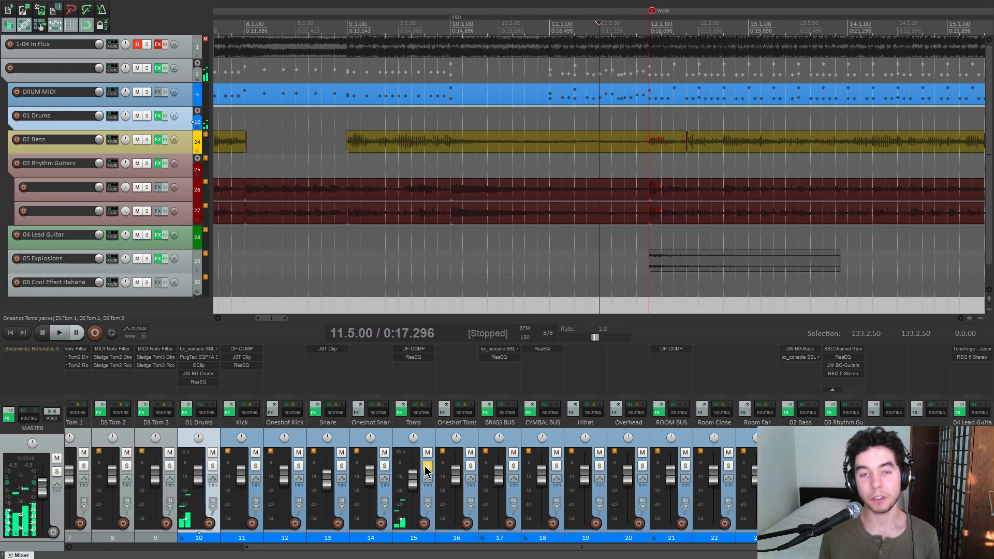
- Clear the Toms solo, solo the BRASS BUS, and listen to the cymbals from bar 12
left_click(427, 468)
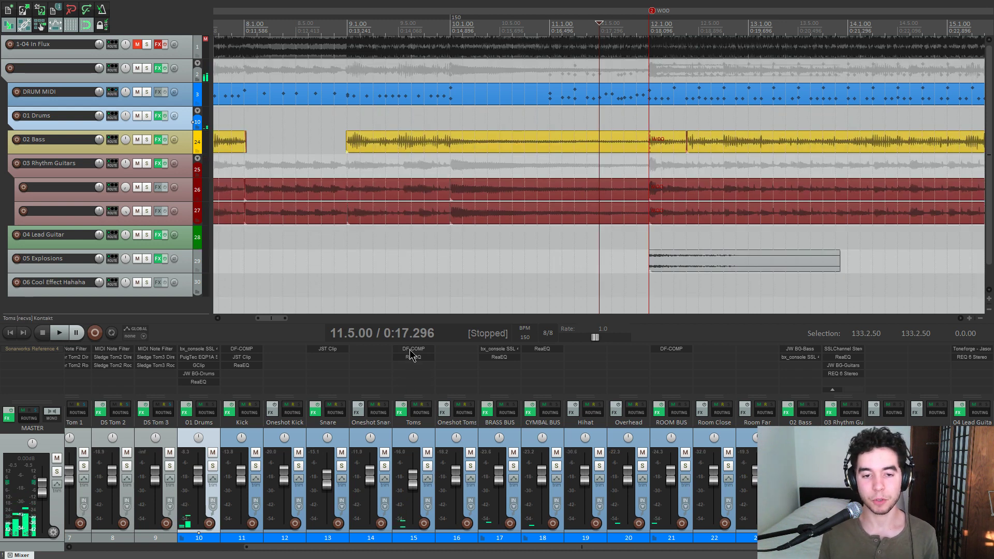
left_click(514, 466)
left_click(658, 115)
key("space")
scroll(685, 116, "down", 3)
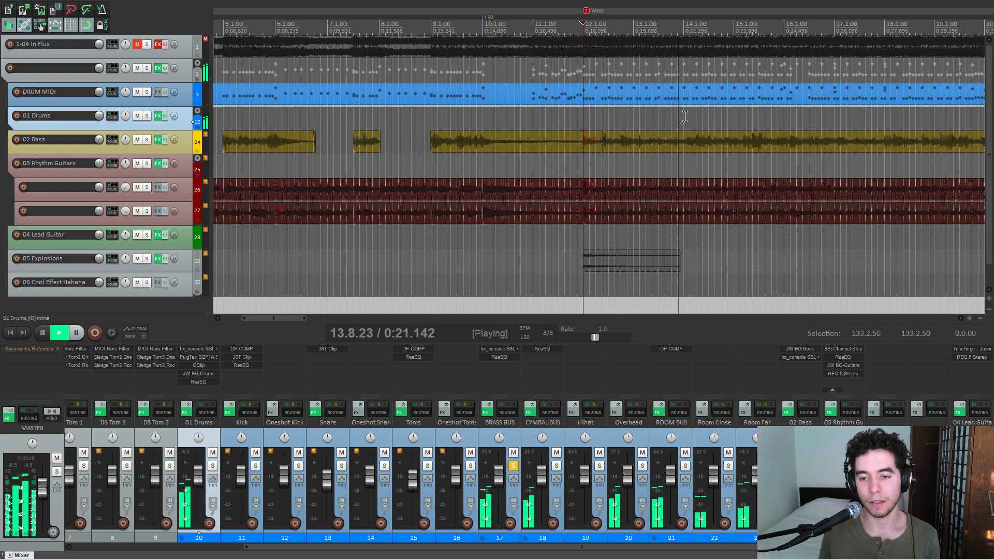
key("space")
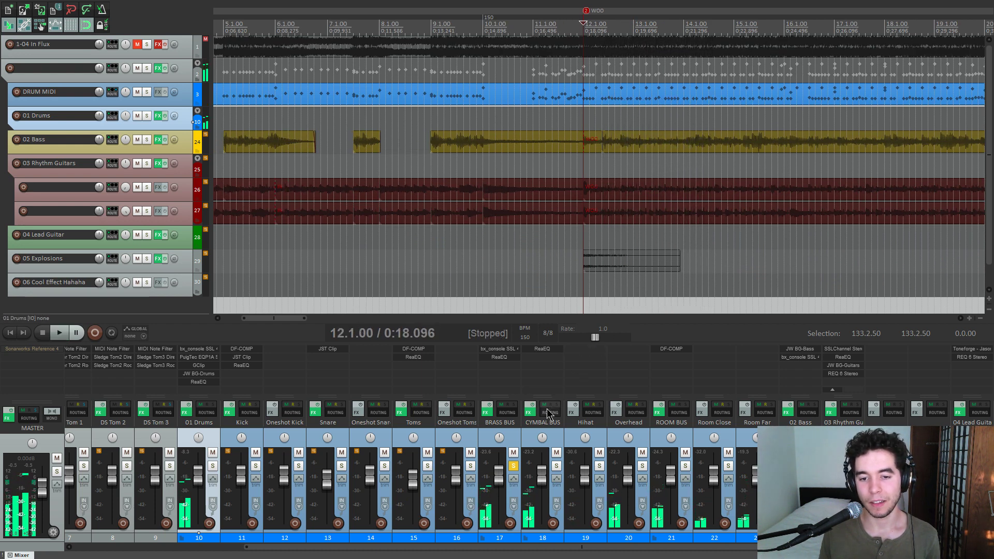
- Open bx_console SSL 4000 E on the BRASS BUS and examine its filter, dynamics and EQ settings
left_click(513, 350)
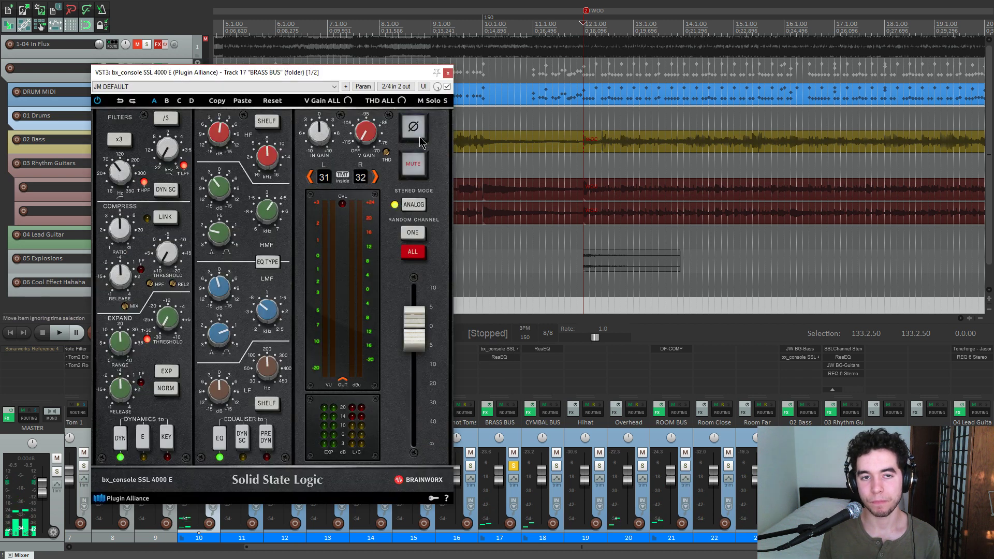
left_click_drag(389, 76, 416, 45)
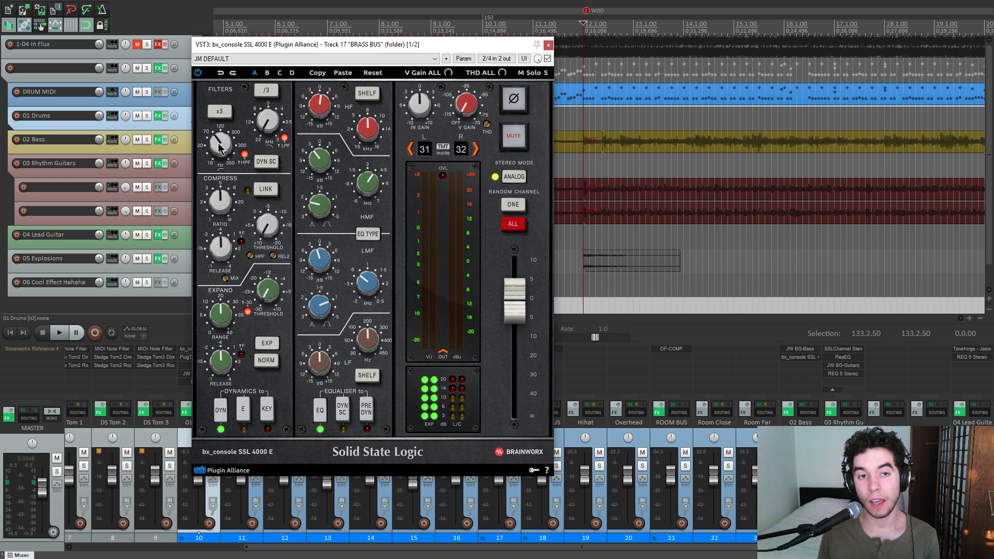
left_click_drag(387, 57, 384, 51)
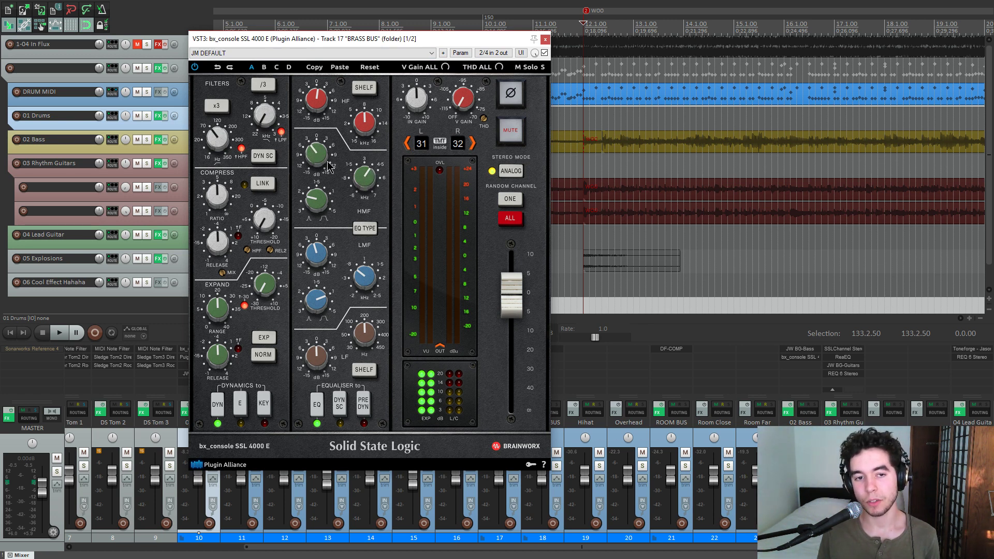
- Vary the upper green HMF knob on the BRASS BUS console strip during playback, restore it, and close the plugin
key("space")
left_click_drag(315, 159, 315, 156)
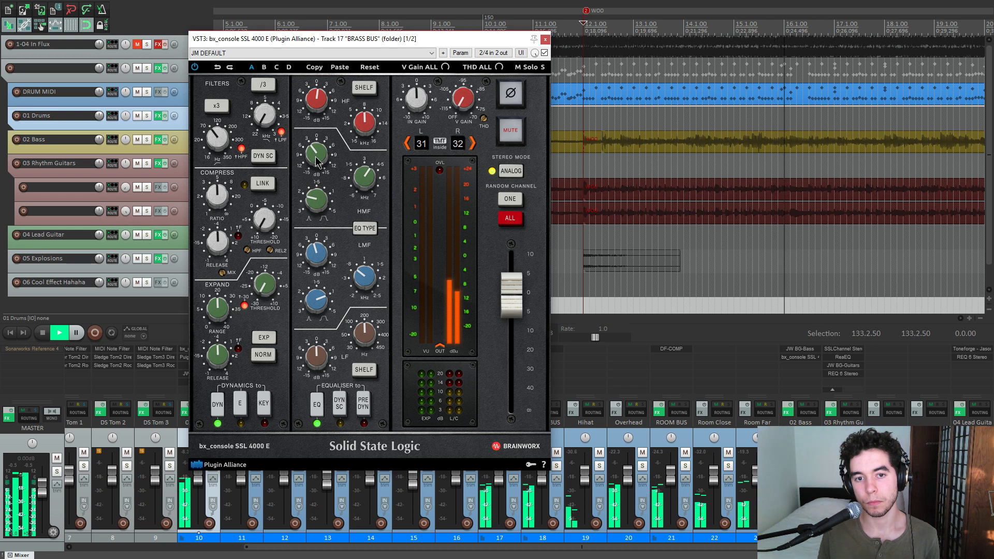
left_click_drag(315, 157, 315, 160)
key("space")
left_click_drag(497, 41, 475, 48)
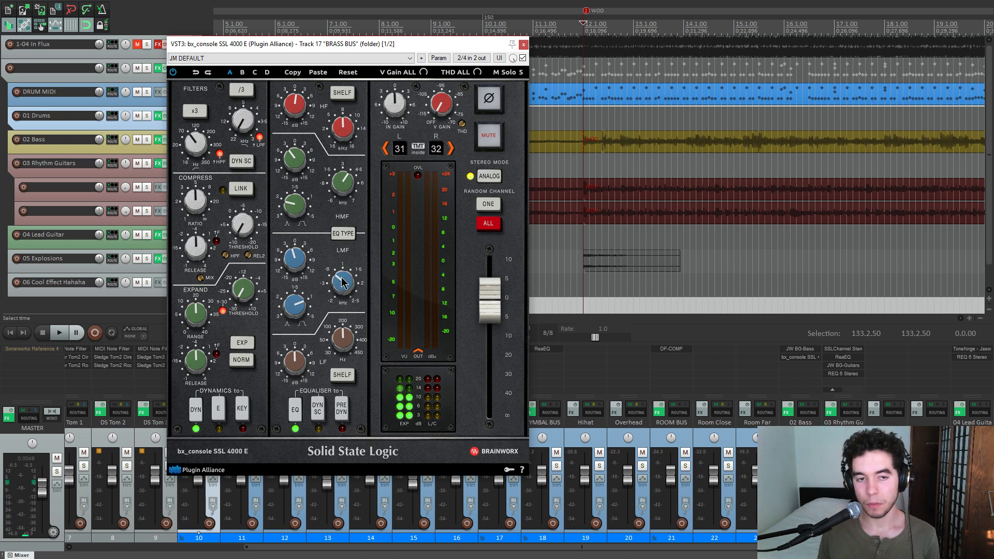
left_click(524, 48)
- Open ReaEQ on the BRASS BUS and show the settings of band 3
left_click(513, 358)
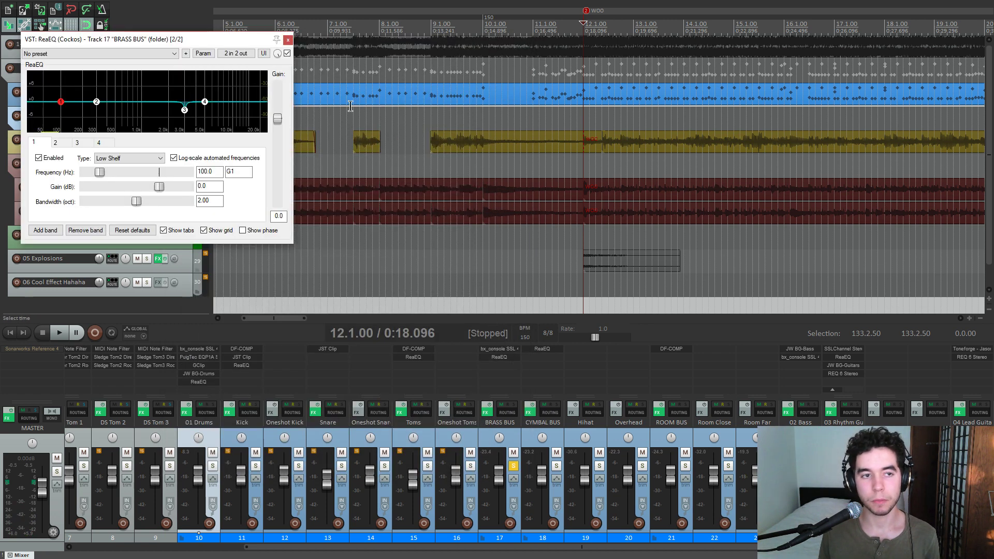
left_click_drag(255, 44, 380, 138)
left_click(304, 181)
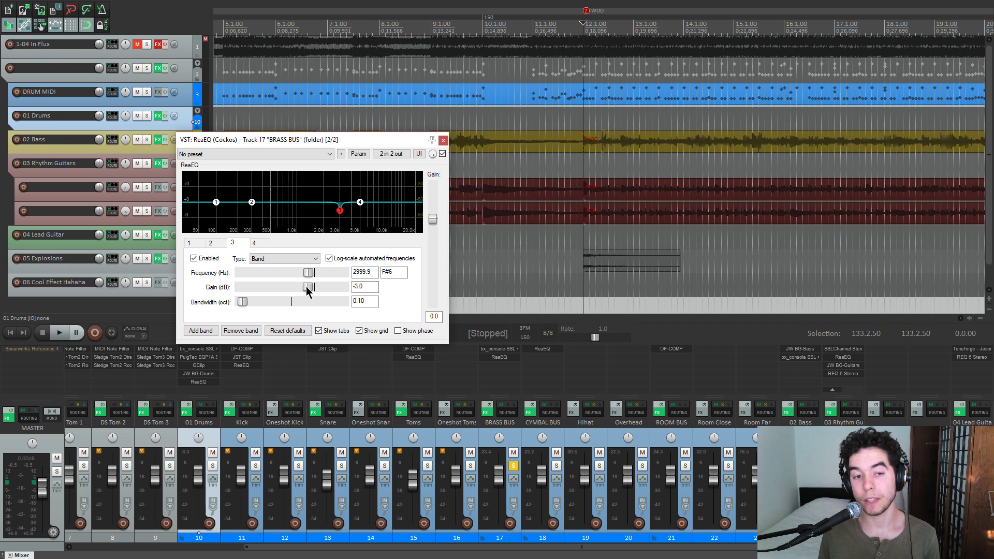
- Boost band 3 of the BRASS BUS ReaEQ to 12 dB during playback, restore its gain to -3 dB, and close the EQ
key("space")
left_click_drag(306, 287, 376, 284)
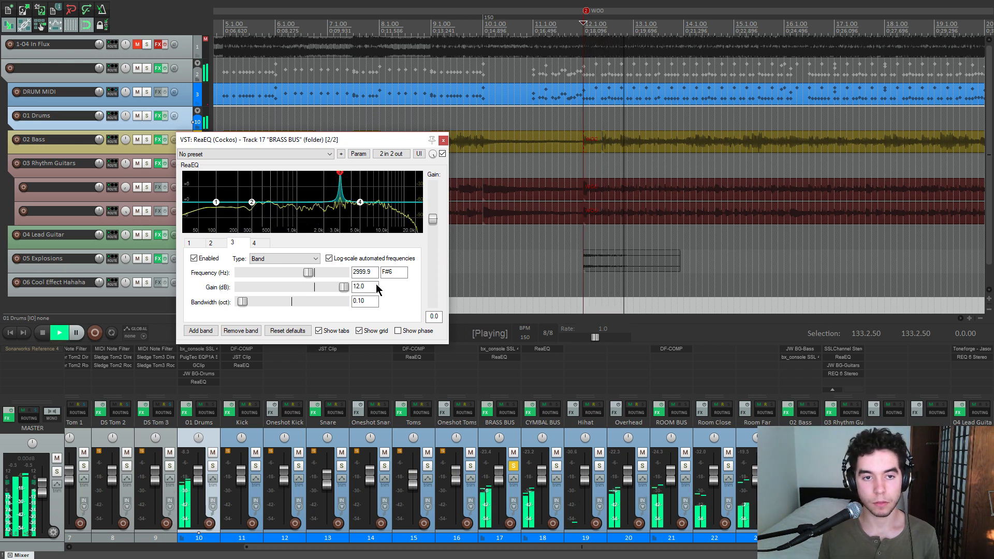
key("space")
double_click(348, 287)
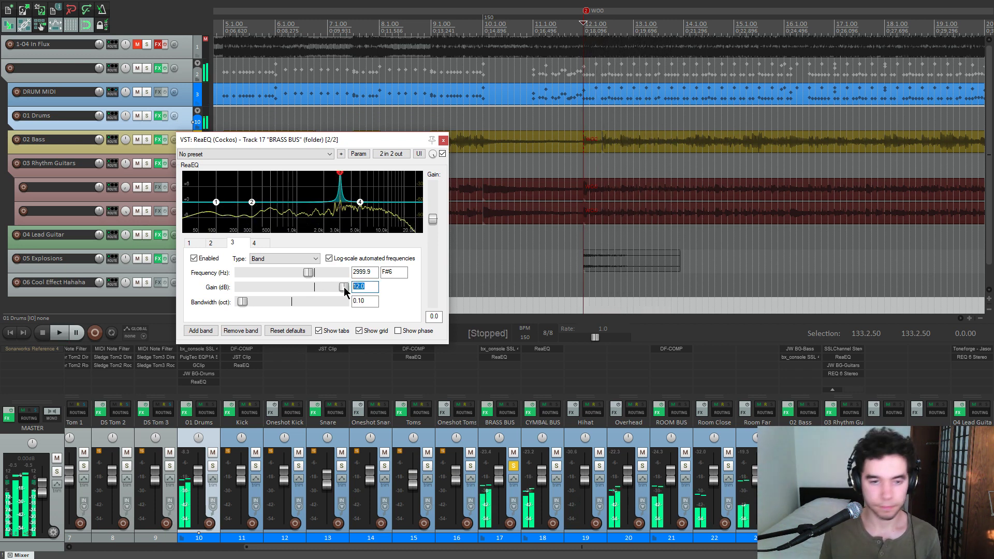
type("-3")
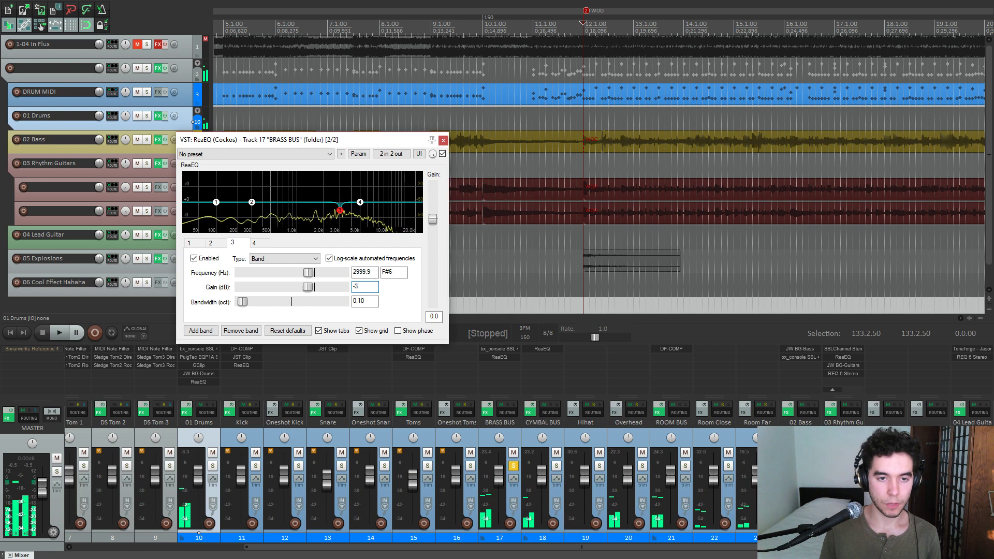
left_click(443, 140)
- Clear the BRASS BUS solo, solo the CYMBAL BUS, and open its ReaEQ
left_click(513, 466)
left_click(557, 466)
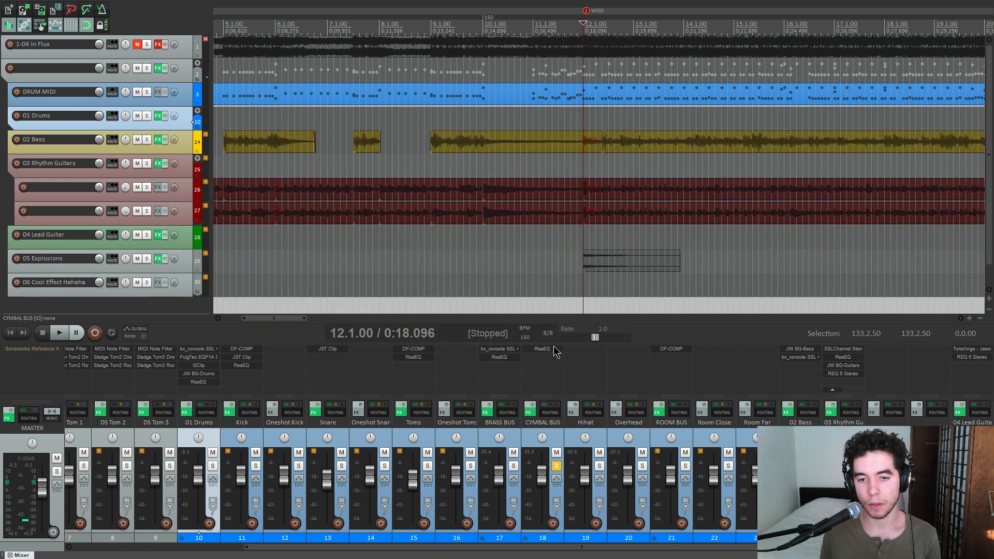
left_click(542, 349)
left_click_drag(218, 39, 342, 68)
- Listen to the CYMBAL BUS from bar 12 while examining the high-pass band in its ReaEQ
left_click(584, 113)
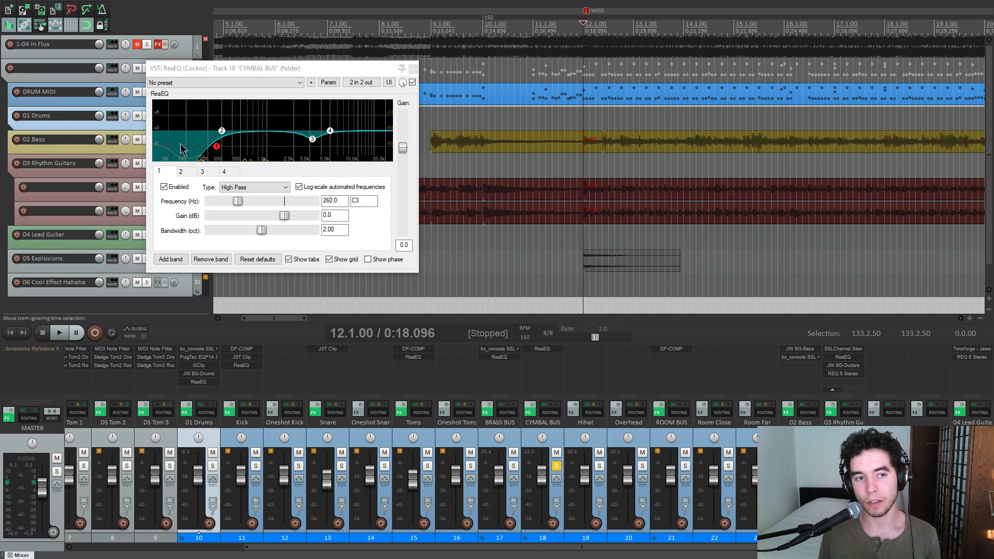
left_click_drag(286, 72, 303, 100)
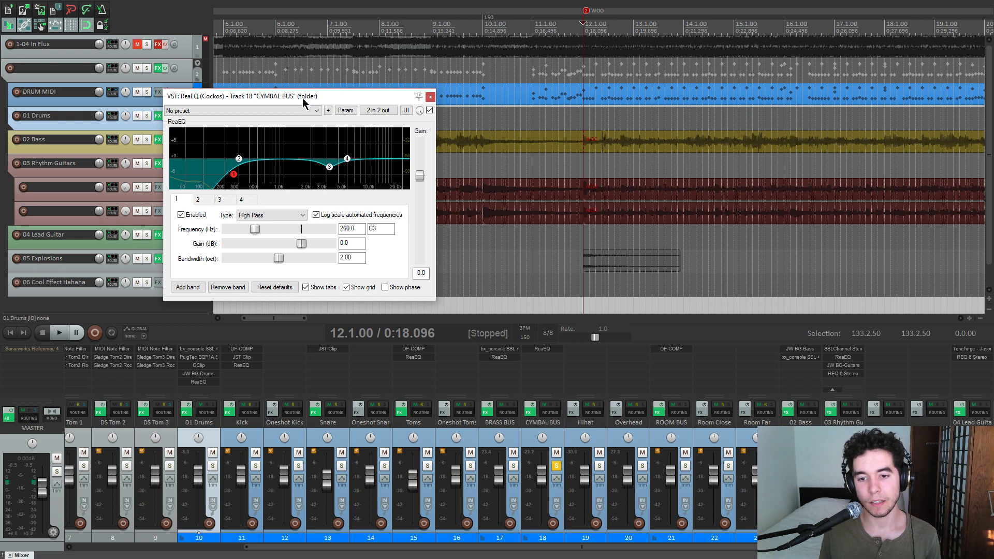
left_click_drag(303, 98, 346, 128)
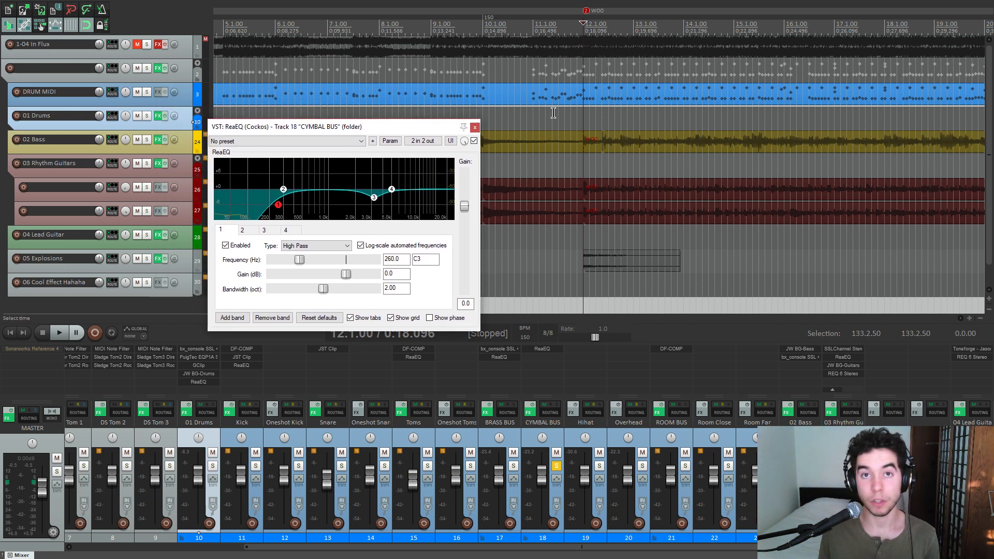
left_click_drag(393, 127, 406, 126)
key("space")
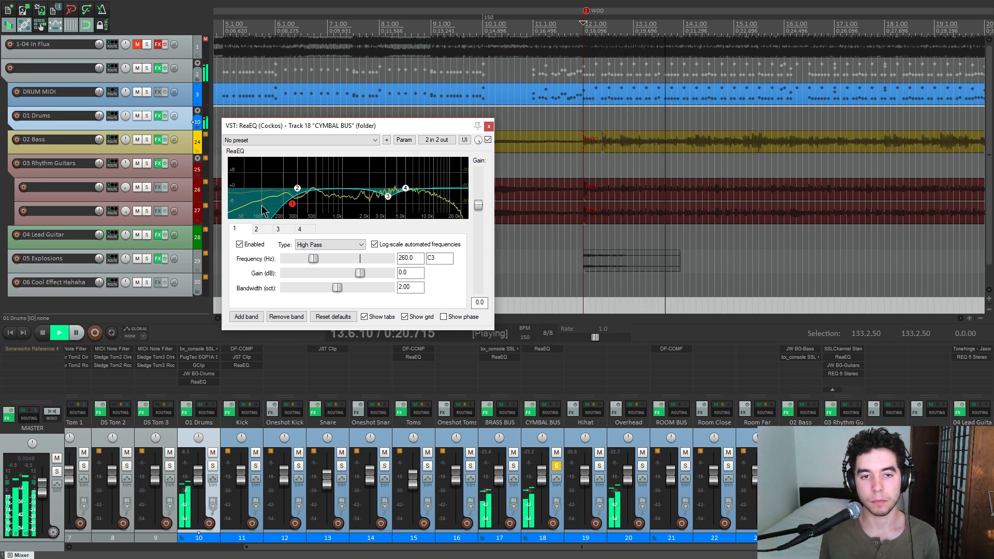
key("space")
- Boost band 3 of the CYMBAL BUS ReaEQ to 11.5 dB during playback, restore its gain to -3 dB, and close the EQ
left_click(389, 197)
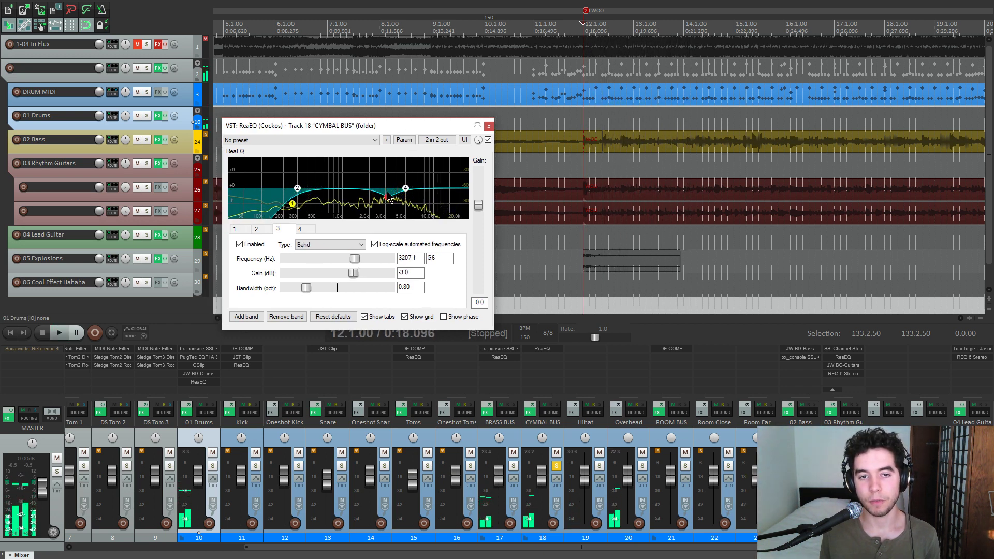
left_click_drag(394, 126, 409, 122)
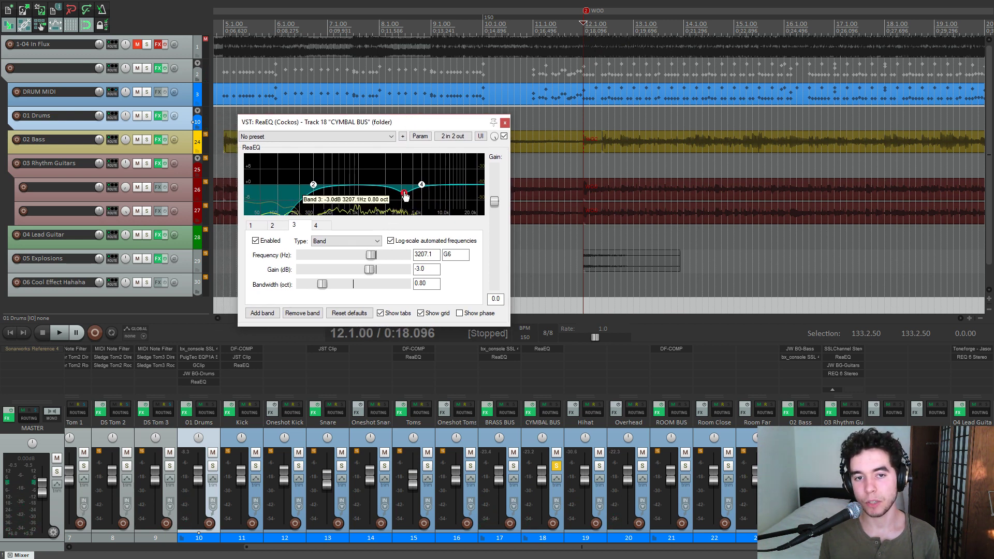
key("space")
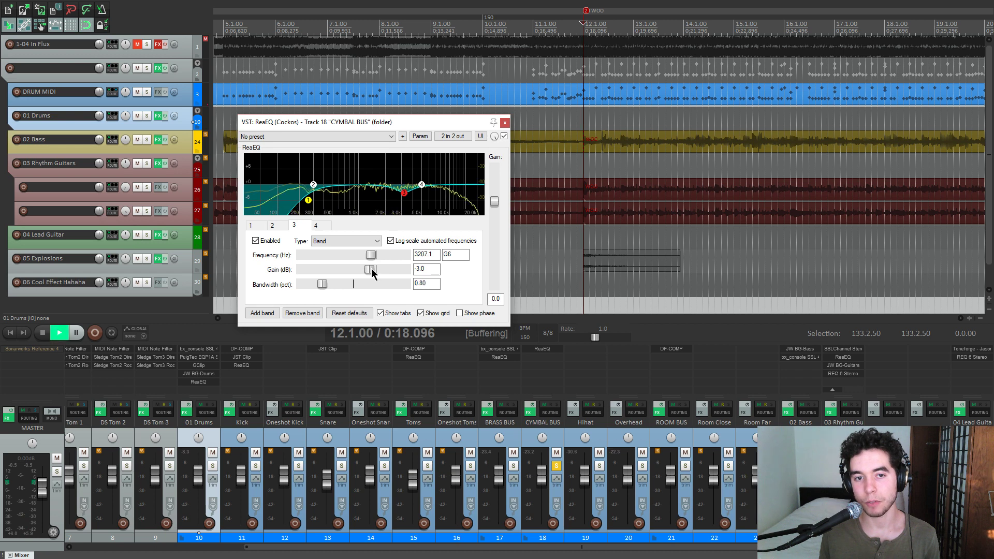
mouse_move(372, 274)
left_mouse_down()
mouse_move(405, 271)
mouse_move(379, 276)
left_mouse_up()
key("space")
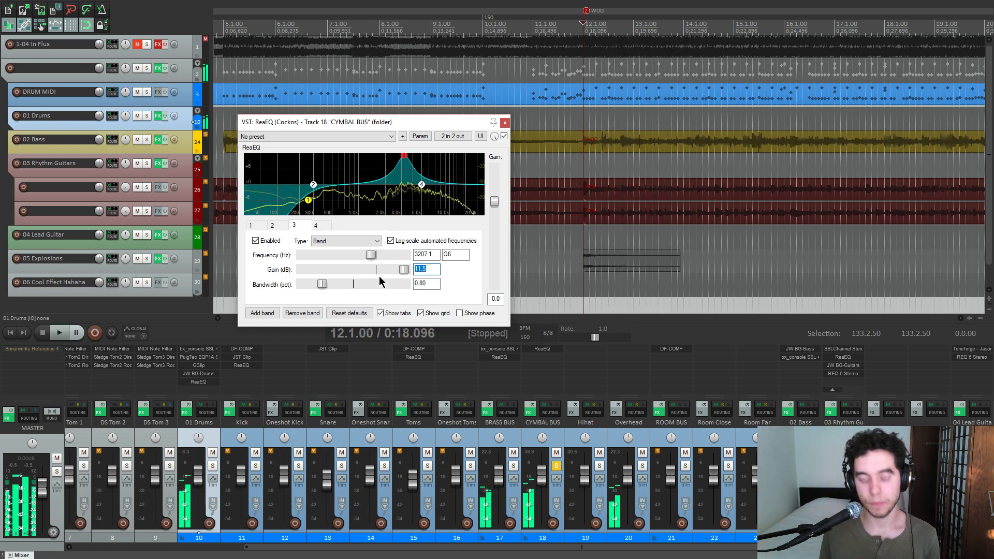
type("-3")
left_click(505, 122)
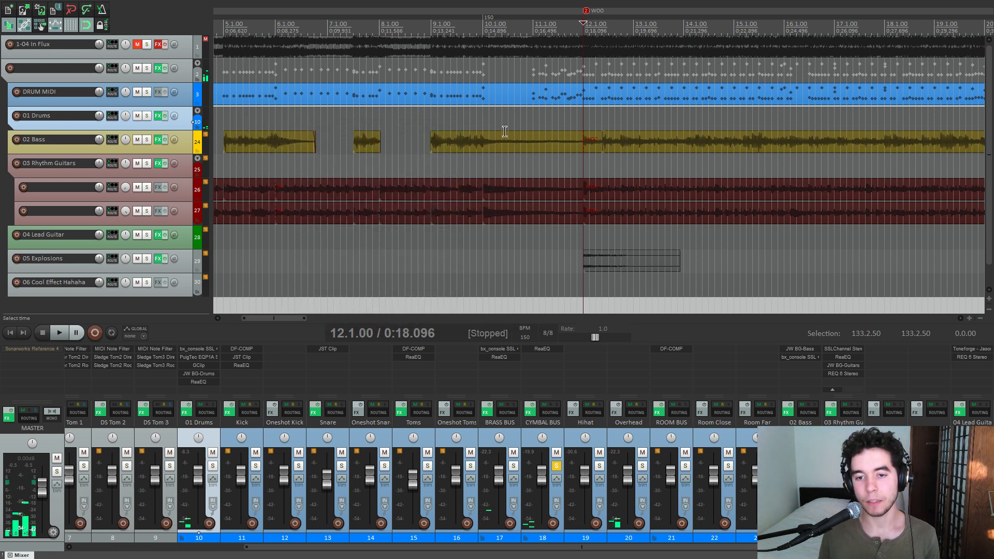
- Clear the CYMBAL BUS solo, solo the ROOM BUS, and open its DF-COMP compressor
left_click(557, 466)
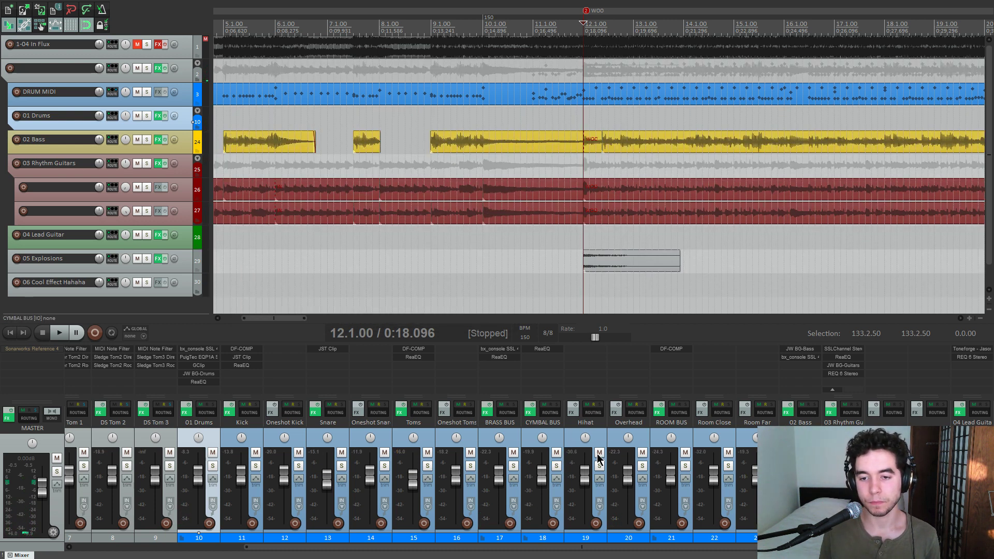
left_click(686, 468)
left_click(684, 350)
left_click_drag(222, 43, 299, 61)
- Listen to the ROOM BUS from bar 12 with DF-COMP active and watch its gain reduction meter
left_click(583, 120)
scroll(582, 120, "down", 3)
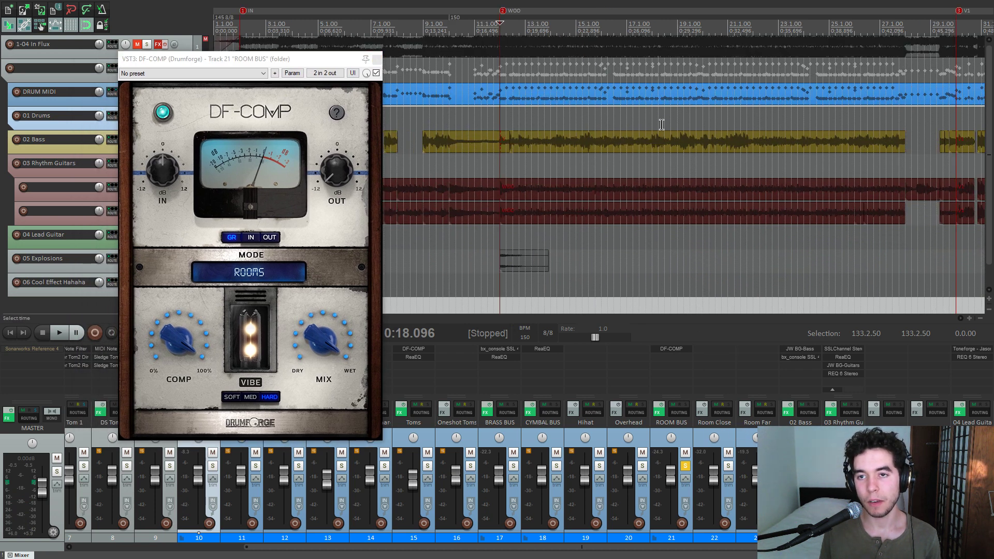
left_click_drag(288, 63, 394, 73)
key("space")
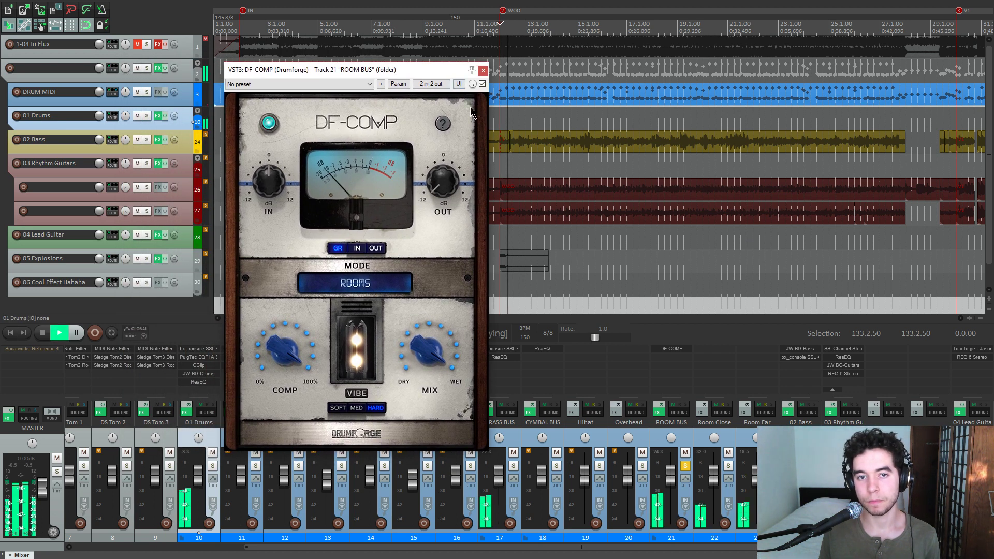
key("space")
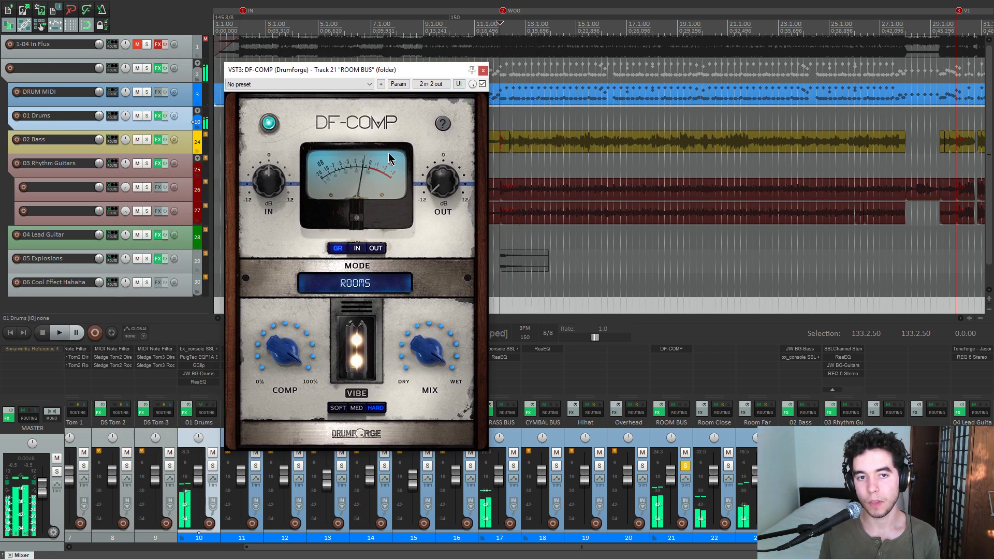
- Compare the ROOM BUS from bar 12 with DF-COMP bypassed and re-enabled, and close the plugin
left_click(483, 85)
key("space")
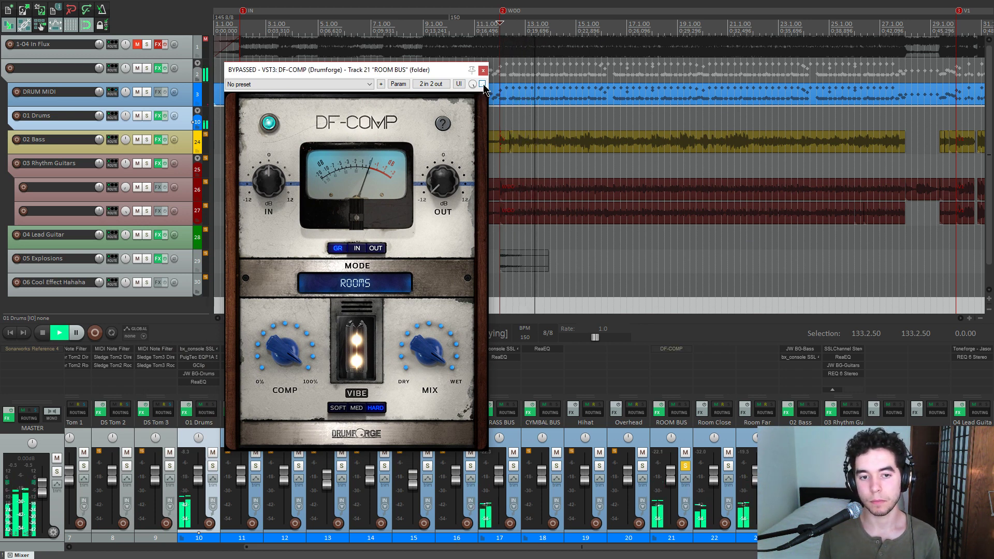
key("space")
left_click(483, 84)
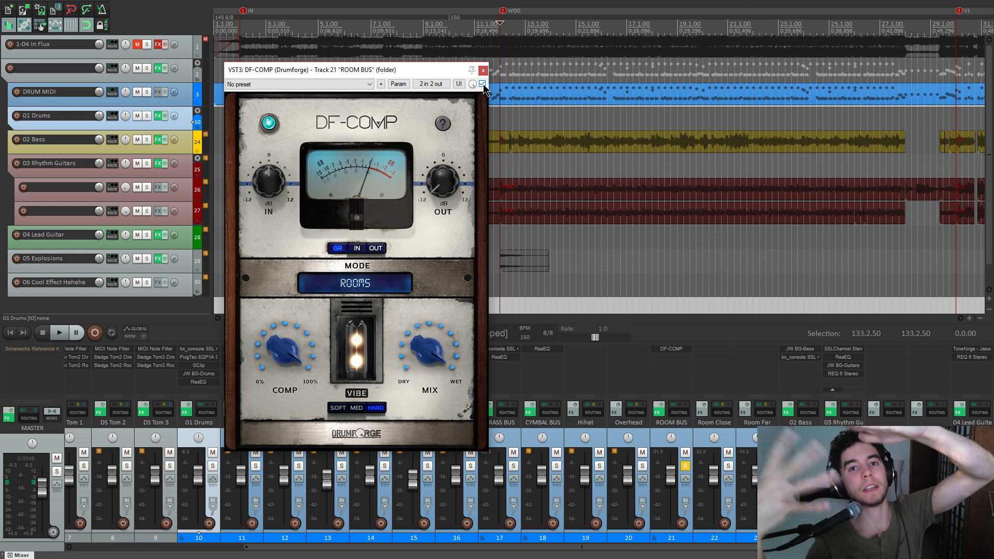
key("space")
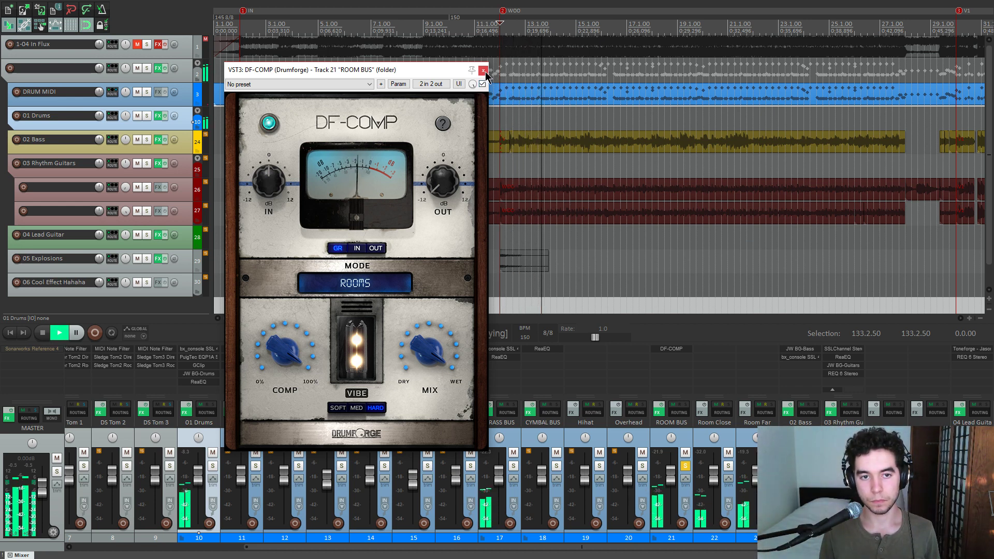
key("space")
left_click(483, 71)
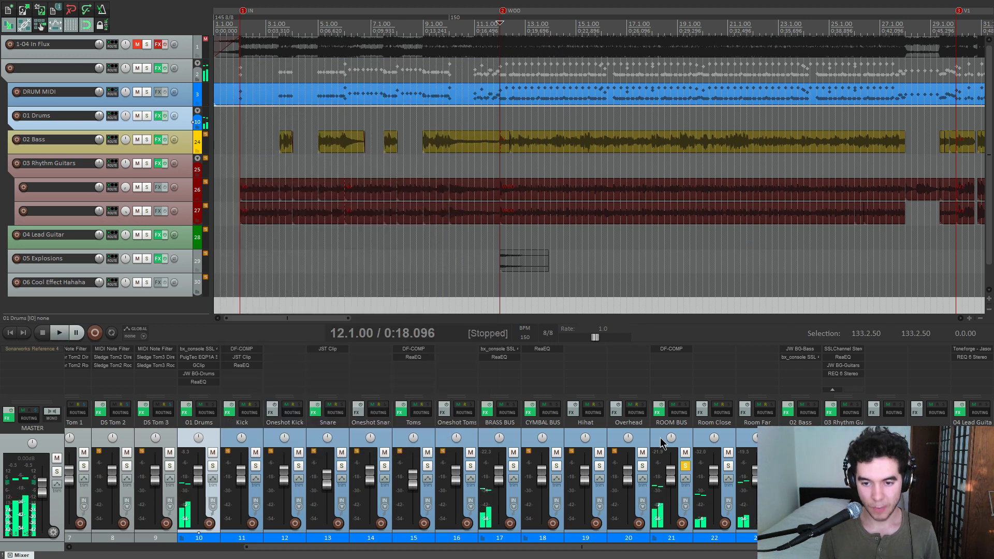
- Clear the ROOM BUS solo and open the 01 Drums effects chain at bx_console SSL 4000 E
left_click(685, 467)
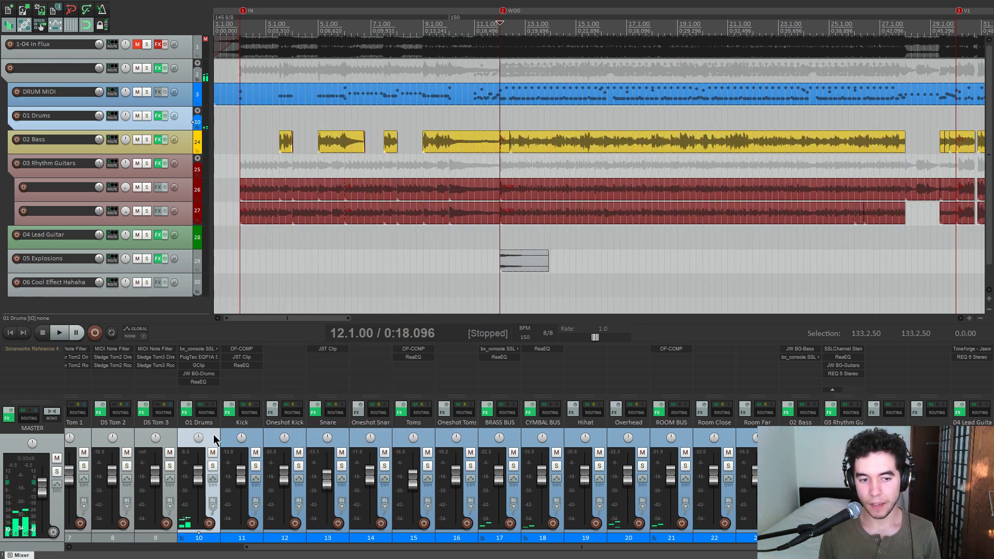
left_click(187, 414)
mouse_move(193, 45)
left_mouse_down()
mouse_move(259, 69)
mouse_move(183, 39)
left_mouse_up()
left_click(168, 91)
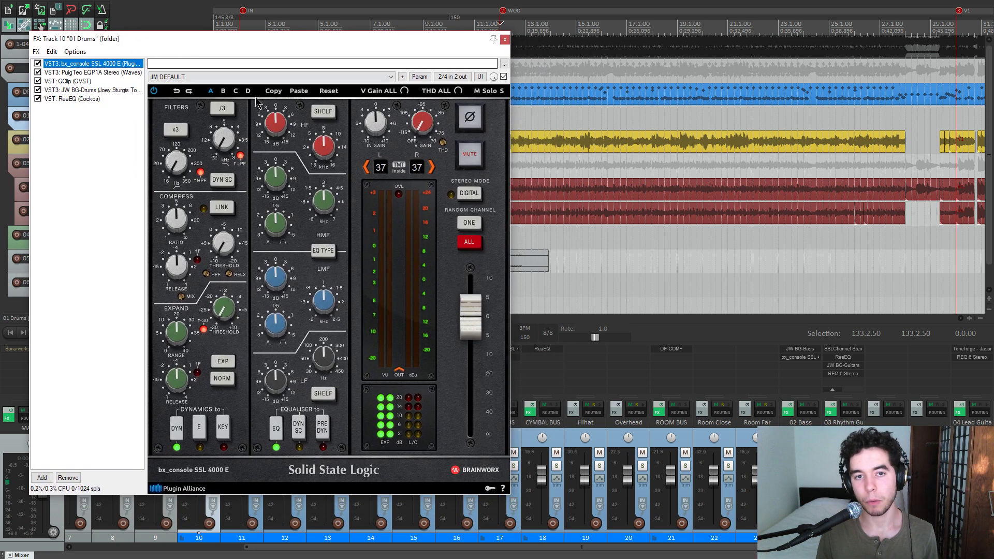
- Examine the bx_console SSL 4000 E settings on the 01 Drums bus, including the THD control
left_click_drag(419, 38, 421, 29)
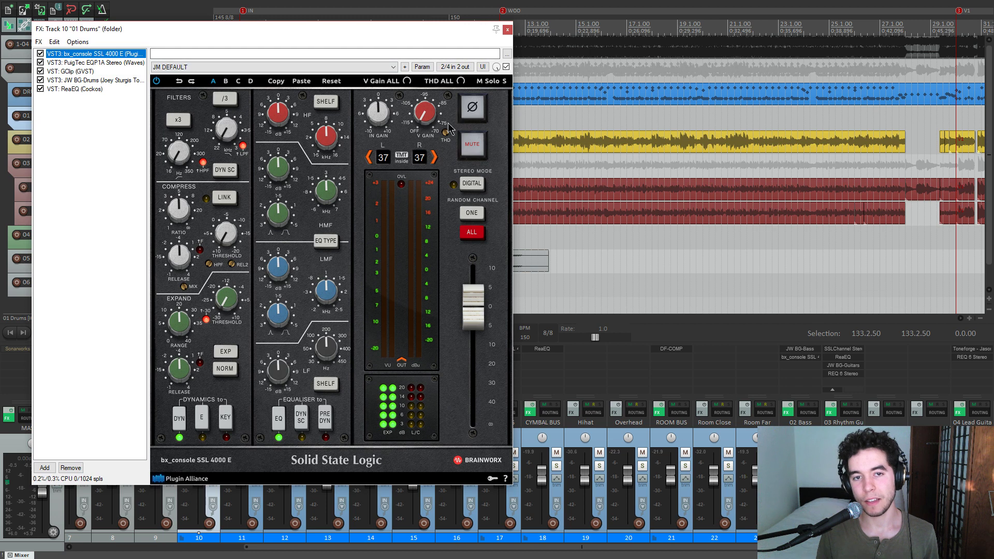
left_click_drag(464, 29, 503, 55)
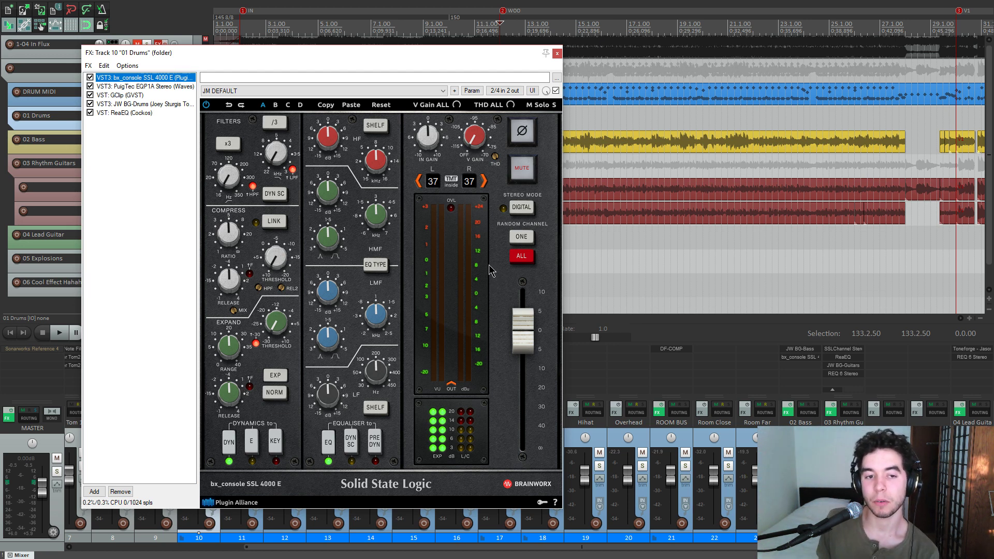
left_click_drag(463, 54, 452, 49)
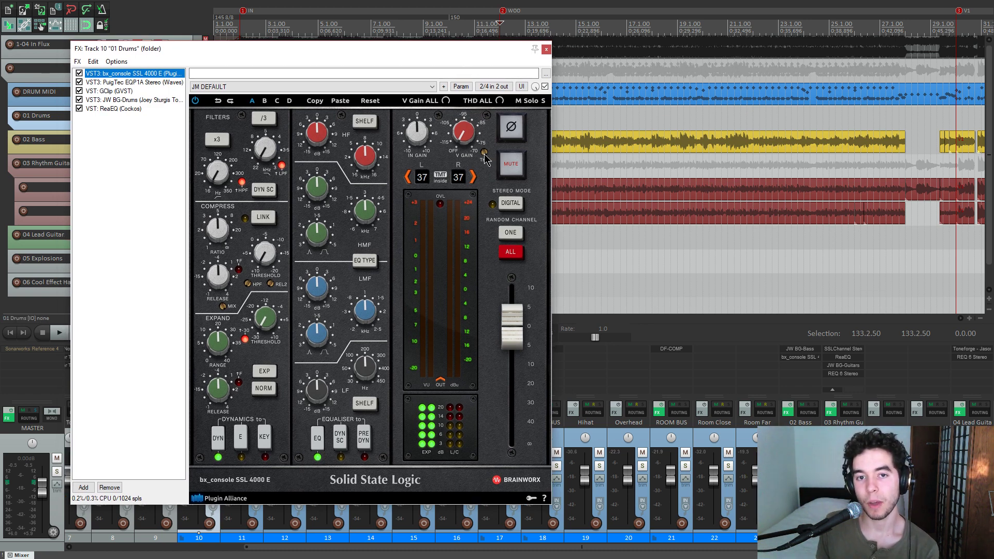
left_click_drag(493, 49, 498, 53)
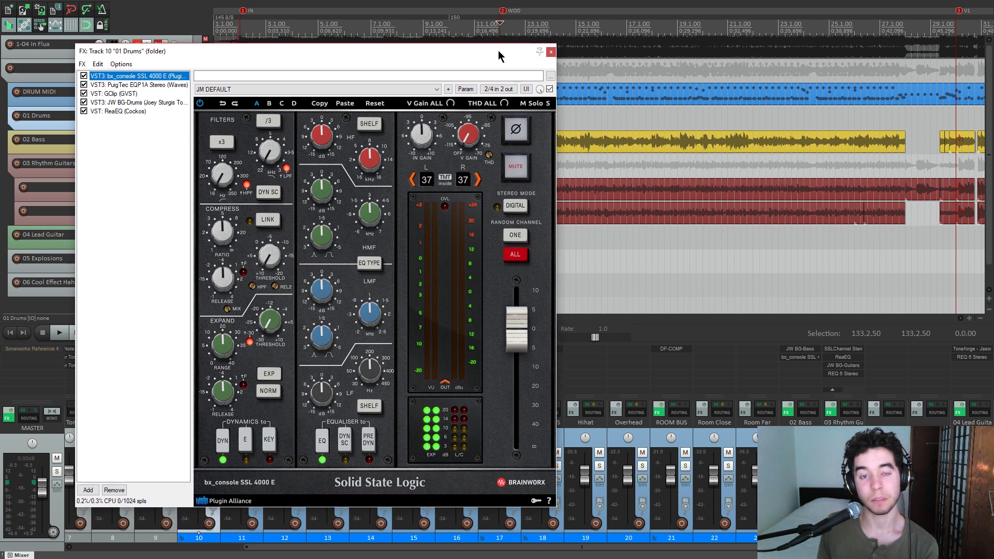
left_click(489, 158)
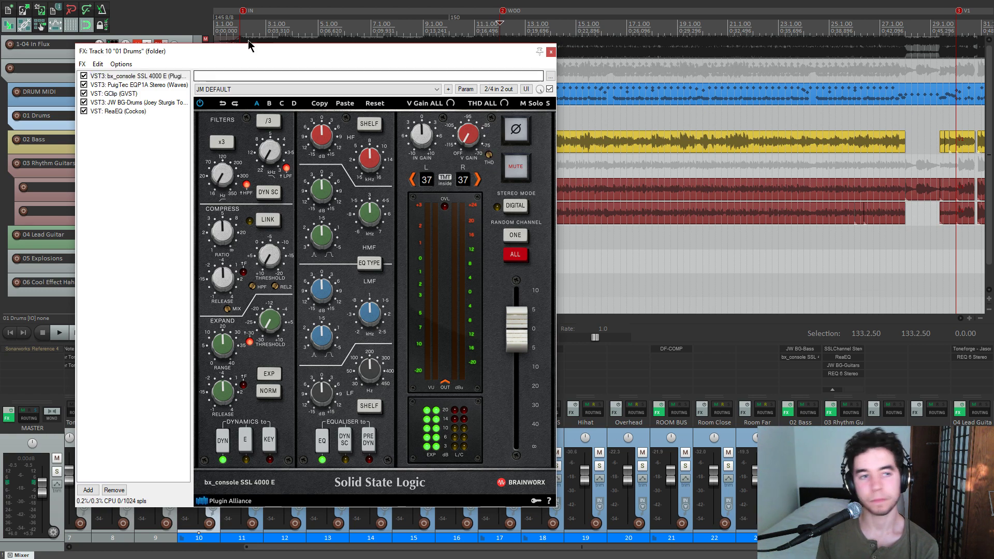
- Show the PuigTec EQP1A settings in the 01 Drums FX chain and solo the 01 Drums bus
left_click_drag(267, 51, 185, 139)
left_click(167, 81)
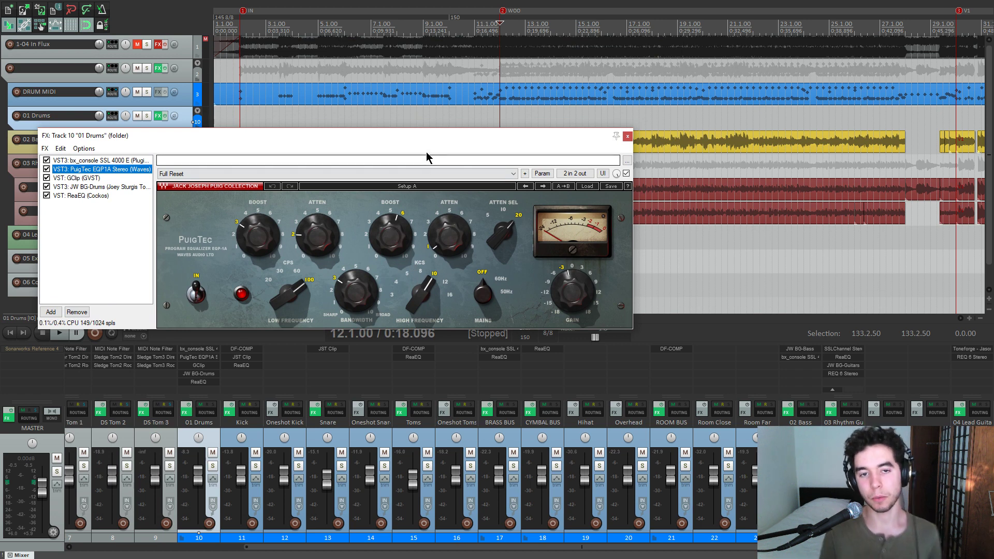
left_click_drag(477, 141, 515, 129)
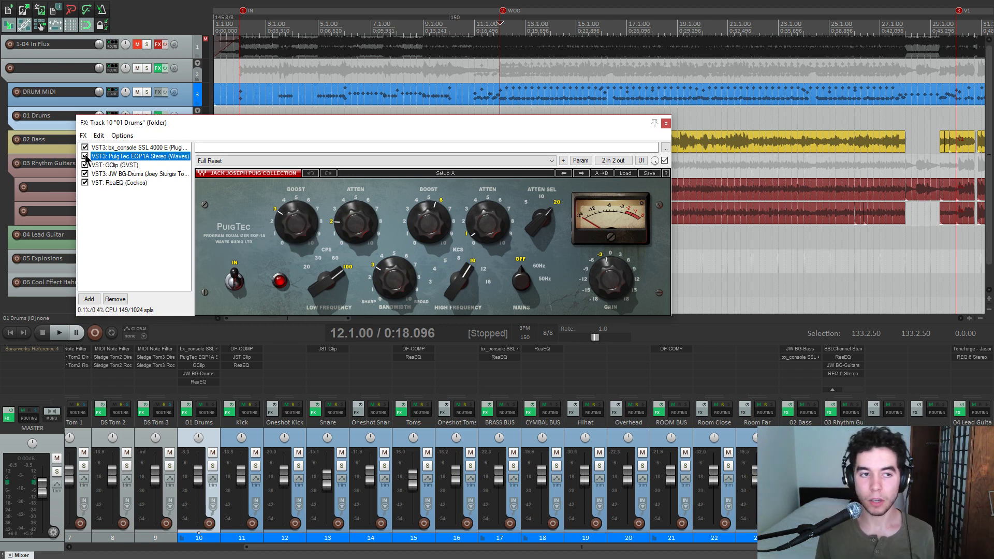
key("space")
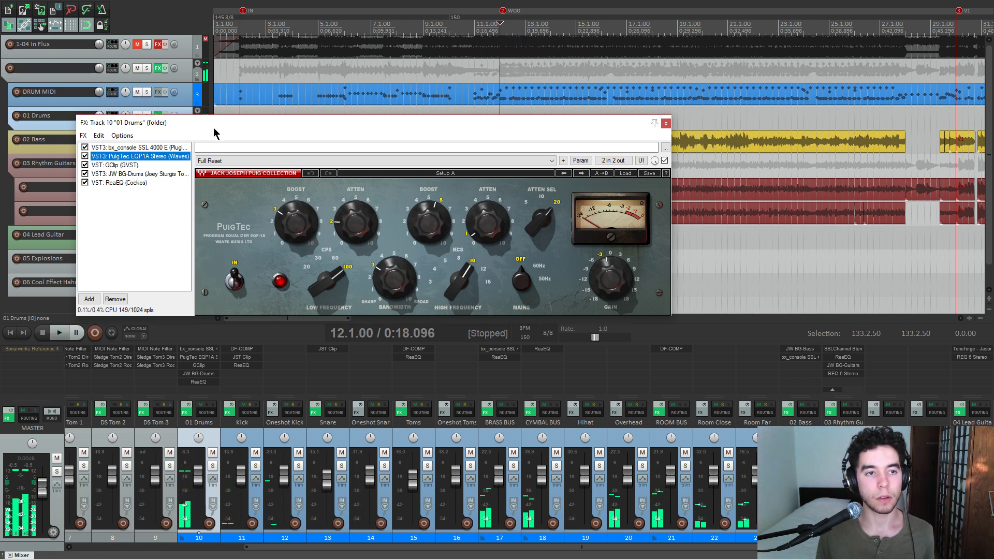
left_click(149, 117)
left_click_drag(367, 156, 377, 138)
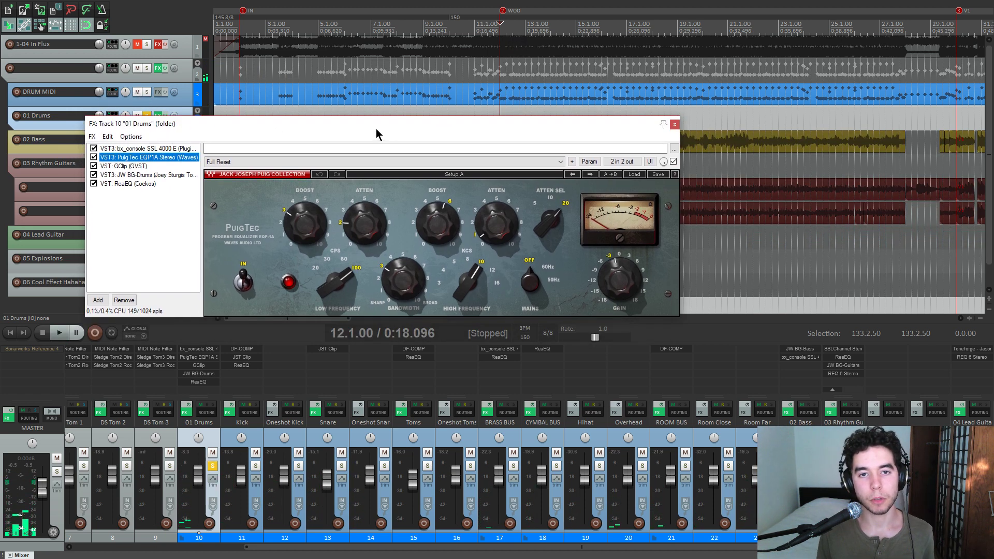
- Compare the soloed drums with the PuigTec EQ switched out and in during playback, leaving it in
left_click(246, 279)
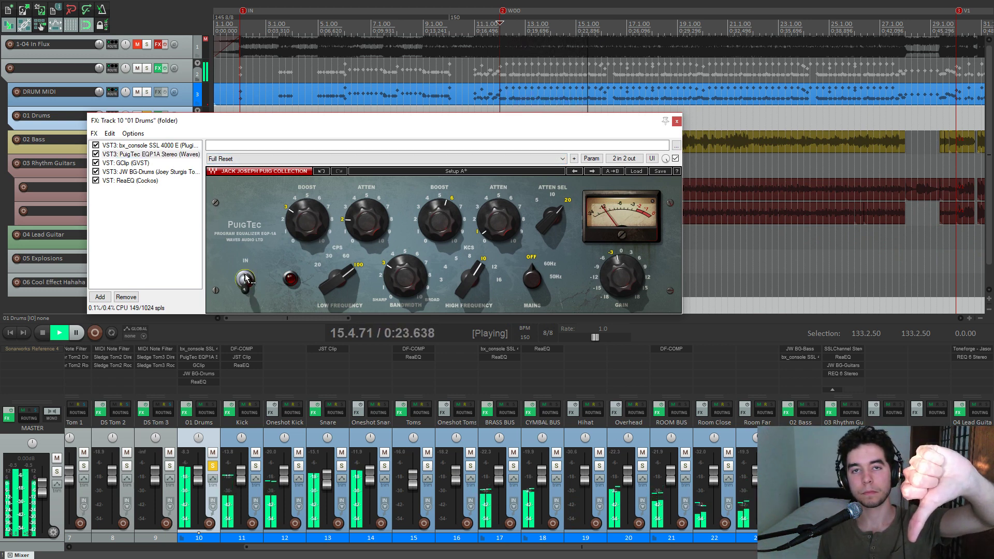
left_click(246, 279)
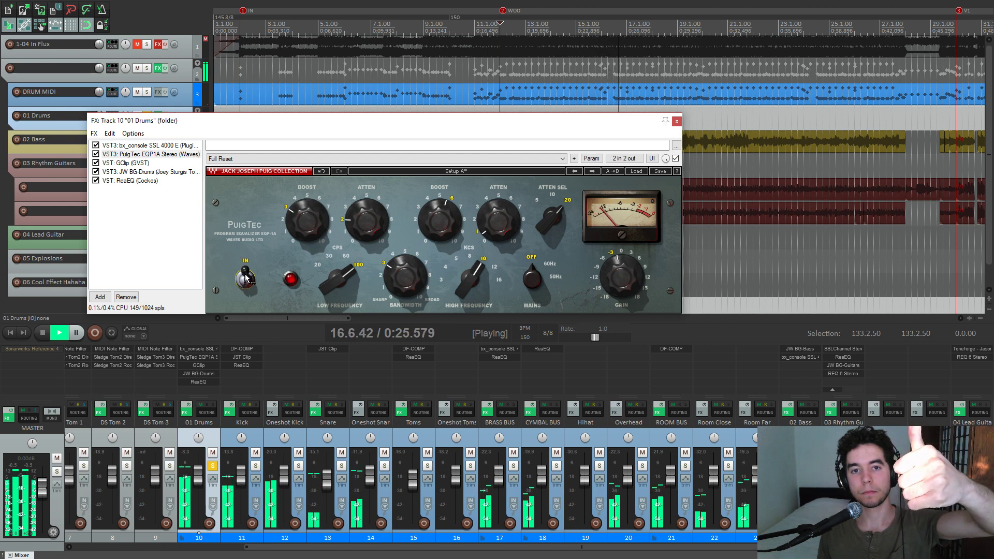
left_click(246, 279)
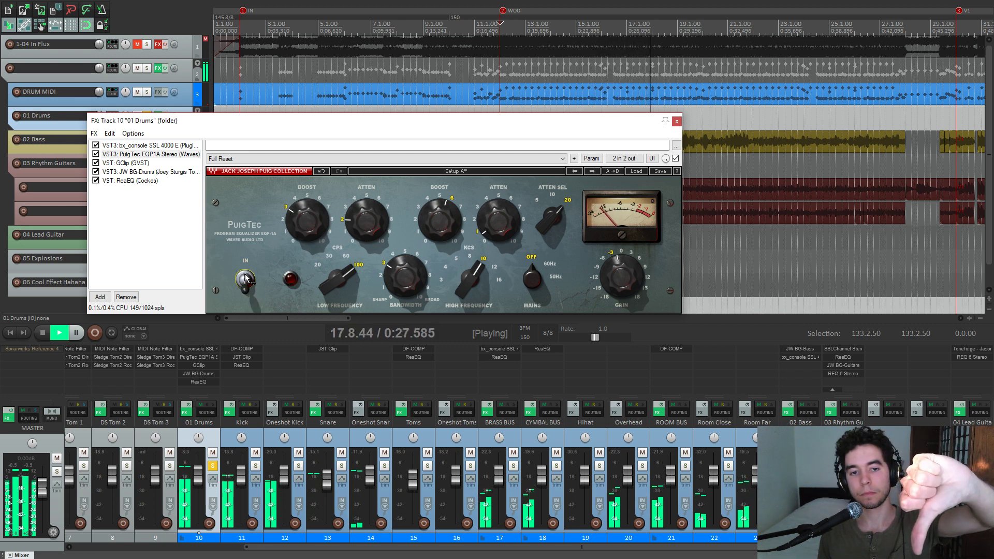
left_click(246, 279)
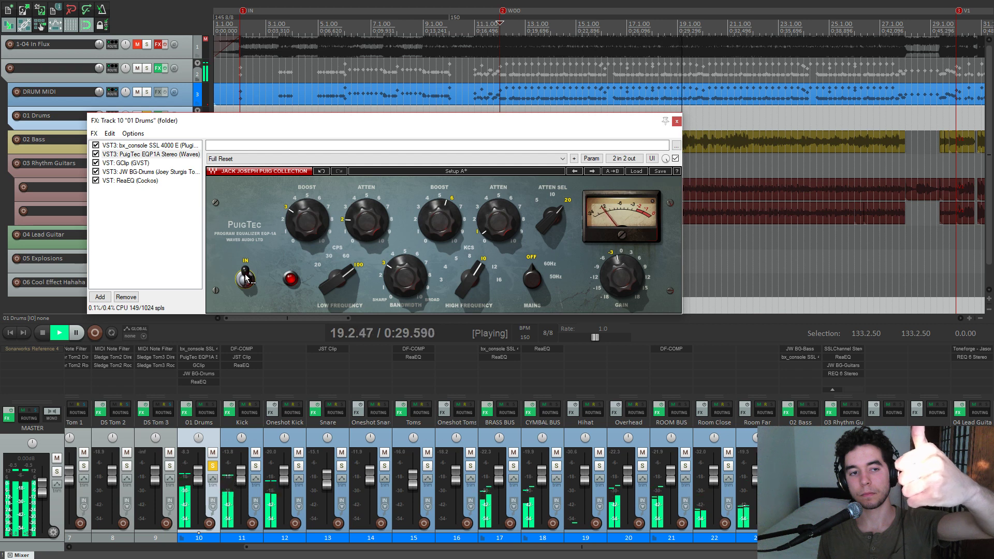
key("space")
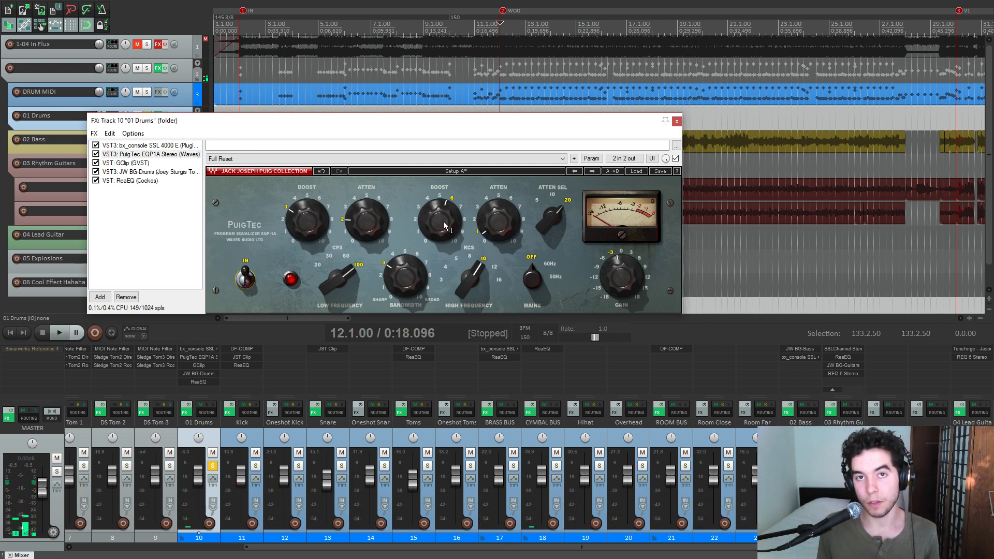
- Show the GClip plugin in the 01 Drums chain and play the drums to examine its clipping waveforms
left_click_drag(270, 124, 408, 129)
left_click(214, 173)
left_click(455, 267)
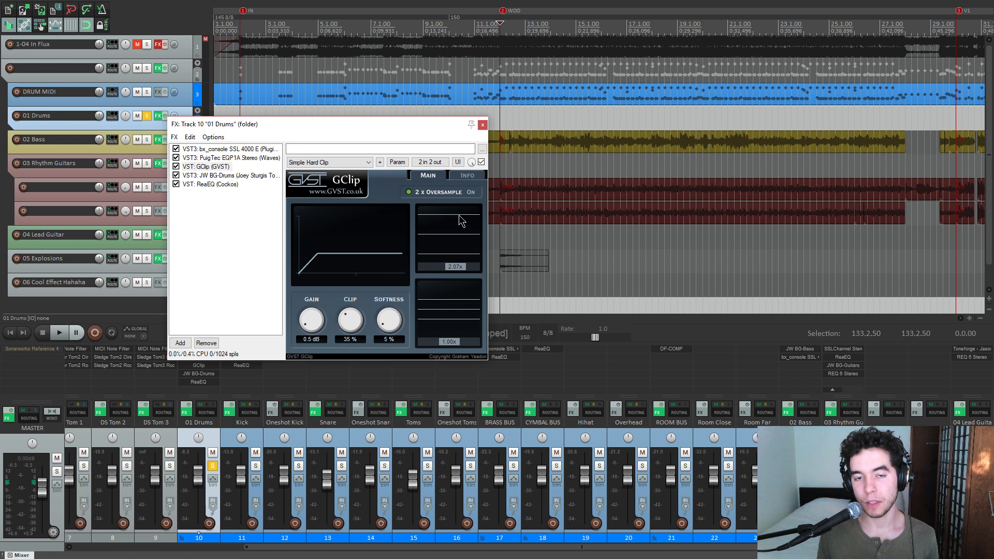
key("space")
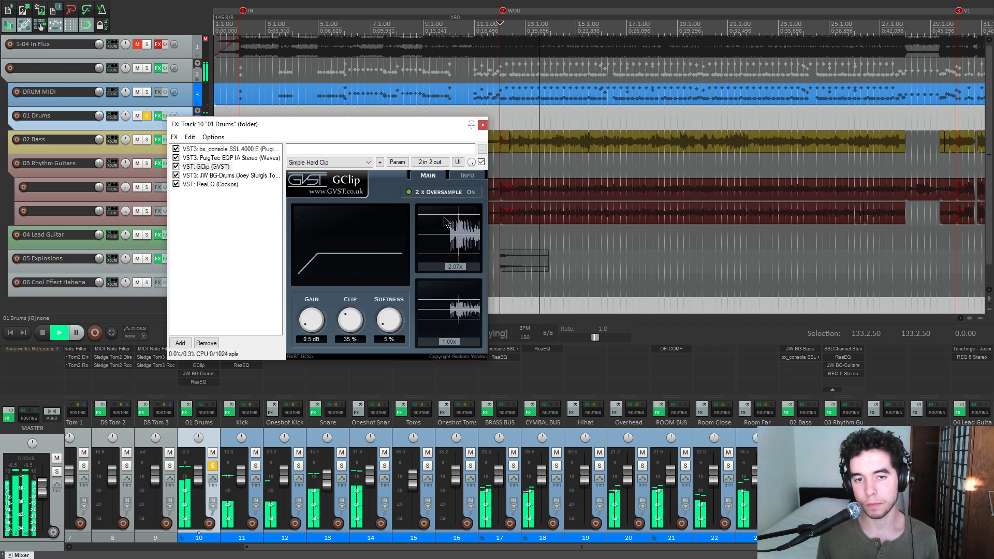
key("space")
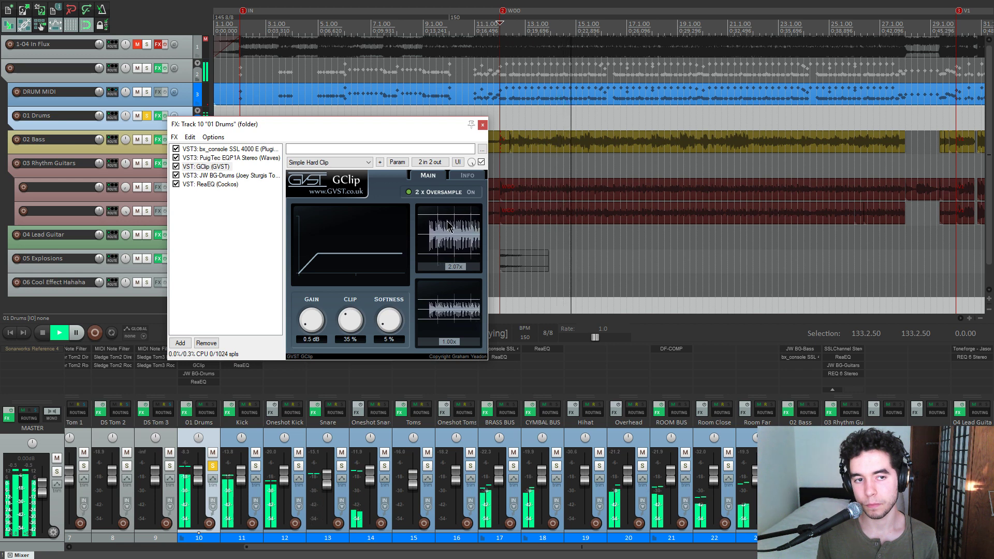
- Show the JW BG-Drums plugin in the 01 Drums chain and examine its meters during playback
left_click(233, 176)
left_click_drag(344, 134, 393, 83)
key("space")
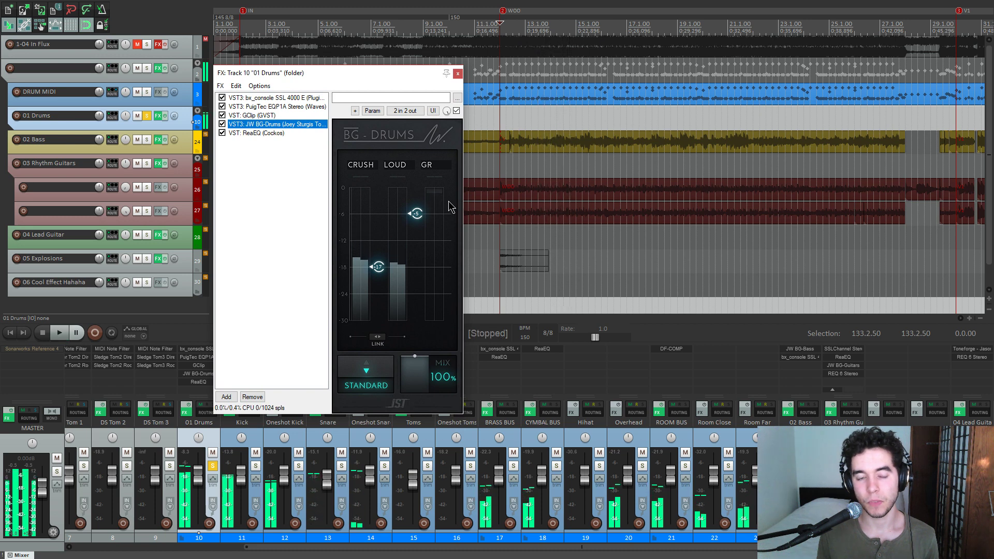
key("space")
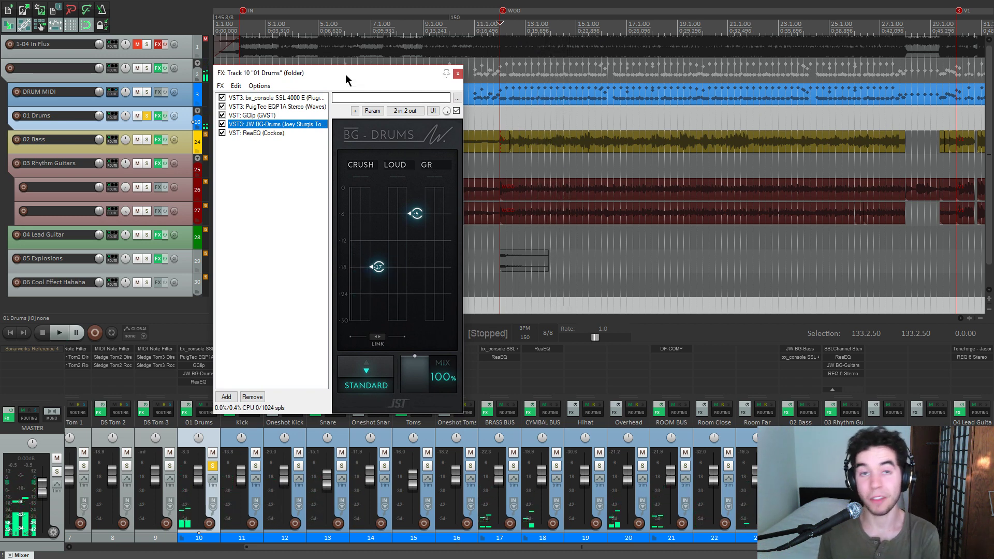
- Bypass GClip, play the drums to examine the gain reduction in BG-Drums, and re-enable GClip
left_click_drag(353, 80, 361, 80)
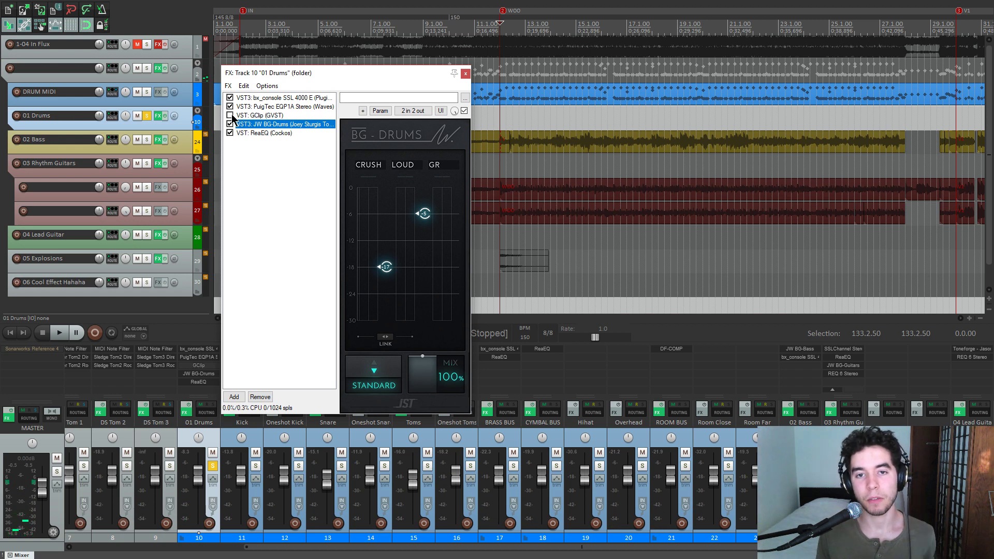
key("space")
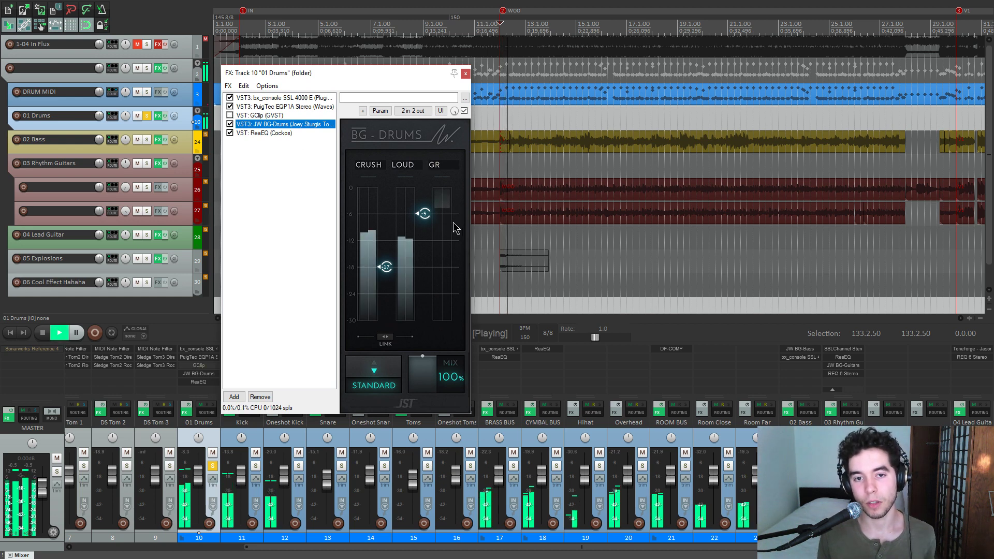
key("space")
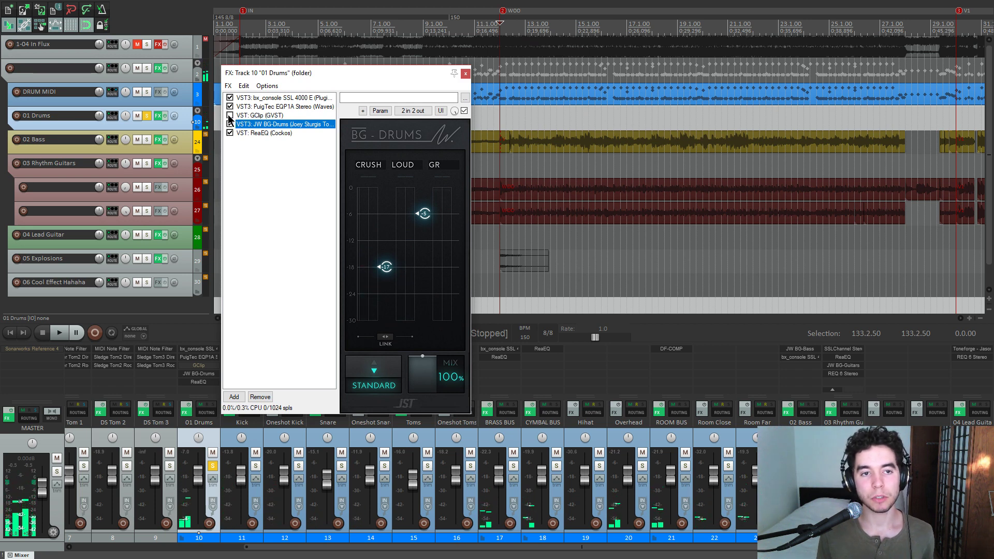
mouse_move(310, 75)
left_mouse_down()
mouse_move(329, 73)
mouse_move(302, 70)
left_mouse_up()
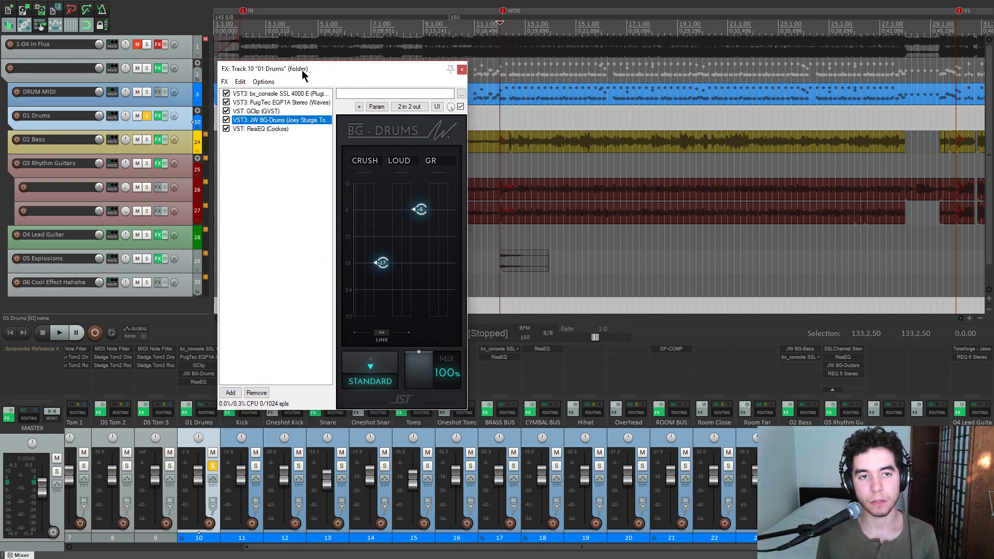
- Examine the ReaEQ high-pass band at the end of the 01 Drums chain and close the FX window
left_click(265, 128)
left_click_drag(391, 73, 364, 90)
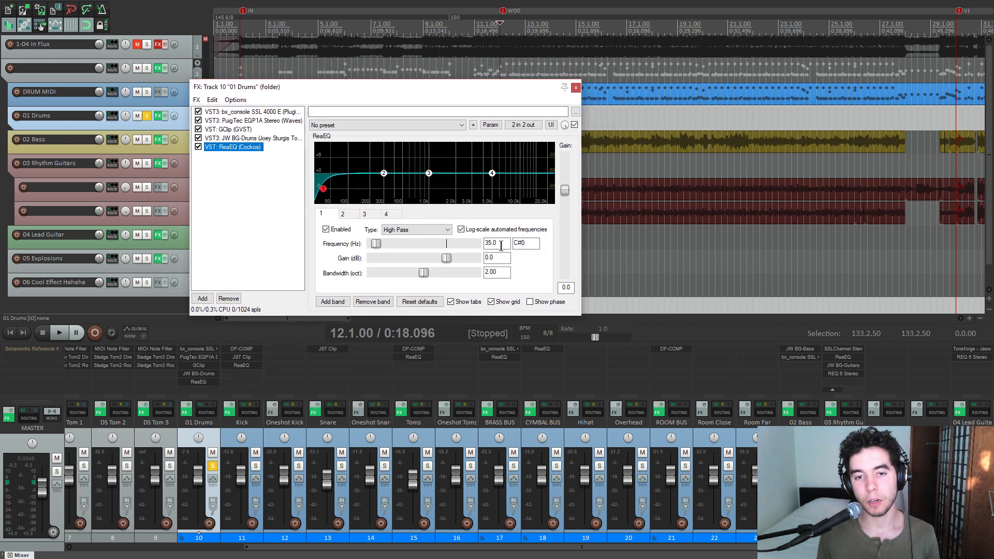
left_click_drag(315, 87, 337, 116)
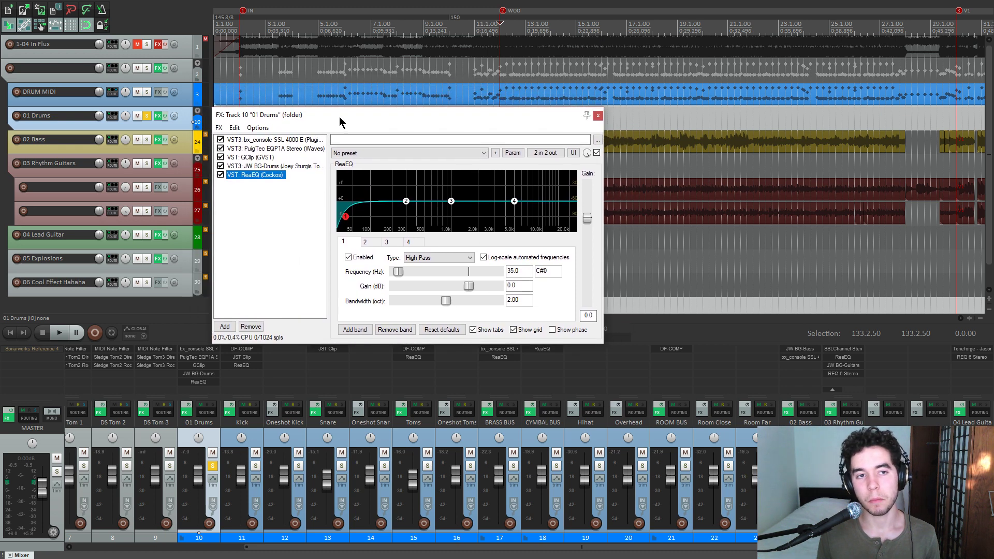
left_click(598, 115)
- Move the solo from 01 Drums to the Oneshot Kick track, listen to it, and clear the solo
left_click(299, 466)
left_click(213, 467)
key("space")
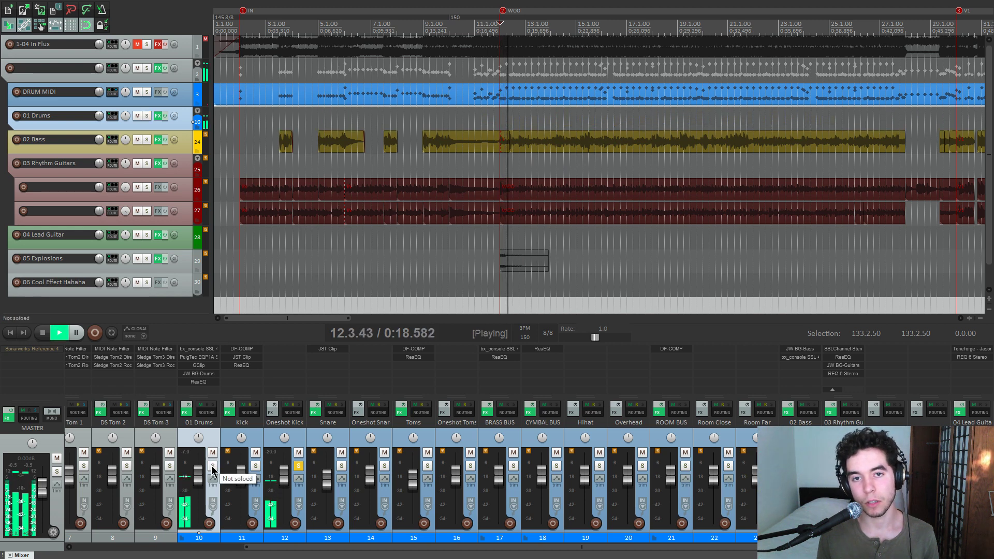
left_click(299, 466)
key("space")
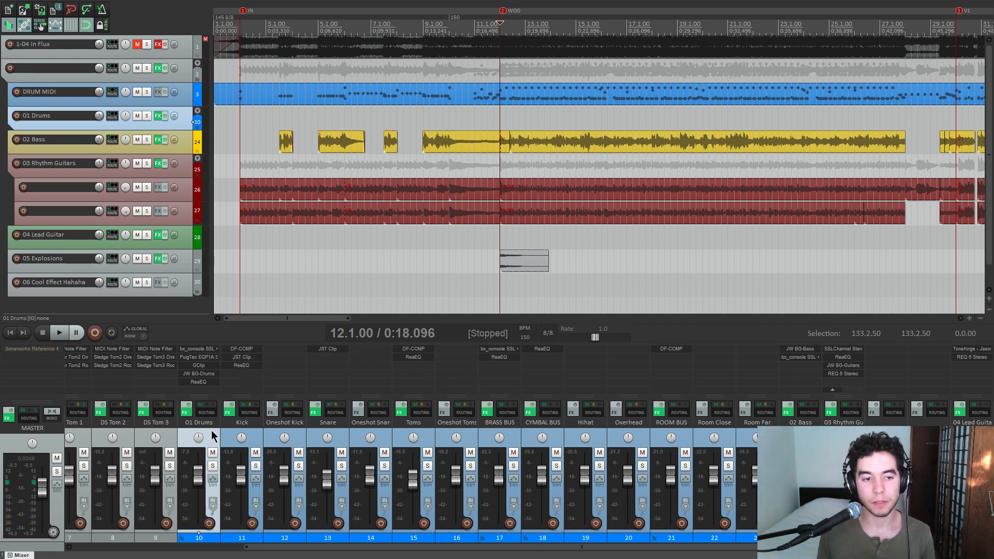
- Solo the 01 Drums bus, play a short passage, and unsolo it
left_click(212, 467)
key("space")
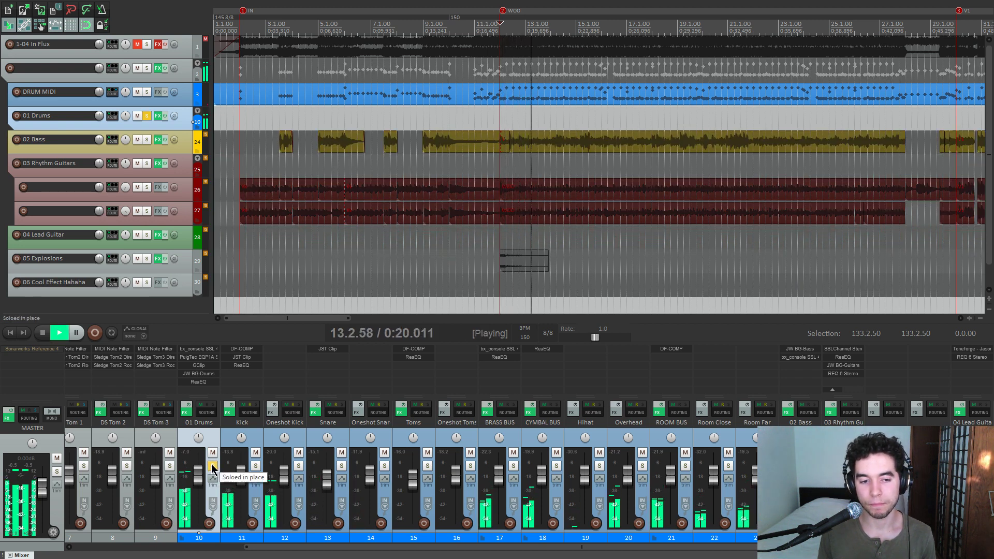
key("space")
left_click(212, 467)
- Select the tracks from DS Kick to DS Tom 3, solo them together for a short listen, and unsolo them
scroll(249, 430, "left", 3)
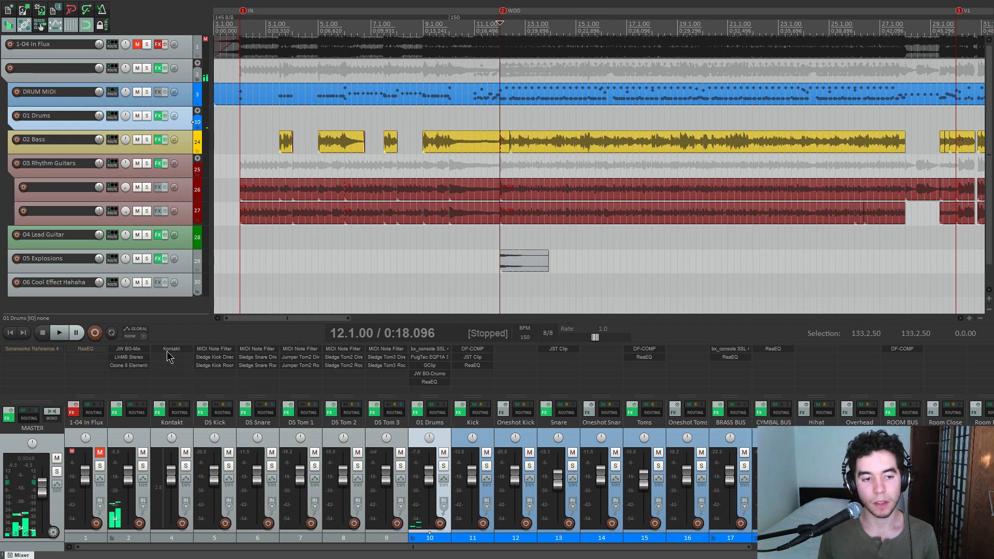
left_click(231, 434)
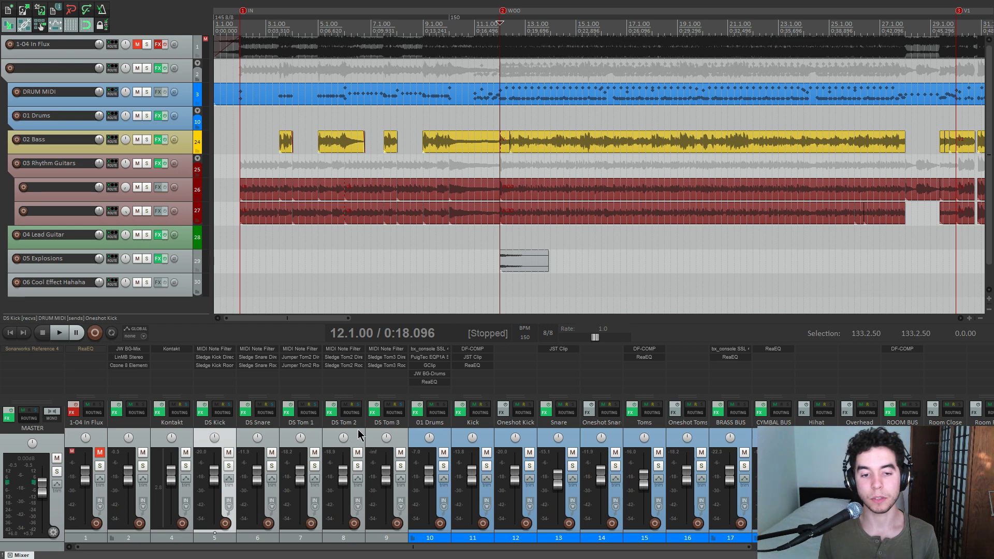
left_click(397, 431, "shift")
left_click(400, 466)
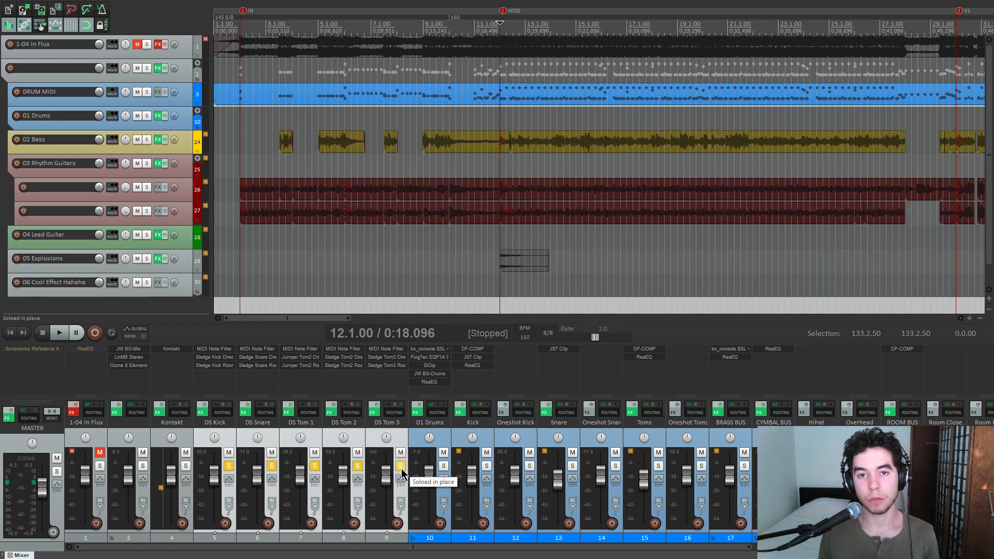
key("space")
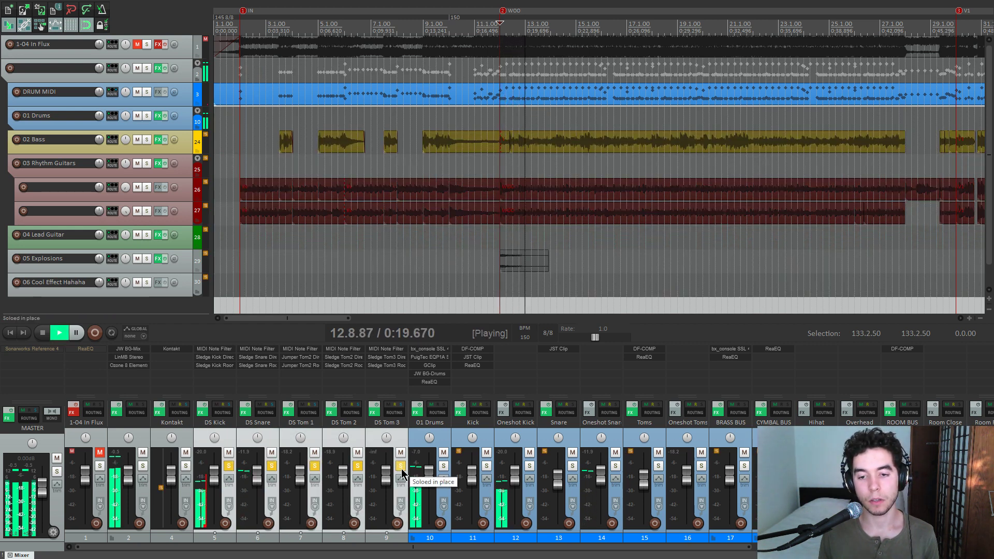
left_click(401, 466)
key("space")
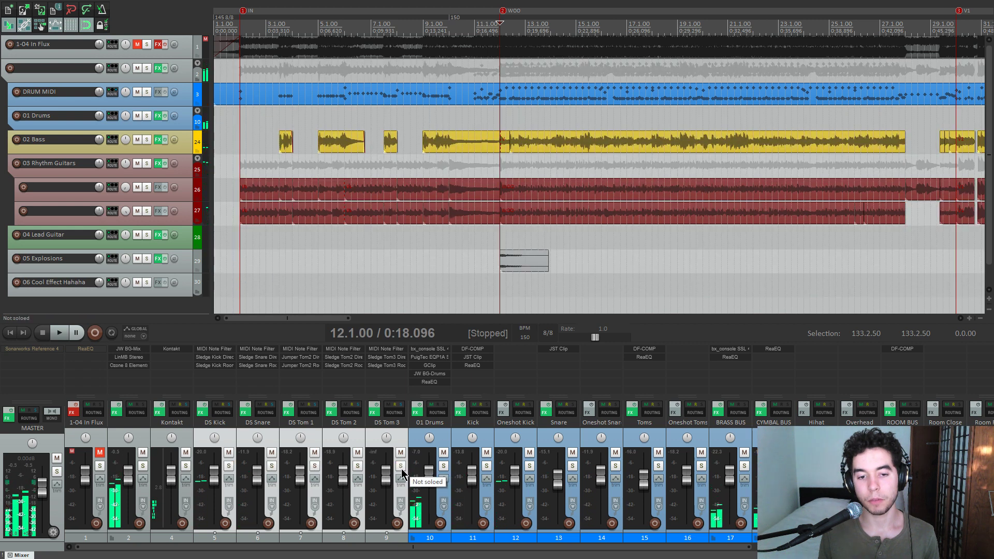
- Listen to the full 01 Drums bus in solo once more and clear its solo
left_click(444, 466)
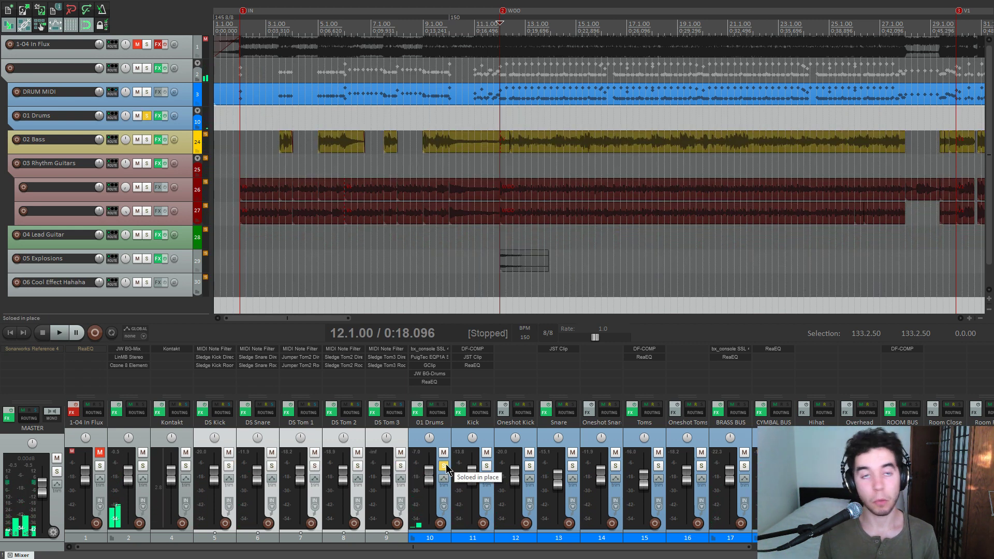
key("space")
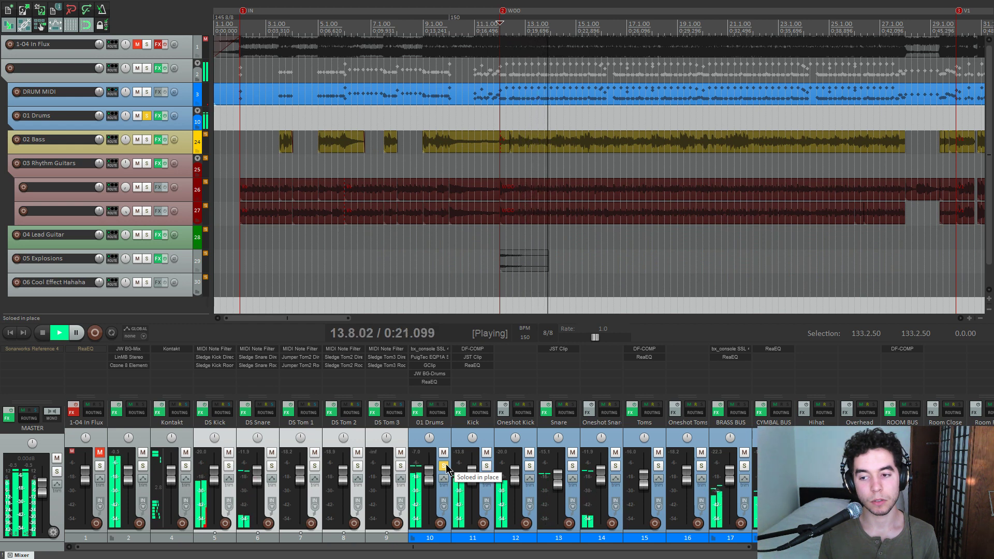
key("space")
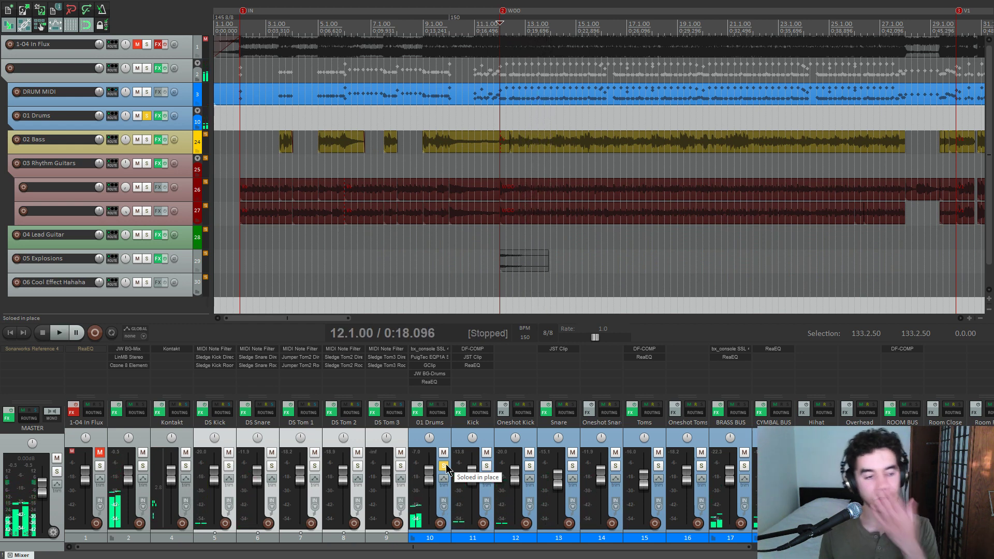
left_click(446, 467)
- Select the 02 Bass track, solo it, and bring its items across the song into view
scroll(444, 424, "right", 5)
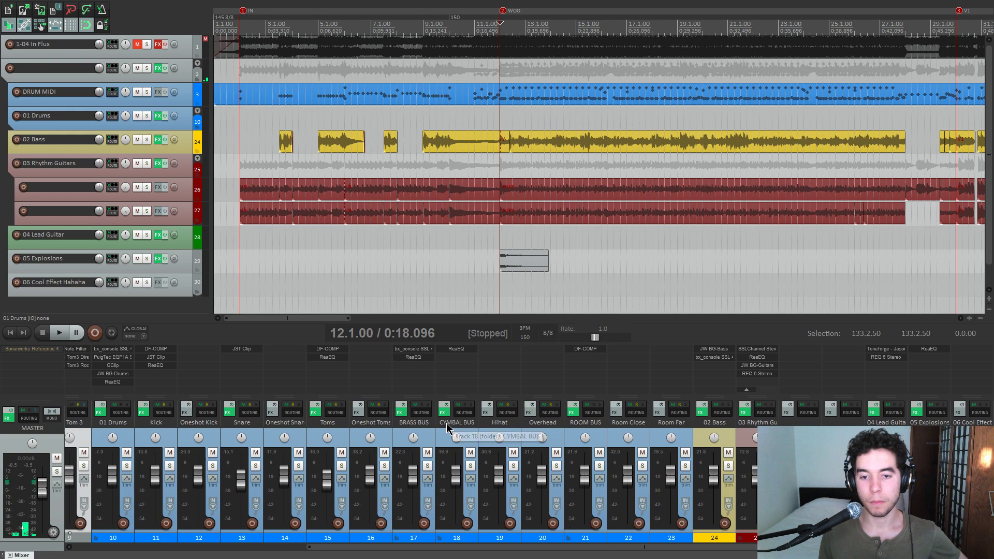
left_click(725, 441)
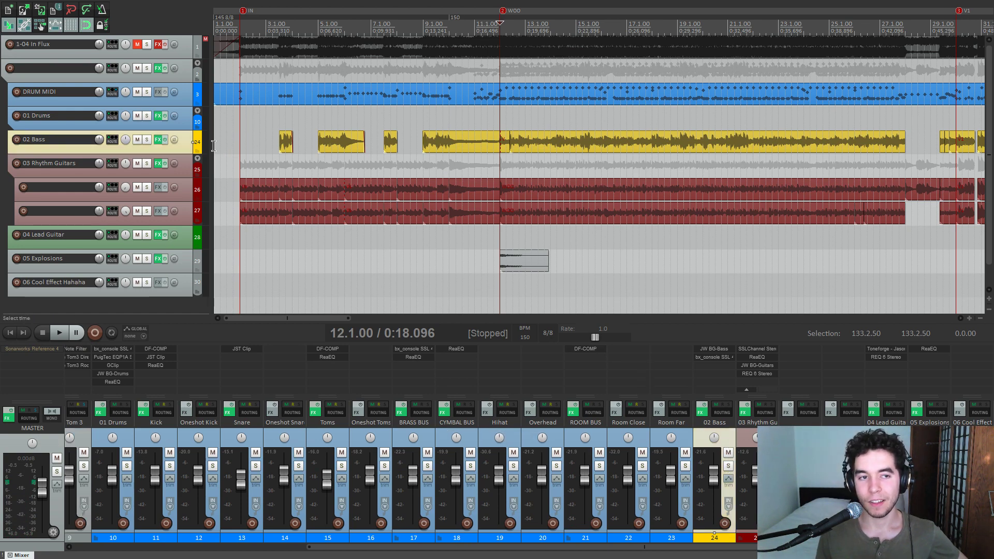
left_click(147, 140)
scroll(597, 159, "down", 5)
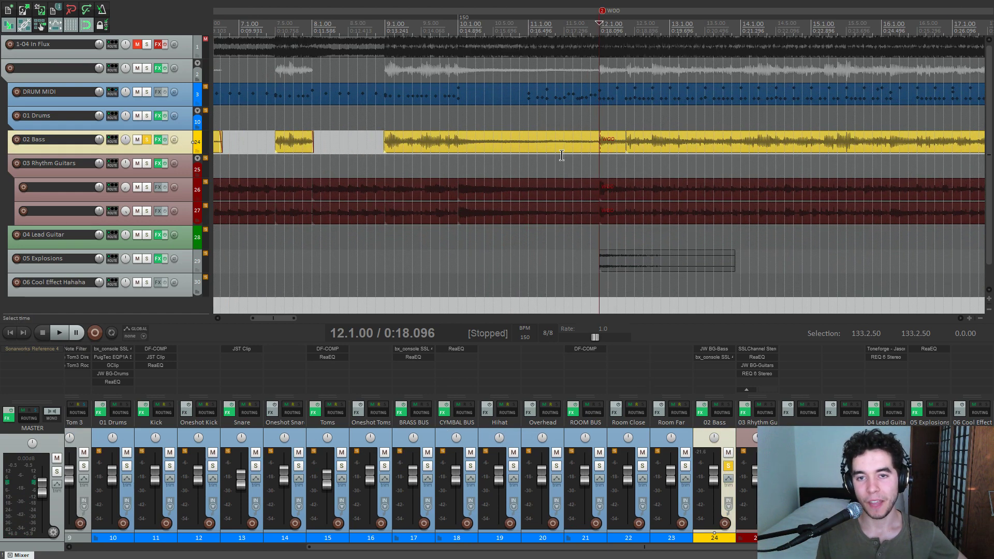
scroll(703, 160, "down", 2)
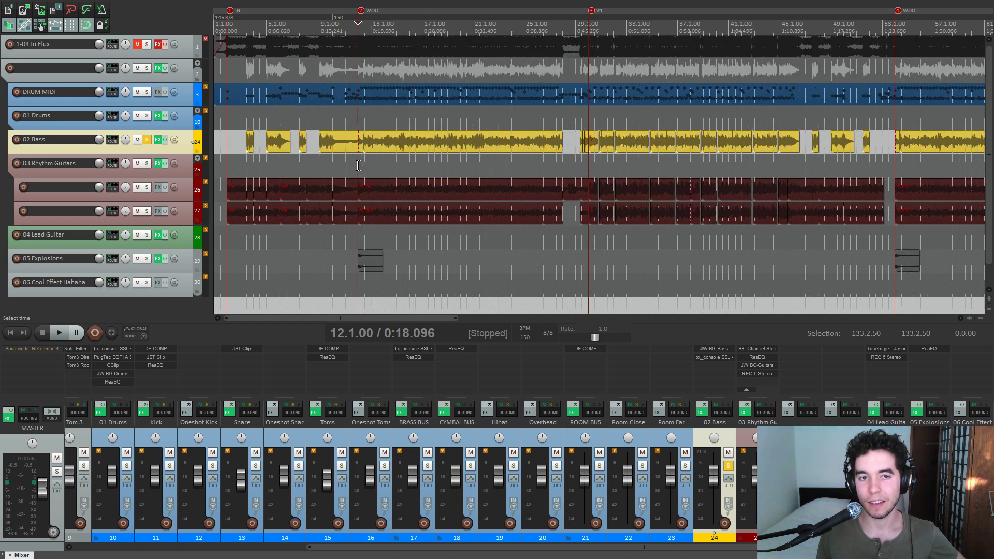
- Bypass all effects on the 02 Bass track, play a short passage of the raw bass, and re-enable the effects
scroll(358, 165, "up", 10)
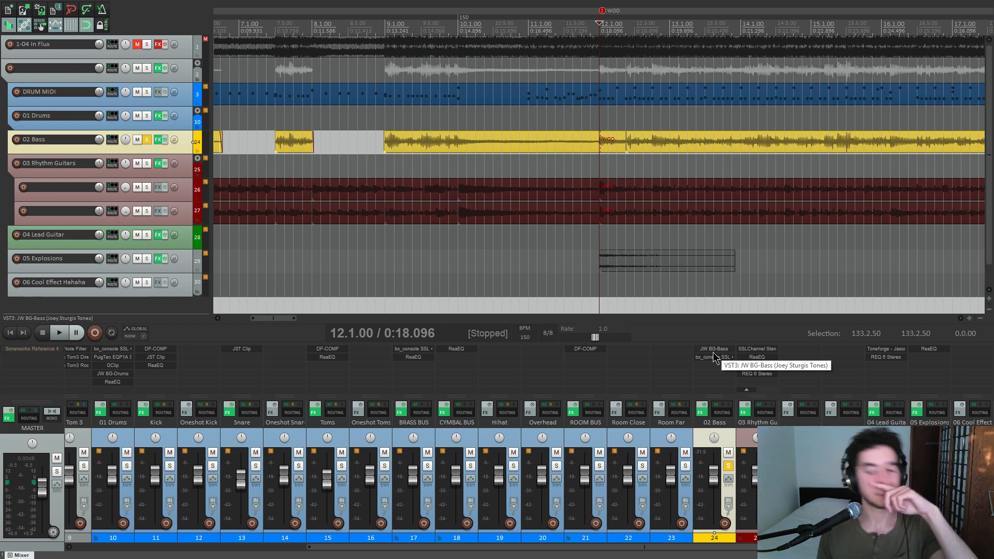
left_click(703, 411)
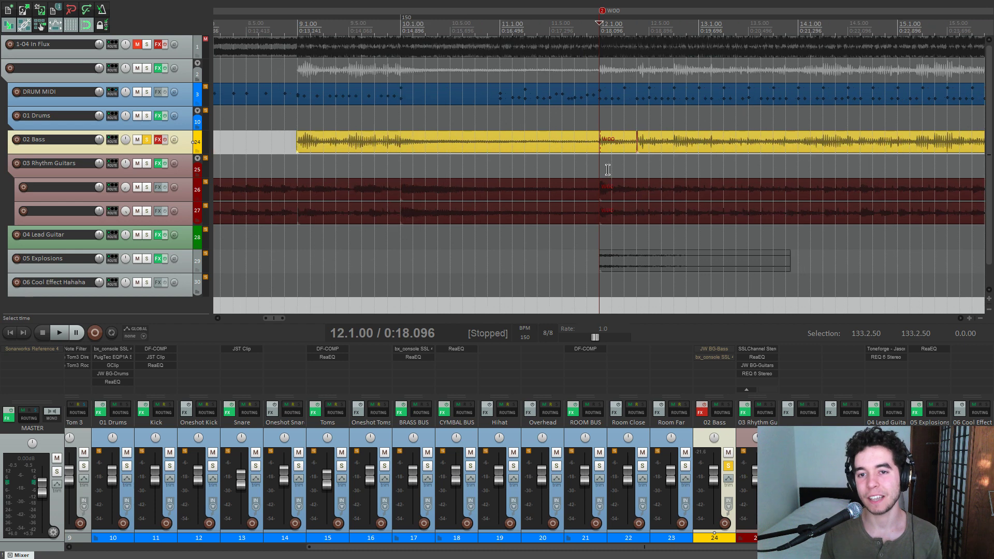
key("space")
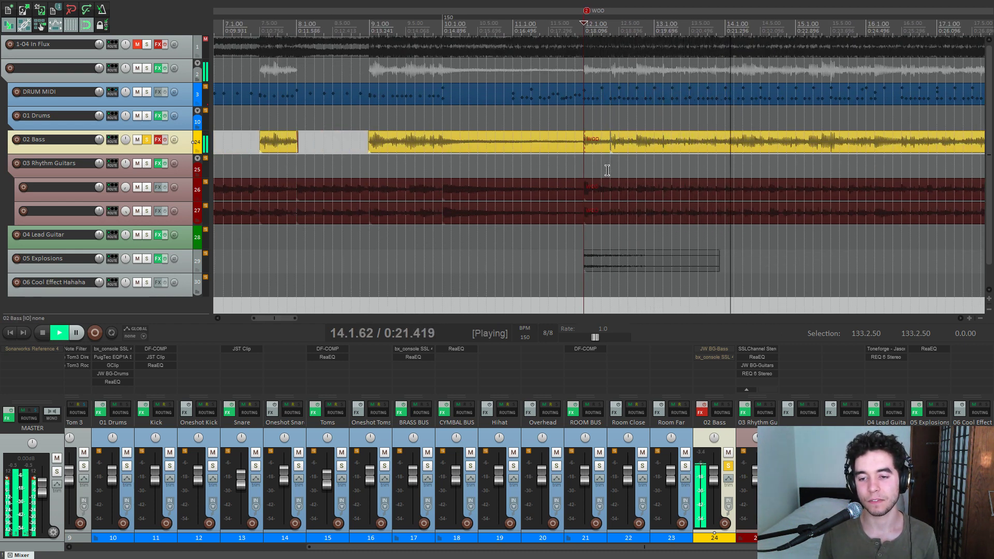
key("space")
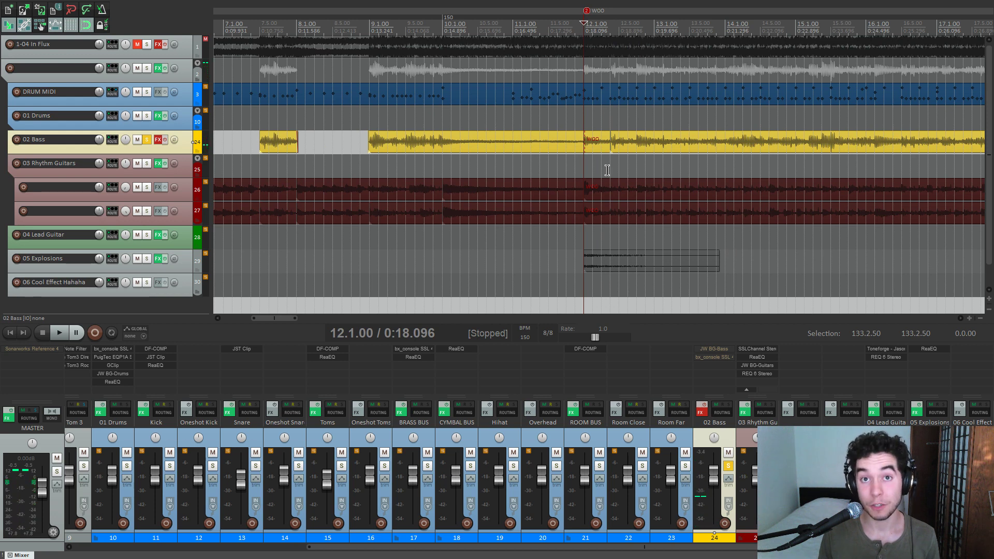
left_click(702, 405)
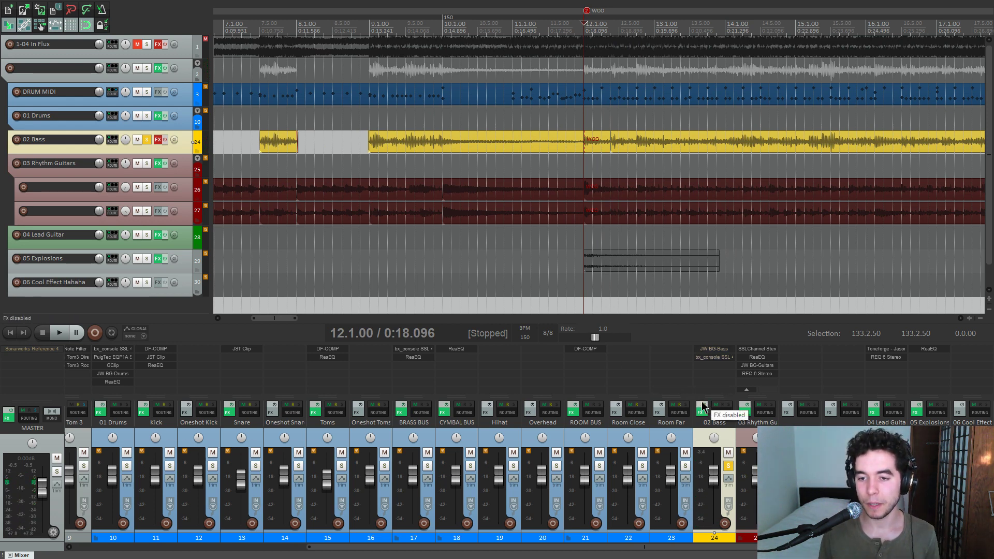
- Bypass bx_console SSL 4000 E on 02 Bass, open JW BG-Bass, and audition the bass in BTM mode
left_click(717, 355)
left_click_drag(86, 41, 320, 75)
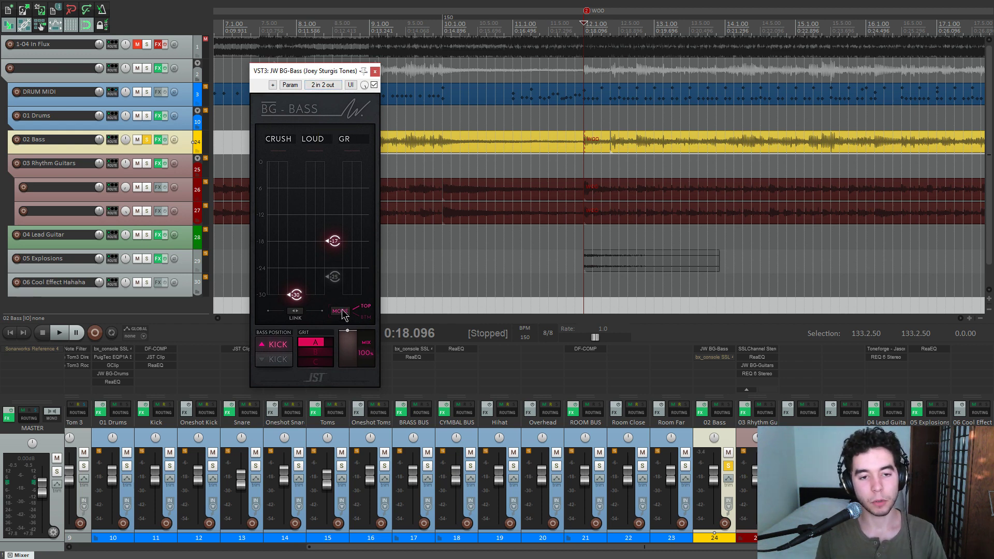
left_click_drag(316, 72, 297, 74)
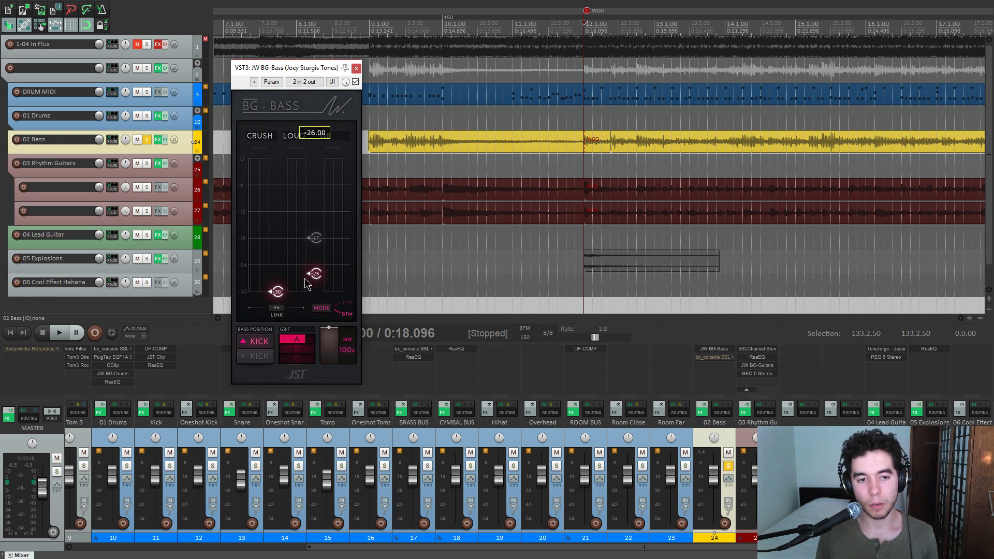
key("space")
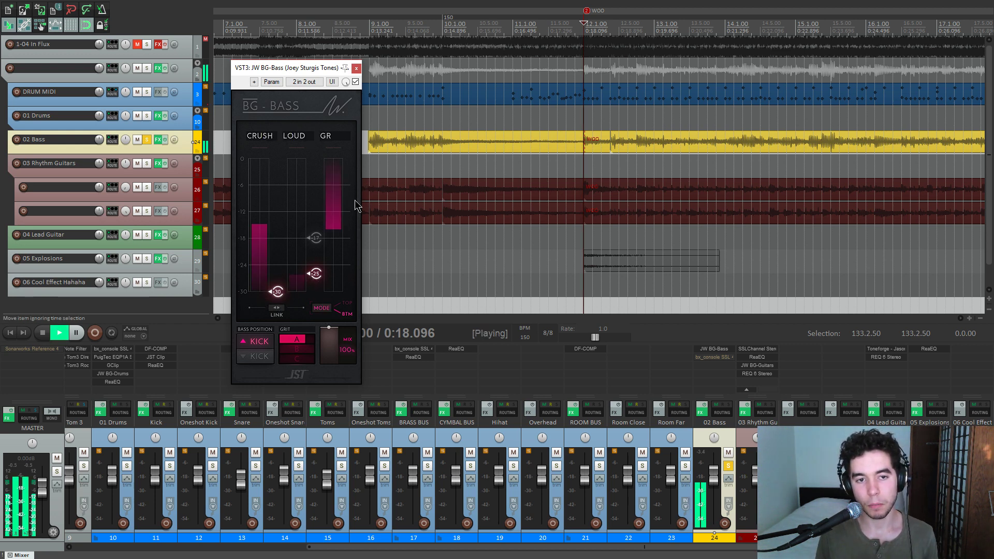
key("space")
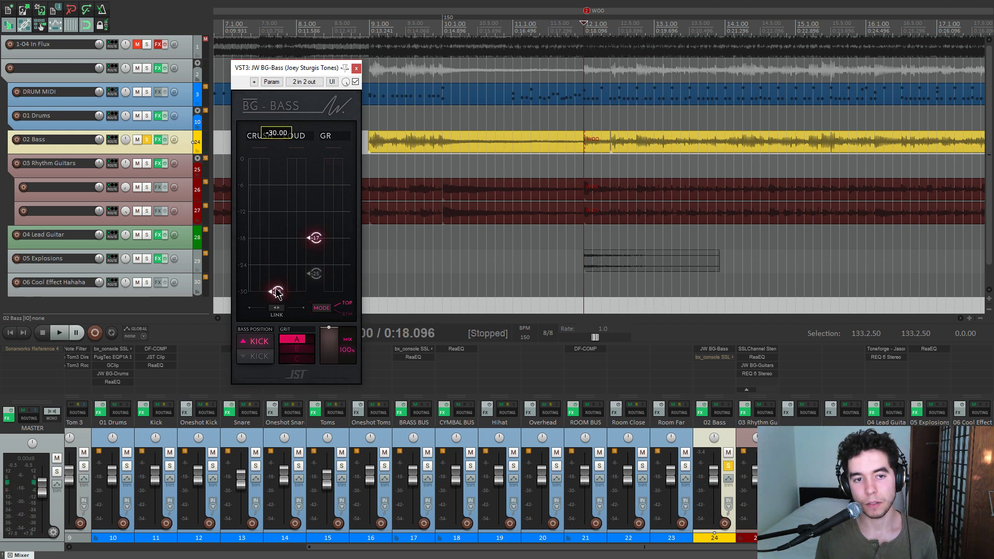
- Audition the bass with JW BG-Bass in TOP mode and compare the grit settings, ending on A
key("space")
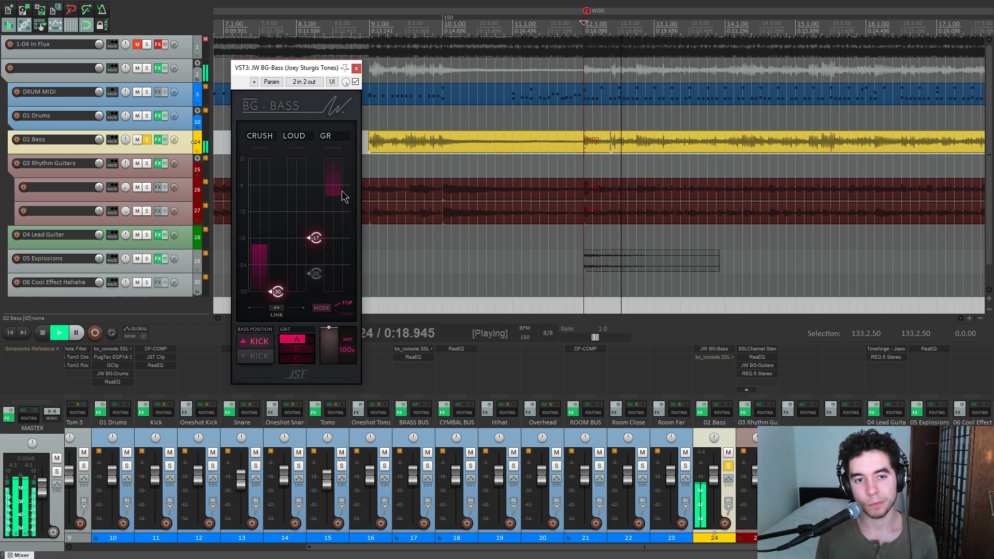
key("space")
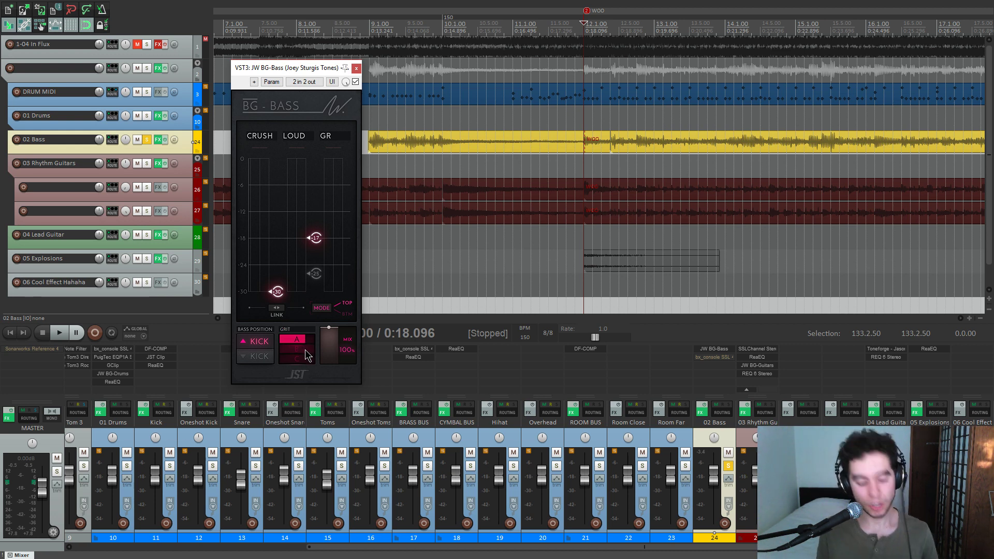
key("space")
mouse_move(305, 350)
left_mouse_down()
mouse_move(302, 365)
mouse_move(307, 340)
left_mouse_up()
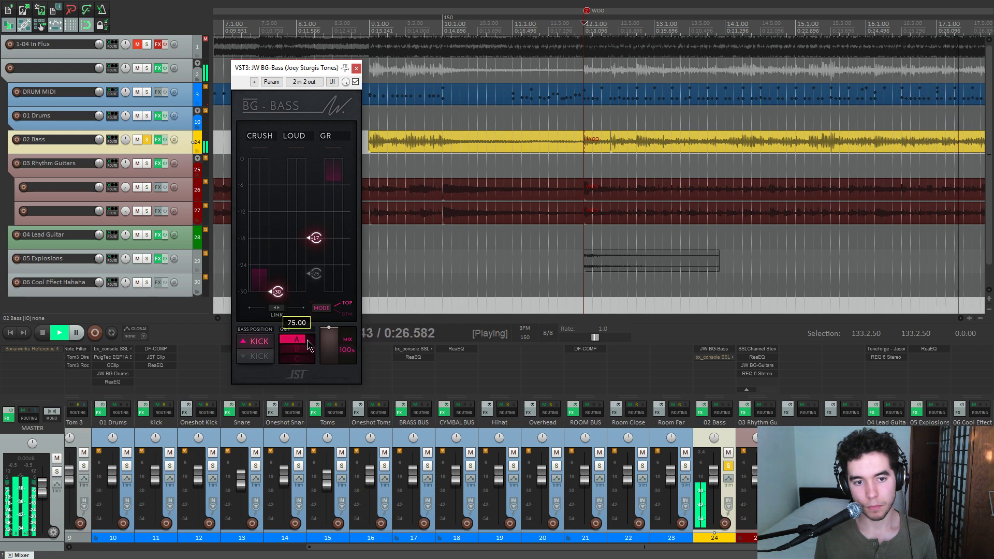
key("space")
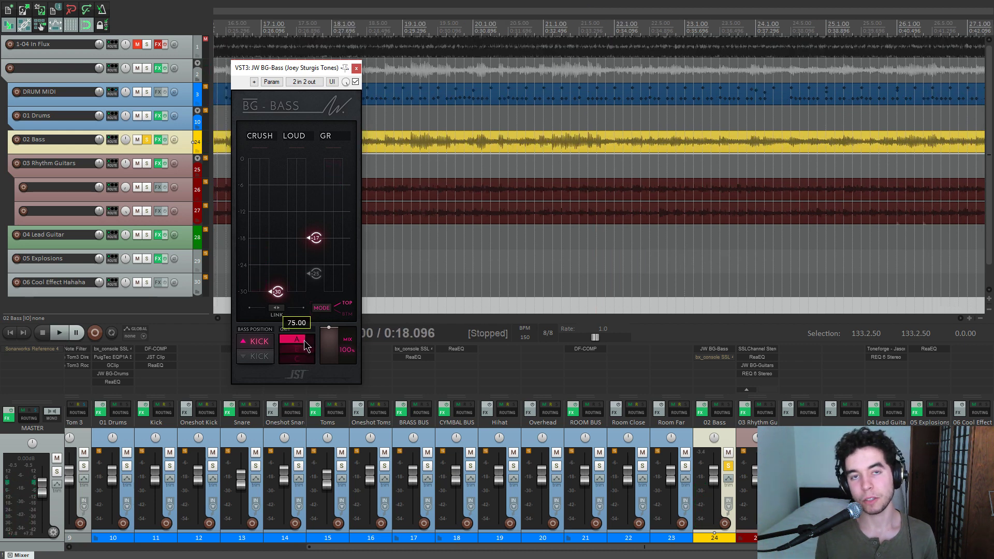
- Compare the bass with JW BG-Bass bypassed and active during playback, leave it active, and close the plugin
left_click_drag(322, 72, 319, 71)
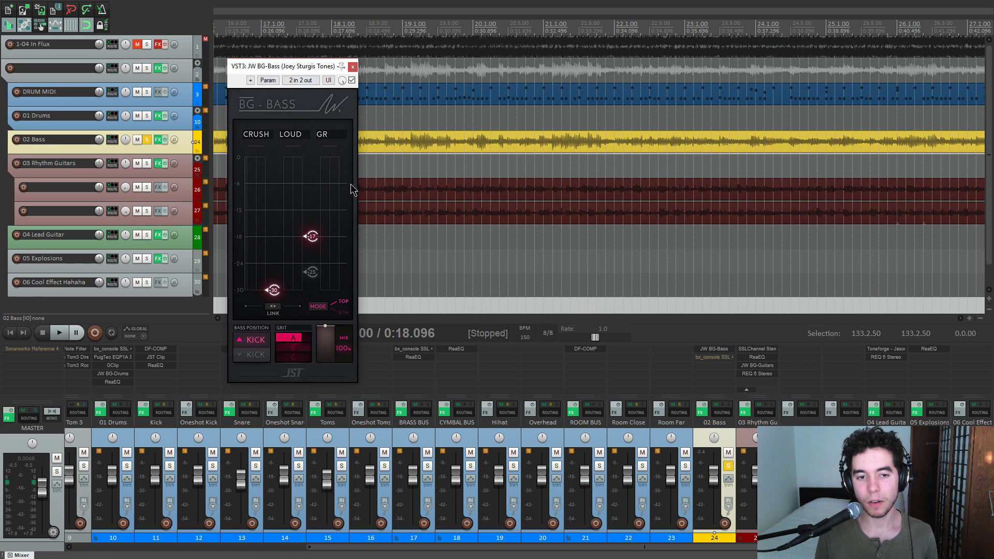
left_click(352, 81)
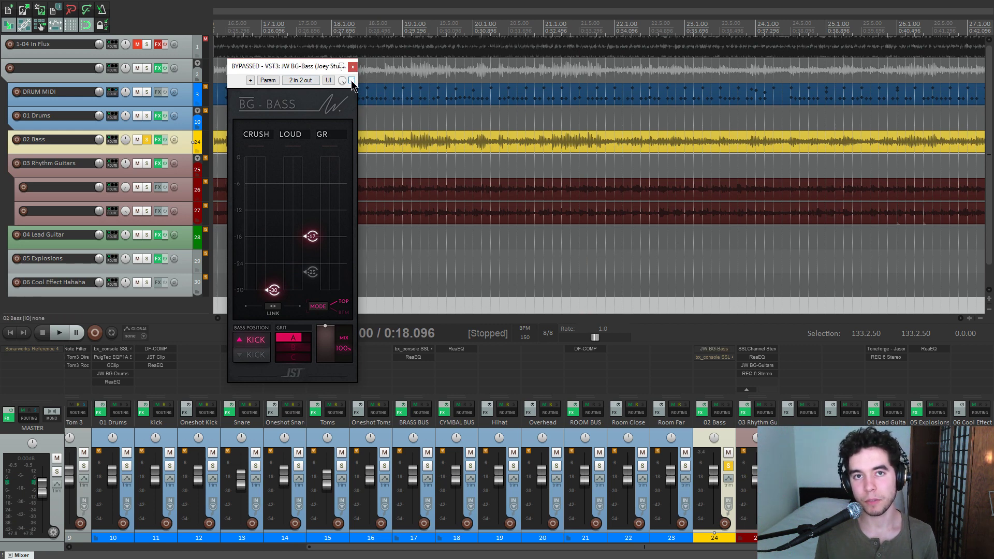
key("space")
left_click(352, 81)
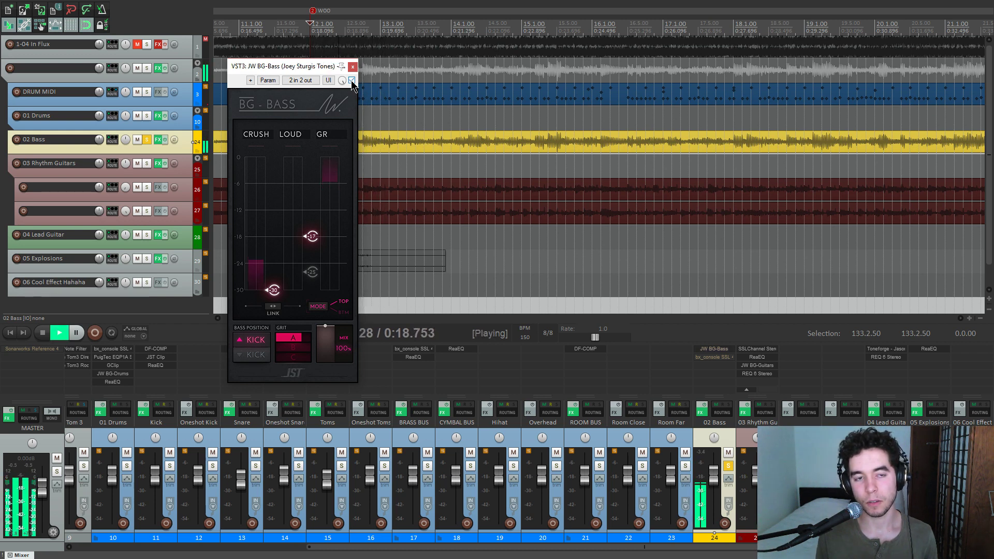
key("space")
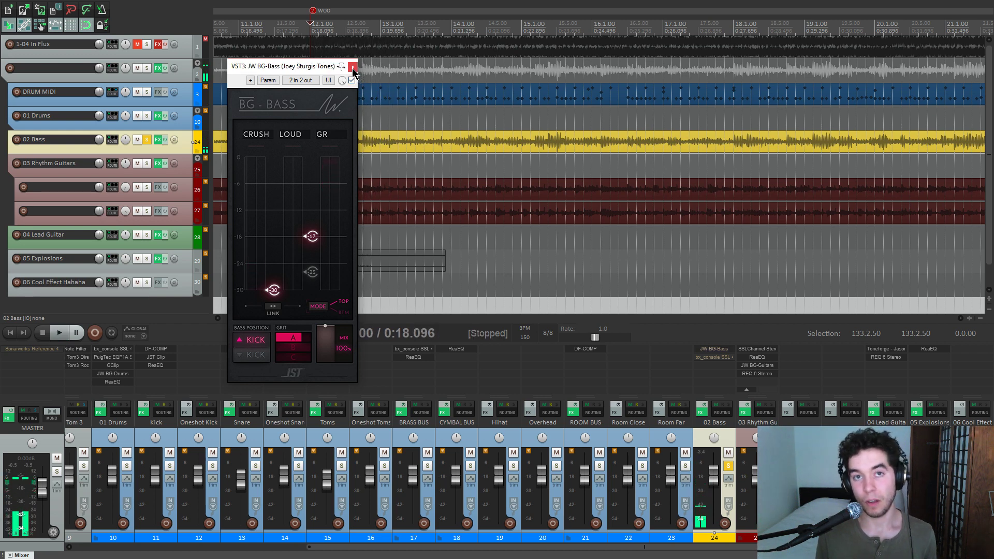
mouse_move(325, 74)
left_mouse_down()
mouse_move(351, 92)
mouse_move(341, 79)
left_mouse_up()
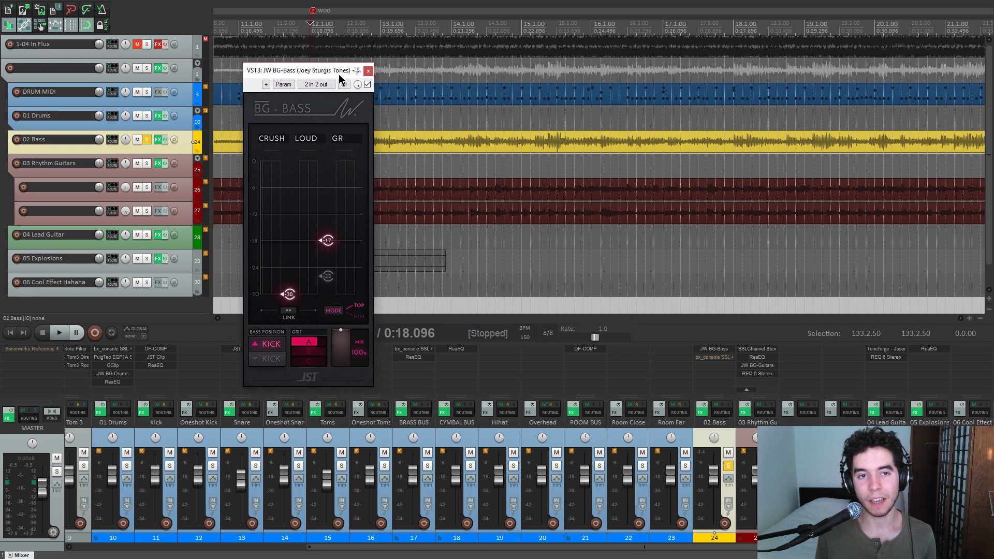
left_click(368, 71)
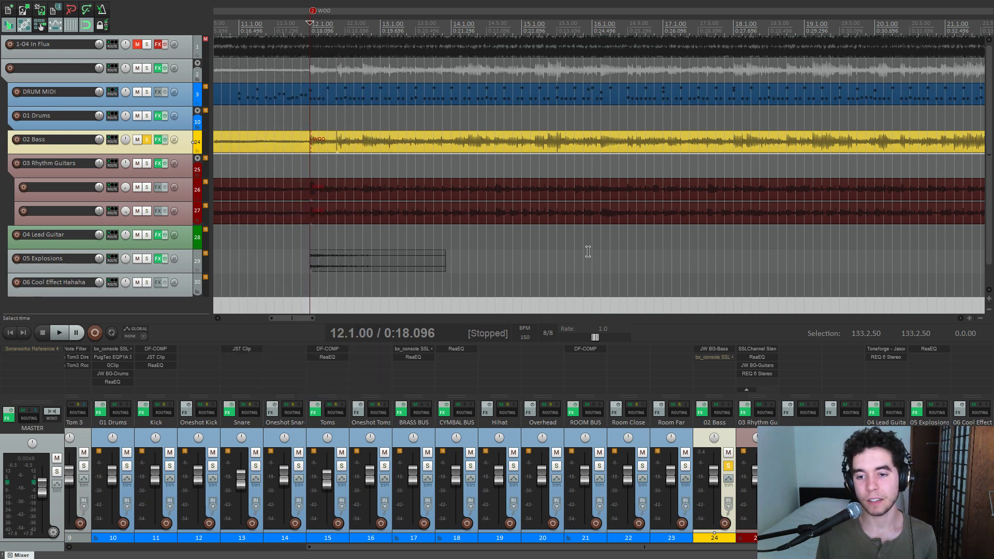
- Open the bx_console SSL 4000 E on the 02 Bass track and take it out of bypass
left_click(723, 360)
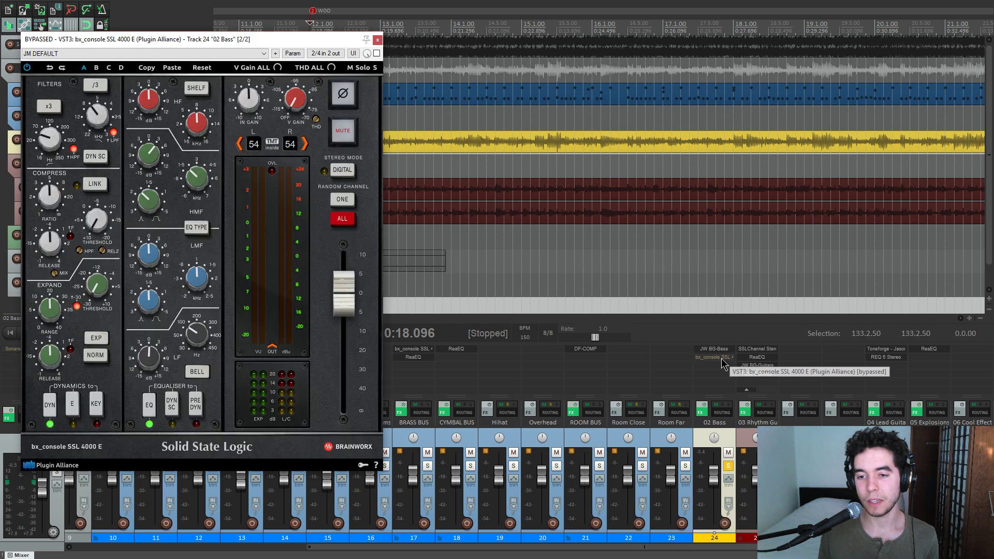
left_click(376, 52)
left_click_drag(322, 44, 439, 87)
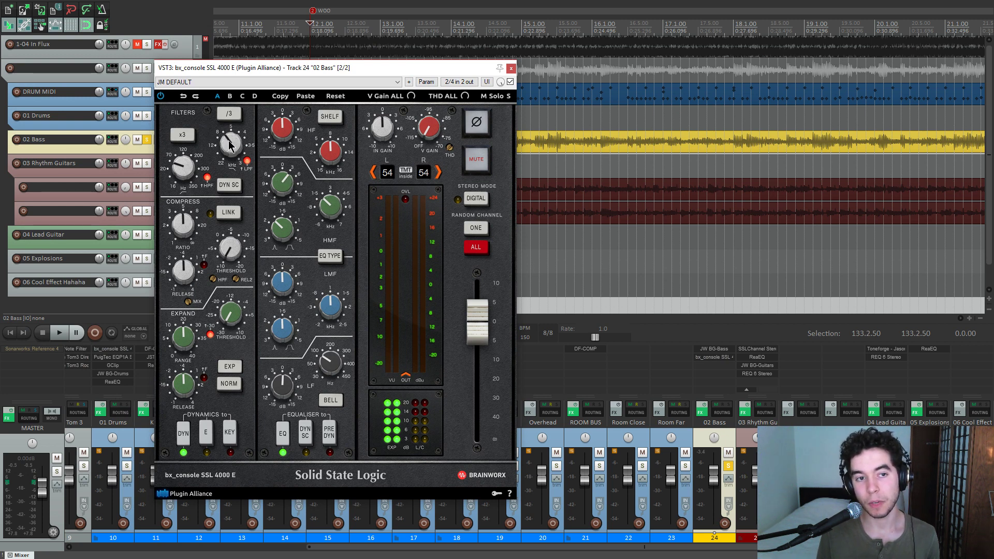
left_click_drag(290, 74, 469, 73)
left_click_drag(635, 73, 629, 76)
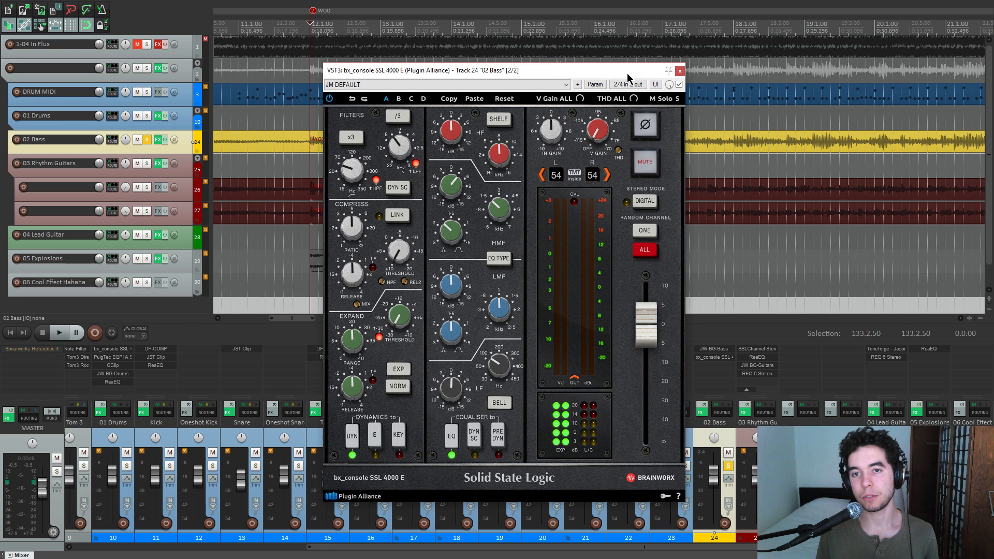
- Compare the bass with bx_console SSL 4000 E repeatedly bypassed and active during playback, leaving it active
left_click(679, 85)
left_click_drag(658, 78, 651, 76)
key("space")
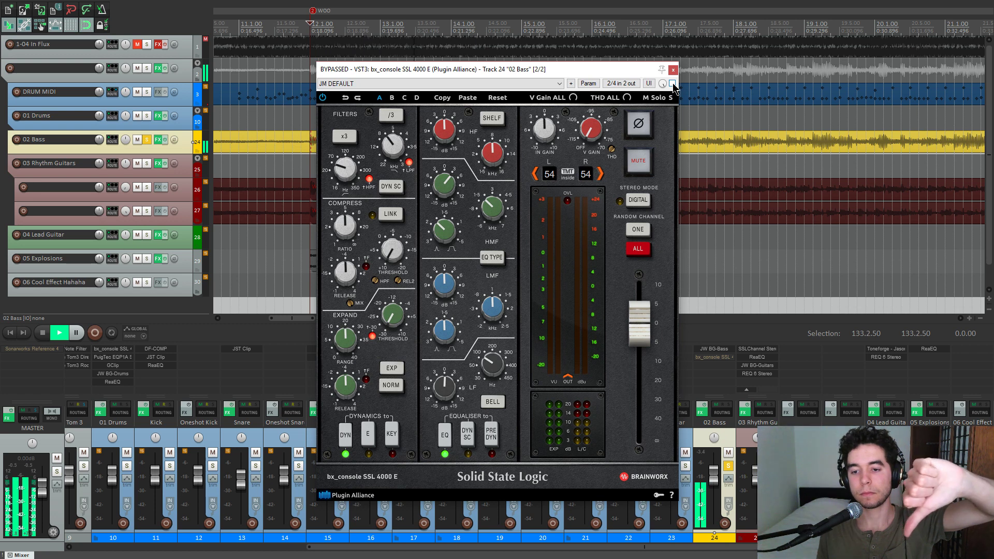
left_click(673, 84)
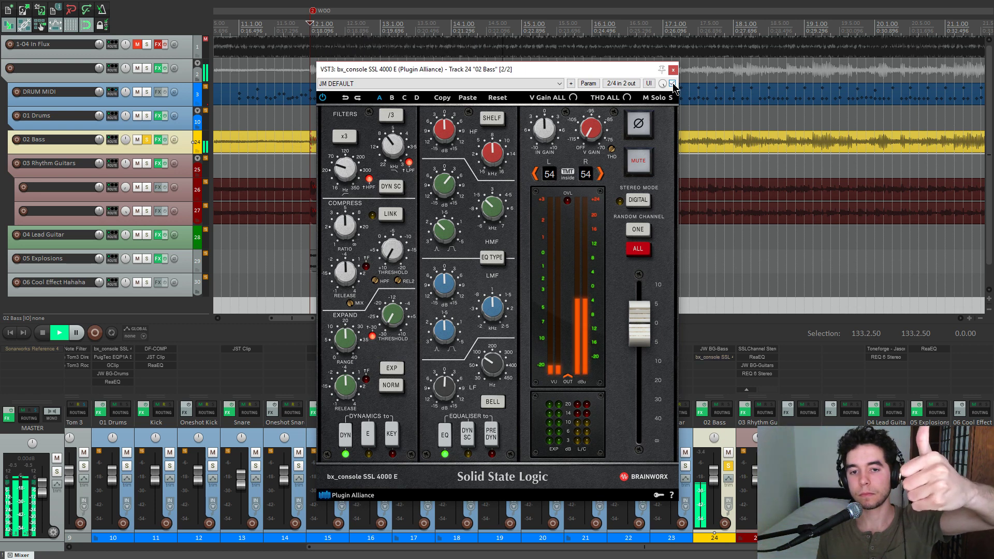
left_click(673, 83)
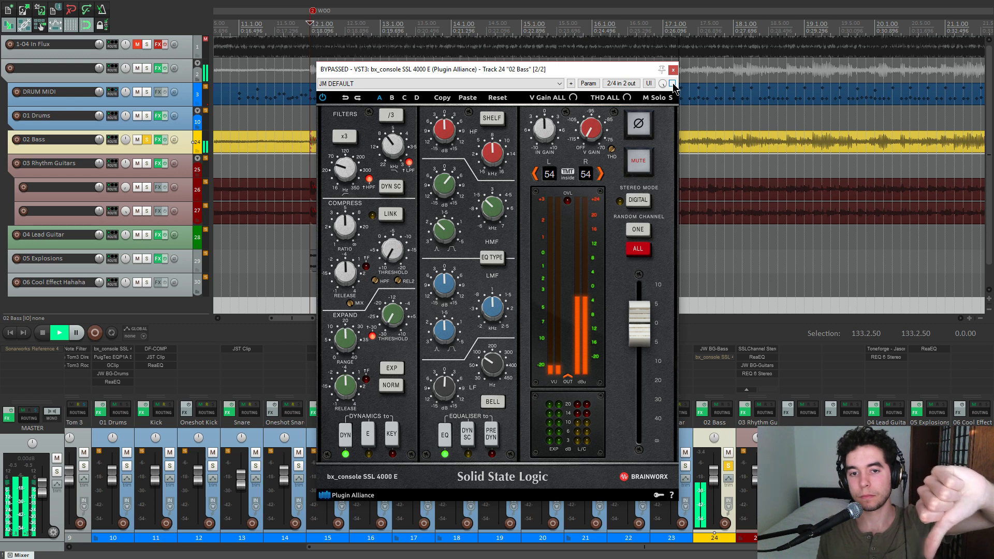
left_click(673, 83)
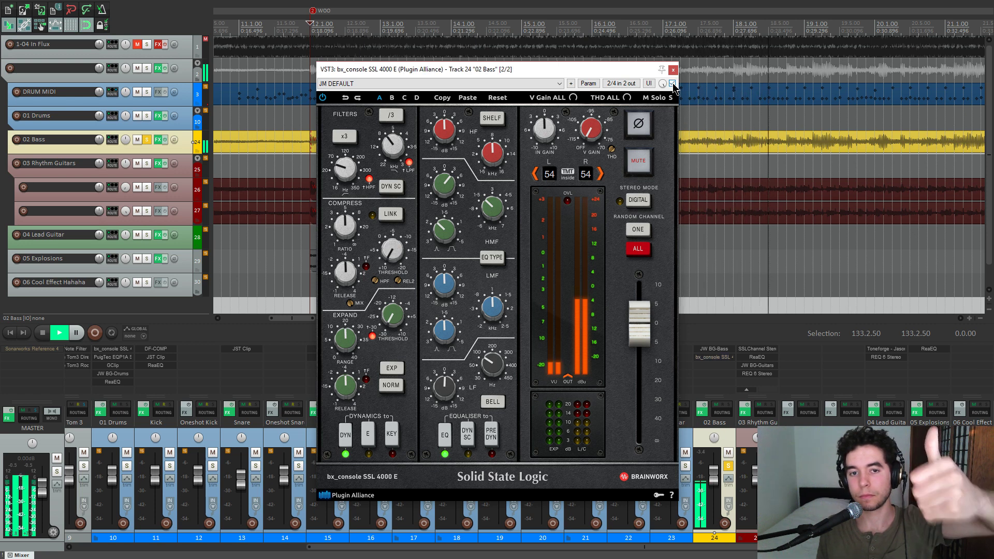
key("space")
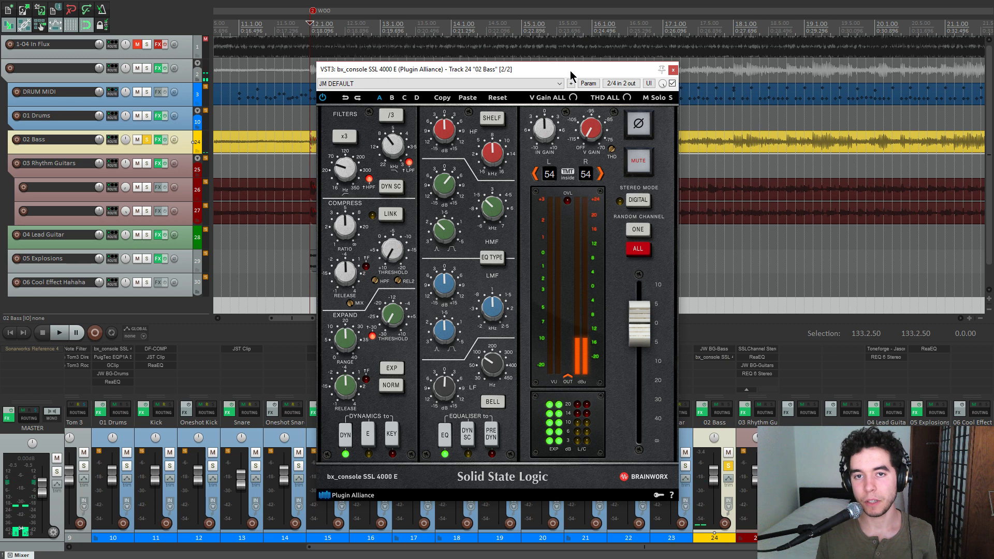
- Exaggerate the HMF gain boost to its maximum during playback, and bring it back to a moderate boost
left_click_drag(525, 74, 499, 70)
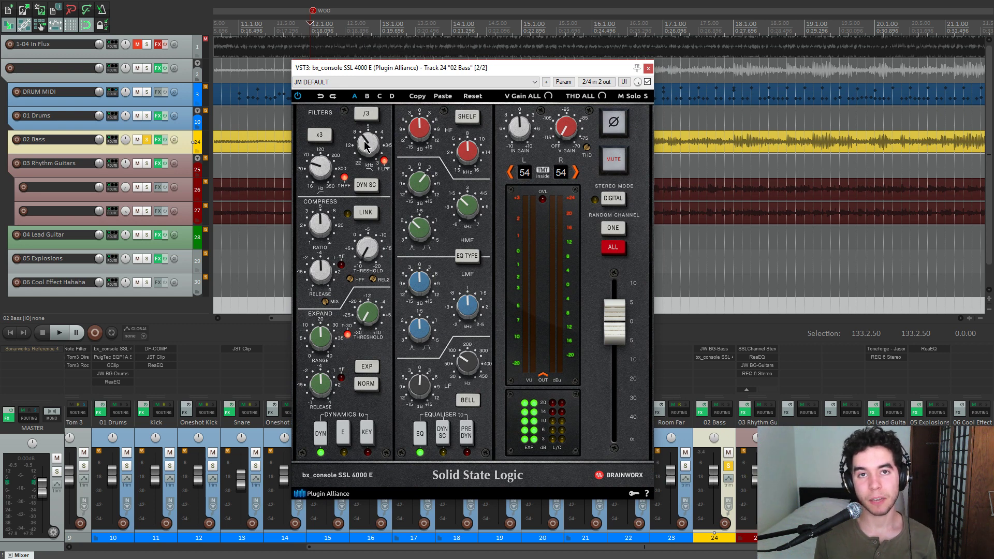
left_click_drag(477, 71, 471, 74)
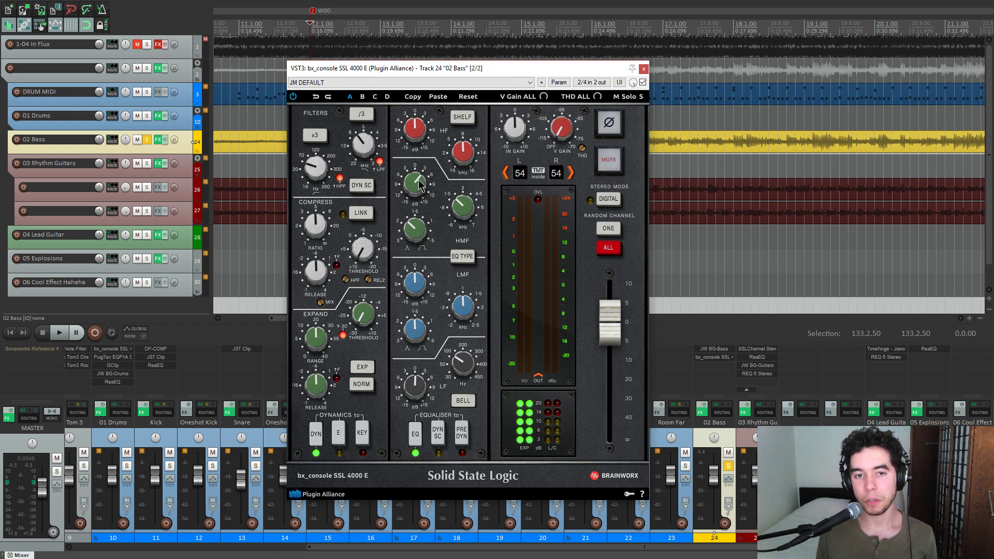
key("space")
left_click_drag(422, 181, 420, 203)
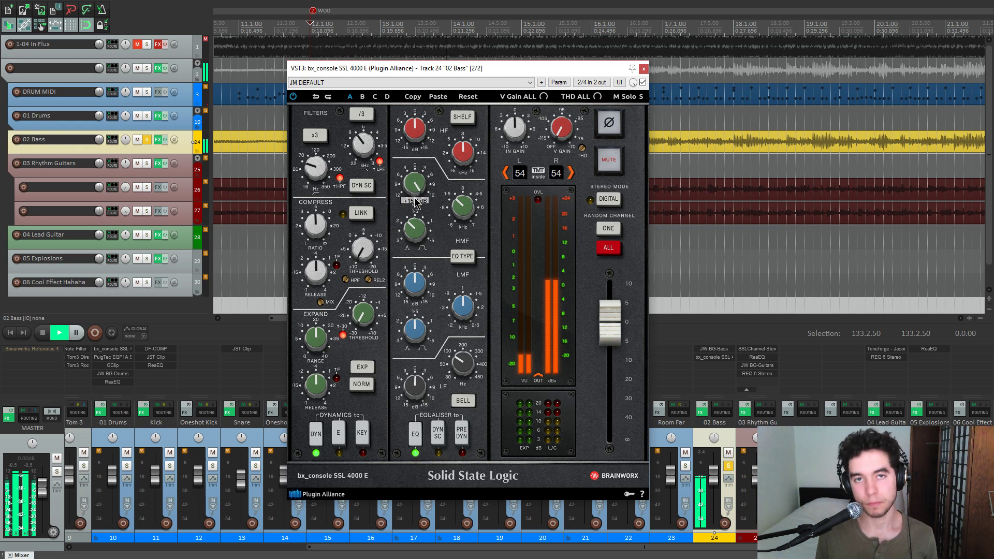
left_click_drag(418, 200, 428, 179)
key("space")
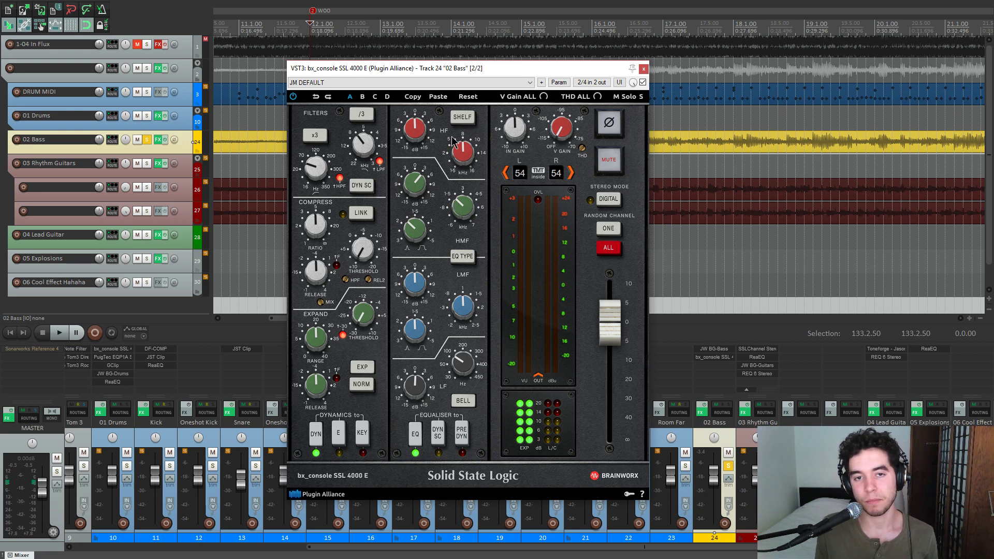
- Raise the HMF gain slightly during playback, close bx_console SSL 4000 E, and unsolo the 02 Bass track
left_click_drag(501, 69, 495, 62)
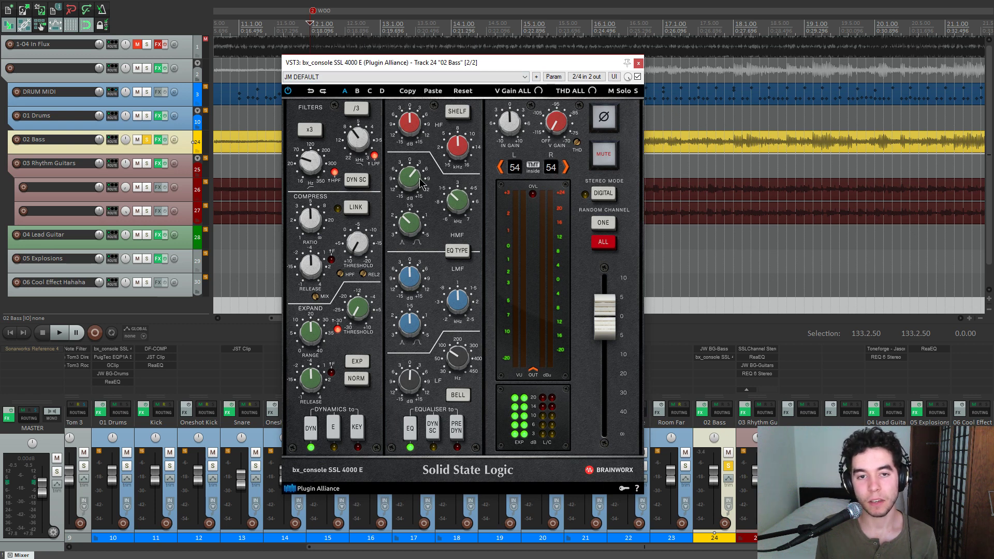
key("space")
left_click_drag(415, 172, 422, 178)
key("space")
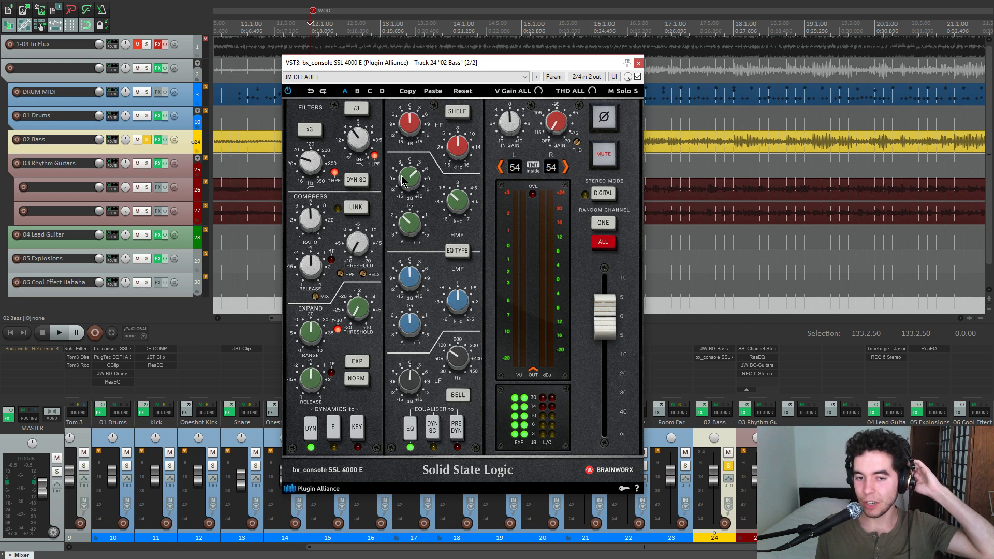
left_click(639, 63)
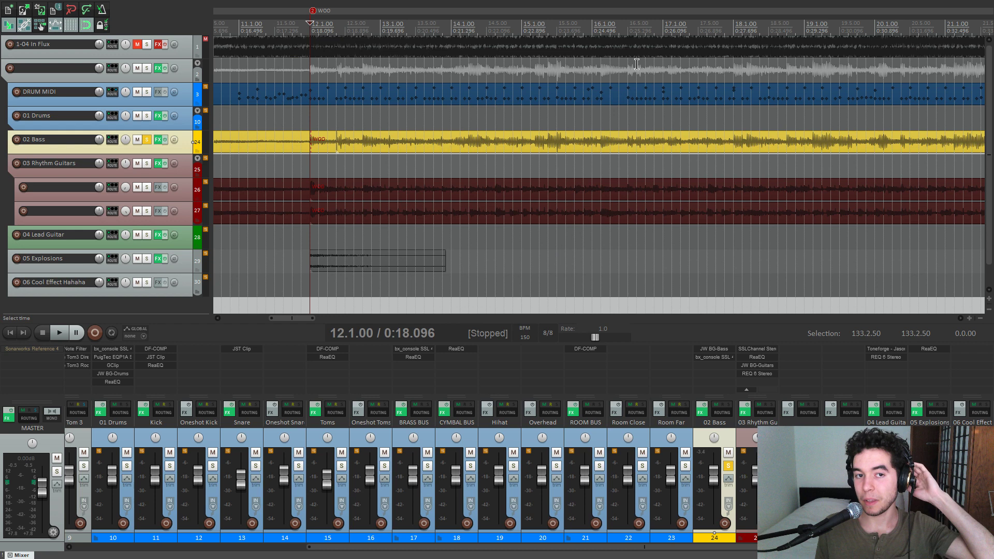
left_click(728, 467)
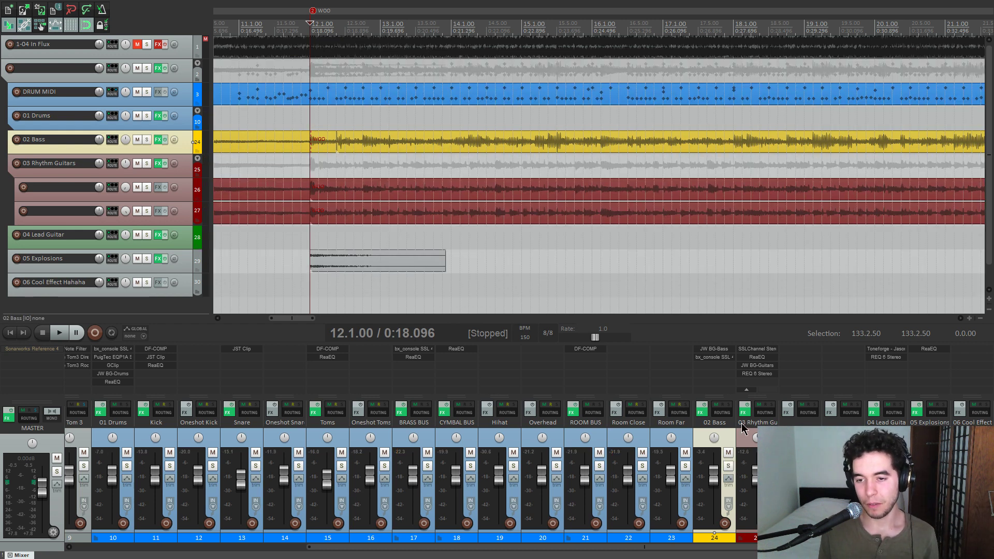
- Enlarge the mixer area, show the whole song in the arrangement, and solo 03 Rhythm Guitars to audition it
left_click_drag(740, 342, 739, 325)
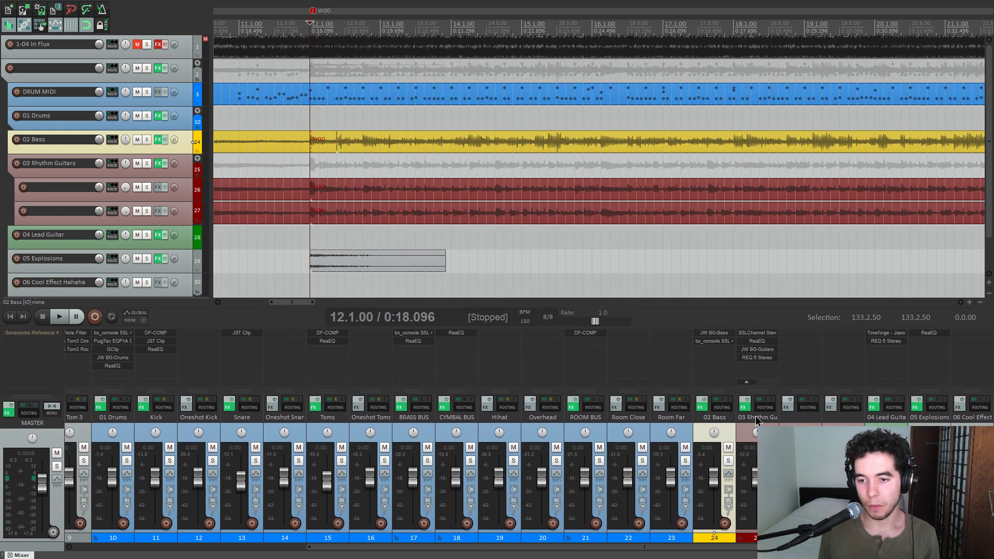
scroll(611, 234, "down", 6)
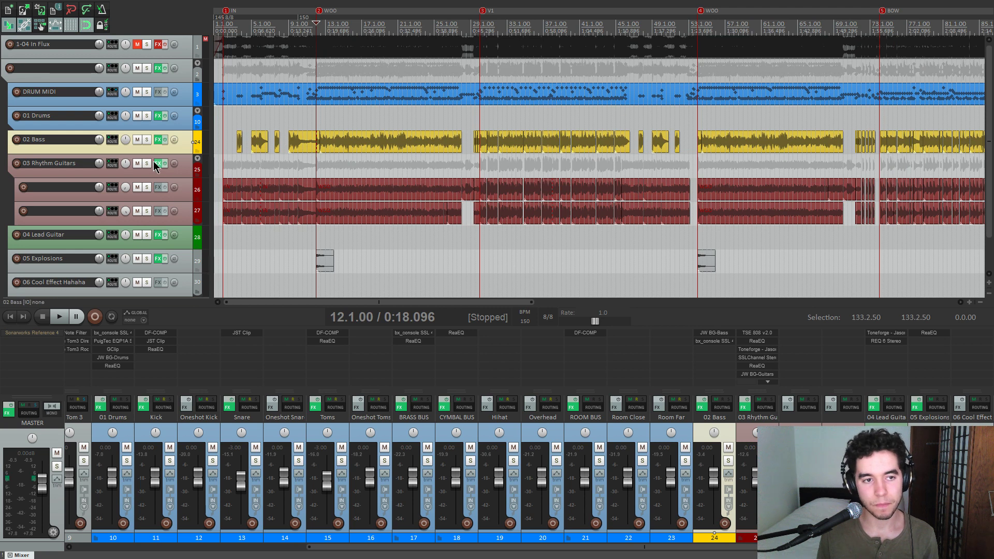
left_click(148, 163)
key("space")
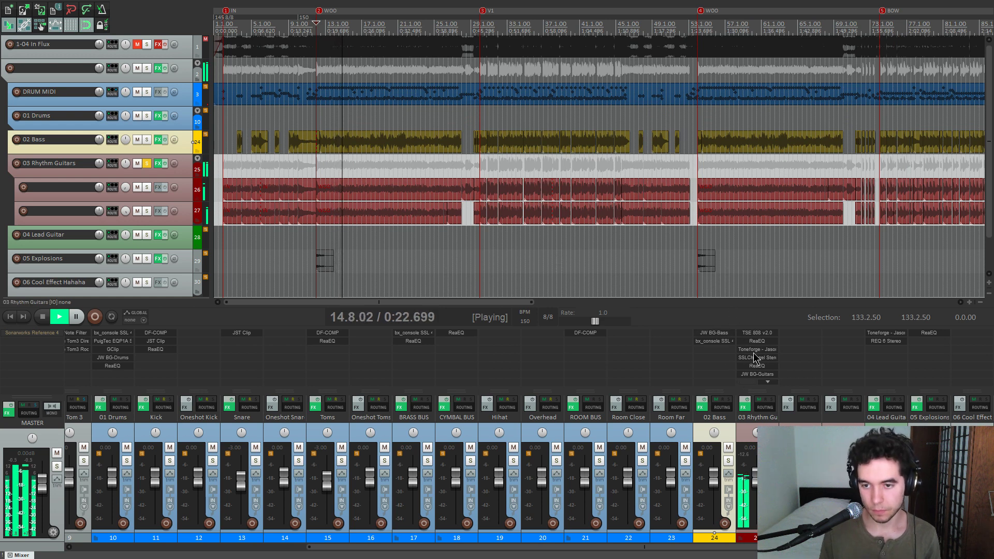
key("space")
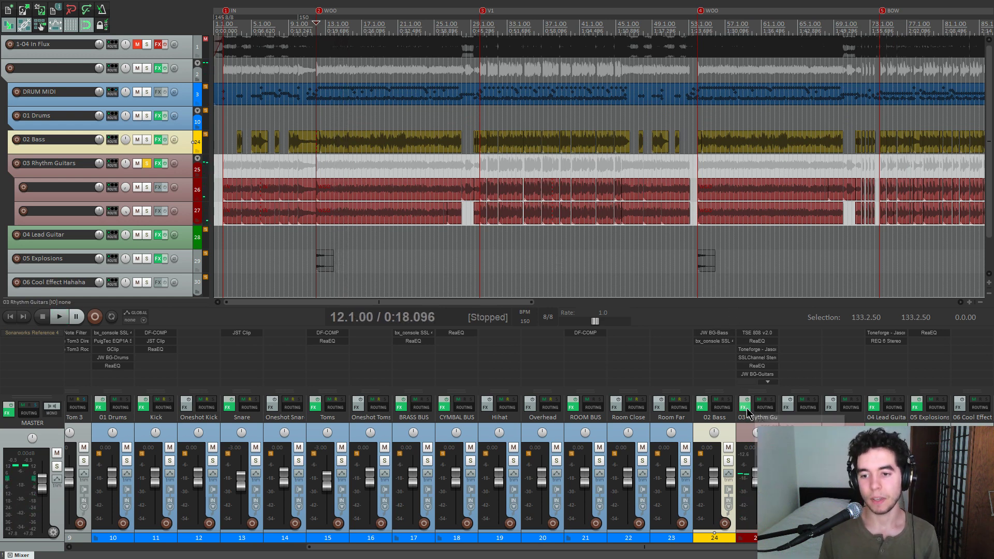
- Open the FX chain of 03 Rhythm Guitars, view TSE 808 v2.0, and close the chain
left_click(745, 409)
left_click_drag(78, 37, 169, 136)
left_click(176, 162)
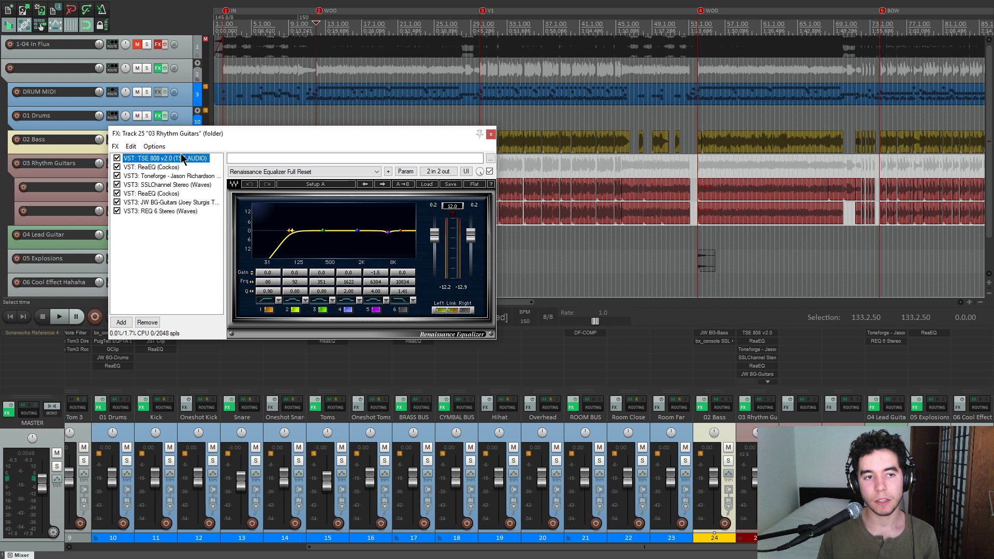
left_click_drag(253, 138, 370, 114)
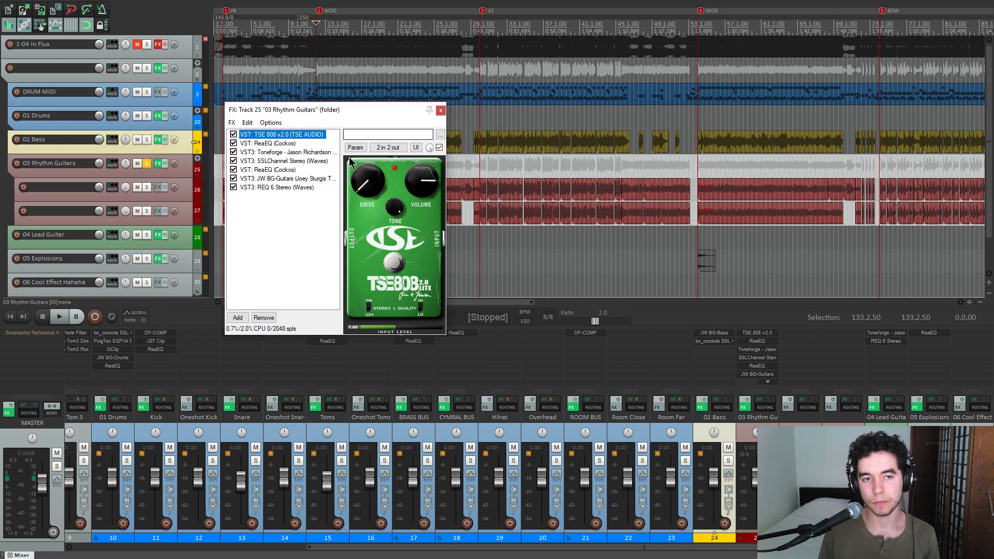
left_click(441, 110)
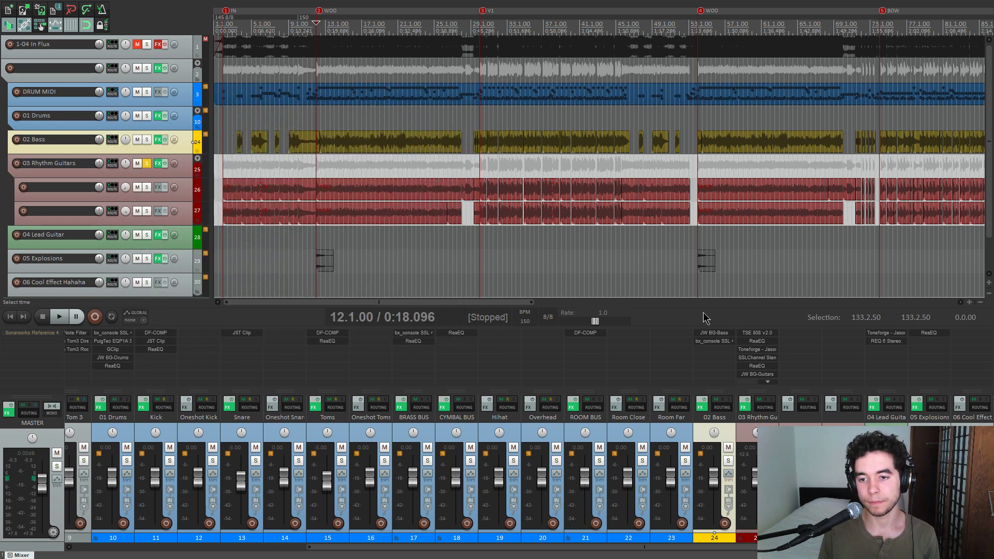
- Open Toneforge - Jason Richardson on 03 Rhythm Guitars and audition the amp tone with the effects after it bypassed
left_click(758, 349)
left_click_drag(306, 34, 807, 69)
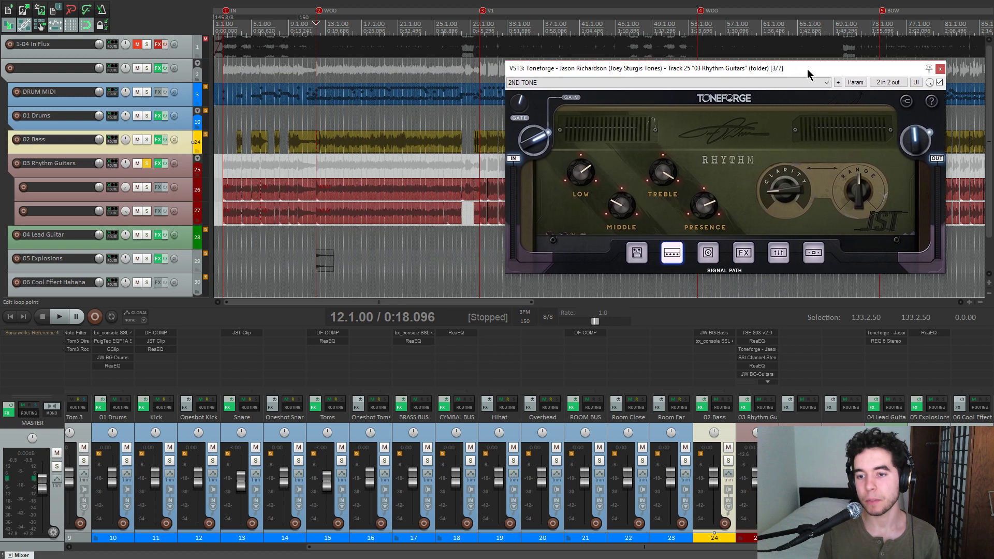
scroll(766, 372, "down", 1)
scroll(767, 368, "down", 1)
scroll(769, 371, "up", 2)
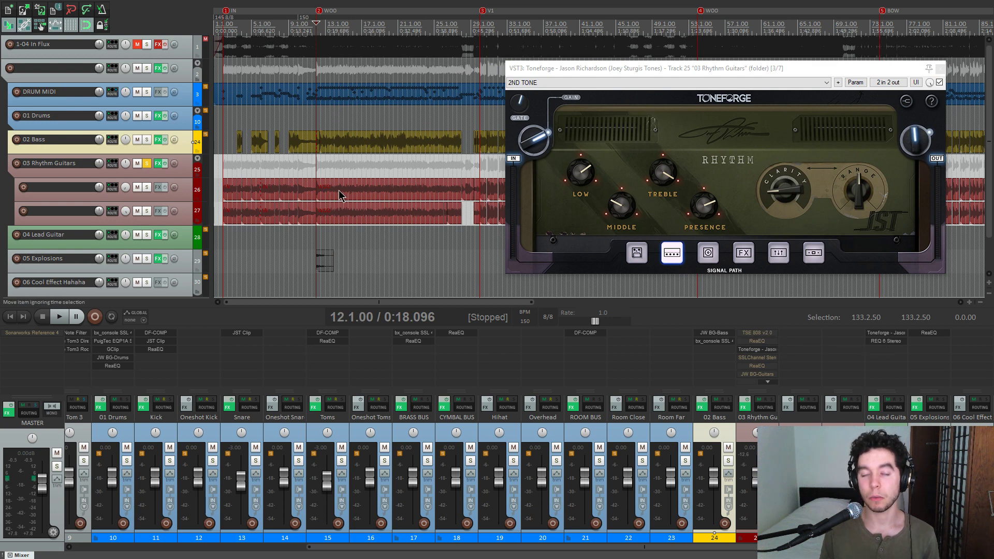
key("space")
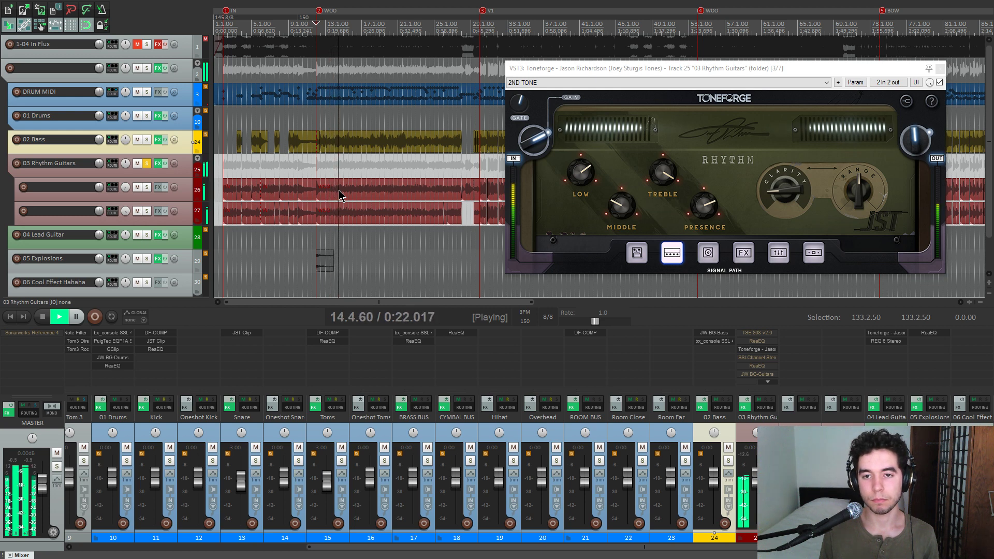
key("space")
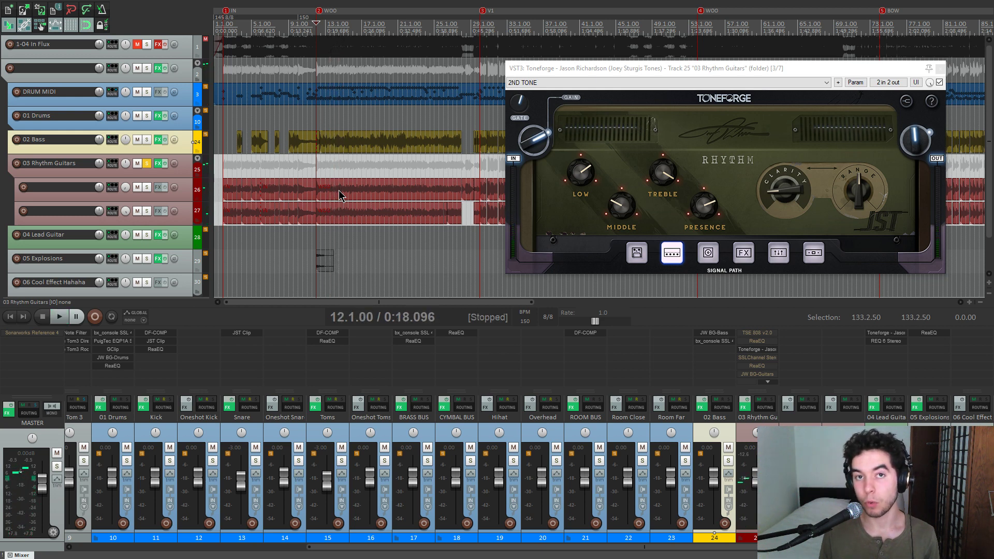
- Open the ReaEQ placed before Toneforge and TSE 808 v2.0, arranging all three effect windows side by side
left_click(757, 342)
left_click_drag(610, 68, 640, 66)
left_click_drag(196, 41, 420, 59)
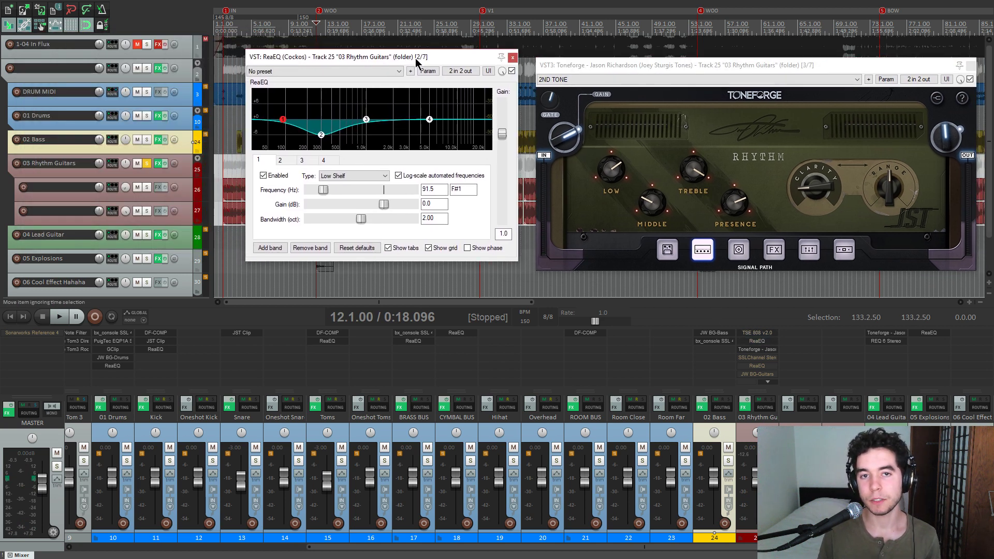
left_click(758, 333)
left_click_drag(332, 75, 165, 46)
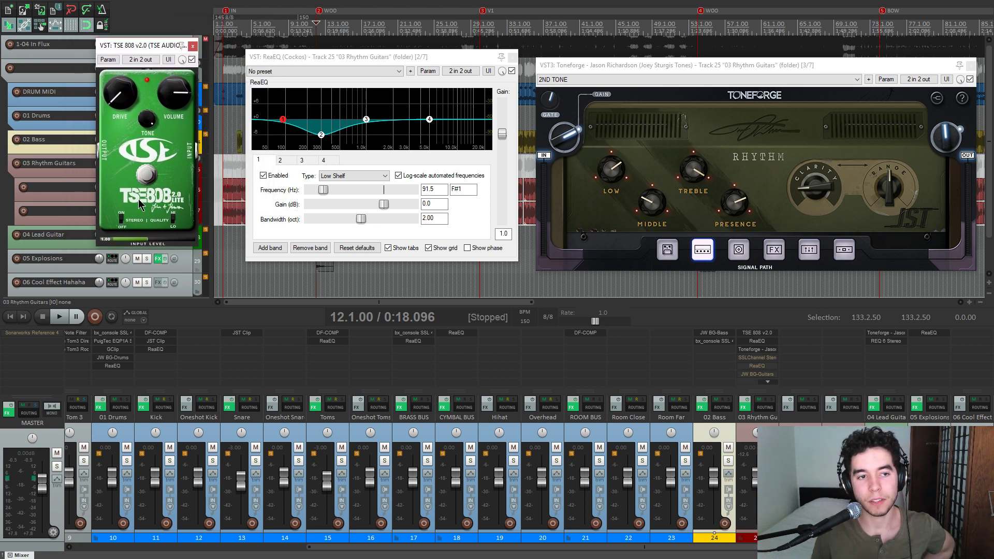
left_click_drag(157, 51, 153, 57)
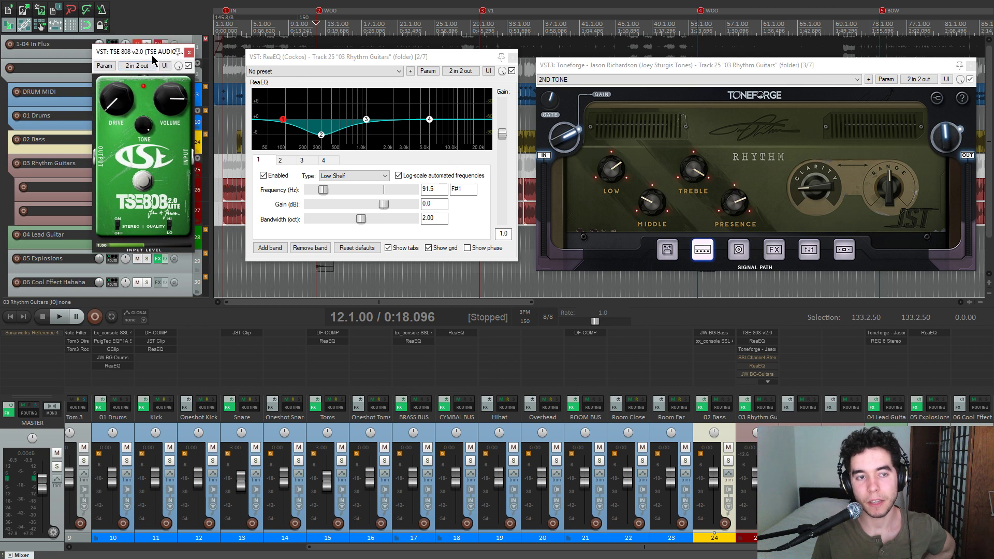
- Bypass the ReaEQ before Toneforge and compare the guitars with TSE 808 bypassed and active during playback, leaving TSE 808 active
left_click(512, 71)
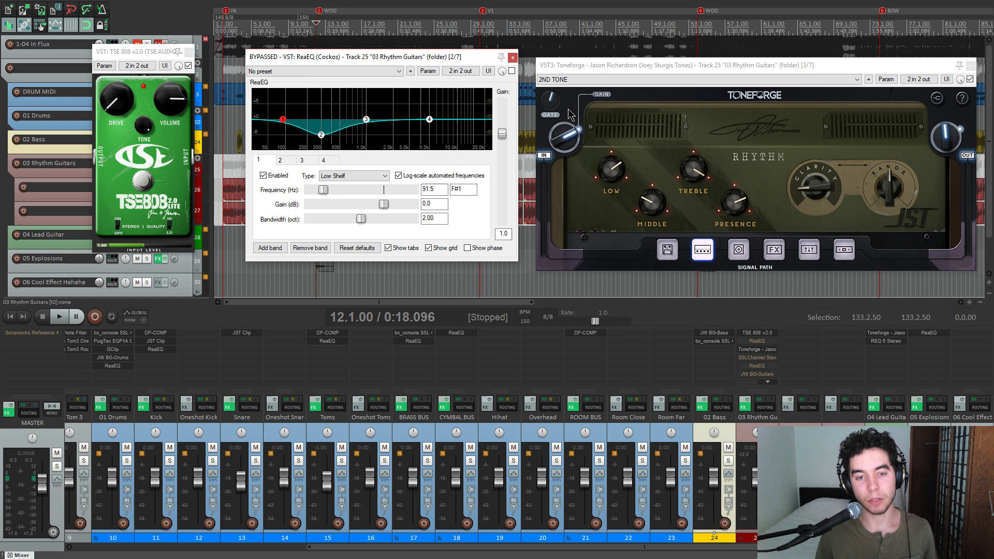
left_click(188, 66)
key("space")
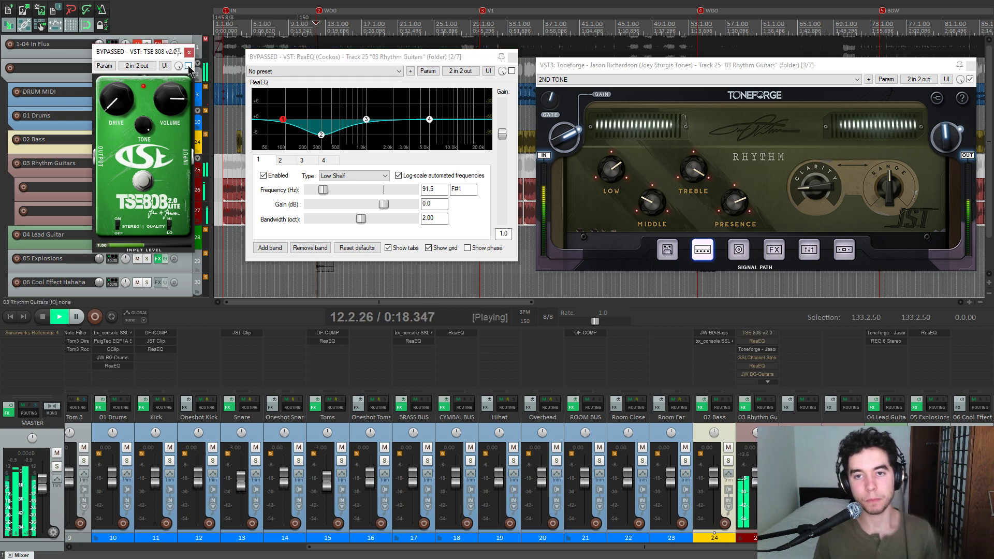
left_click(188, 65)
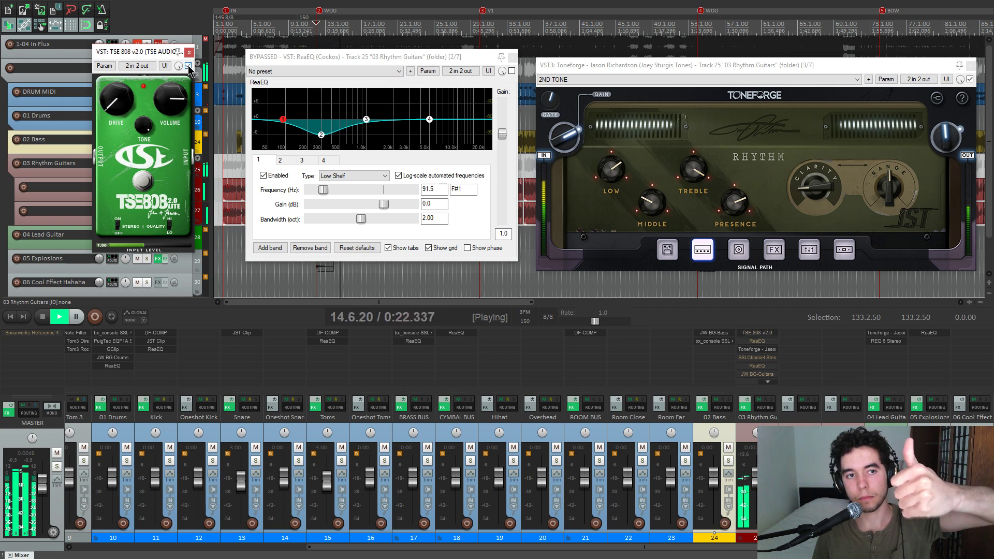
key("space")
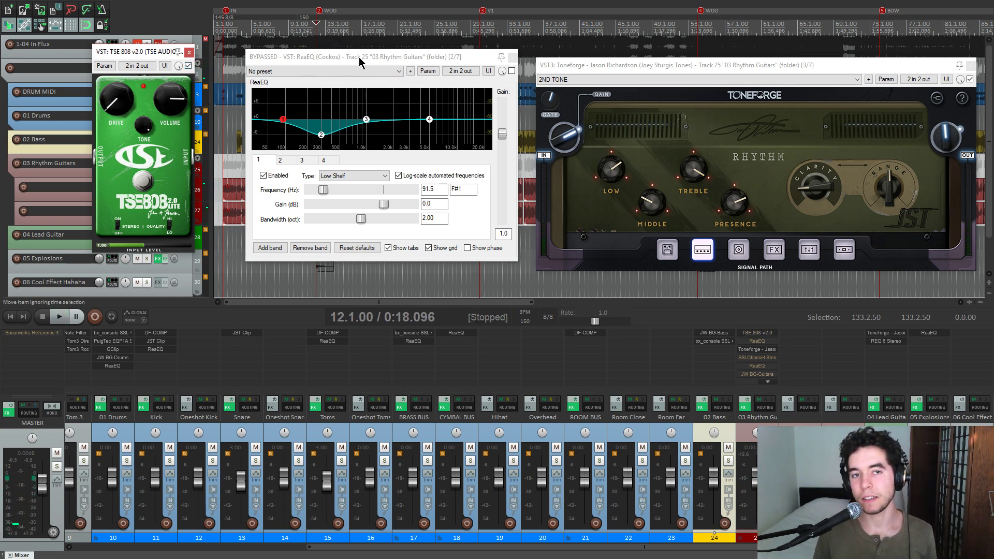
- Show the settings of ReaEQ's band 2, take ReaEQ out of bypass, and audition the rhythm guitars
left_click_drag(337, 62, 332, 61)
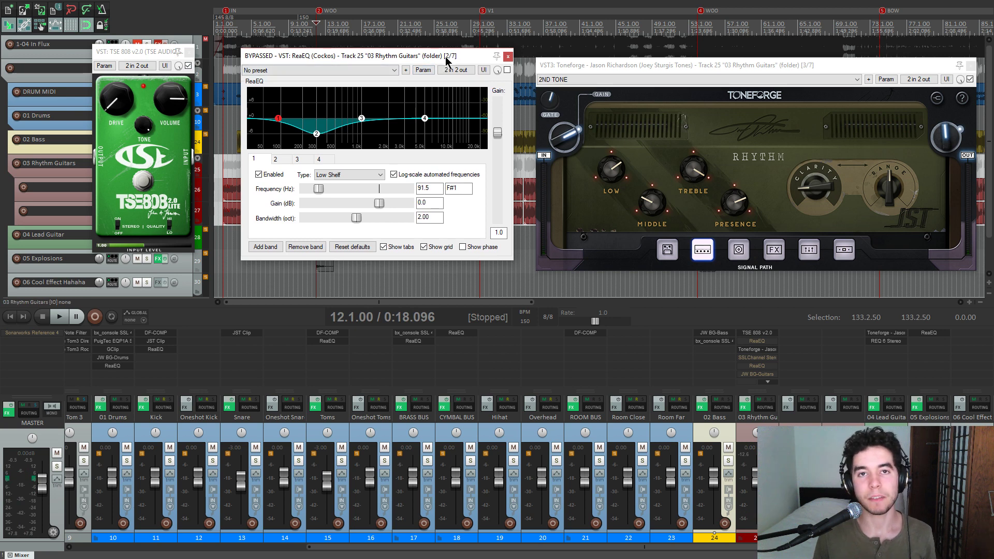
left_click_drag(322, 54, 306, 46)
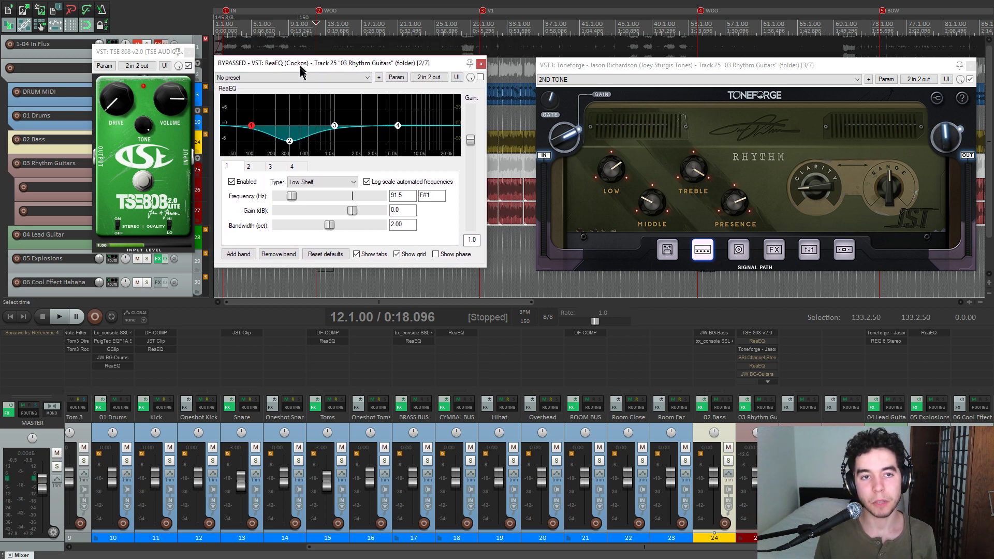
left_click_drag(156, 52, 136, 39)
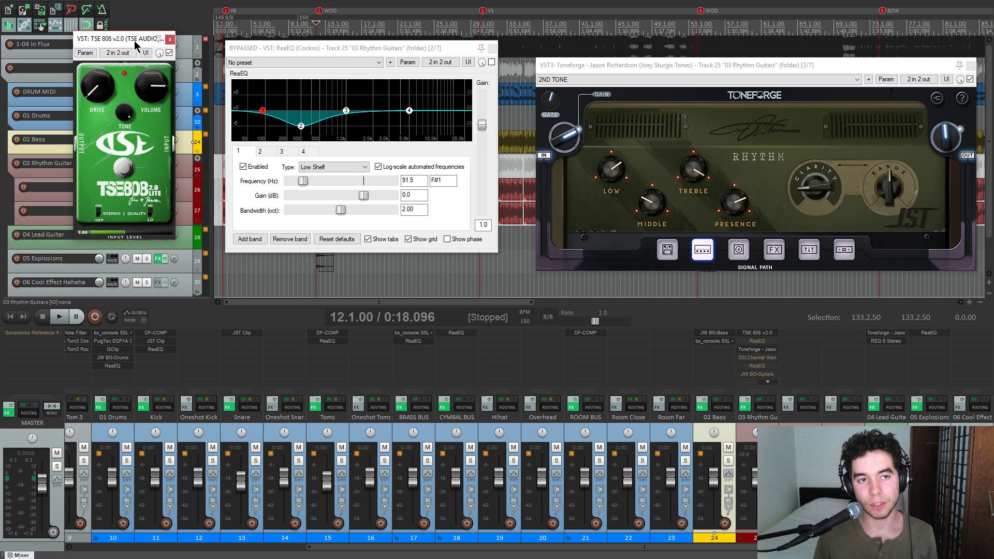
left_click_drag(313, 49, 309, 51)
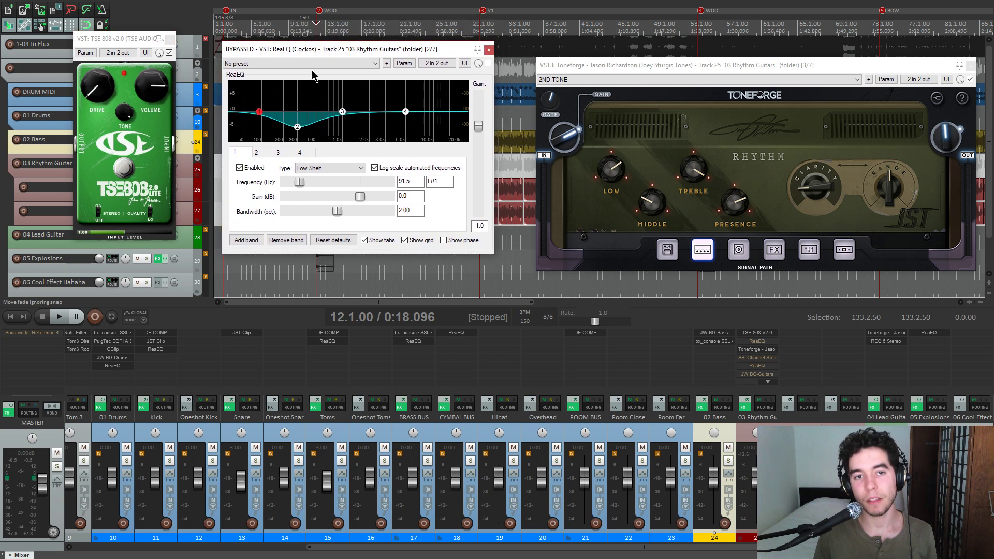
left_click(297, 127)
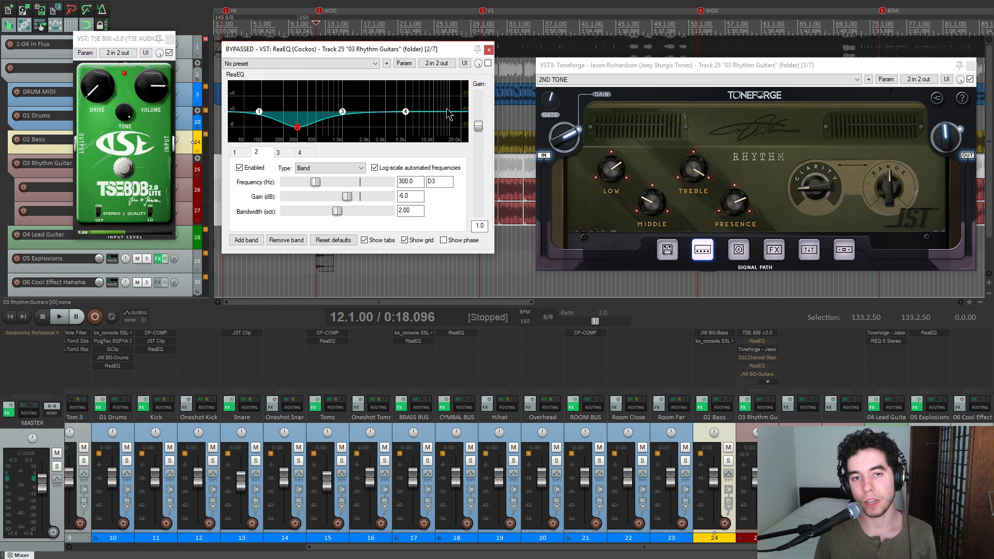
left_click(488, 64)
key("space")
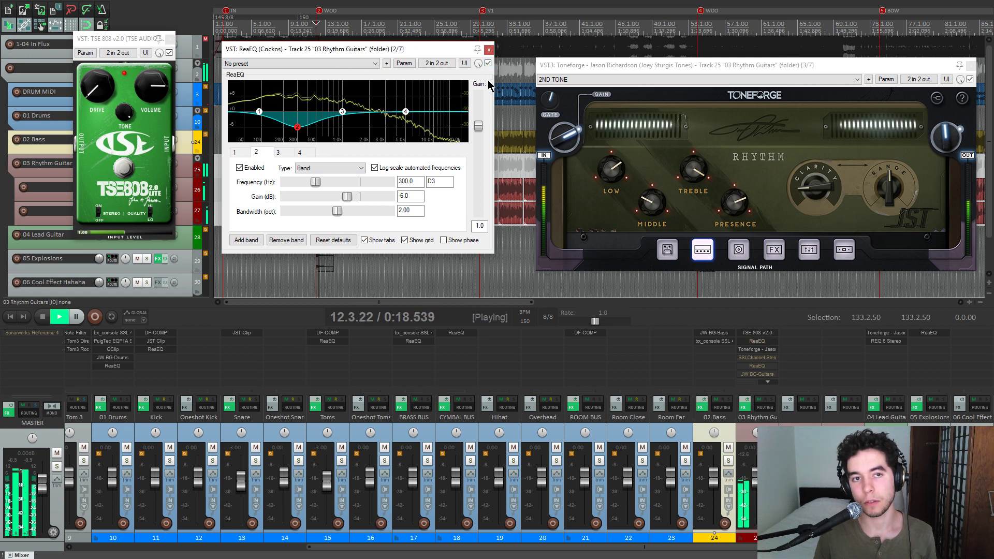
key("space")
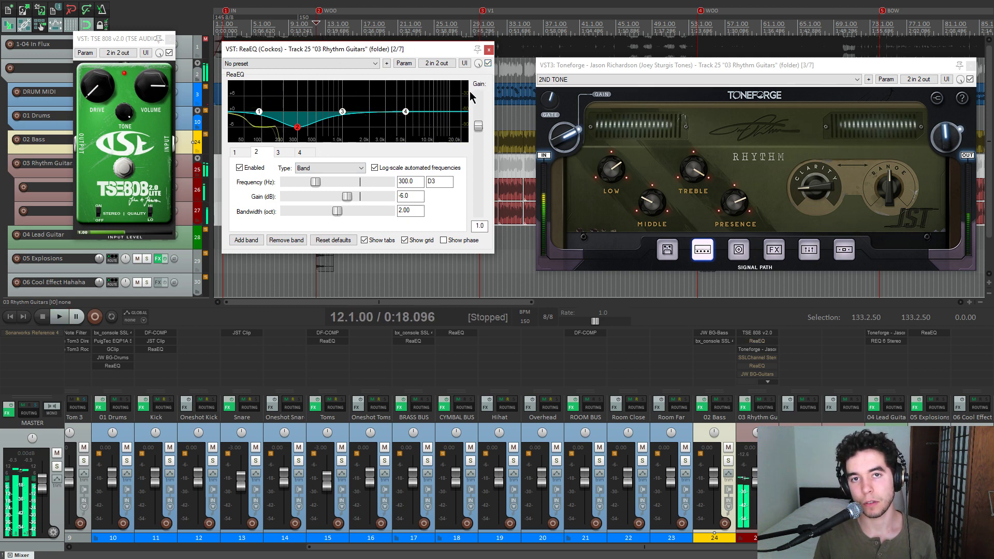
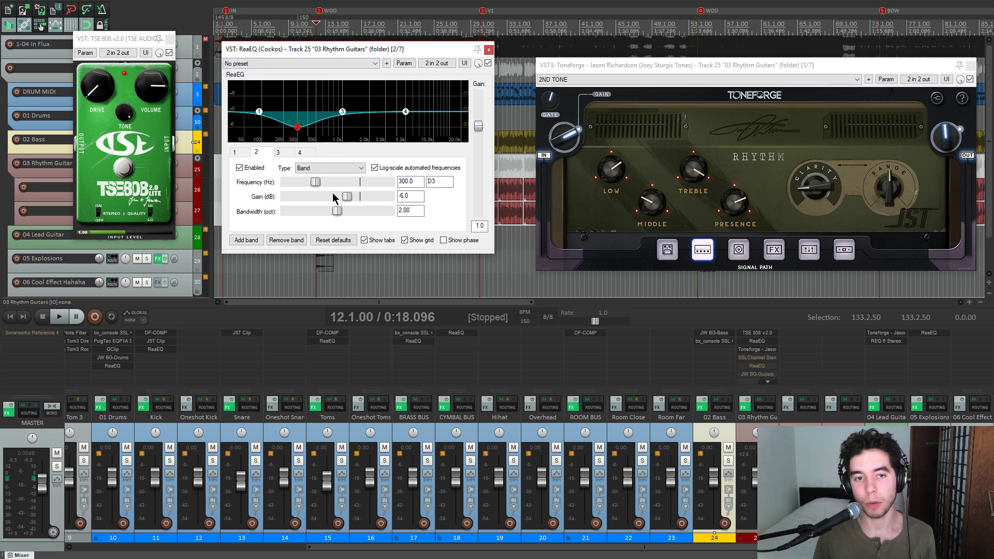
- Exaggerate ReaEQ's band 2 gain to 12 dB during playback, and set it back to -6 dB
key("space")
left_click_drag(384, 197, 429, 192)
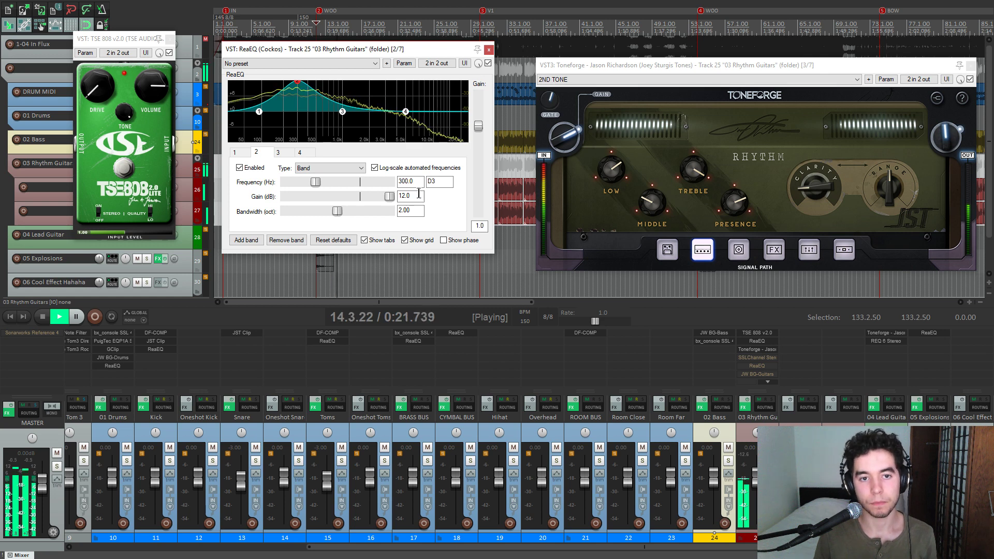
key("space")
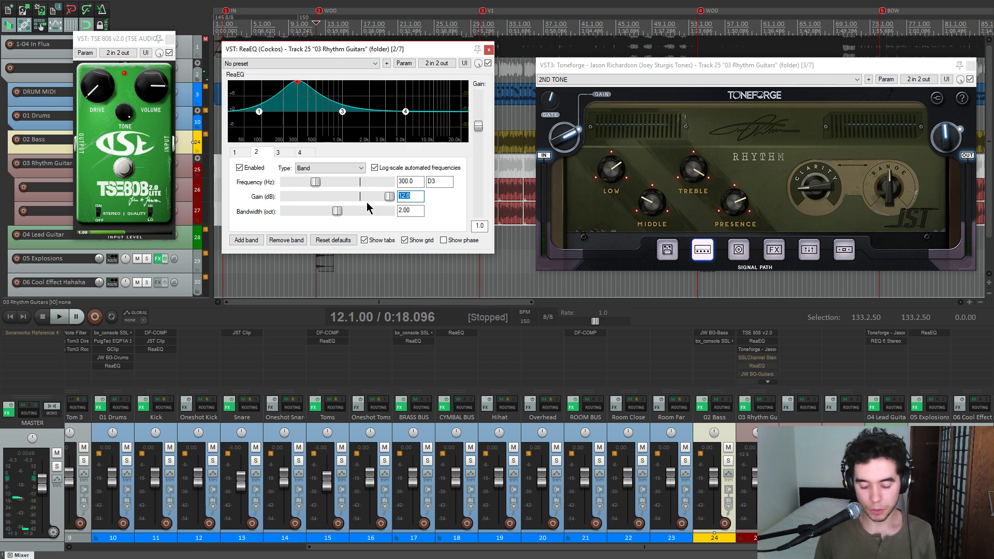
type("-6")
- Close the ReaEQ and TSE 808 windows, keeping Toneforge open
left_click_drag(131, 45, 125, 37)
left_click_drag(280, 49, 284, 29)
mouse_move(591, 65)
left_mouse_down()
mouse_move(588, 42)
mouse_move(585, 51)
left_mouse_up()
left_click(492, 29)
left_click(164, 30)
- Review Toneforge's parametric EQ and its cabinet and microphone page, and close Toneforge
left_click_drag(656, 52, 450, 52)
left_click(595, 232)
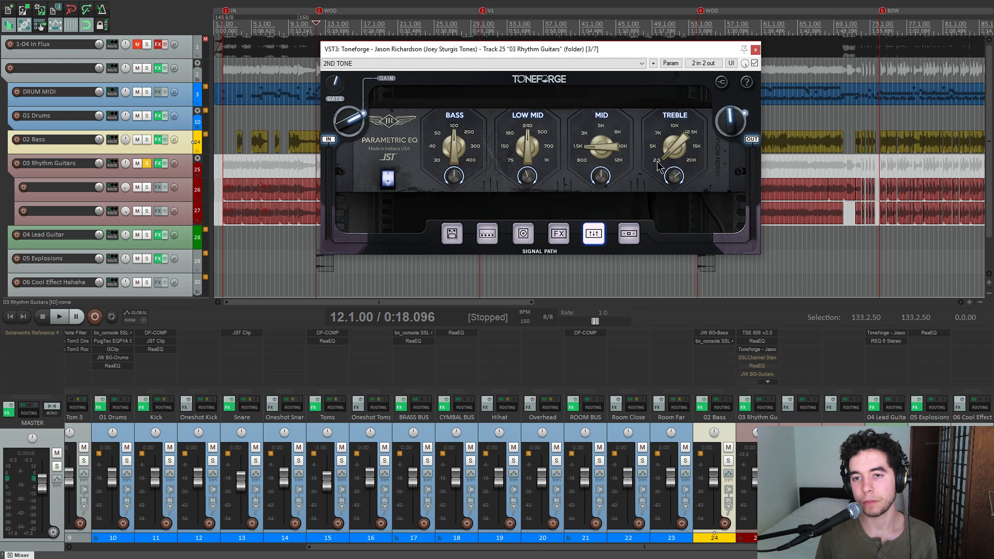
left_click_drag(648, 55, 635, 53)
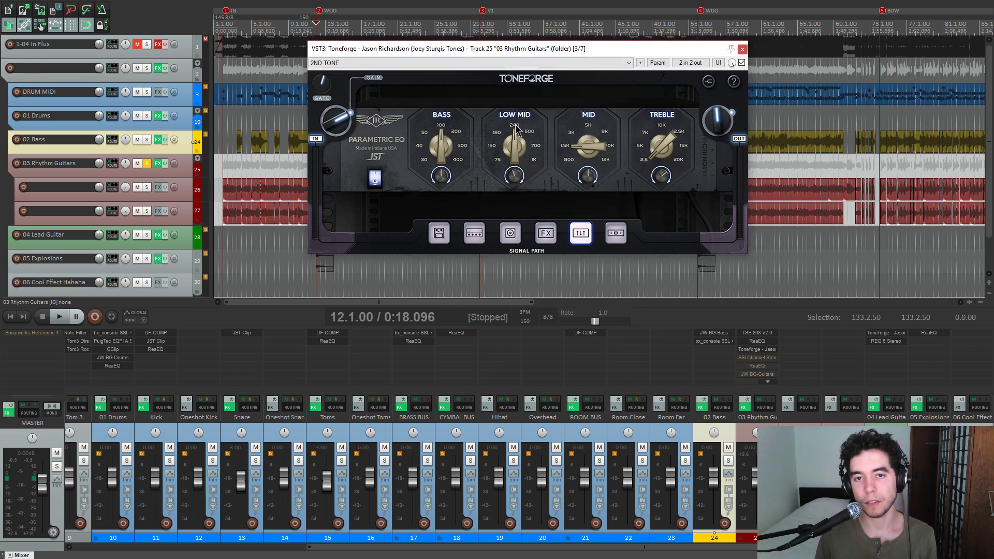
left_click(509, 236)
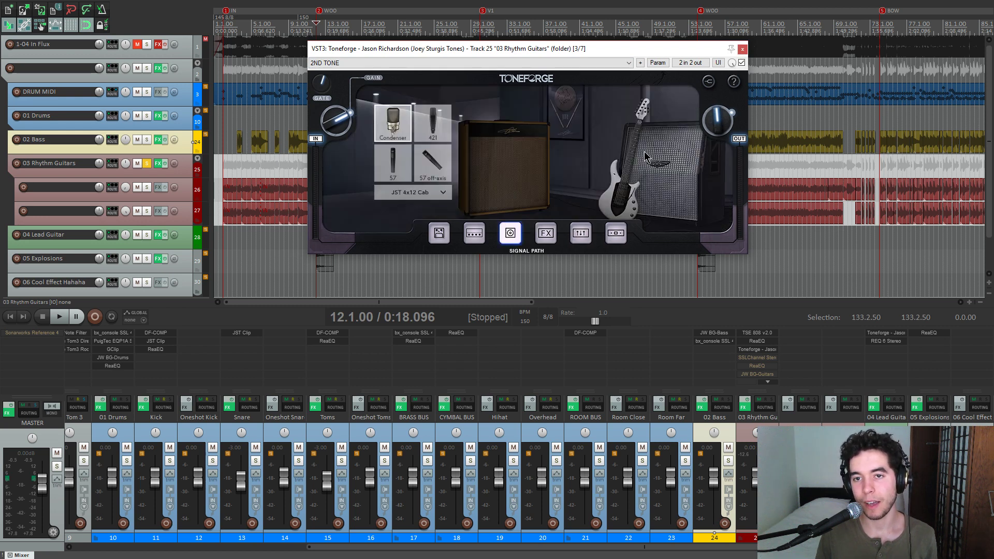
left_click(742, 49)
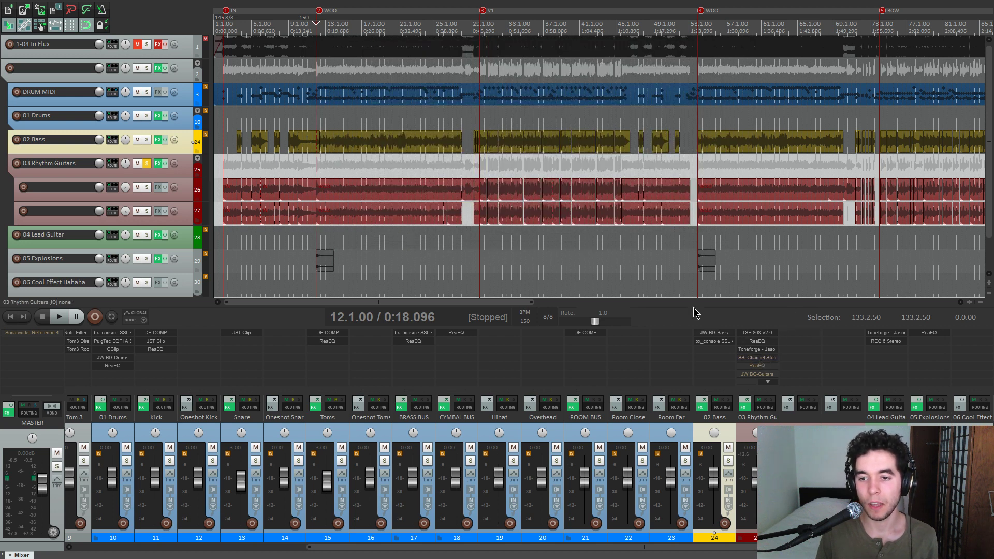
- Open the SSLChannel on the 03 Rhythm Guitars track and compare its bypassed and active sound during playback
left_click(763, 357)
left_click_drag(406, 85, 536, 74)
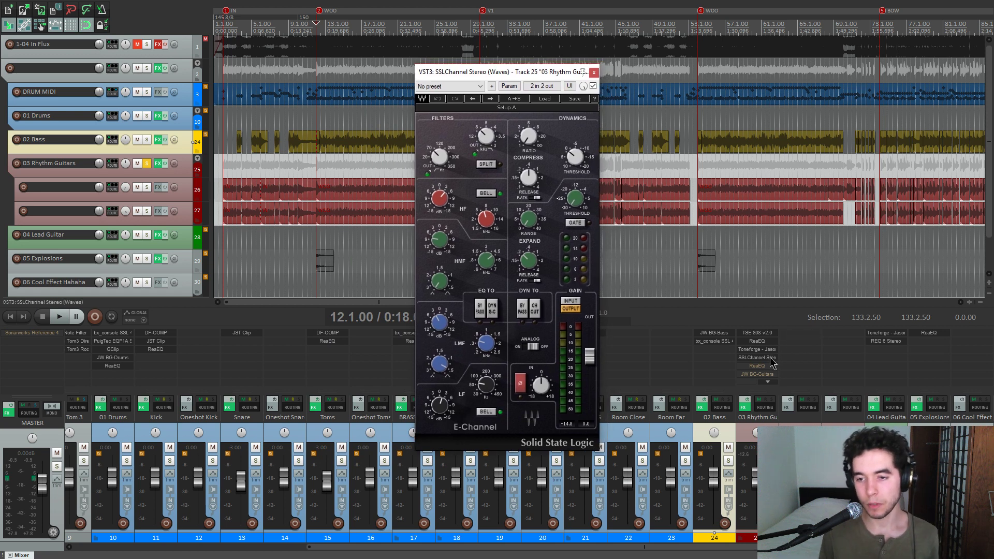
left_click(593, 86)
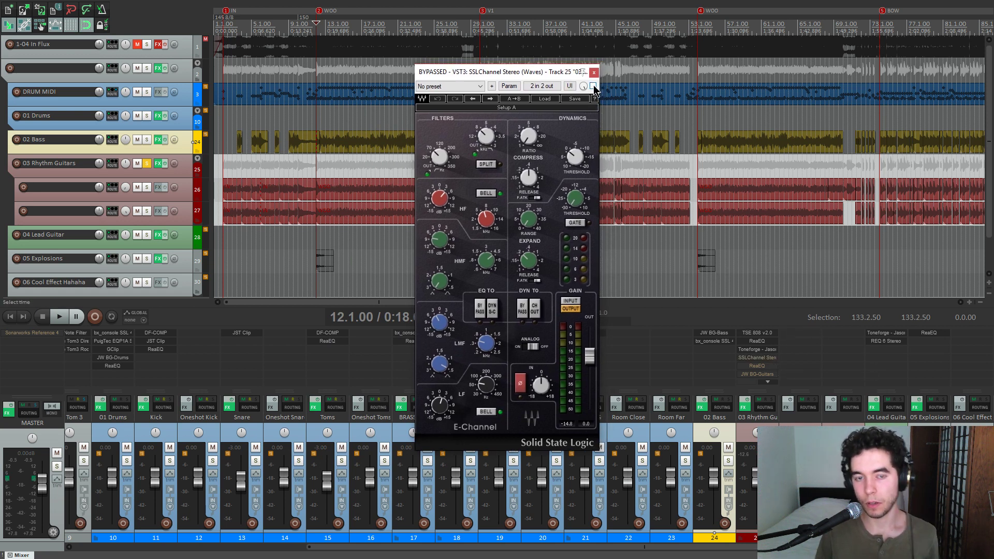
key("space")
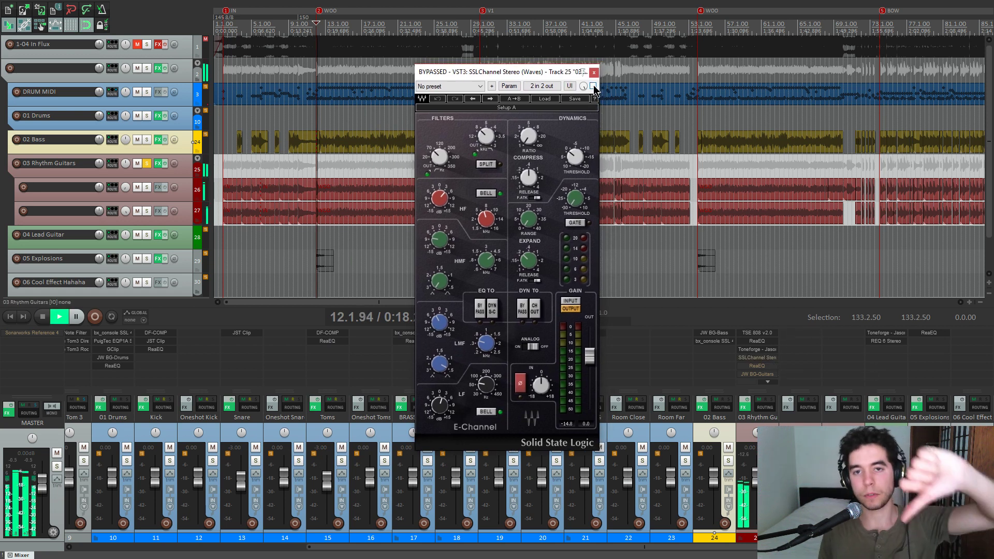
left_click(594, 87)
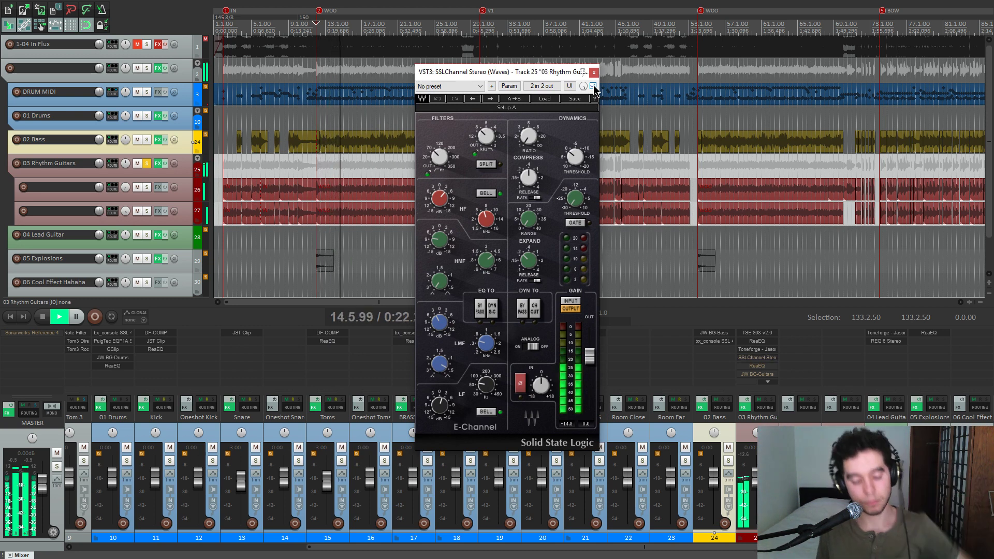
key("space")
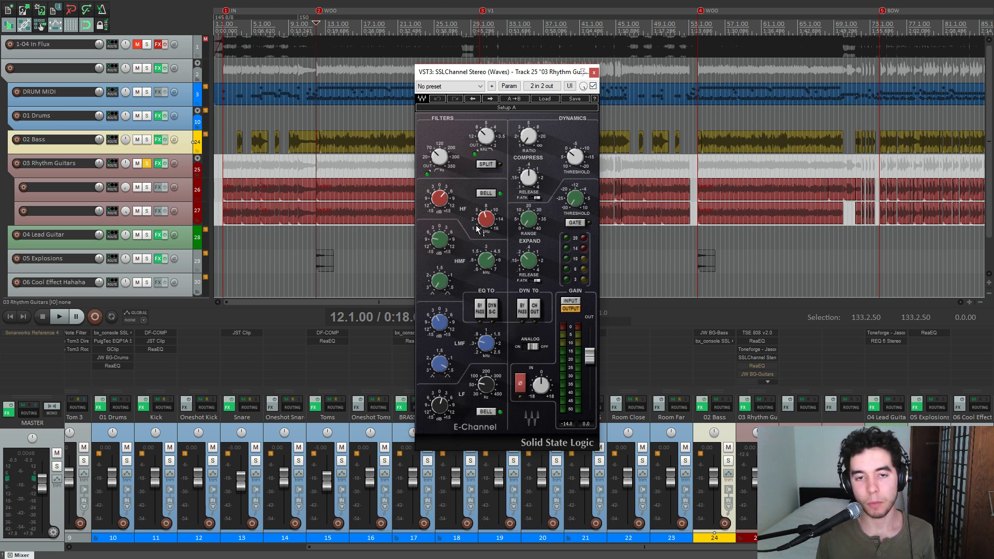
- Repeat the soloed rhythm guitar comparison, starting with the SSLChannel bypassed and reactivating it during playback
left_click(593, 87)
key("space")
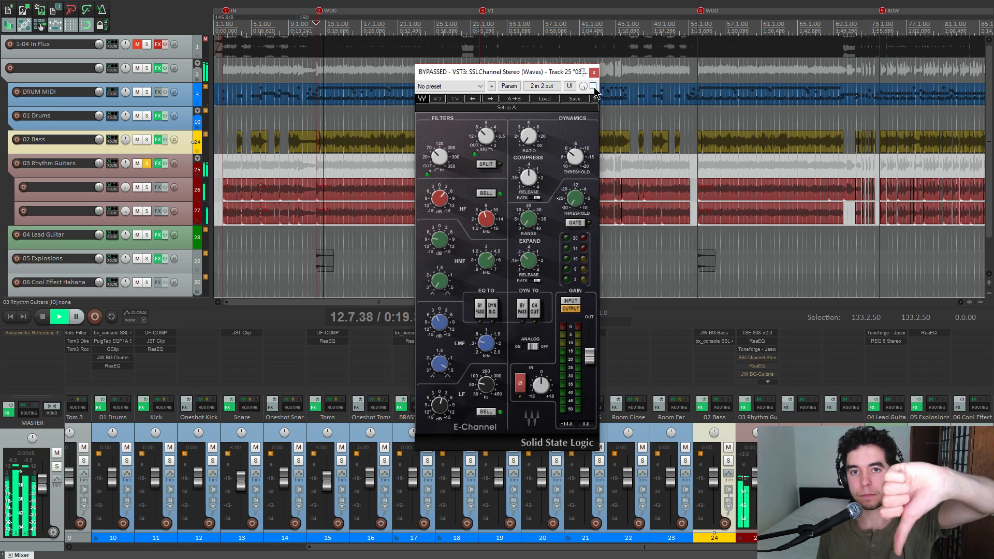
left_click(594, 86)
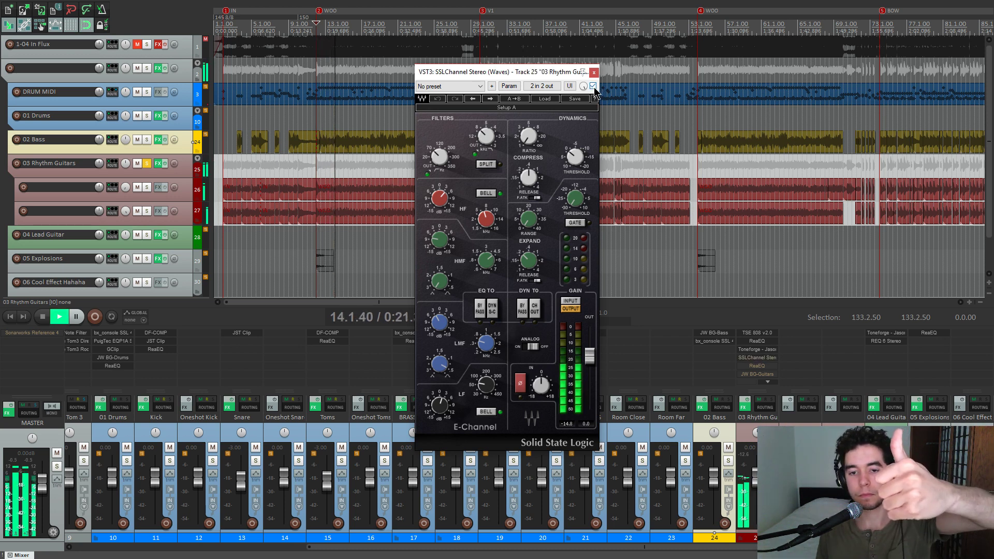
key("space")
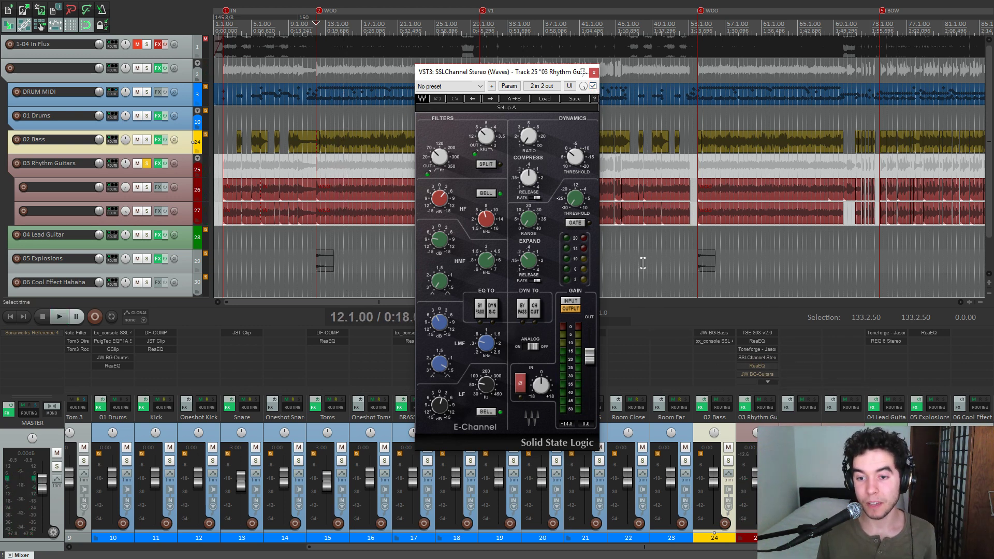
- Compare the SSLChannel bypassed and active in the full mix with the rhythm guitars unsoloed, and solo them again
left_click(594, 86)
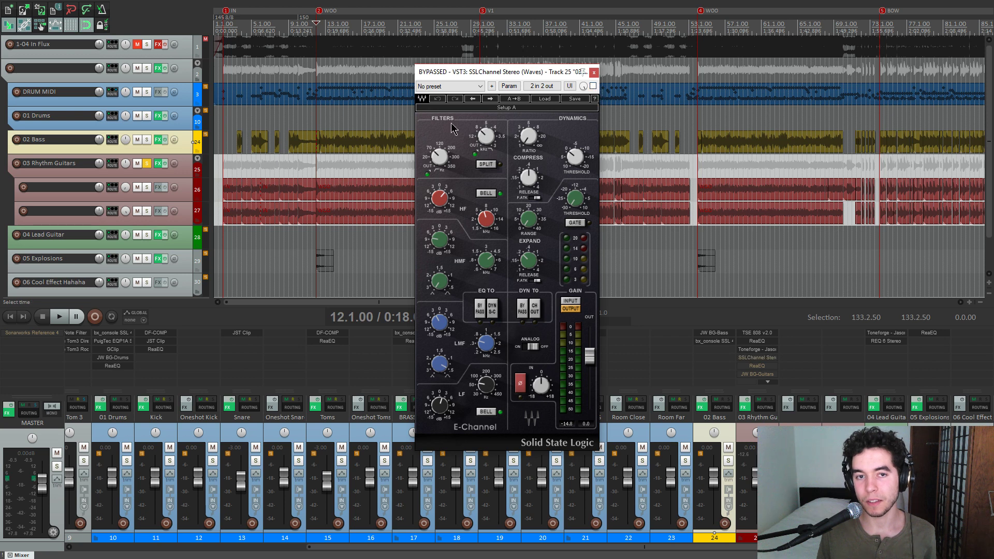
left_click(147, 163)
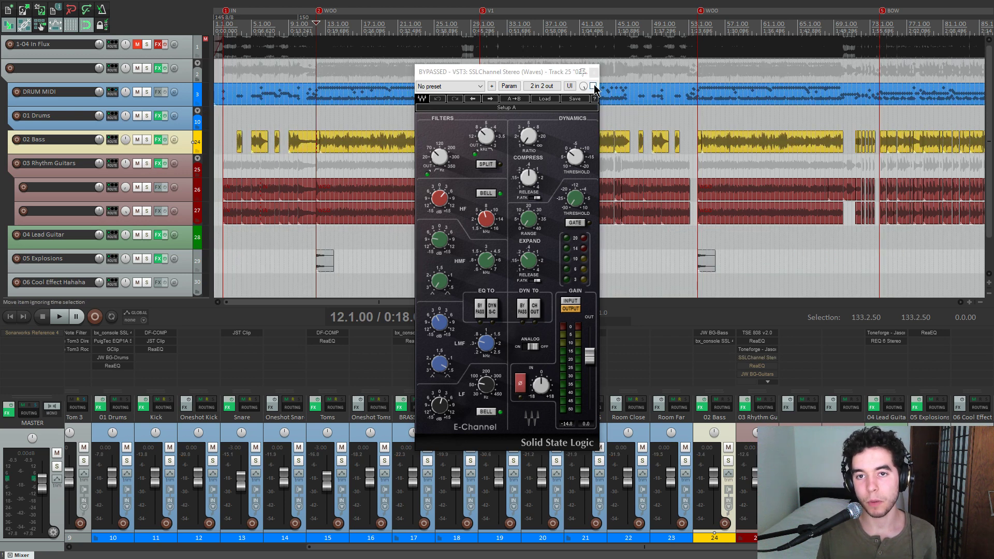
key("space")
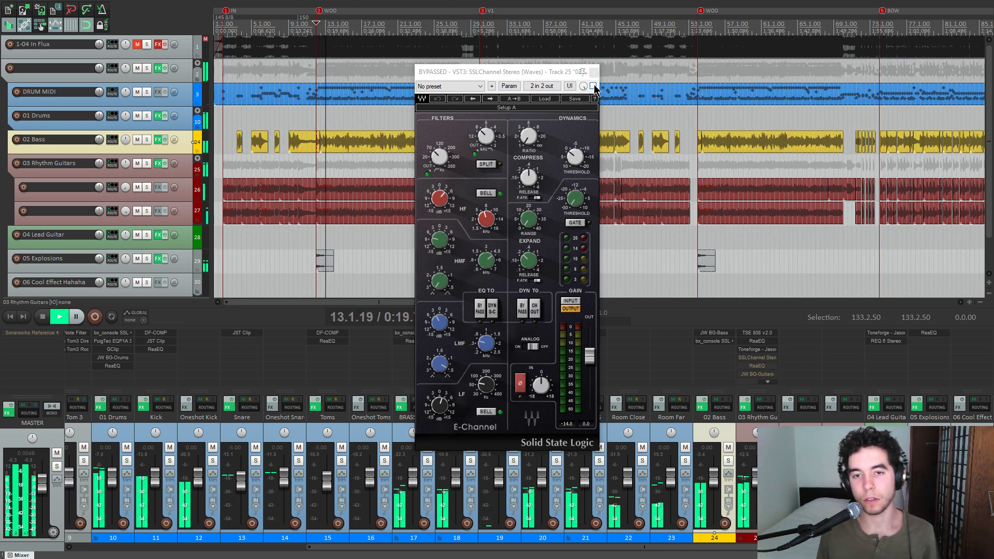
left_click(594, 86)
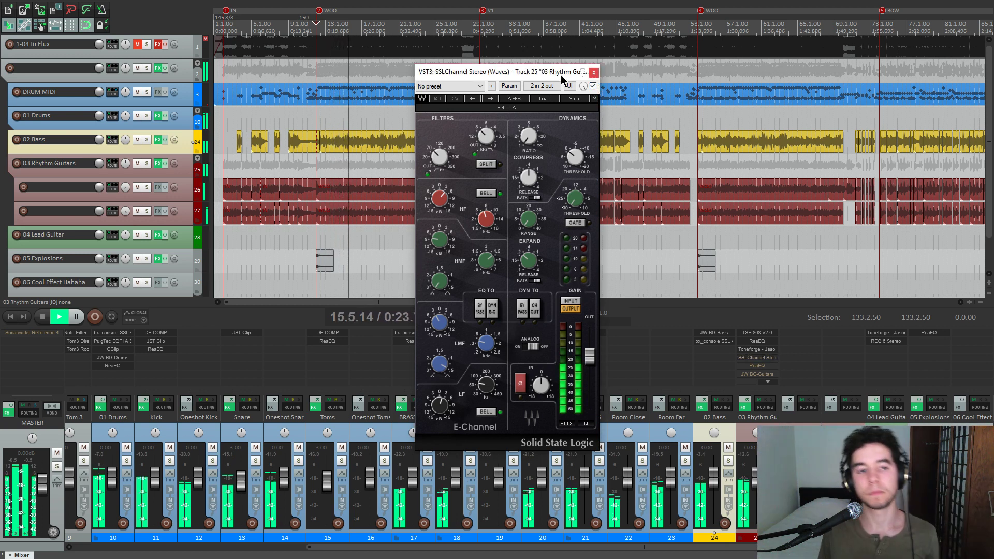
key("space")
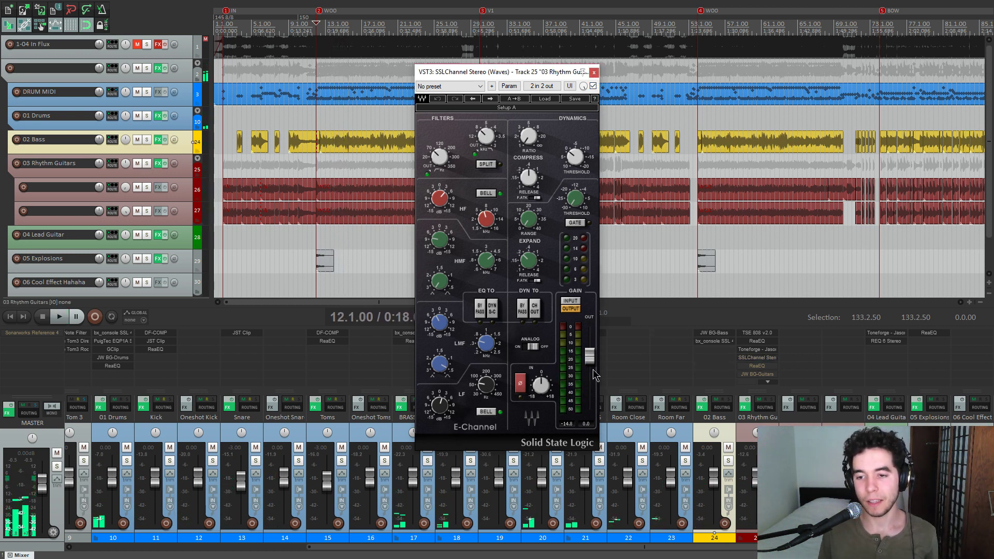
left_click(771, 461)
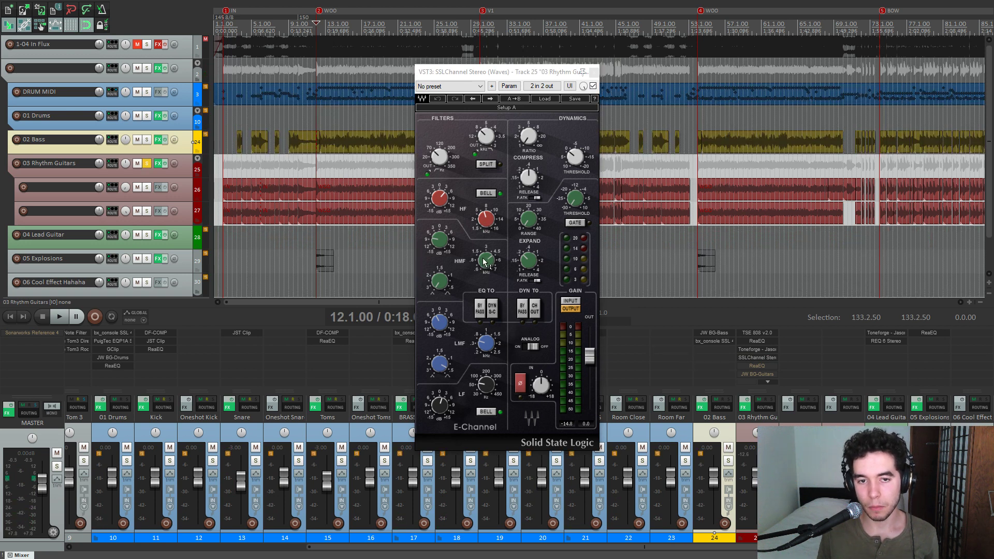
- Flatten the SSLChannel's HMF gain while auditioning the soloed rhythm guitars
left_click(484, 220)
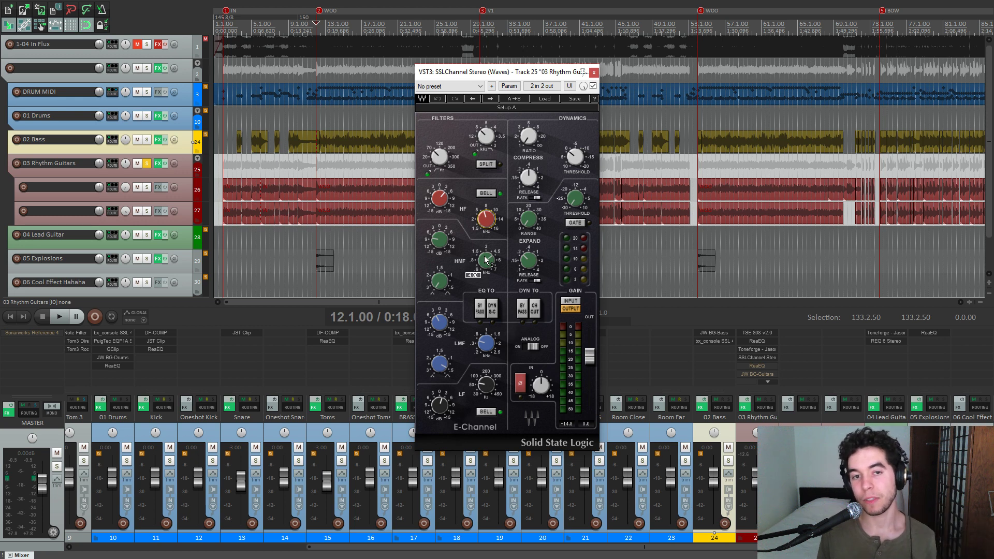
key("space")
mouse_move(439, 241)
left_mouse_down()
mouse_move(439, 204)
mouse_move(438, 245)
left_mouse_up()
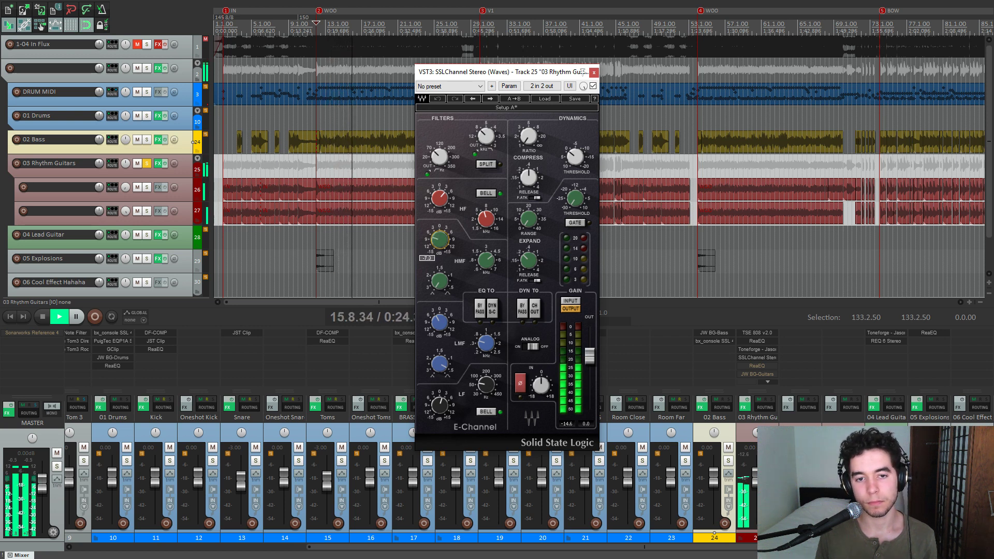
key("space")
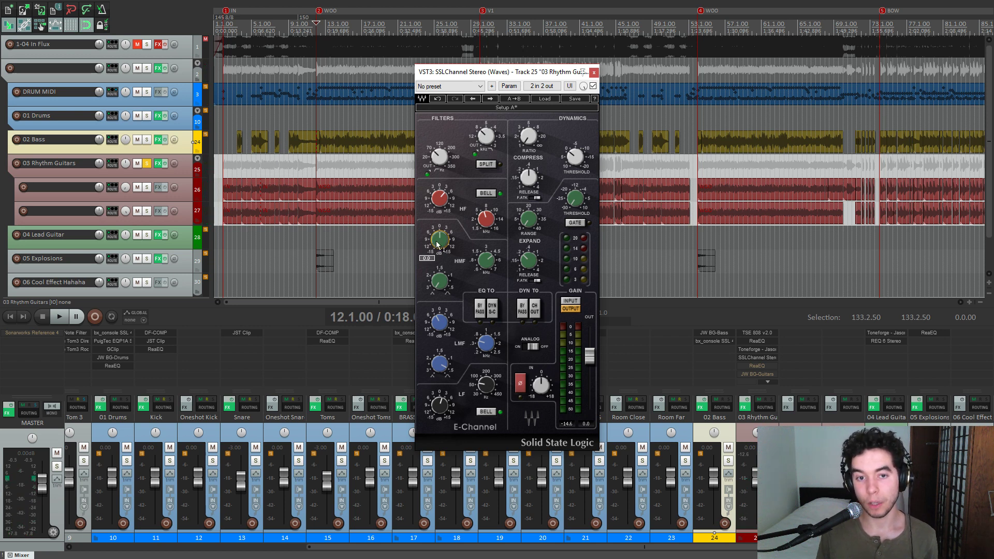
- Audition the rhythm guitars with the HMF gain flat and cut in turn, restore the cut, and close the SSLChannel
key("space")
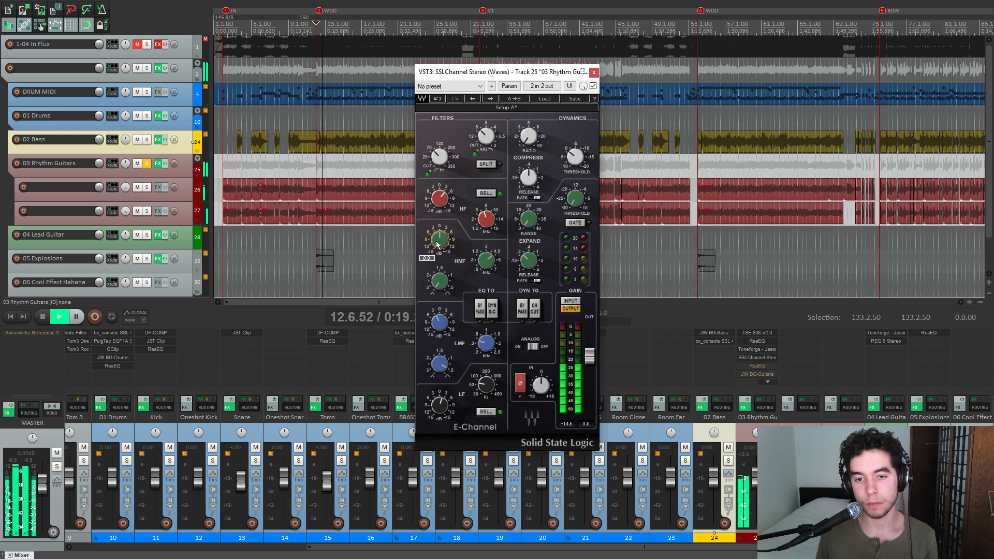
key("space")
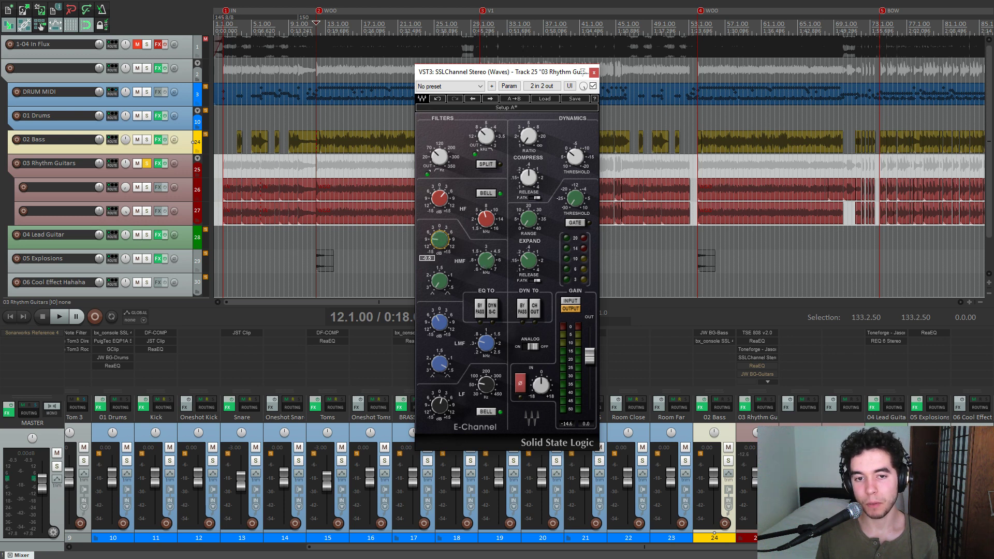
key("space")
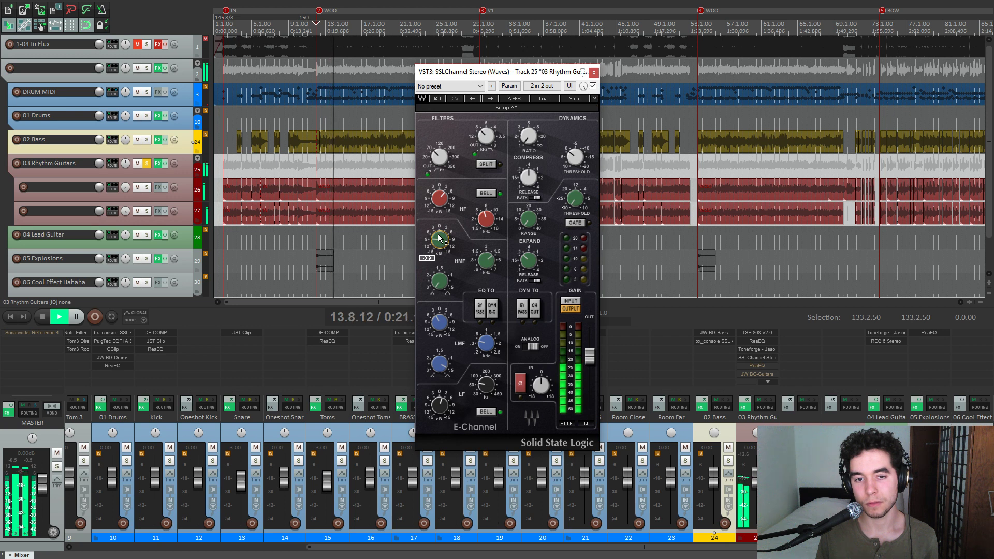
key("space")
left_click_drag(439, 239, 438, 240)
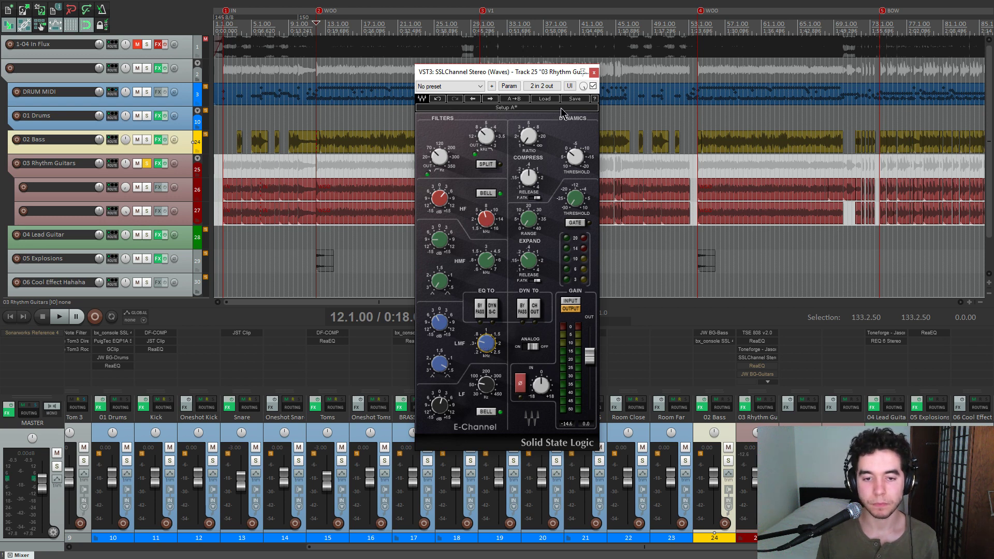
left_click(595, 73)
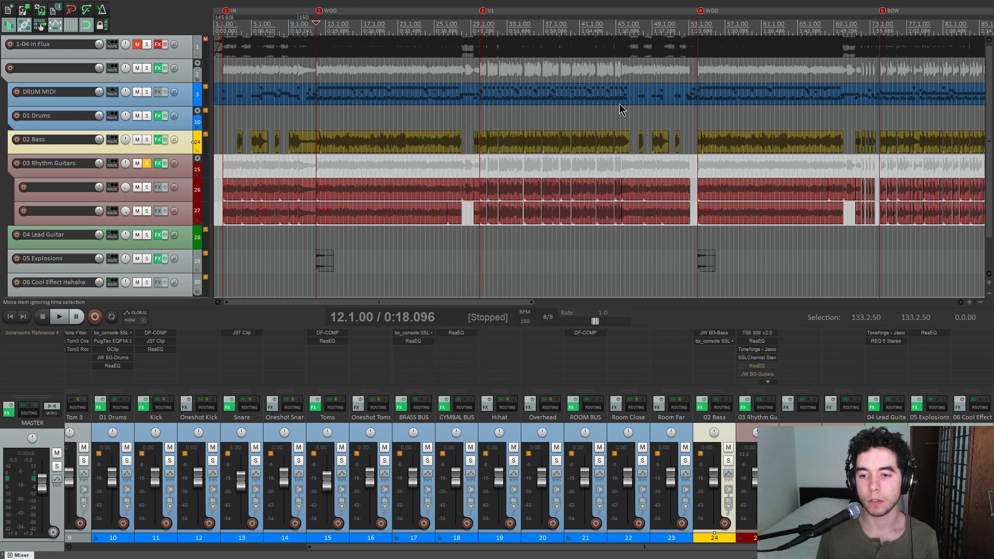
- Activate and open the bypassed ReaEQ on 03 Rhythm Guitars, audition band 2 boosted to 12 dB, and undo the boost
left_click(757, 366)
left_click_drag(245, 59, 463, 127)
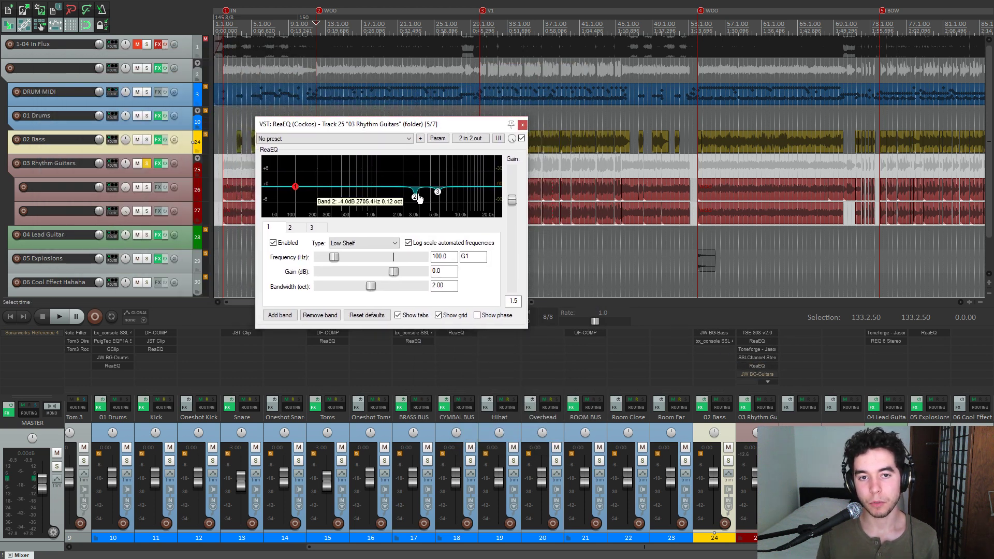
left_click(415, 196)
key("space")
left_click_drag(387, 270, 439, 274)
key("space")
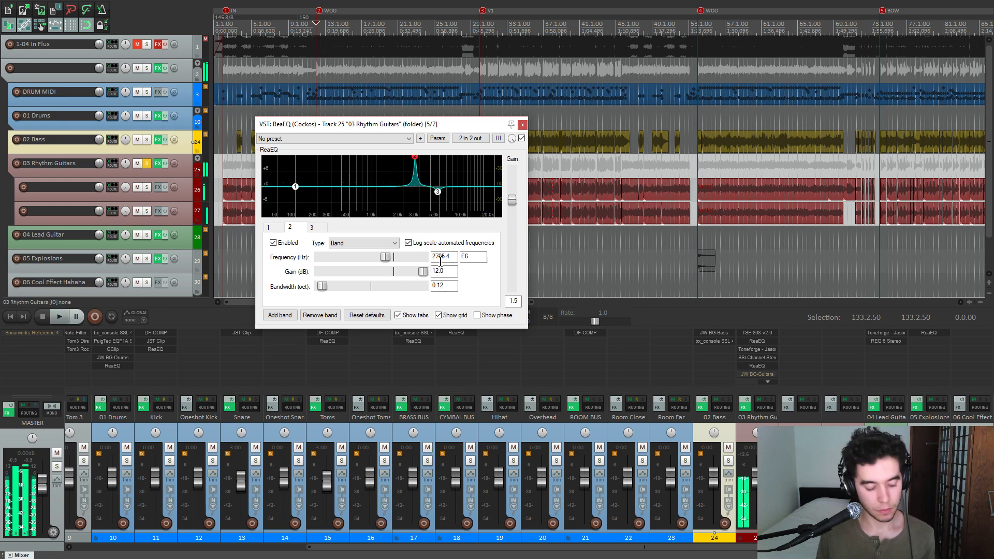
key("ctrl+z")
- Exaggerate ReaEQ's band 3 gain to 12 dB during playback, set it to -1.5 dB, and close ReaEQ
left_click(438, 192)
key("space")
left_click_drag(390, 273, 435, 274)
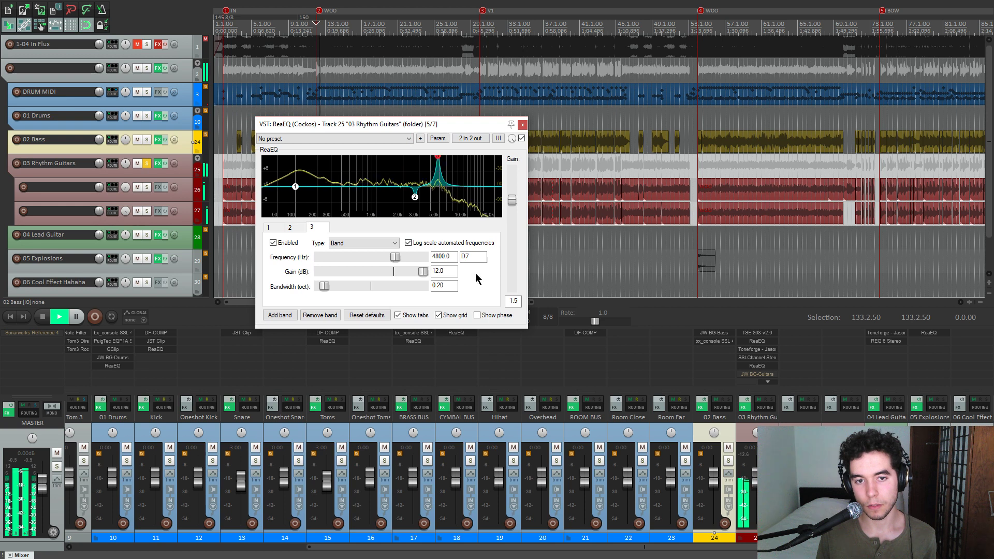
key("space")
left_click_drag(453, 256, 426, 255)
key("Tab")
type("-")
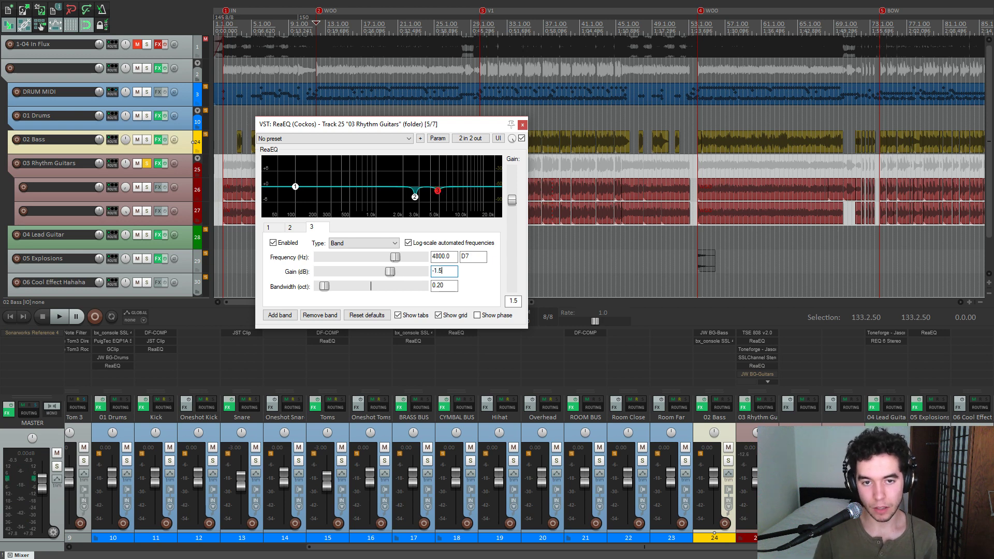
left_click(522, 126)
- Activate and open the bypassed JW BG-Guitars on 03 Rhythm Guitars, and audition the track through it
scroll(769, 373, "down", 1)
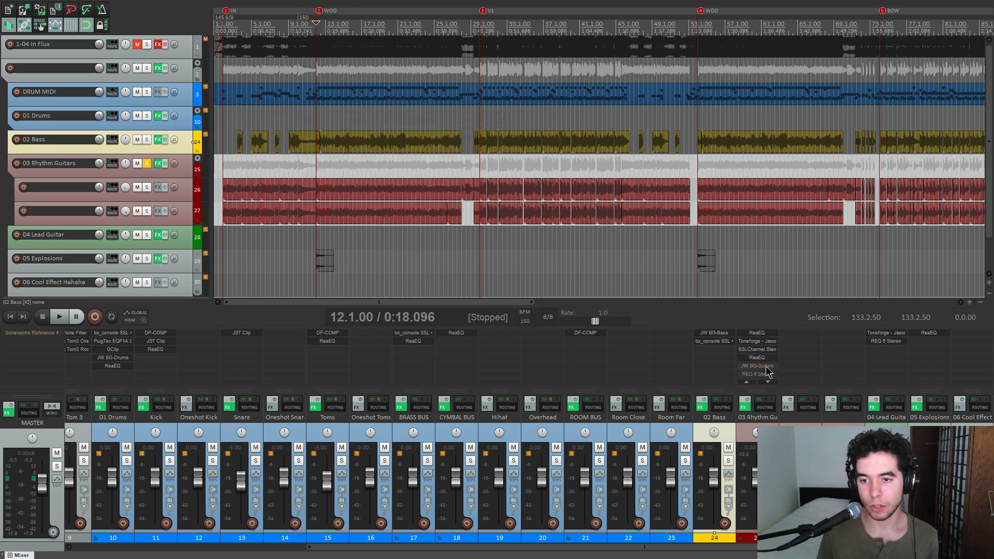
left_click(766, 366)
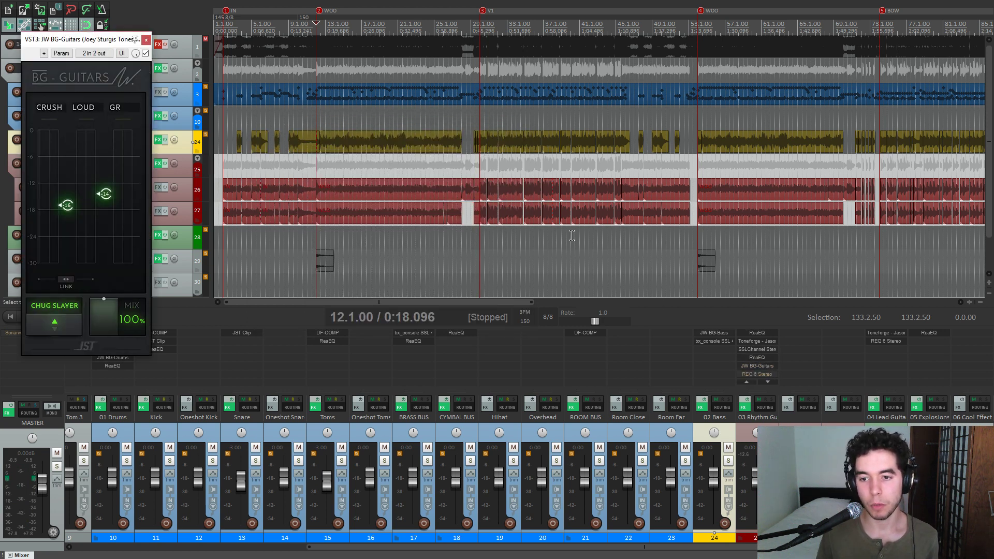
left_click_drag(98, 40, 370, 81)
key("space")
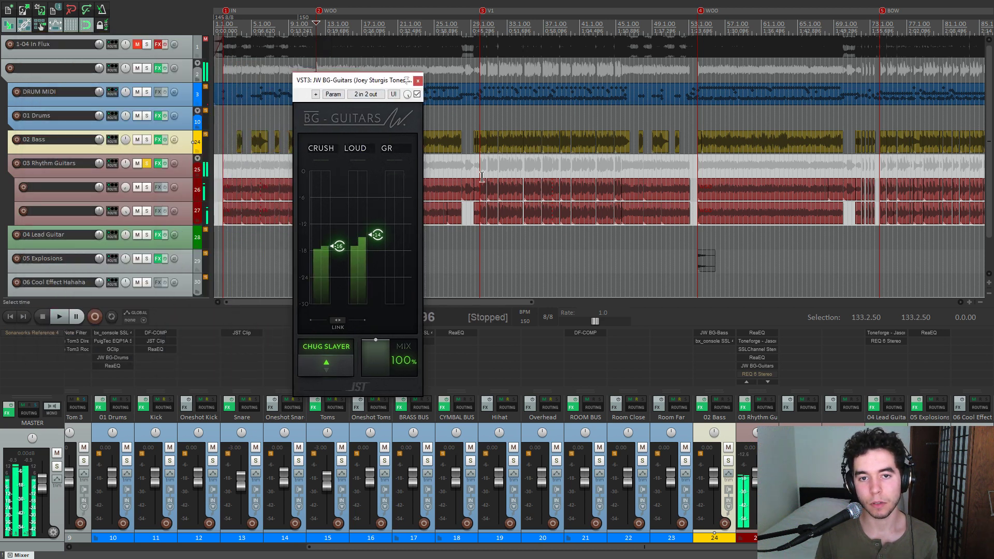
key("space")
- Audition the rhythm guitars through JW BG-Guitars from the LOL marker
scroll(578, 174, "down", 3)
scroll(579, 174, "up", 4)
key("space")
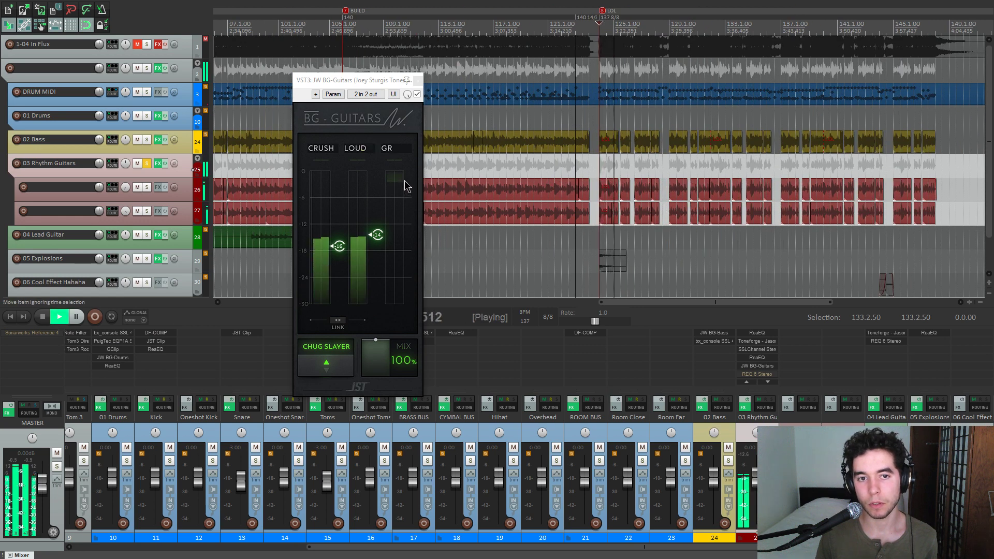
key("space")
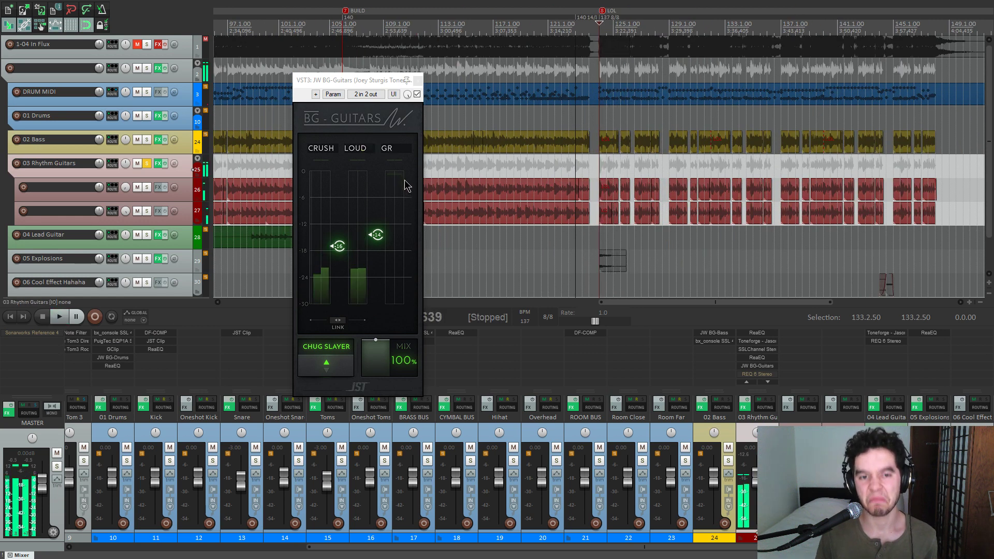
- Activate and open the bypassed REQ 6 Stereo on 03 Rhythm Guitars, placing its window beside JW BG-Guitars
scroll(772, 365, "down", 1)
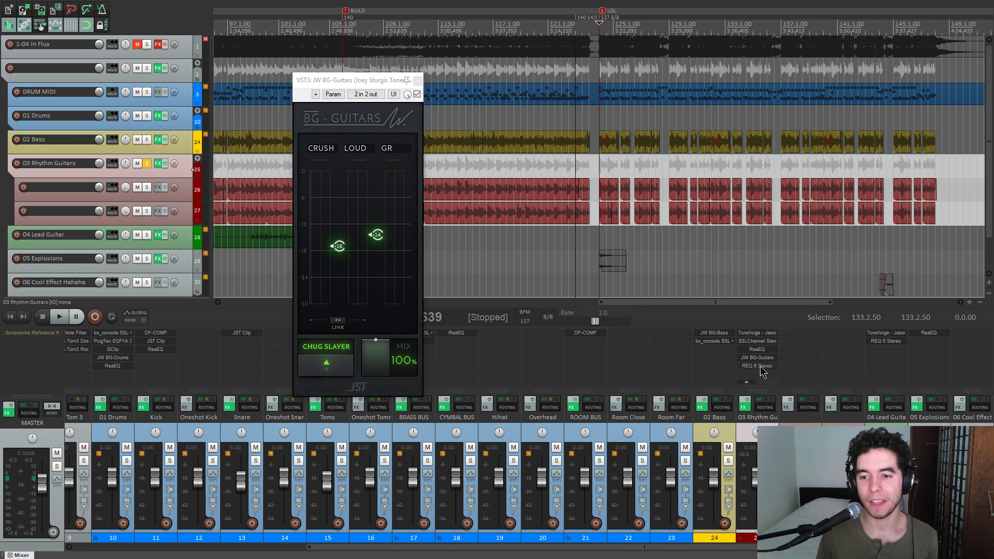
left_click(761, 366)
left_click_drag(347, 84, 412, 95)
left_click_drag(228, 44, 628, 115)
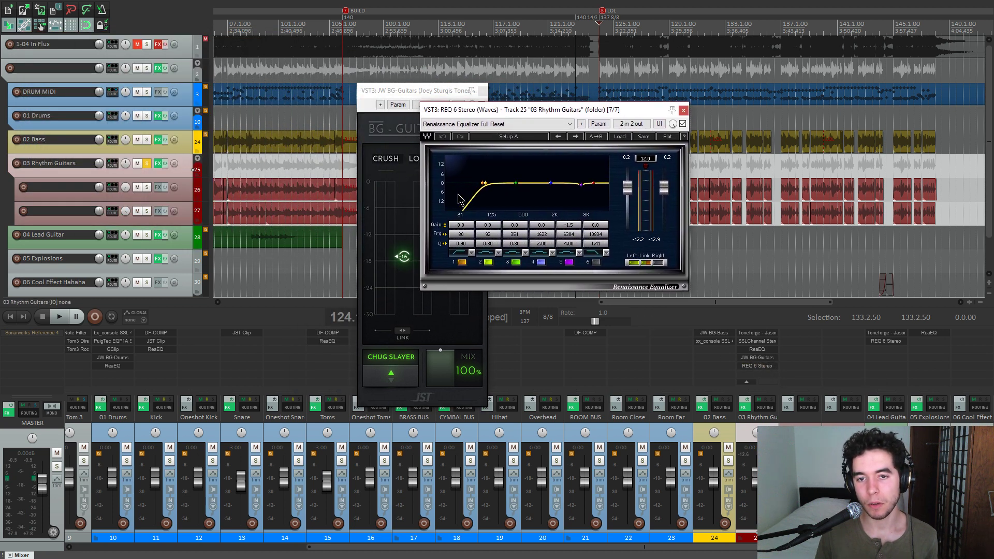
- Exaggerate REQ 6's band 5 gain to 12 dB during playback, and lower it to 0 dB
left_click(569, 224)
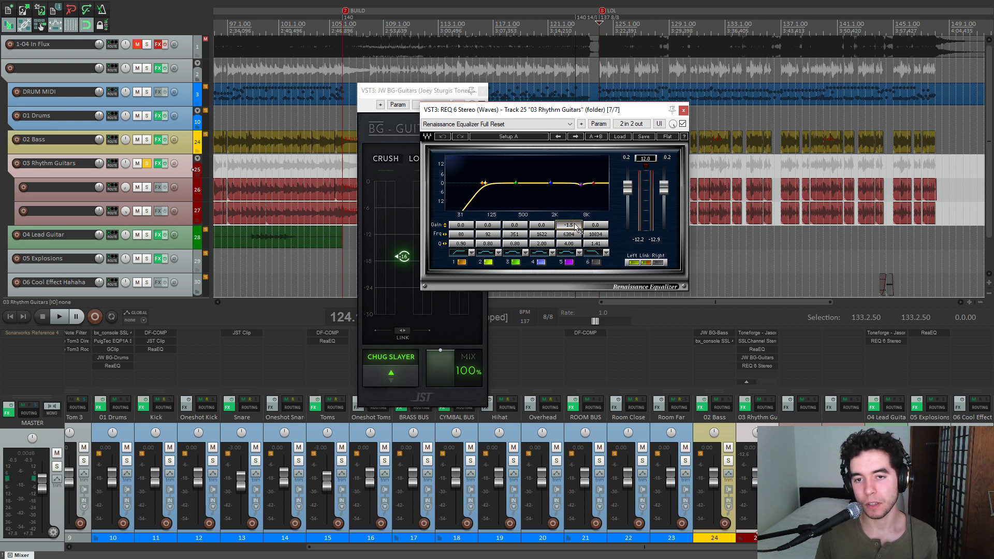
key("space")
left_click_drag(573, 225, 574, 153)
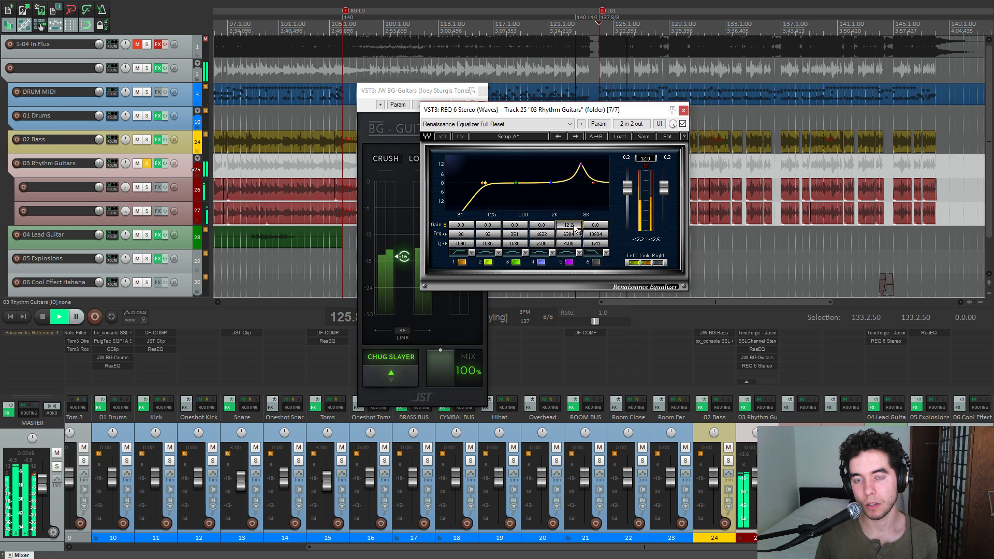
key("space")
left_click_drag(574, 154, 574, 217)
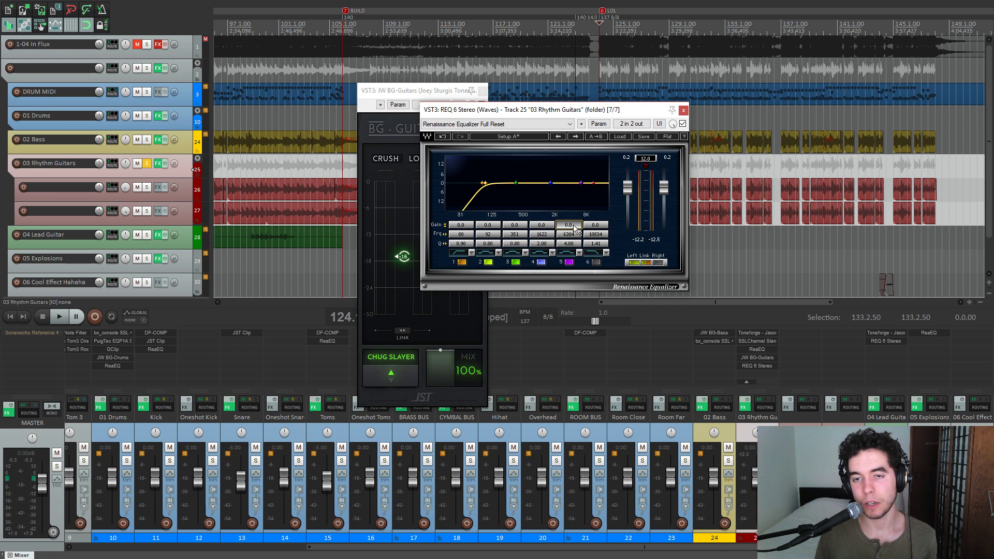
- Close REQ 6 Stereo and JW BG-Guitars during playback, and audition the full mix with the rhythm guitars unsoloed
key("space")
left_click(683, 110)
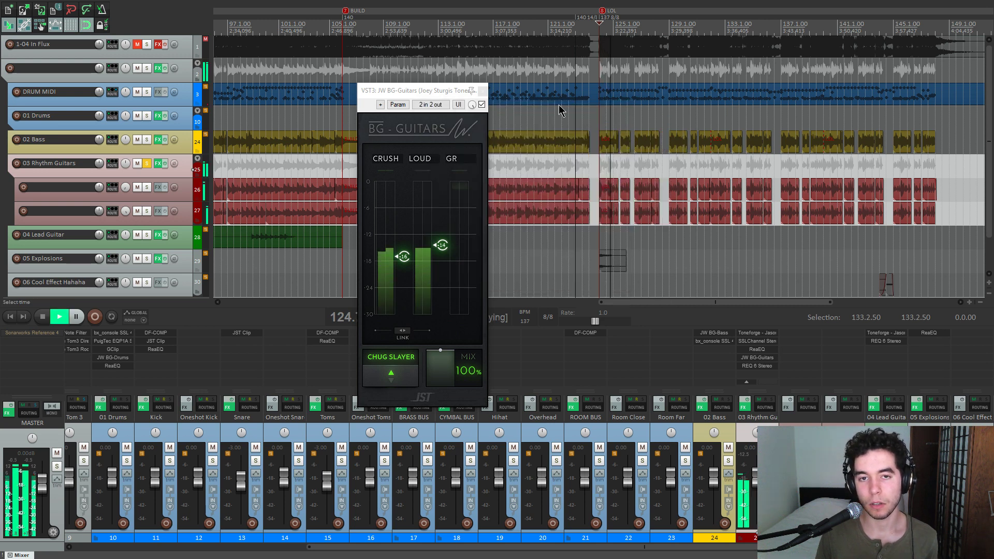
left_click(483, 91)
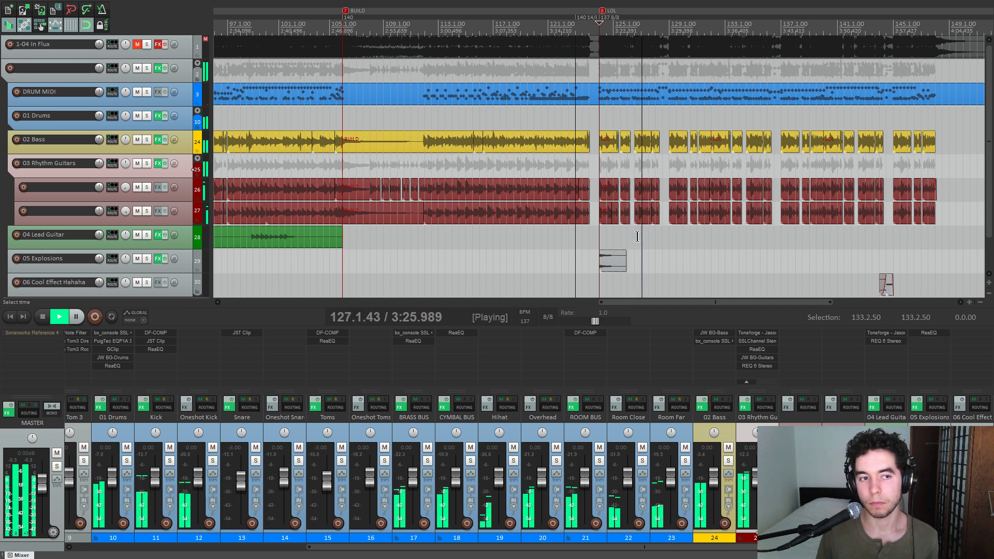
key("space")
- Place the edit cursor at the start of the lead guitar clip near the MELODY marker and solo 04 Lead Guitar
scroll(637, 237, "down", 5)
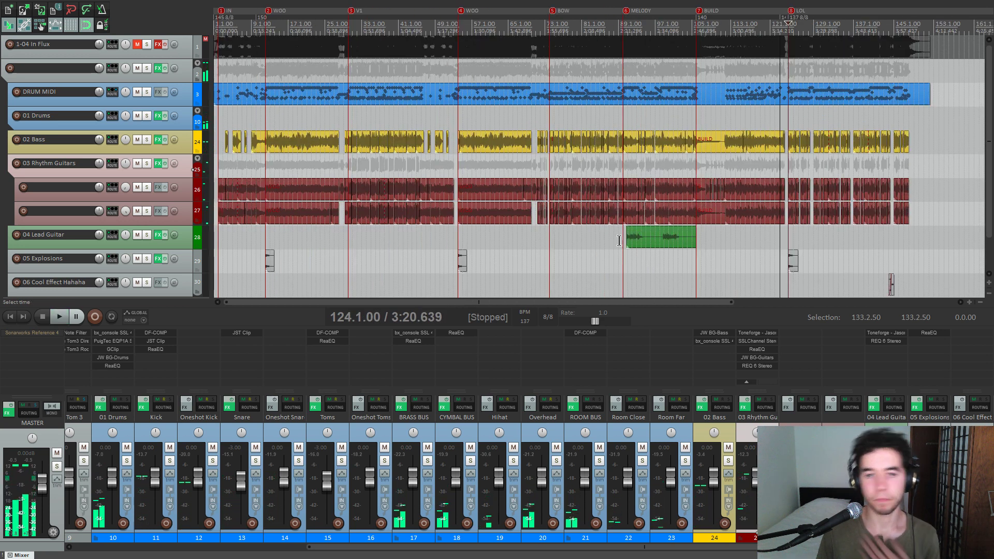
left_click(620, 259)
scroll(620, 259, "up", 8)
left_click(592, 260)
left_click(147, 235)
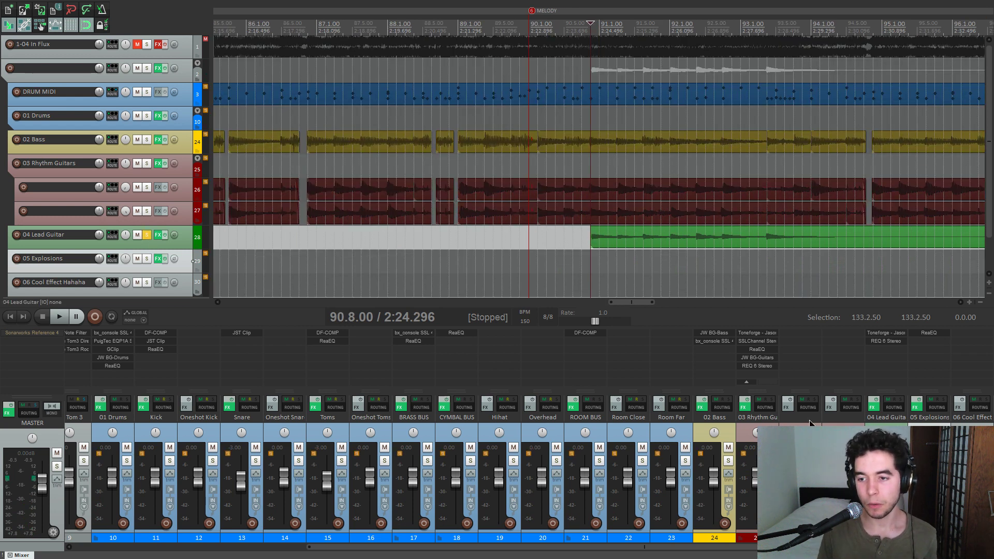
- Open Toneforge - Jason Richardson on 04 Lead Guitar and audition the soloed lead tone
left_click(879, 334)
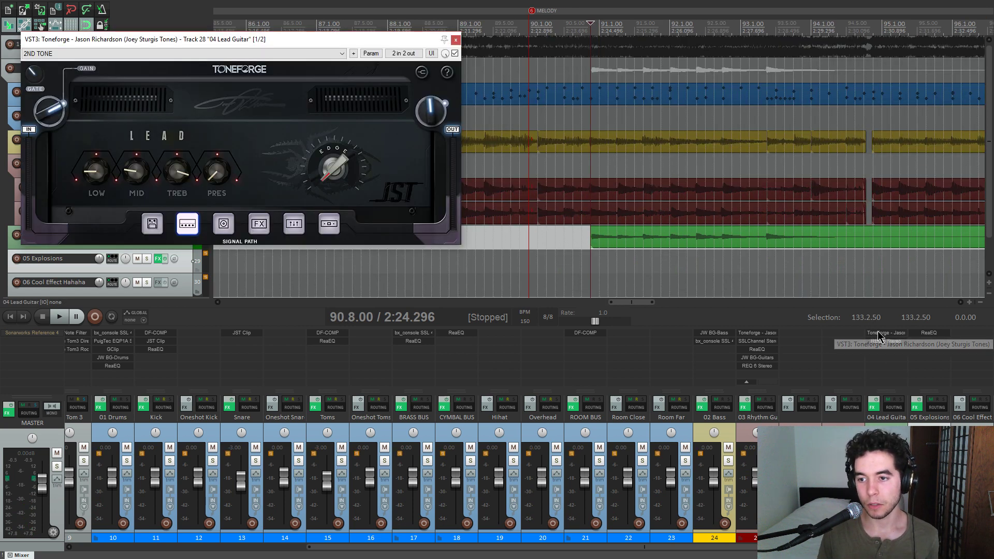
left_click_drag(332, 42, 443, 101)
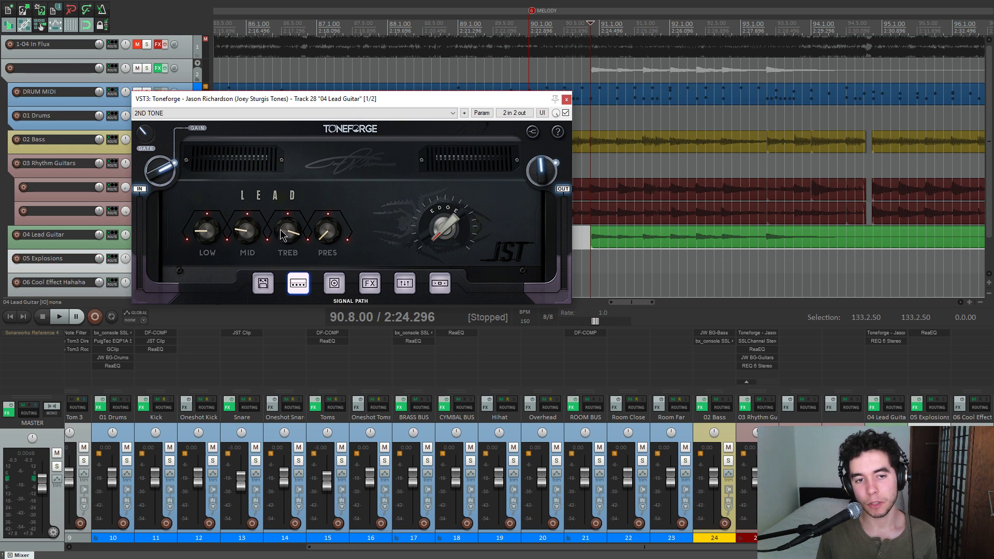
key("space")
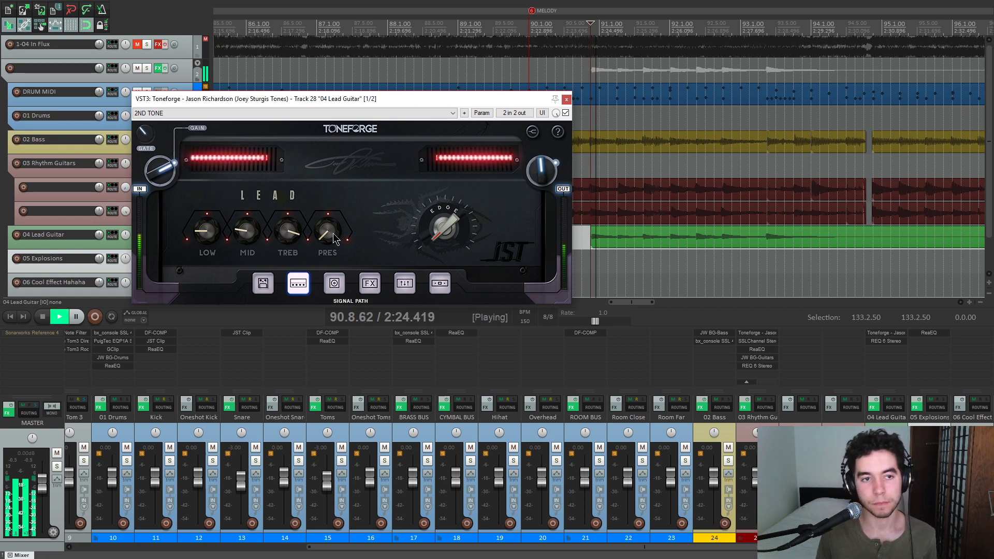
key("space")
- Review Toneforge's effect pedals and Parametric EQ pages, and play the lead guitar through them
left_click(370, 283)
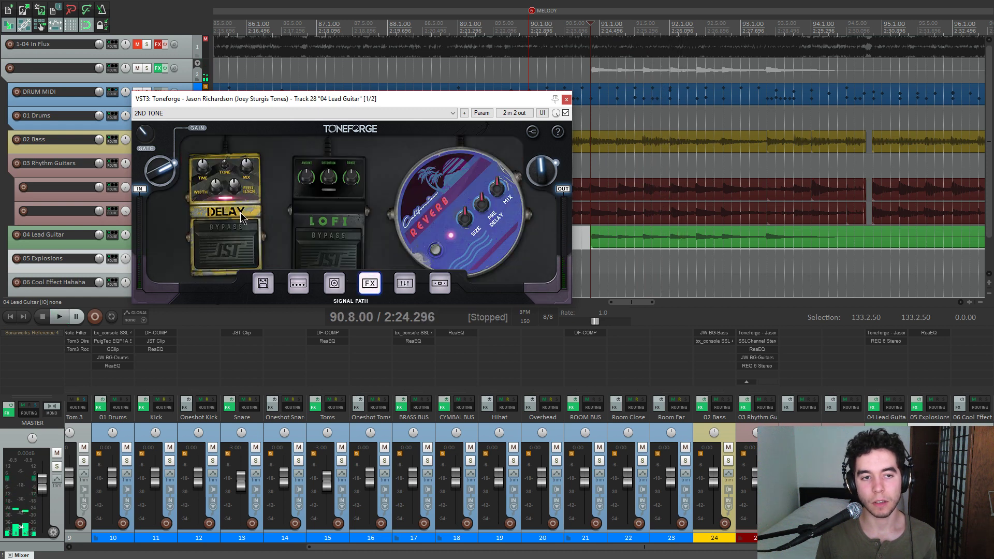
left_click(404, 284)
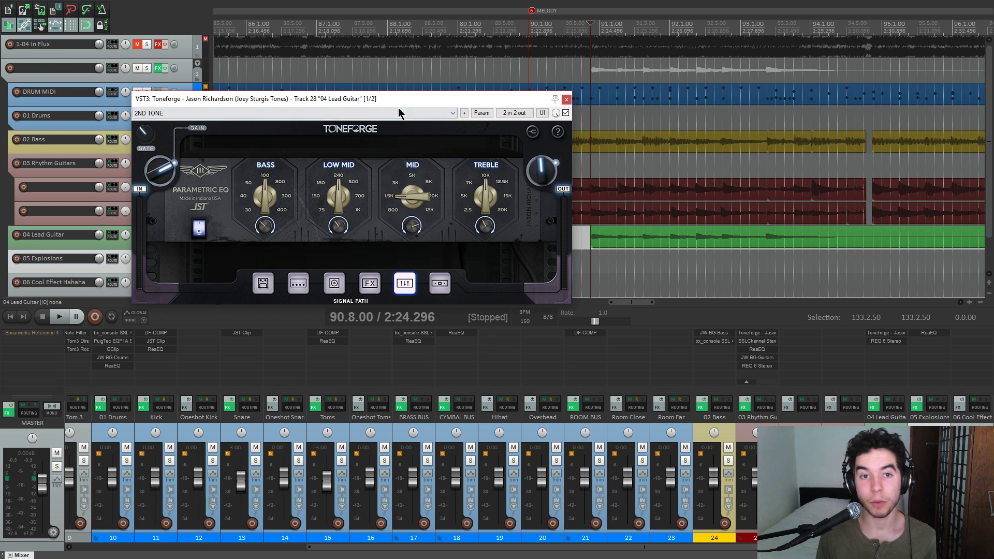
key("space")
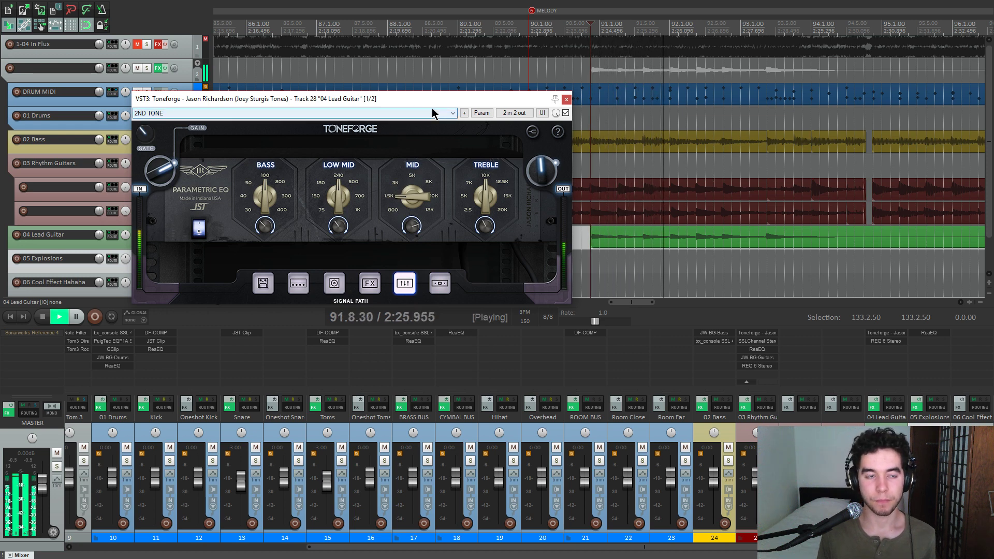
- Close Toneforge and open REQ 6 Stereo on 04 Lead Guitar during playback, placing its window over the arrangement
left_click(566, 100)
left_click(899, 342)
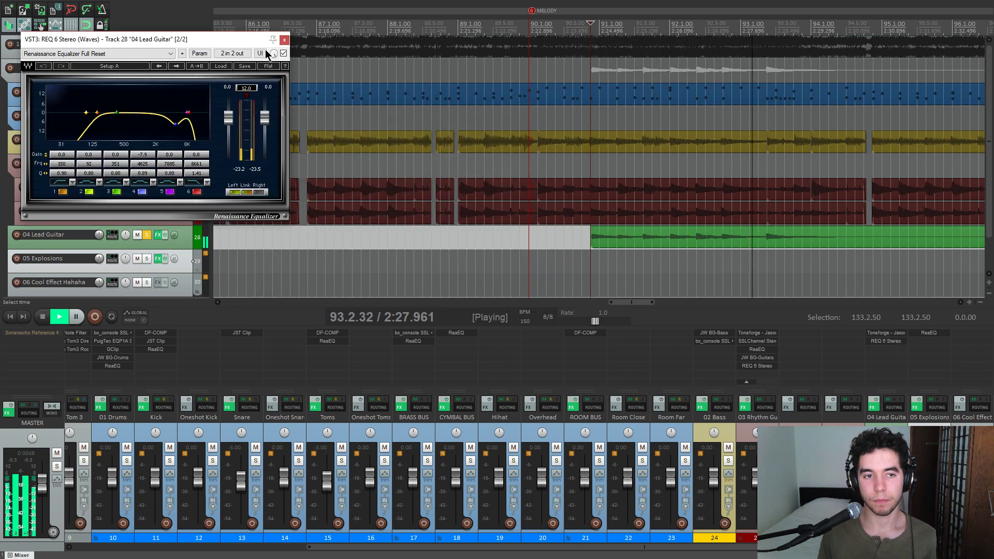
left_click_drag(238, 42, 414, 111)
key("space")
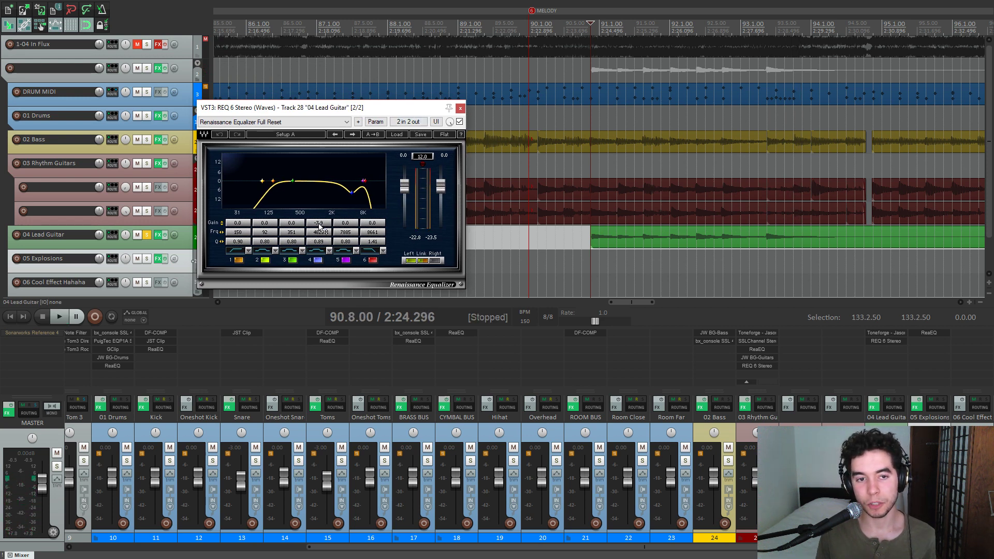
left_click_drag(352, 108, 430, 137)
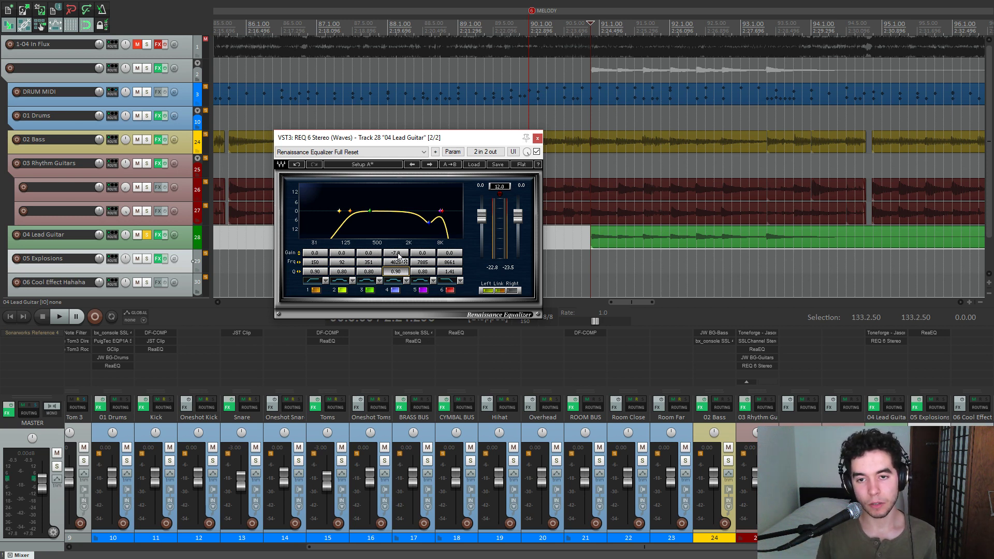
- Audition the lead guitar with REQ 6's band 4 gain at 0 dB, and set that gain to -7 dB
key("space")
double_click(399, 256)
type("0")
key("Return")
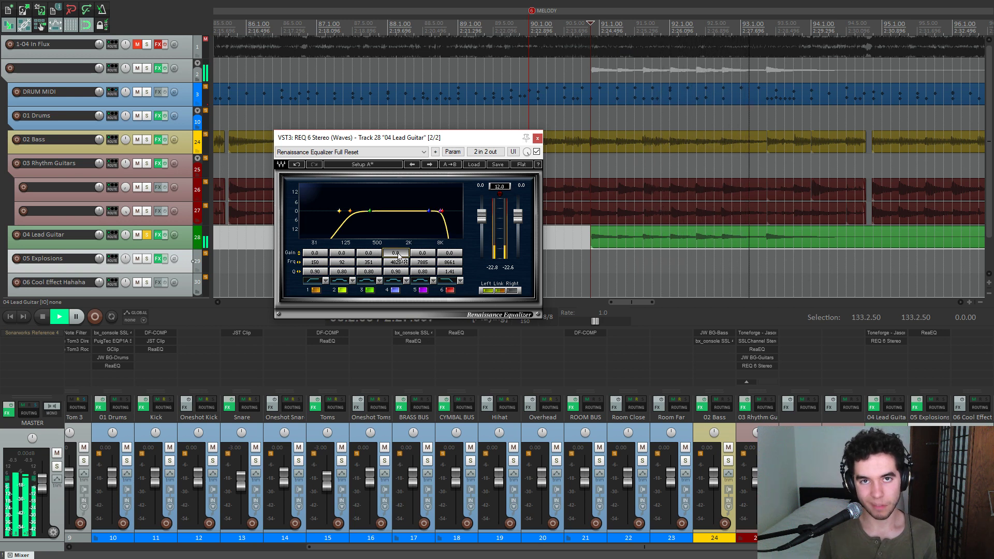
key("space")
double_click(398, 256)
type("-7")
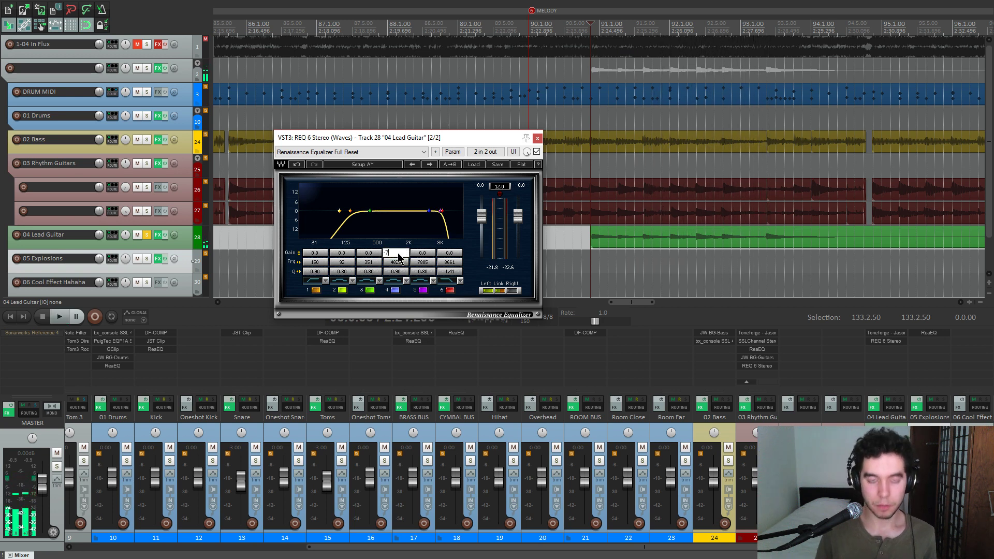
key("Return")
- Check REQ 6's band 6 and band 1 cutoff frequencies on the lead guitar, and reposition its window
left_click(449, 262)
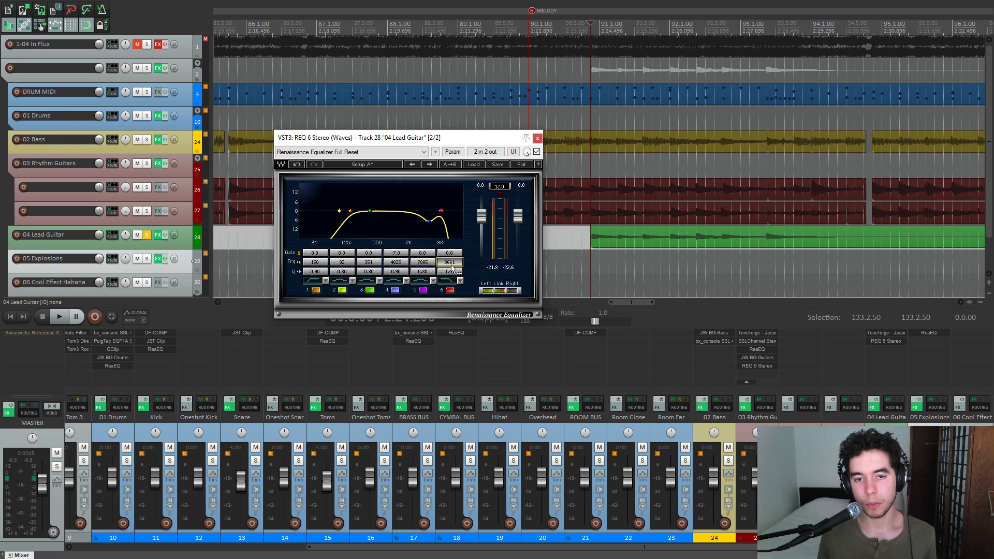
left_click(313, 263)
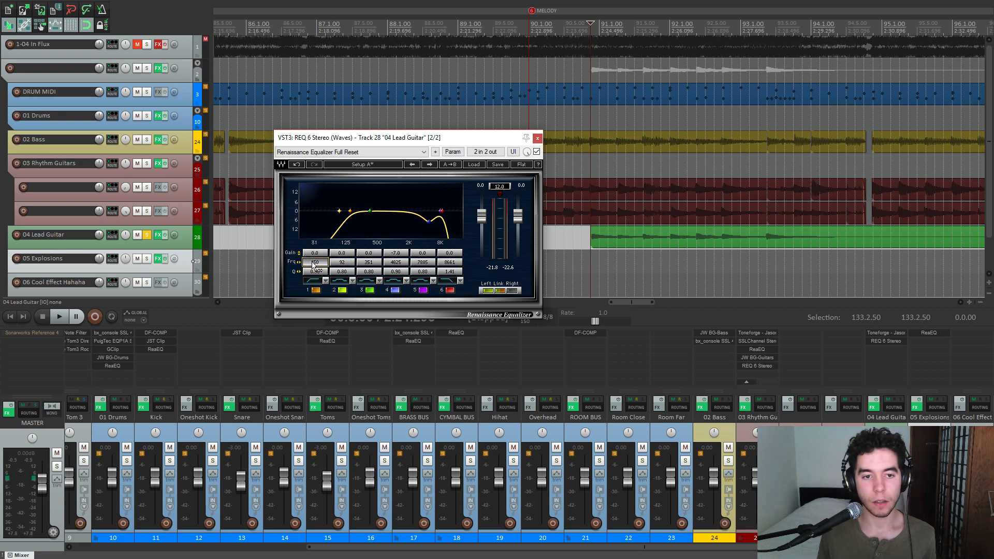
left_click(537, 140)
left_click(885, 340)
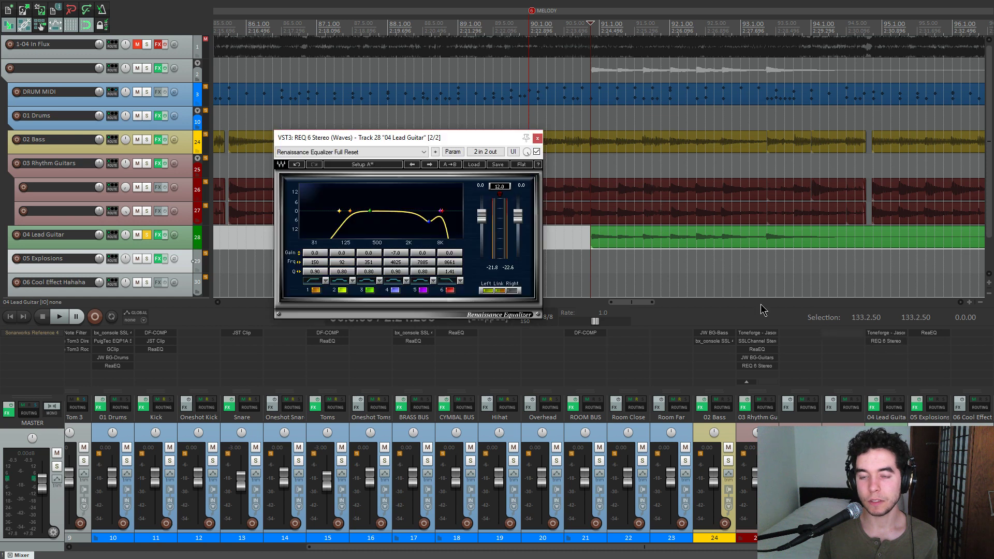
left_click_drag(449, 139, 391, 130)
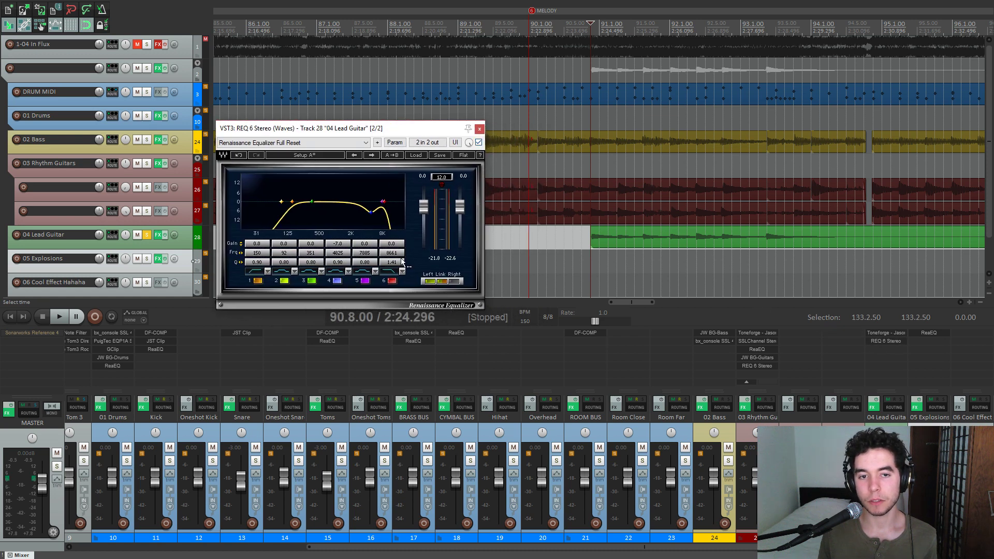
- Turn off REQ 6's filter bands 1 and 6 and audition the lead guitar without them
left_click(390, 281)
left_click(256, 280)
left_click(256, 280)
left_click(391, 281)
left_click(392, 281)
left_click(256, 281)
left_click(256, 281)
left_click(255, 281)
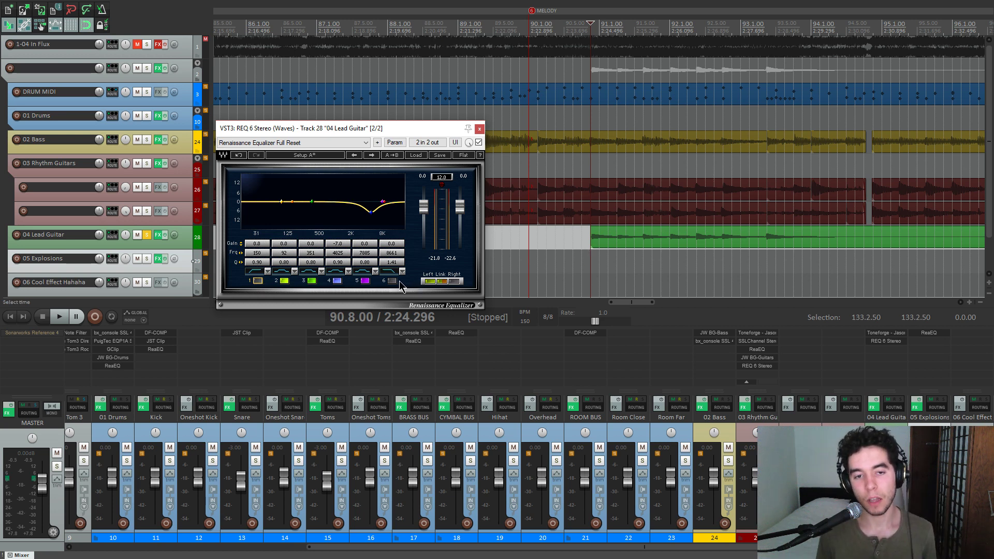
key("space")
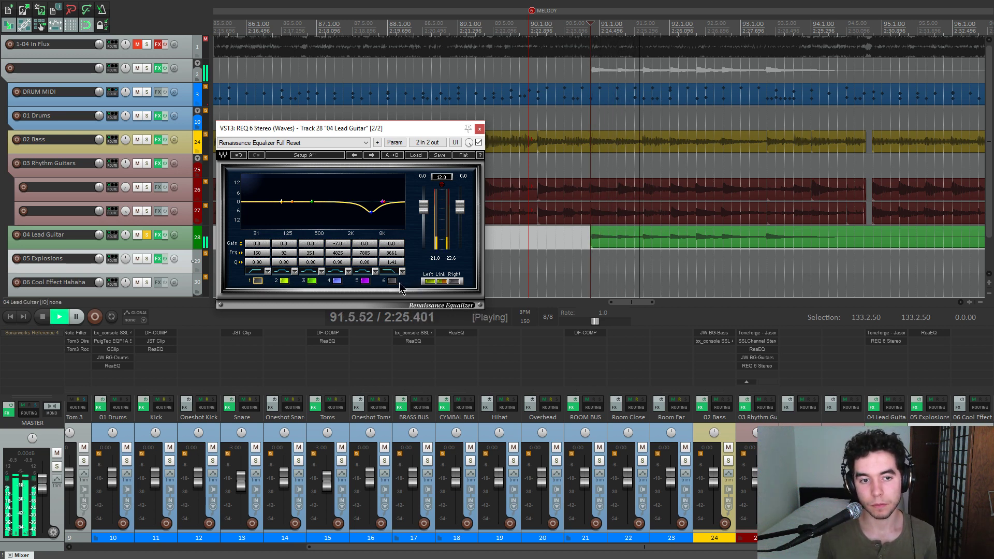
key("space")
- Re-enable REQ 6's bands 1 and 6, audition the lead guitar with them, and close the equalizer
left_click(392, 280)
left_click(257, 282)
key("space")
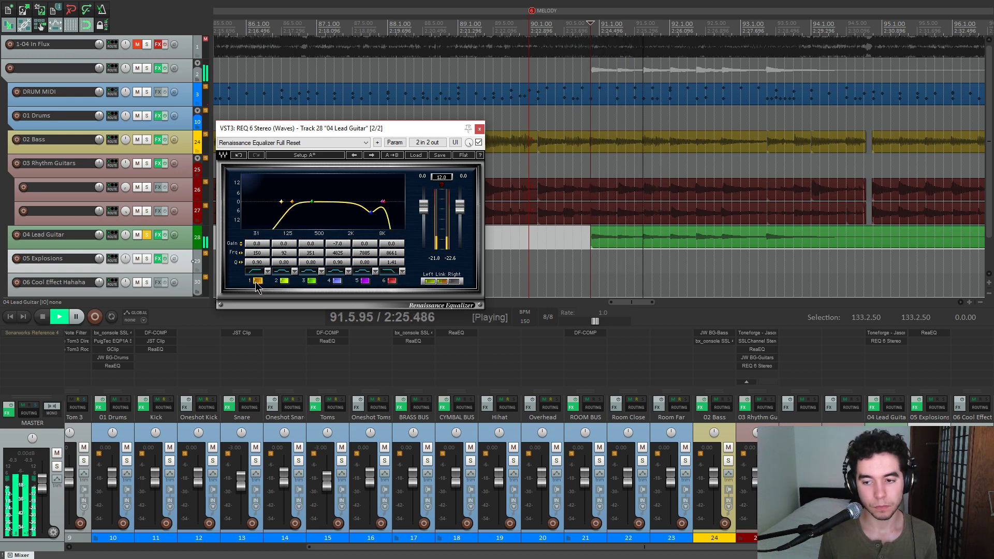
key("space")
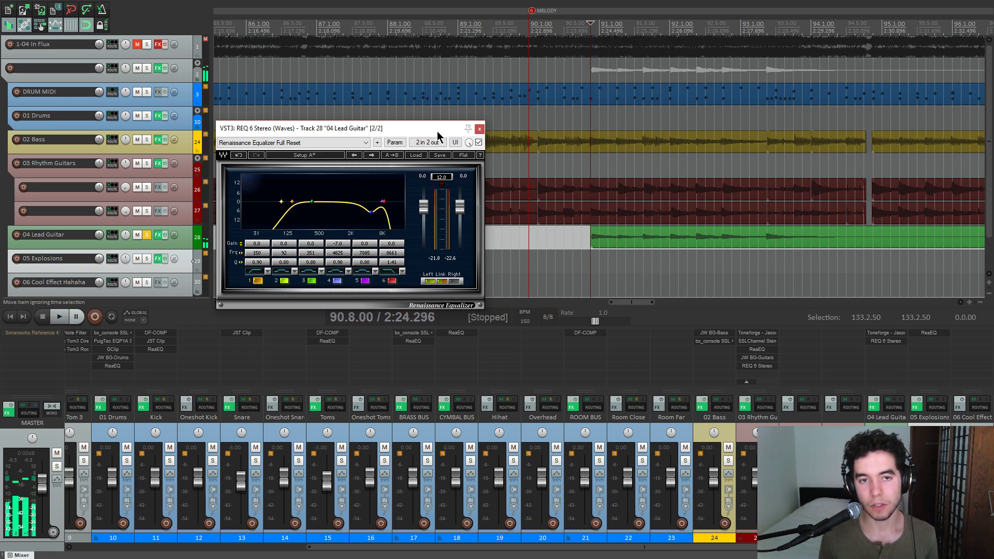
left_click_drag(474, 130, 486, 116)
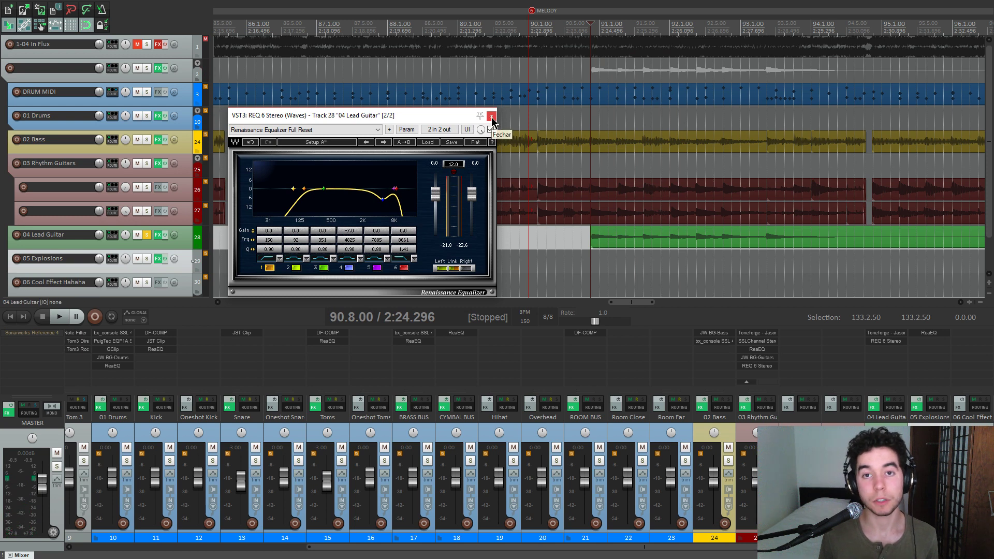
left_click(492, 117)
- Audition 04 Lead Guitar and 03 Rhythm Guitars soloed together, and clear both solos
left_click(900, 461)
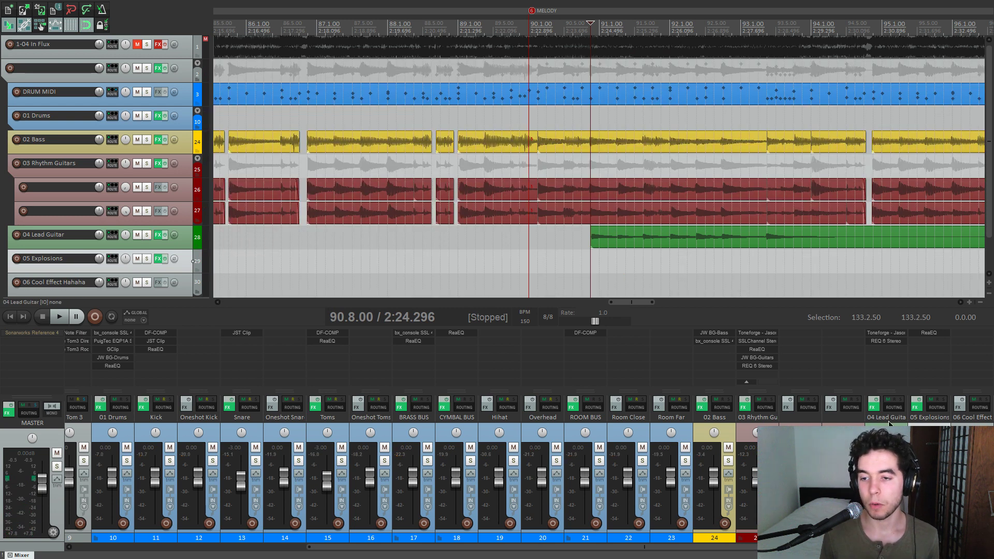
left_click(900, 461)
left_click(771, 461)
key("space")
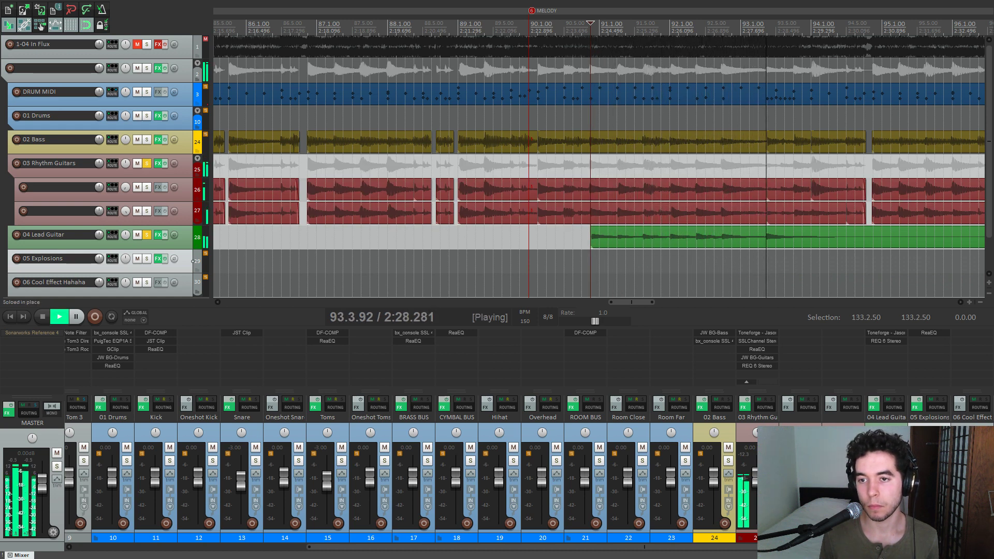
key("space")
left_click(900, 461)
left_click(771, 461)
- Place the edit cursor at the explosion clip on the second WOO marker, solo 05 Explosions, and start playback
scroll(58, 210, "down", 1)
scroll(38, 219, "up", 1)
scroll(372, 274, "down", 7)
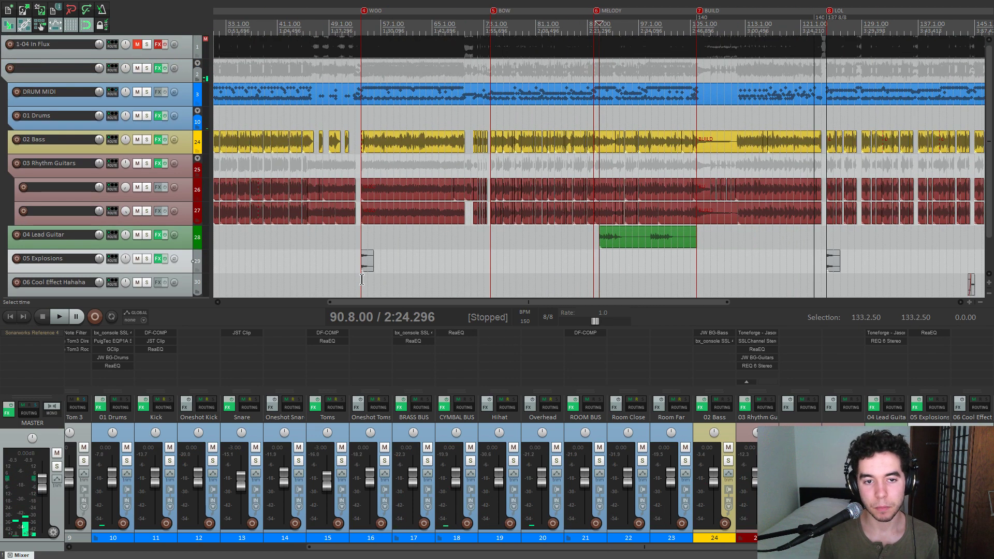
left_click(362, 280)
scroll(417, 284, "up", 2)
left_click(943, 460)
key("space")
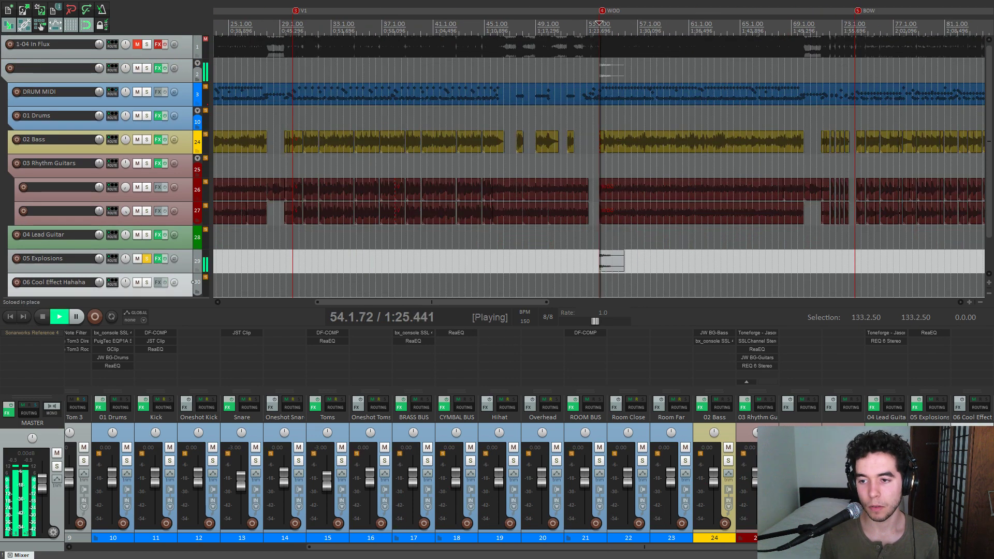
- Open ReaEQ on 05 Explosions, stop playback, and select its low-pass band 4
left_click(928, 334)
left_click_drag(210, 40, 383, 80)
key("space")
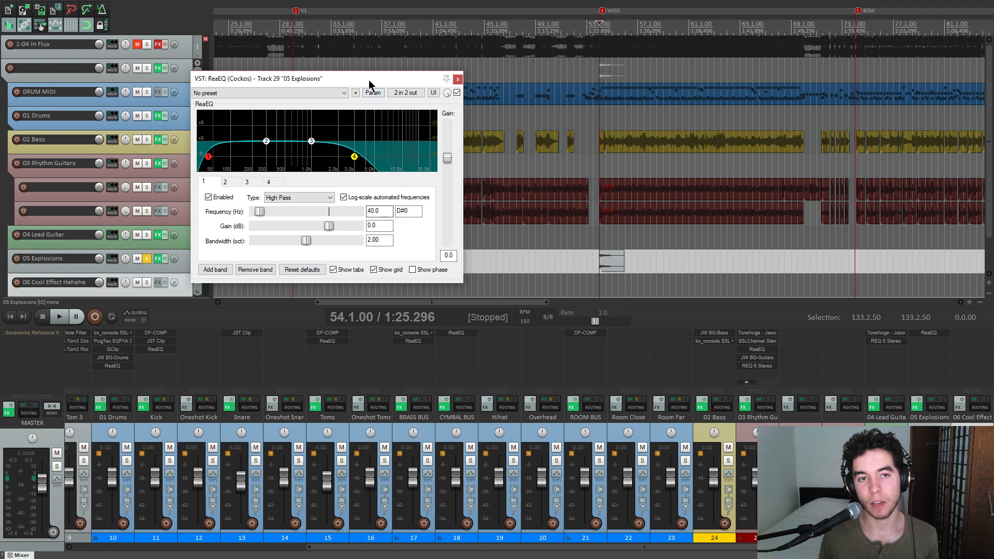
left_click(354, 157)
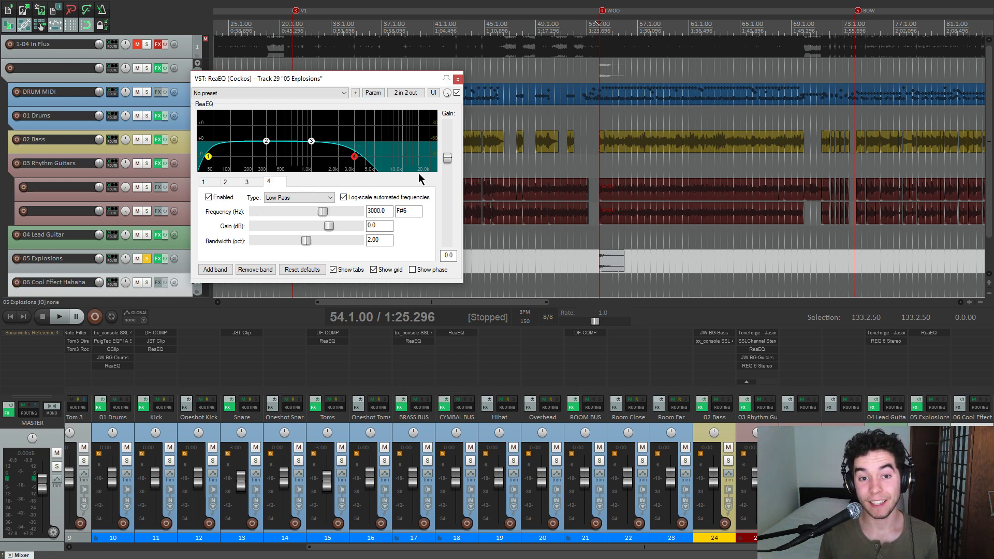
left_click_drag(404, 76, 414, 80)
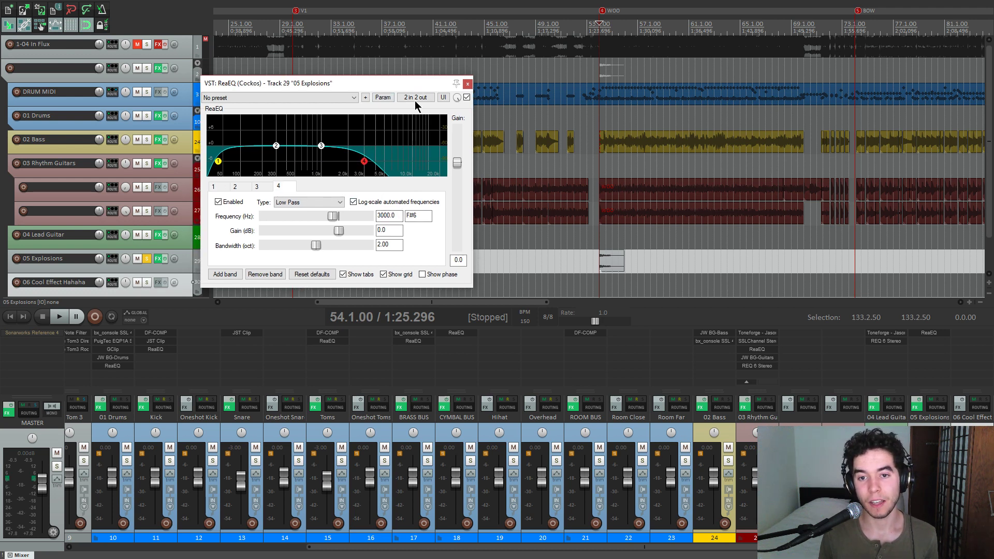
- Disable ReaEQ's low-pass band 4 and audition the explosion without it
left_click(227, 204)
key("space")
key("space")
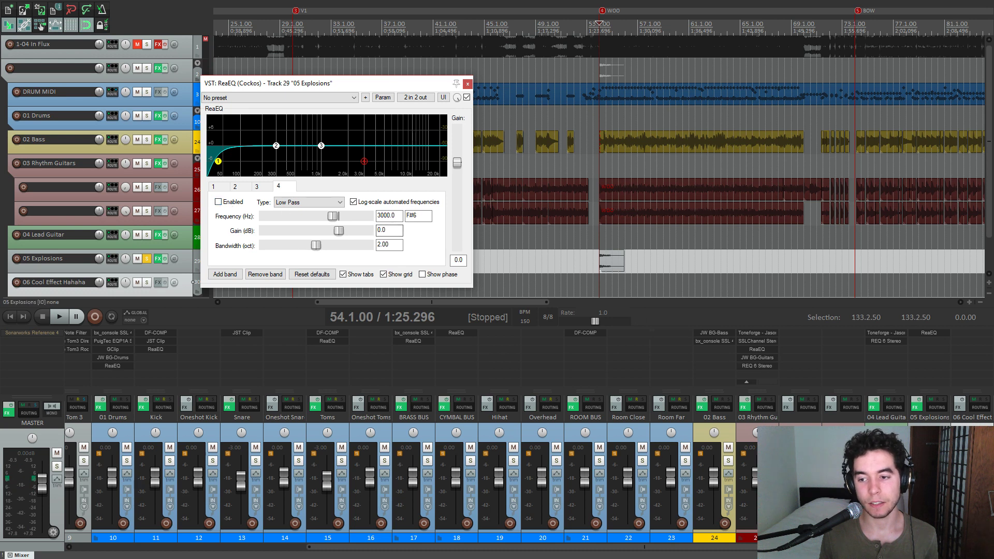
- Clear the 05 Explosions solo and audition the explosion in the full mix from just before the second WOO marker
left_click(944, 460)
scroll(601, 234, "up", 2)
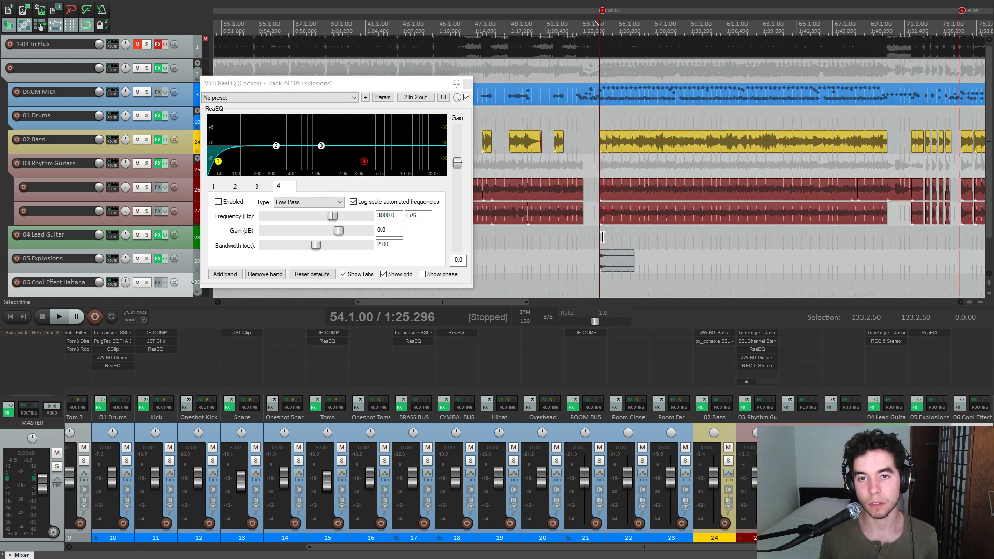
left_click(594, 239)
key("space")
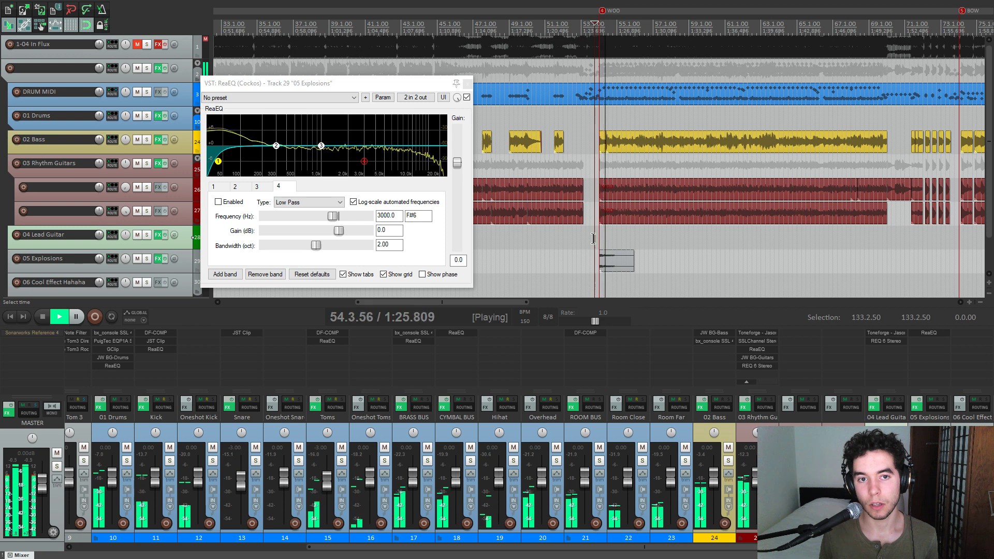
key("space")
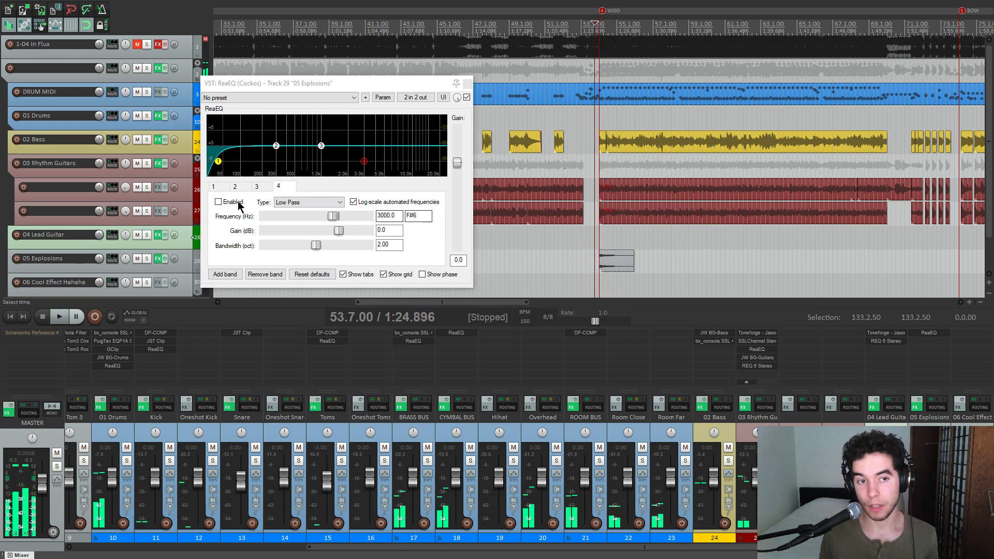
- Re-enable ReaEQ's low-pass band 4 on 05 Explosions, audition the same passage in the full mix, and close ReaEQ
left_click(219, 202)
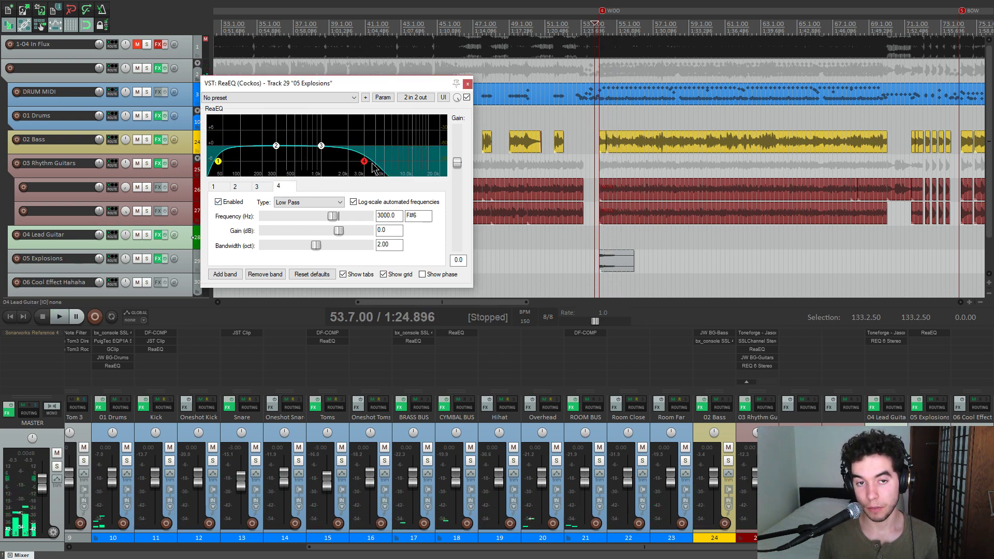
key("space")
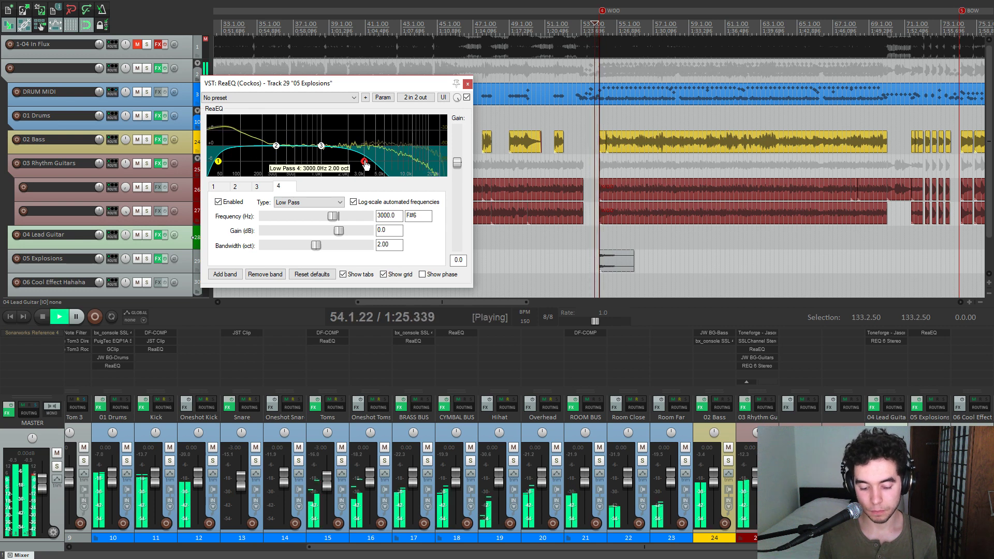
left_click(468, 84)
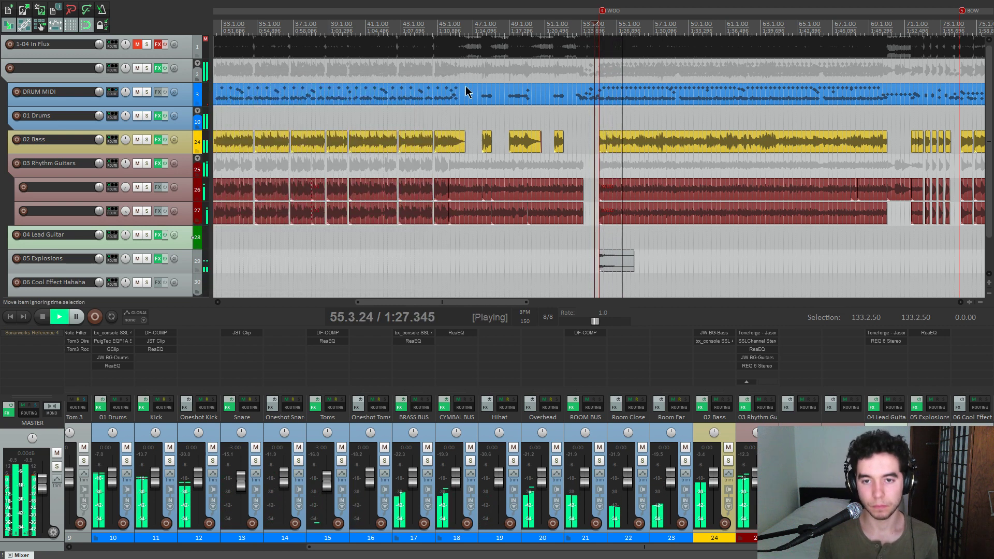
scroll(656, 261, "down", 6)
key("space")
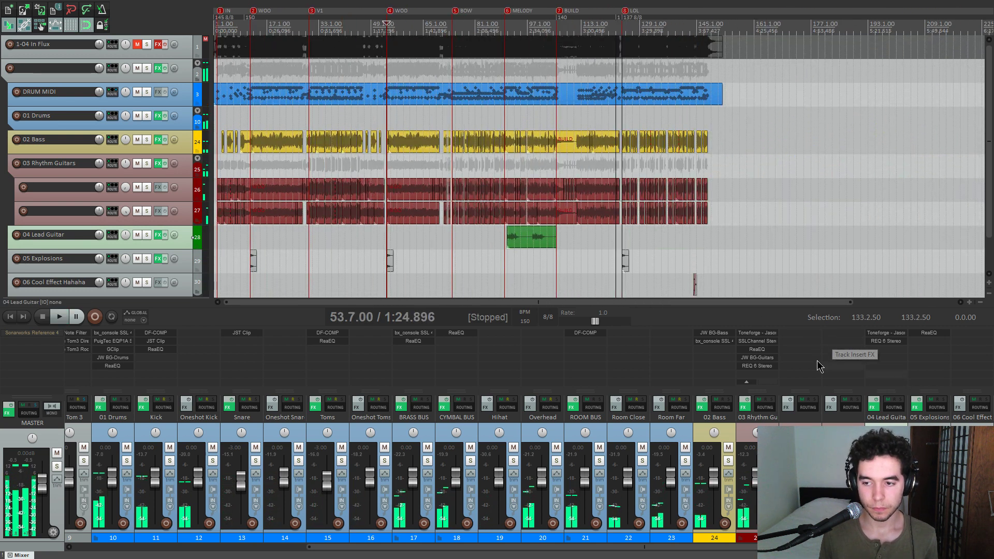
- Audition the 06 Cool Effect Hahaha clips near the song's end in the full mix, playing from 142.2.00
scroll(603, 272, "down", 2)
left_click(625, 267)
left_click(690, 279)
scroll(699, 278, "up", 10)
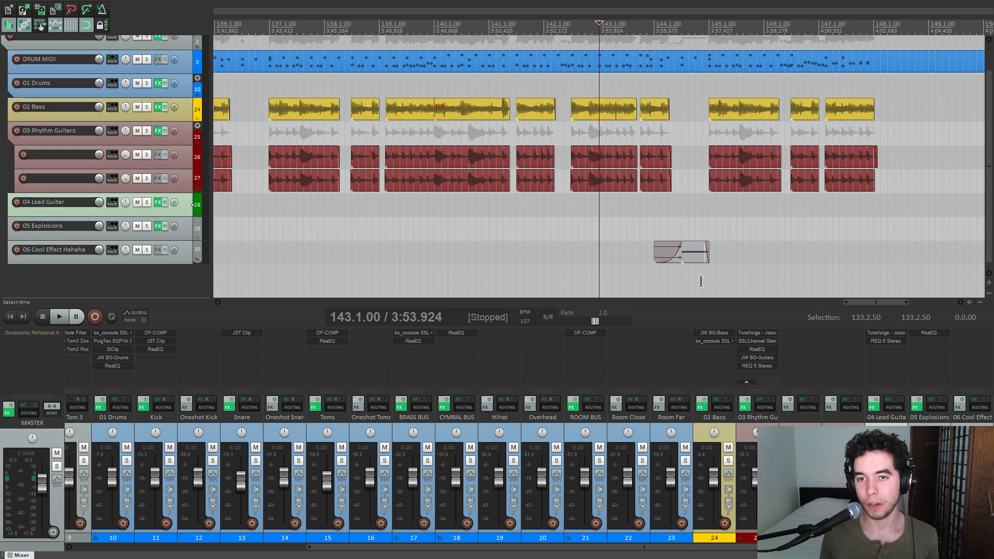
scroll(832, 276, "up", 5)
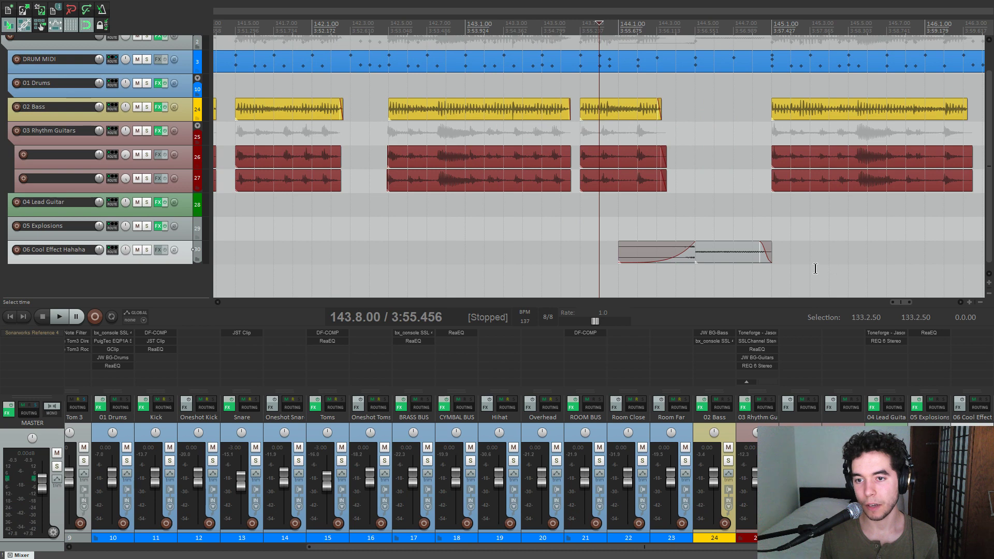
left_click(332, 236)
key("space")
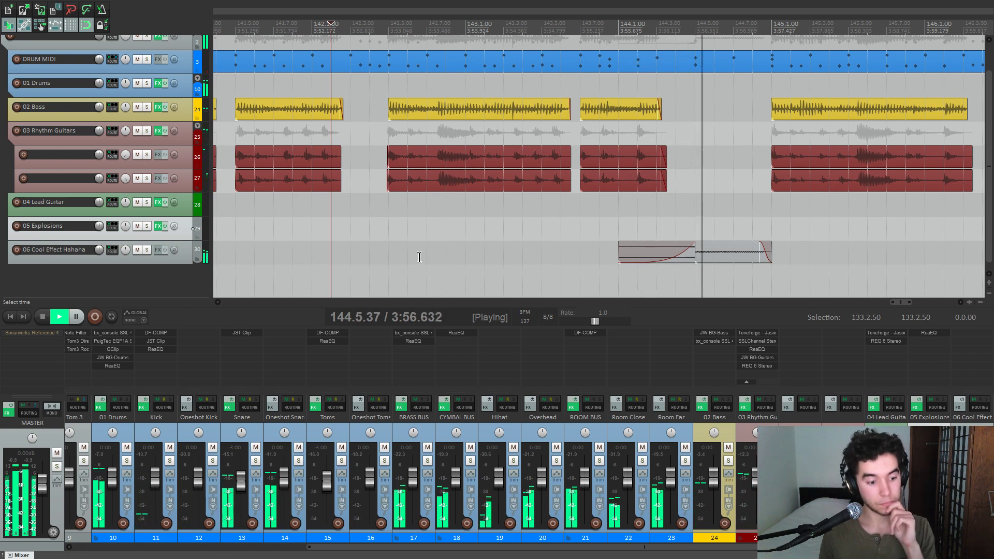
key("space")
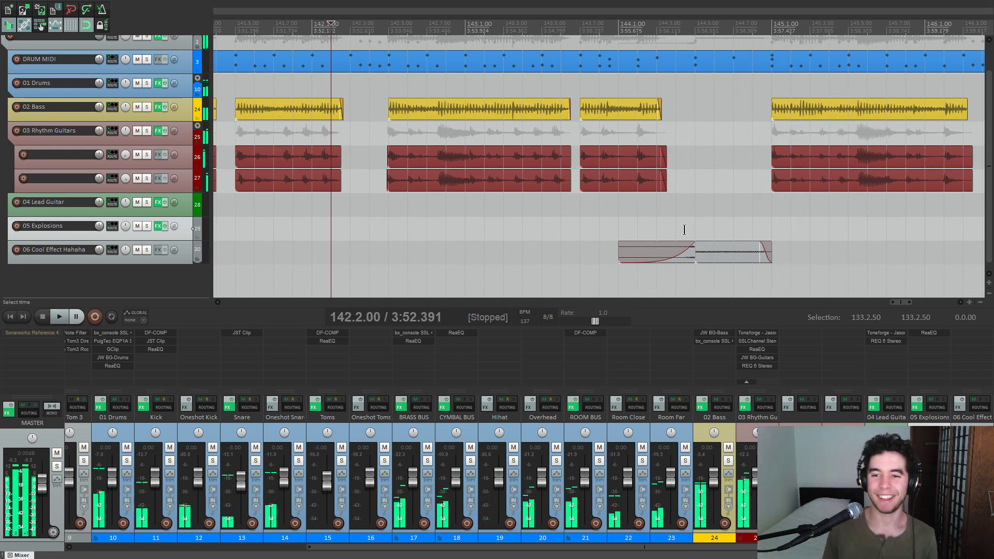
- Solo 06 Cool Effect Hahaha and play its clips from just before they begin
left_click(696, 228)
scroll(622, 221, "up", 3)
scroll(622, 222, "down", 3)
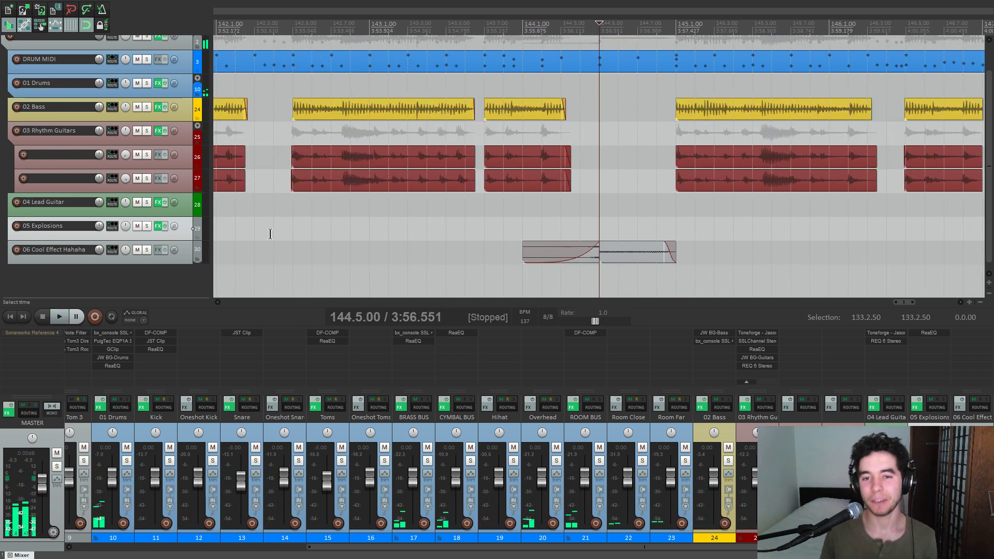
left_click(147, 250)
left_click(479, 226)
key("space")
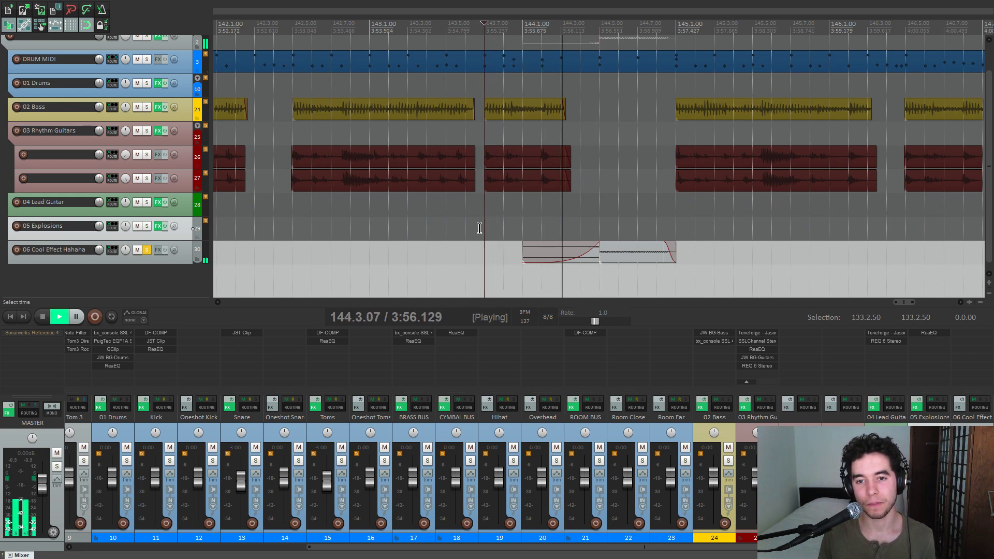
key("space")
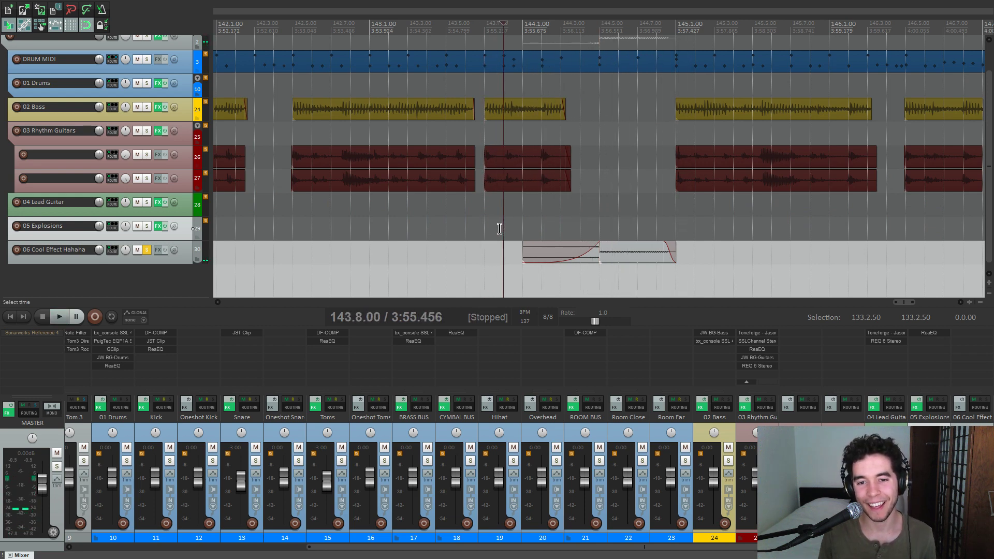
- Open the Media Explorer to view the drop samples in the NEWCHANGODROPS folder, and close it
scroll(497, 228, "up", 3)
left_click(767, 265)
scroll(601, 254, "down", 3)
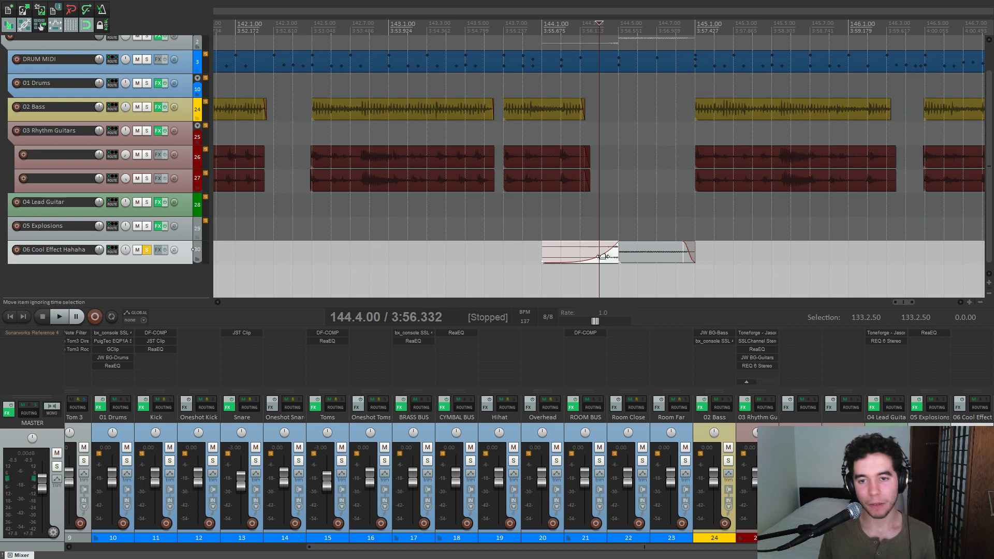
key("ctrl+alt+x")
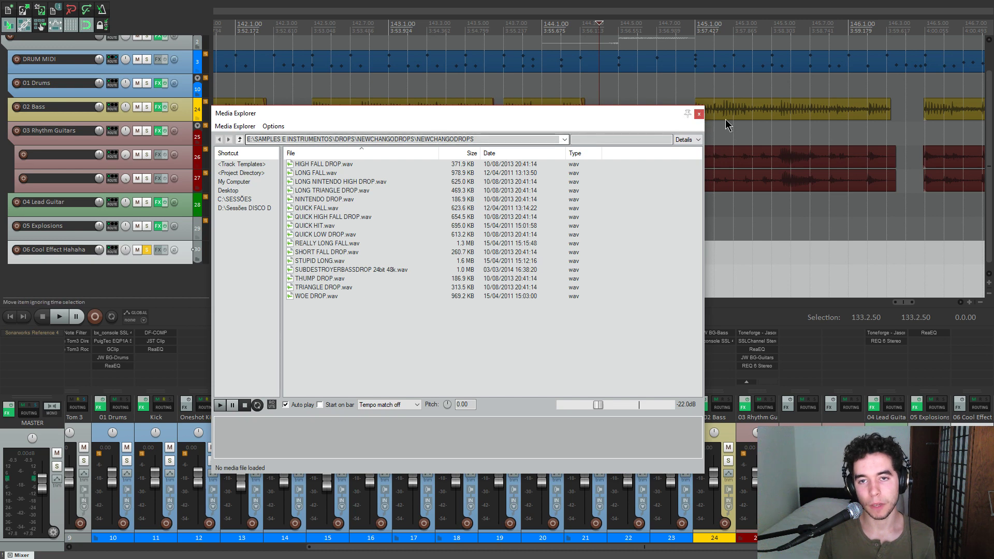
key("ctrl+alt+x")
left_click(613, 279)
scroll(616, 280, "up", 2)
scroll(616, 280, "down", 2)
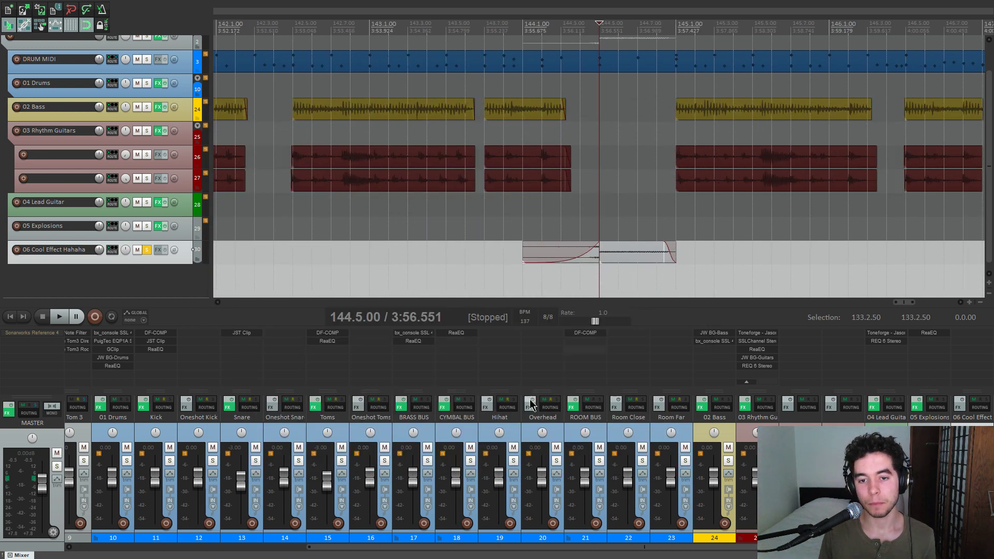
- Clear the 06 Cool Effect Hahaha solo, and review the Sledge Snare Room sampler on the DS Snare track
scroll(516, 423, "up", 5)
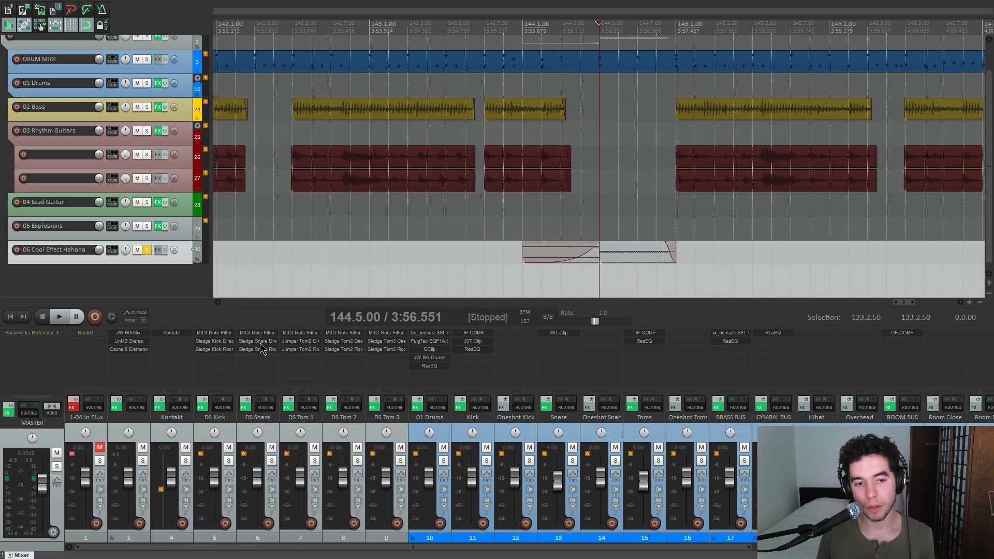
left_click(147, 249)
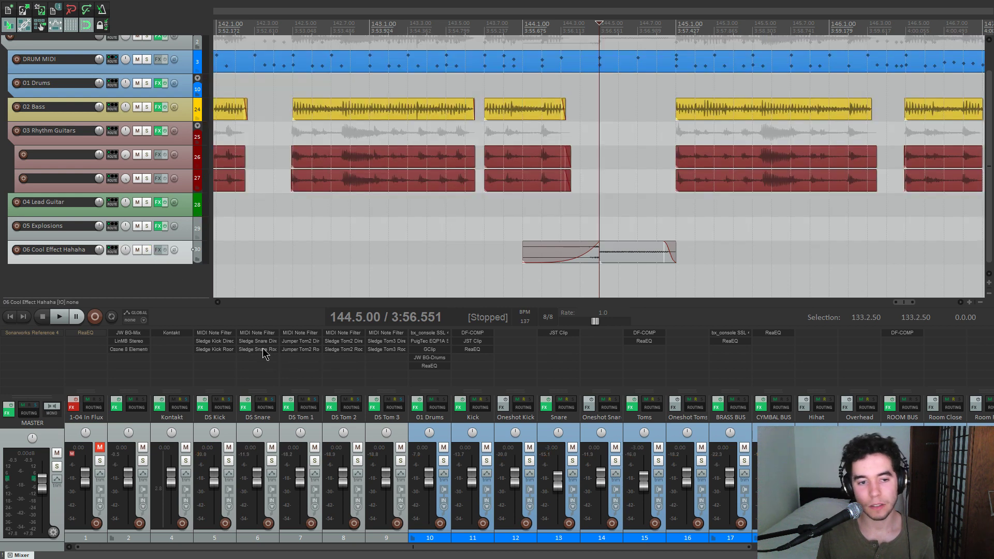
left_click(263, 354)
left_click_drag(570, 206, 544, 167)
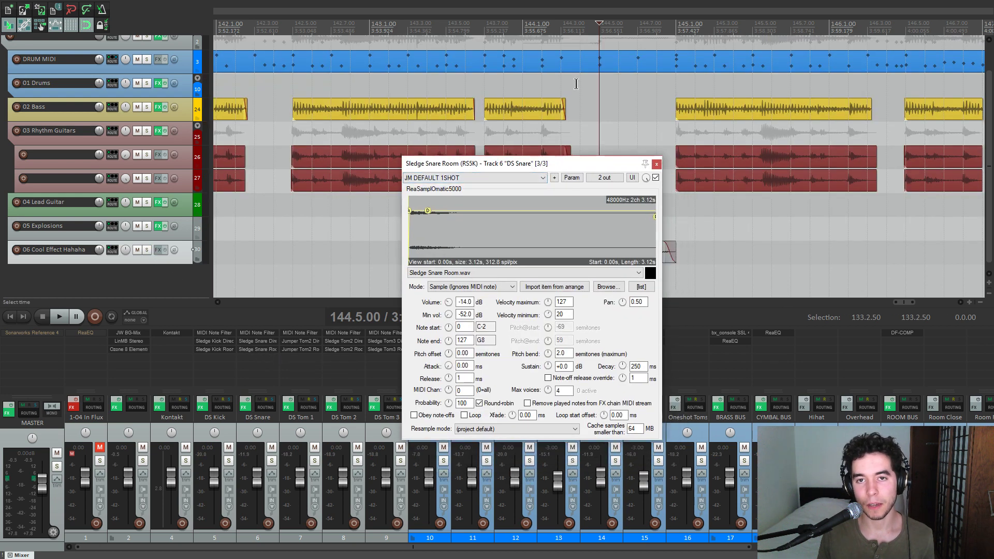
left_click(650, 274)
left_click(651, 275)
left_click(650, 274)
left_click(657, 165)
- Remove the fade-in from the first 06 Cool Effect Hahaha clip and audition it from 144.1.00, in the mix and soloed
left_click(575, 236)
scroll(575, 238, "up", 3)
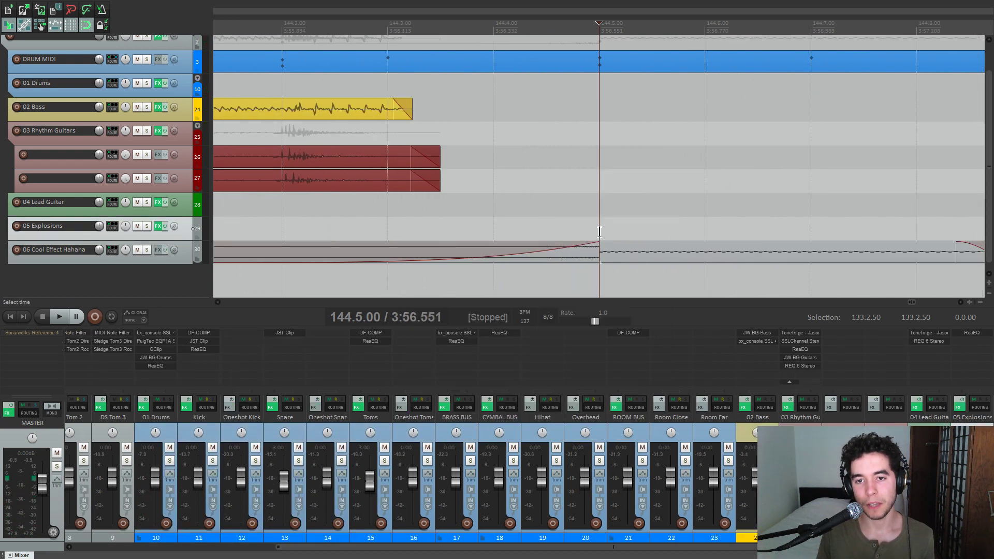
left_click(450, 225)
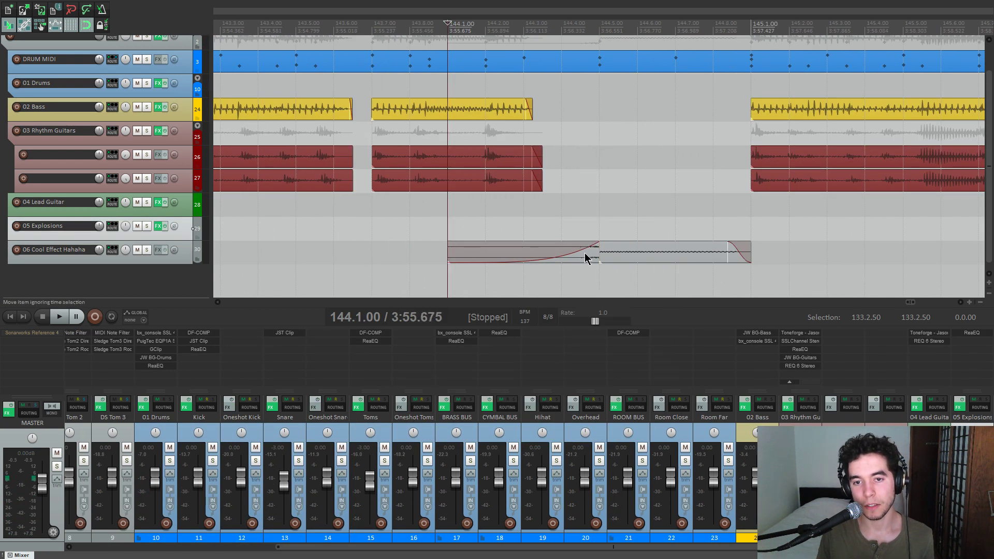
left_click_drag(591, 247, 378, 251)
key("space")
key("space")
left_click(145, 250)
key("space")
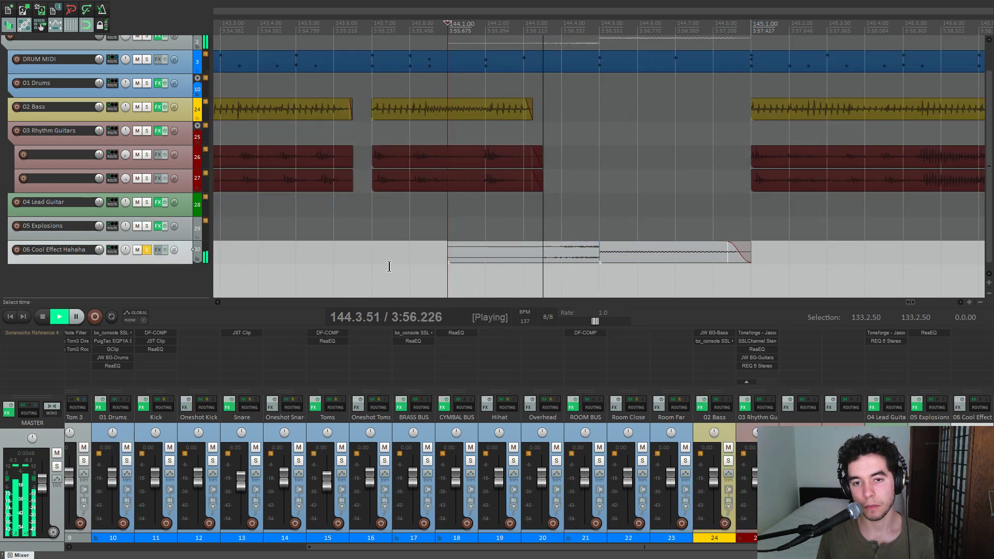
key("space")
- Restore the first effect clip's fade-in across its full length and audition it soloed
left_click_drag(449, 244, 599, 245)
key("space")
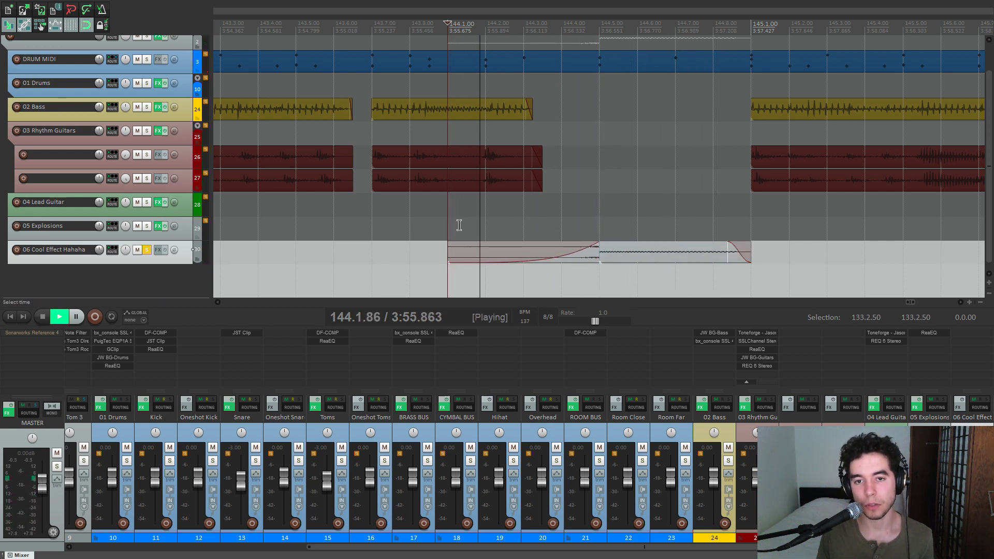
key("space")
- Clear the 06 Cool Effect Hahaha solo and play the full mix from 143.7.00 through the song's ending
left_click(600, 230)
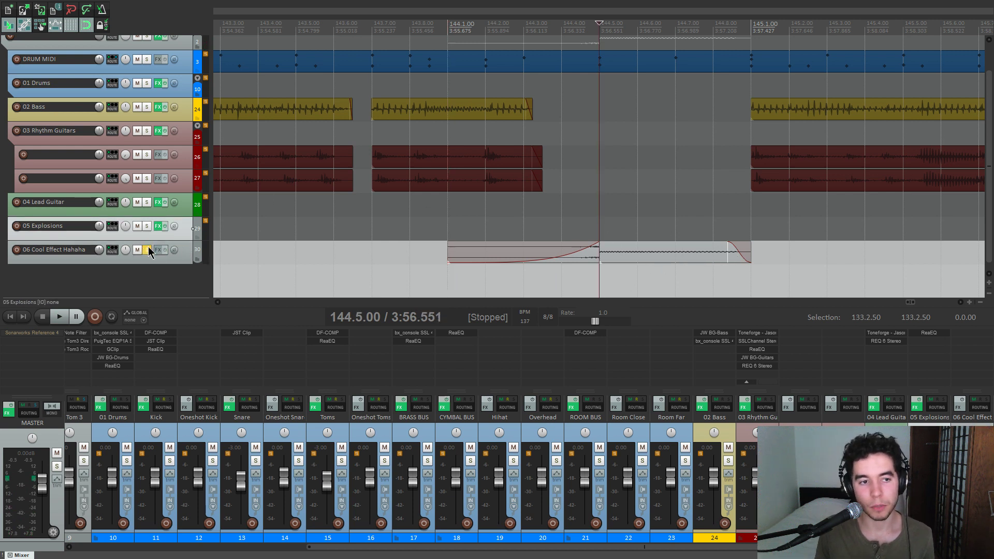
left_click(572, 265)
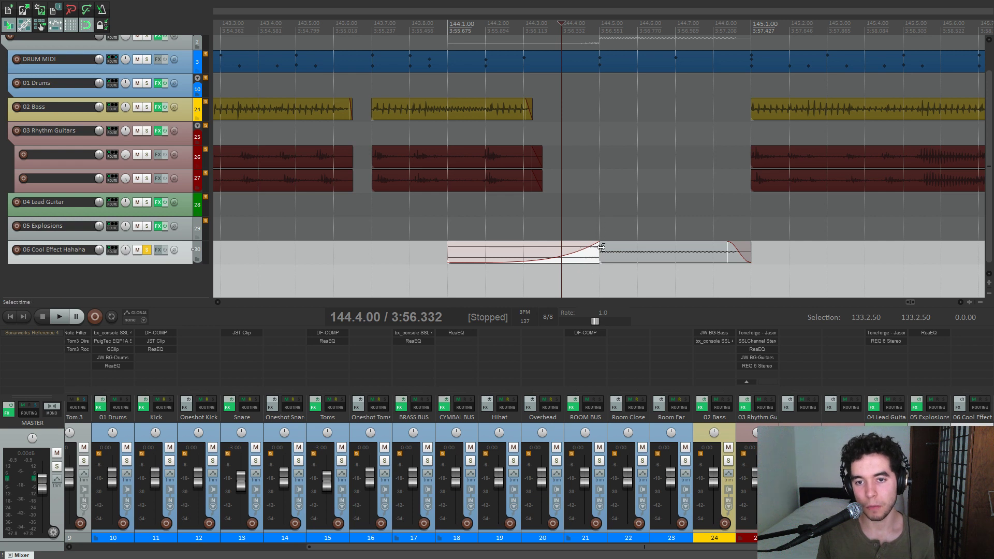
left_click(600, 277)
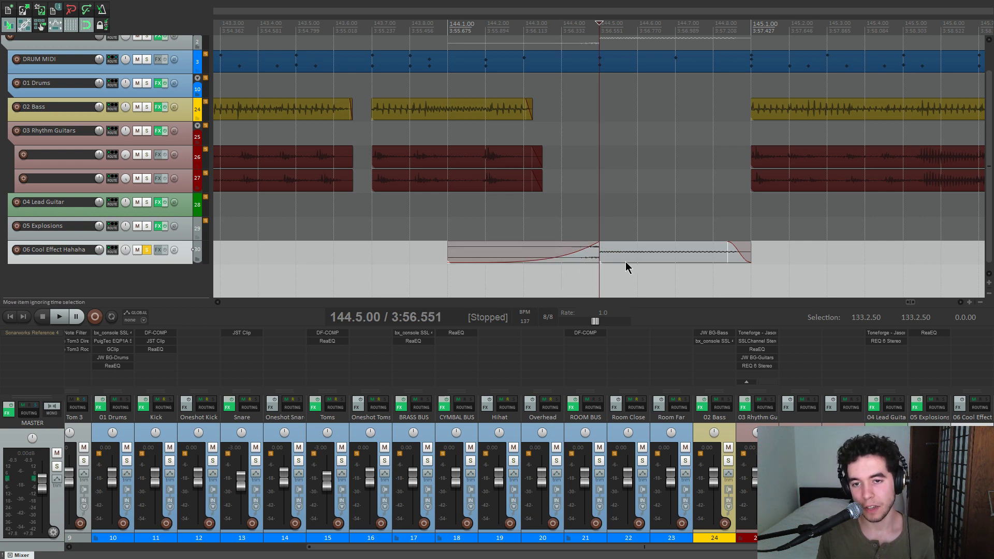
left_click(457, 234)
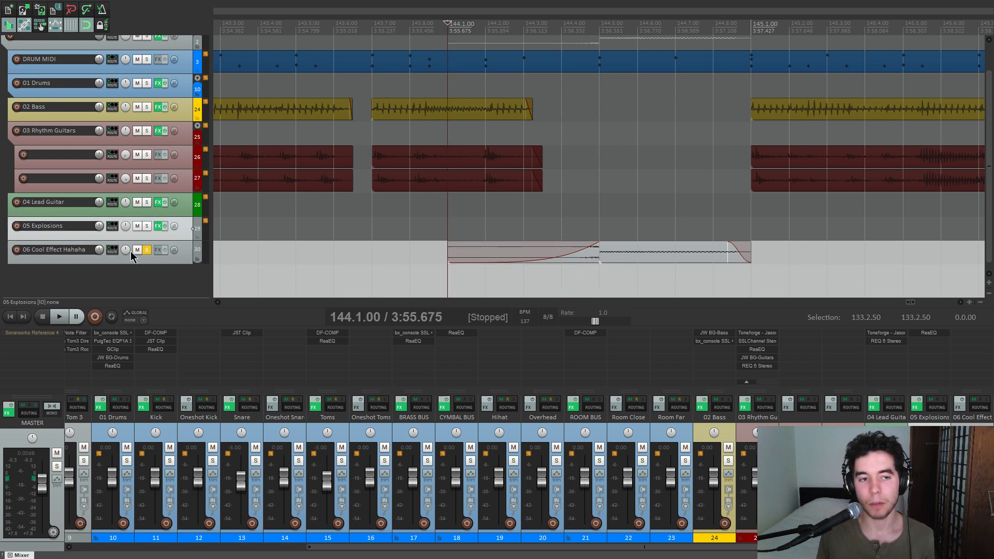
left_click(147, 250)
left_click(363, 232)
key("space")
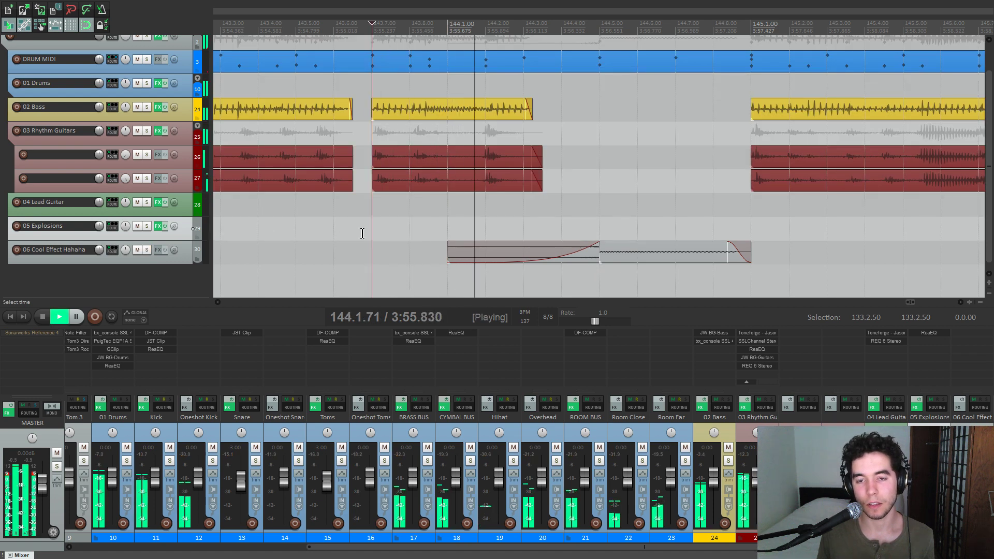
scroll(512, 248, "down", 8)
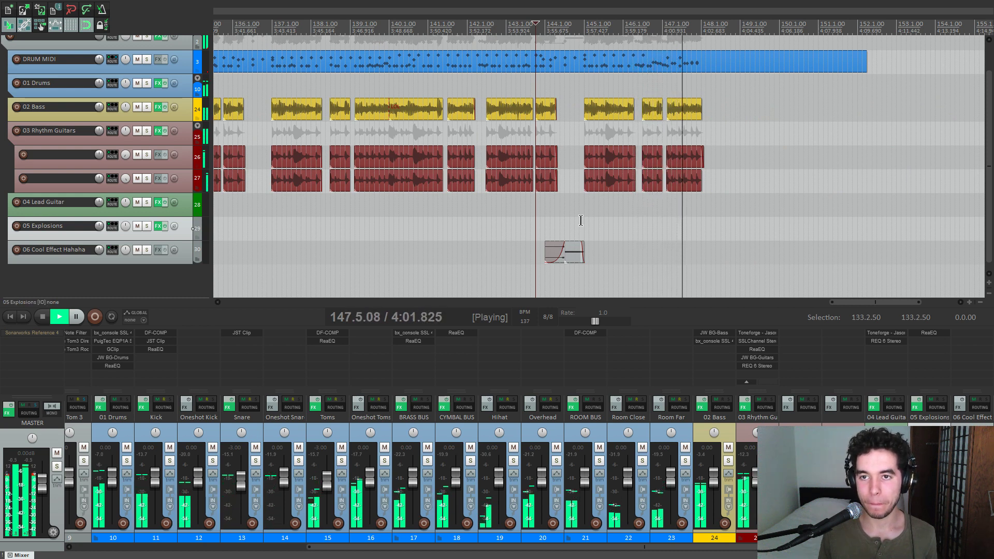
scroll(580, 220, "down", 4)
key("space")
- Place the edit cursor at the first WOO marker, at 12.1.00, and bring the whole song into view
scroll(234, 197, "up", 2)
scroll(236, 181, "down", 4)
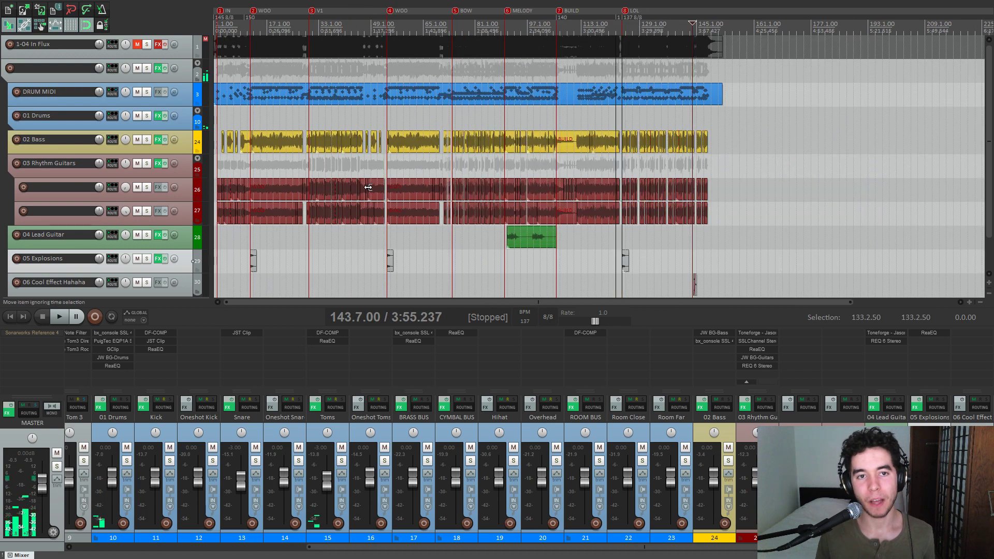
left_click(226, 171)
scroll(404, 169, "up", 5)
left_click(417, 169)
scroll(725, 187, "up", 3)
scroll(730, 187, "down", 6)
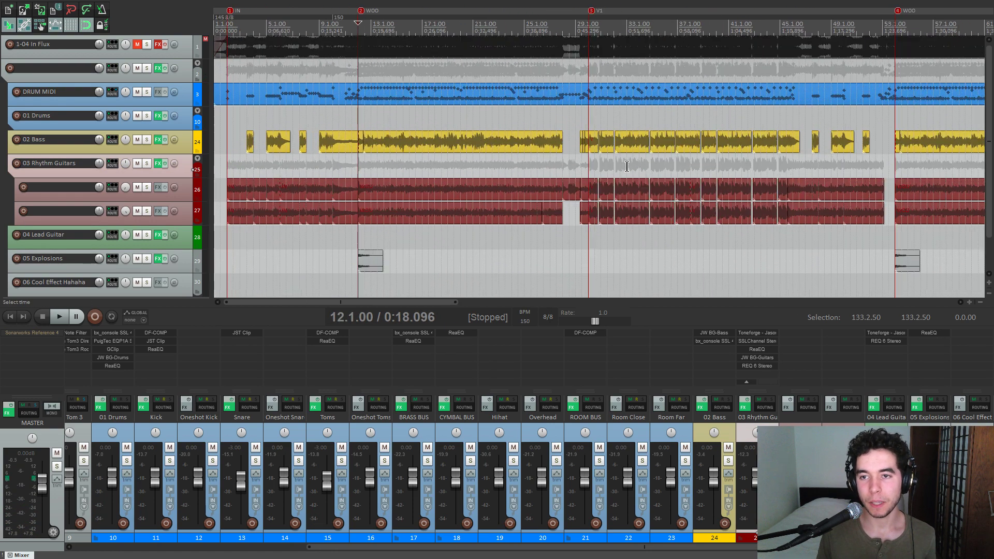
scroll(624, 166, "down", 1)
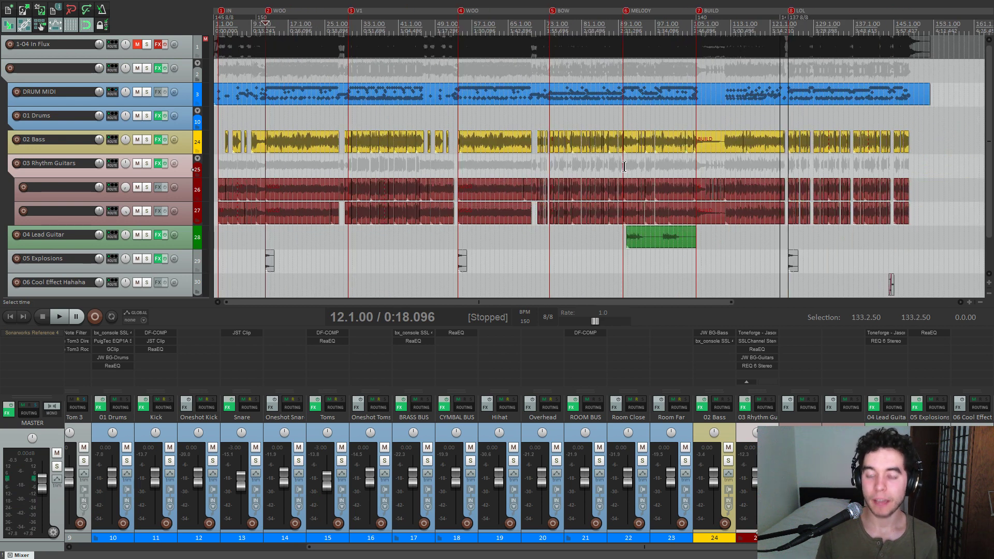